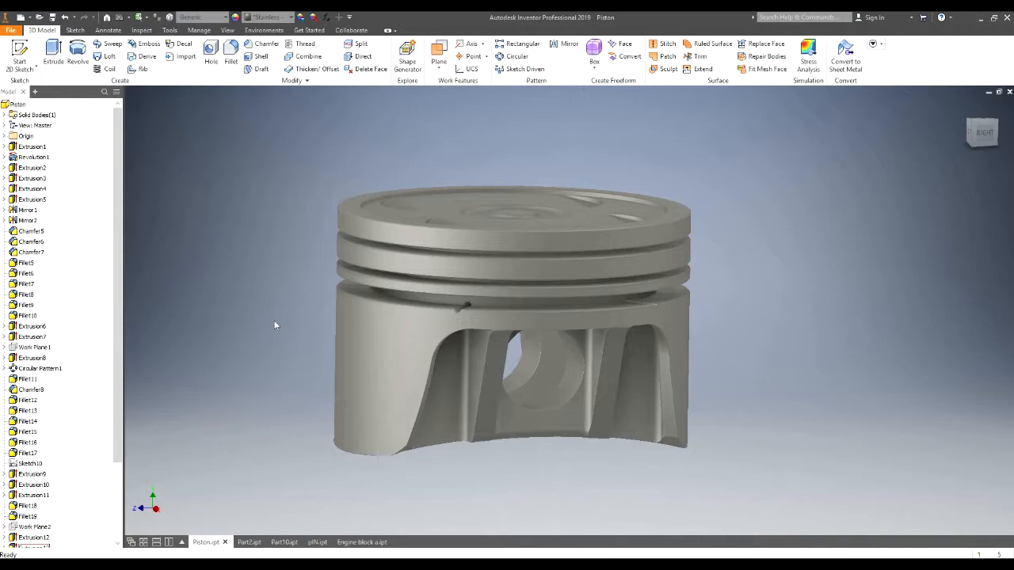
Look through the open connecting rod, crankshaft and pin part models
{"action": "left_click", "coordinate": [249, 544]}
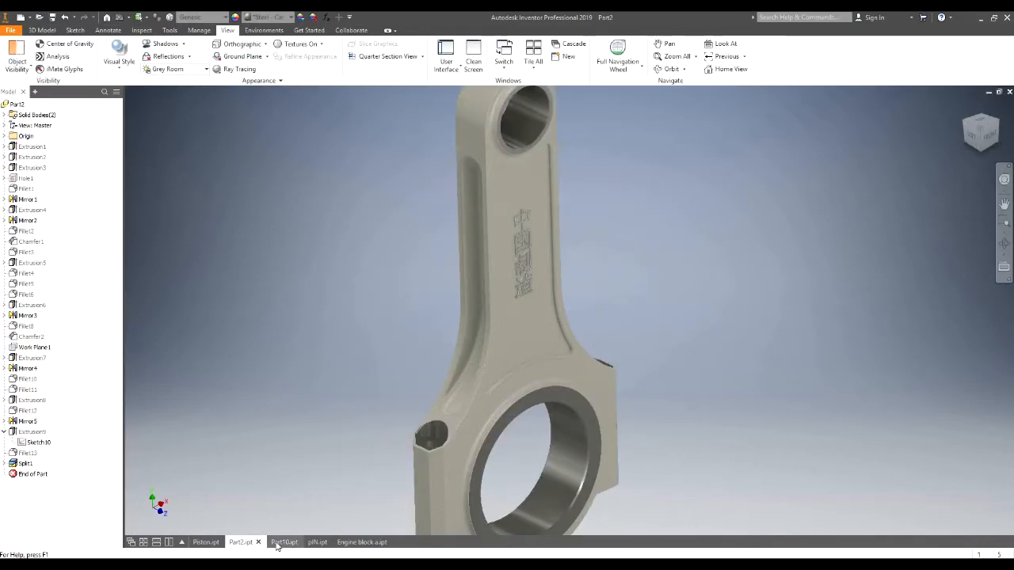
{"action": "left_click", "coordinate": [276, 543]}
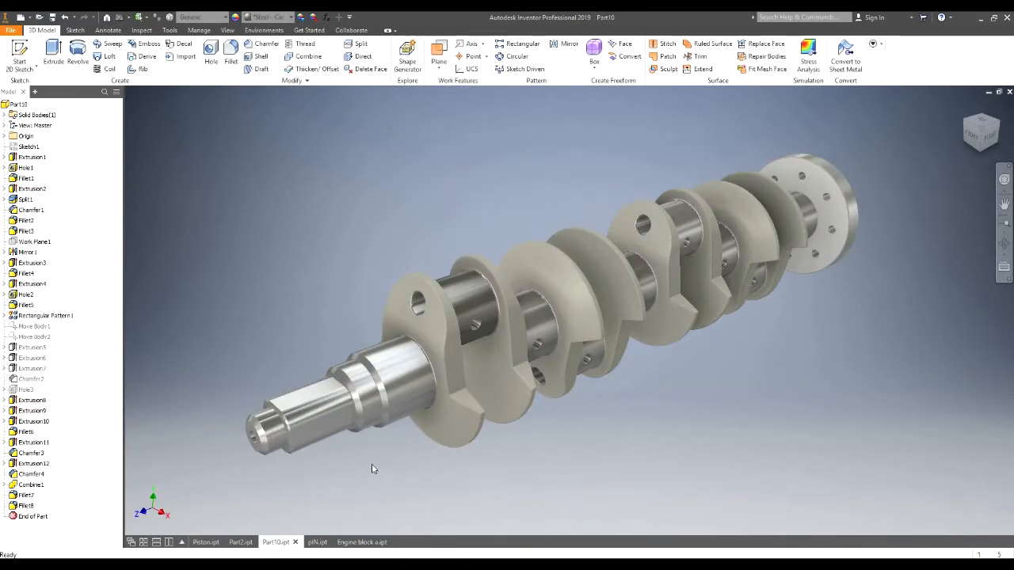
{"action": "left_click", "coordinate": [317, 542]}
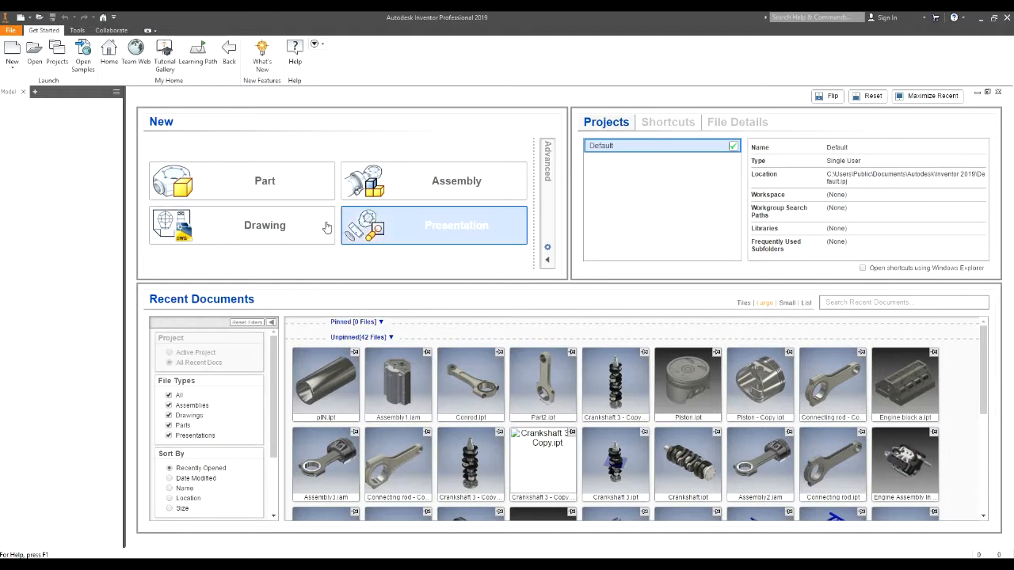
Create a new metric part from the Standard (mm).ipt template
{"action": "left_click", "coordinate": [21, 17]}
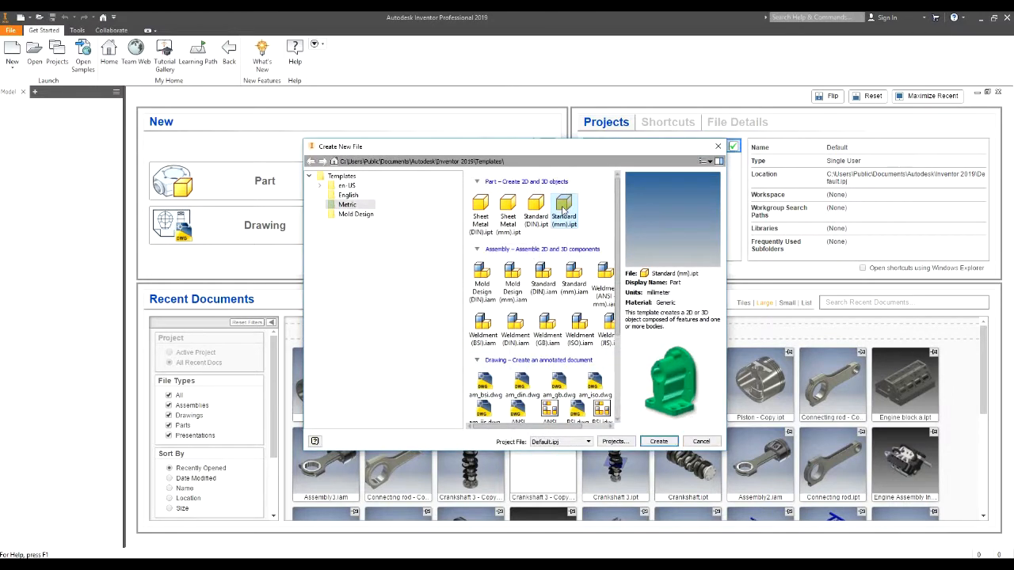
{"action": "left_click", "coordinate": [658, 442]}
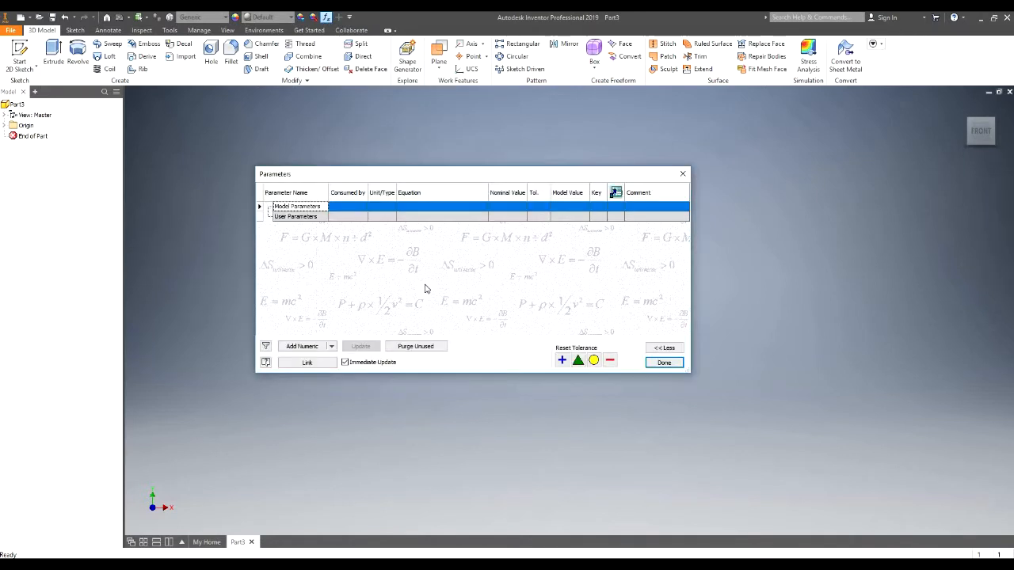
Add a numeric user parameter named Cylinderdia with a value of 80 mm
{"action": "left_click", "coordinate": [303, 347]}
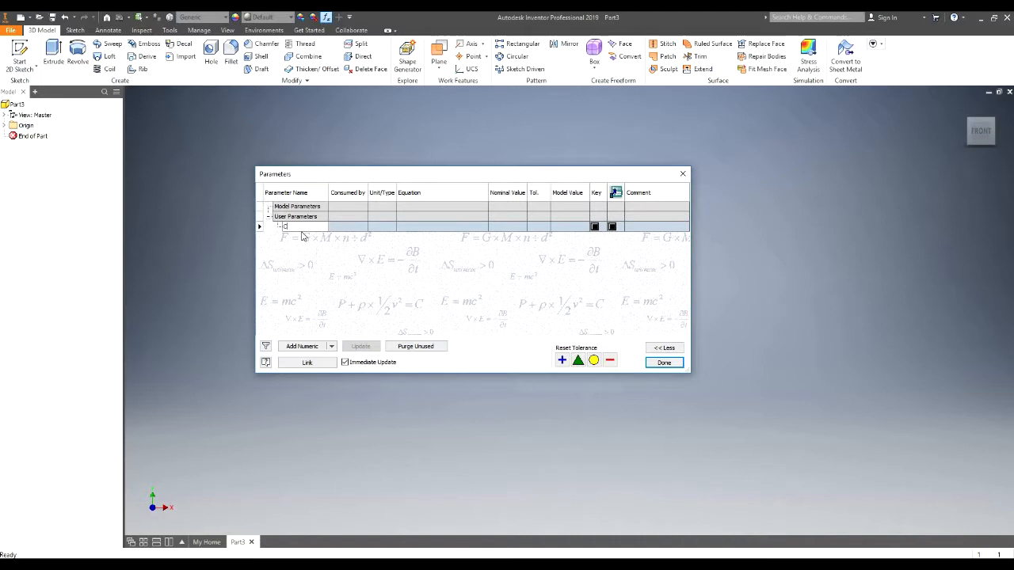
{"action": "type", "text": "Cylinderdia"}
{"action": "left_click", "coordinate": [431, 227]}
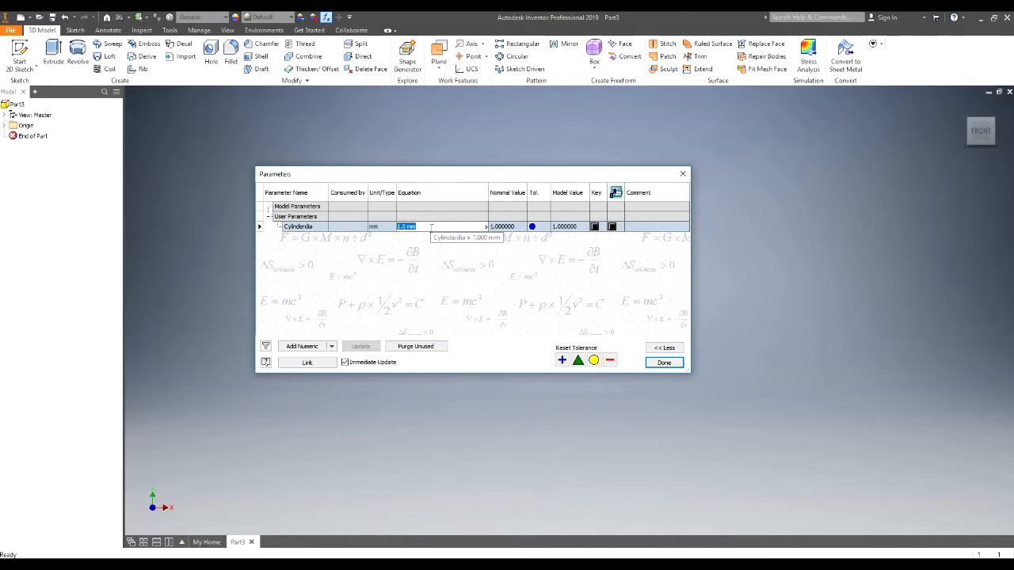
{"action": "type", "text": "80"}
{"action": "key", "text": "Return"}
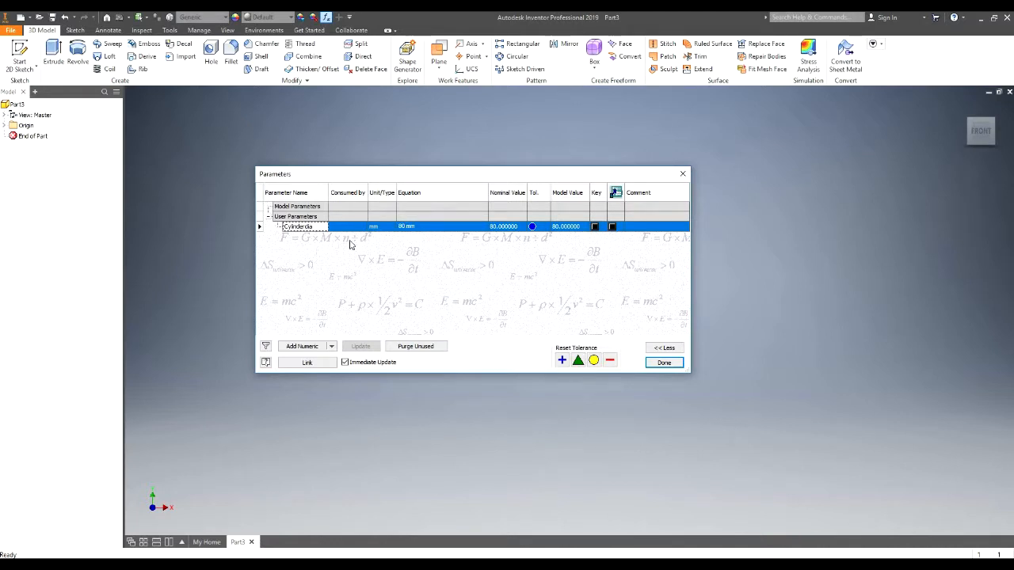
{"action": "left_click", "coordinate": [317, 226]}
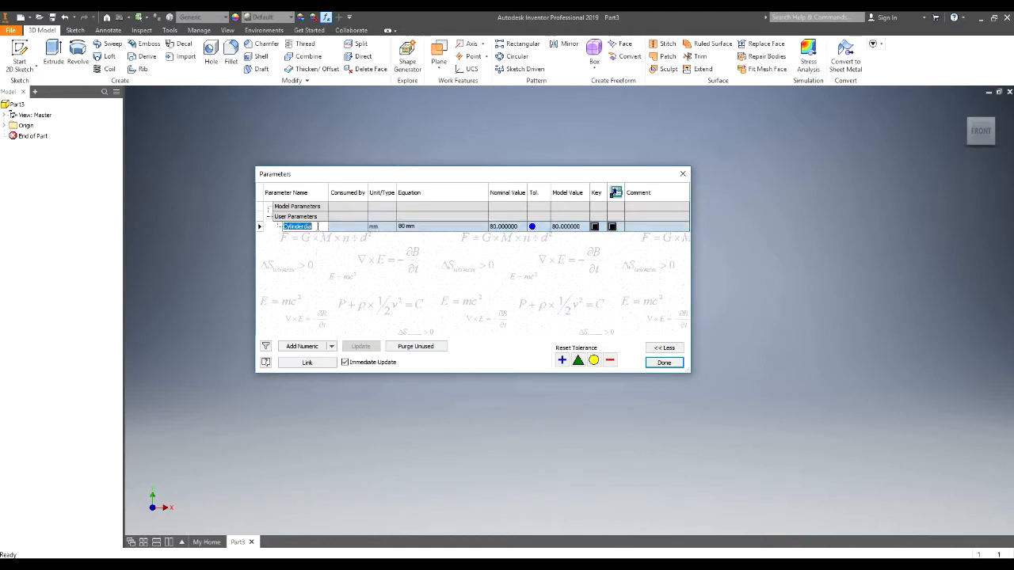
{"action": "left_click", "coordinate": [317, 227]}
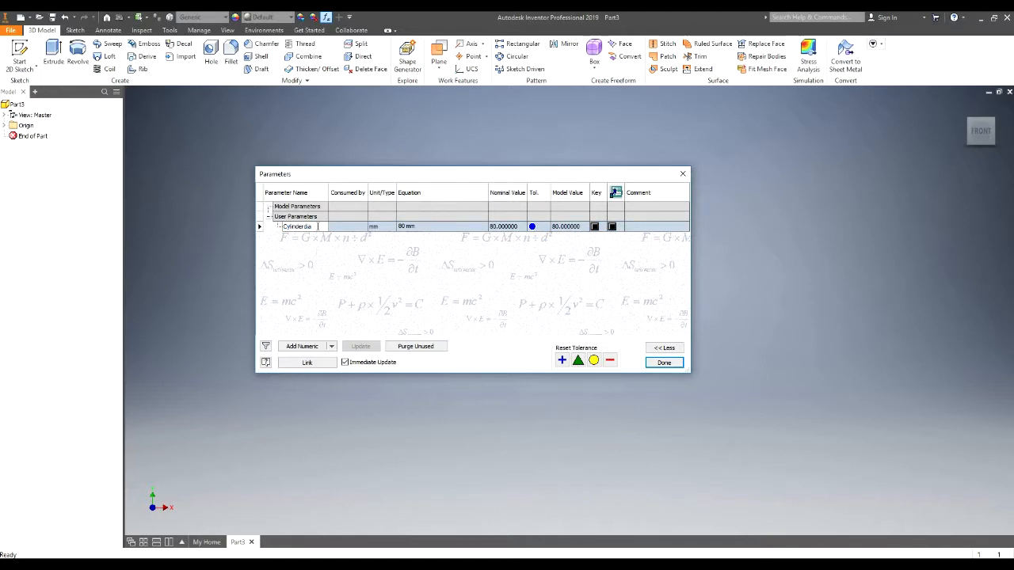
Add a numeric user parameter named Offset with a value of 15 mm
{"action": "left_click", "coordinate": [314, 347]}
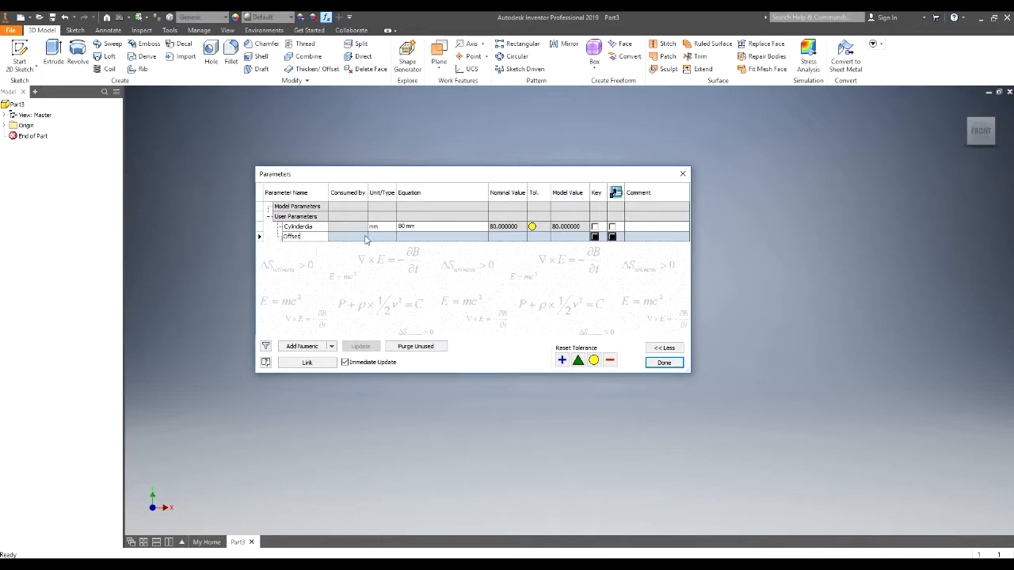
{"action": "left_click", "coordinate": [417, 236]}
{"action": "type", "text": "15"}
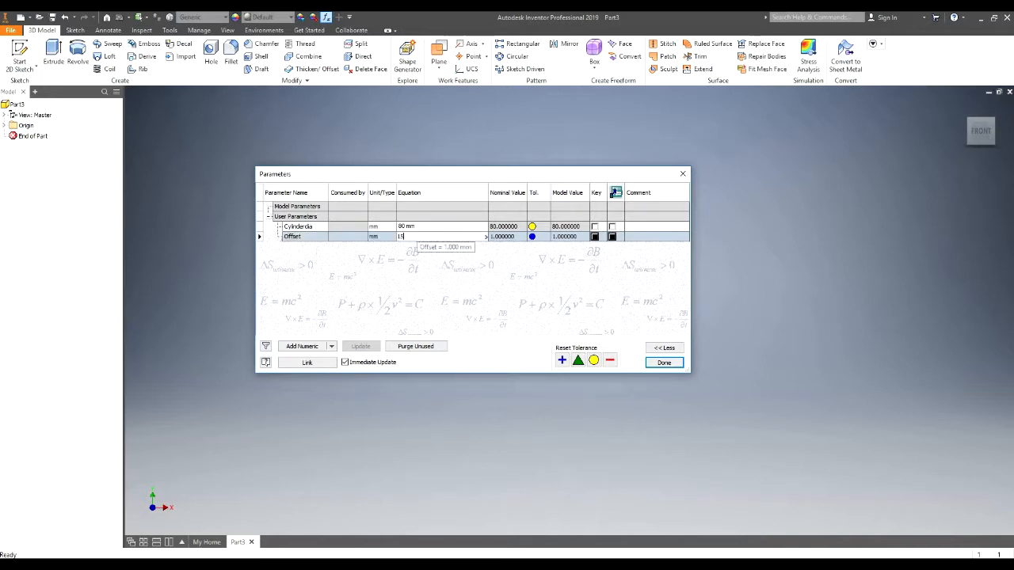
{"action": "key", "text": "Return"}
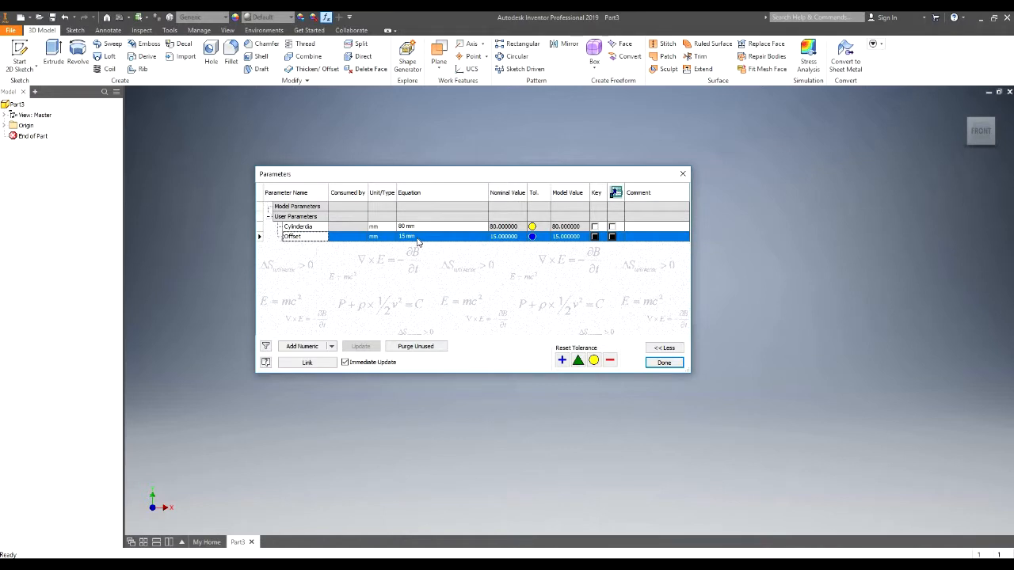
{"action": "left_click", "coordinate": [300, 237]}
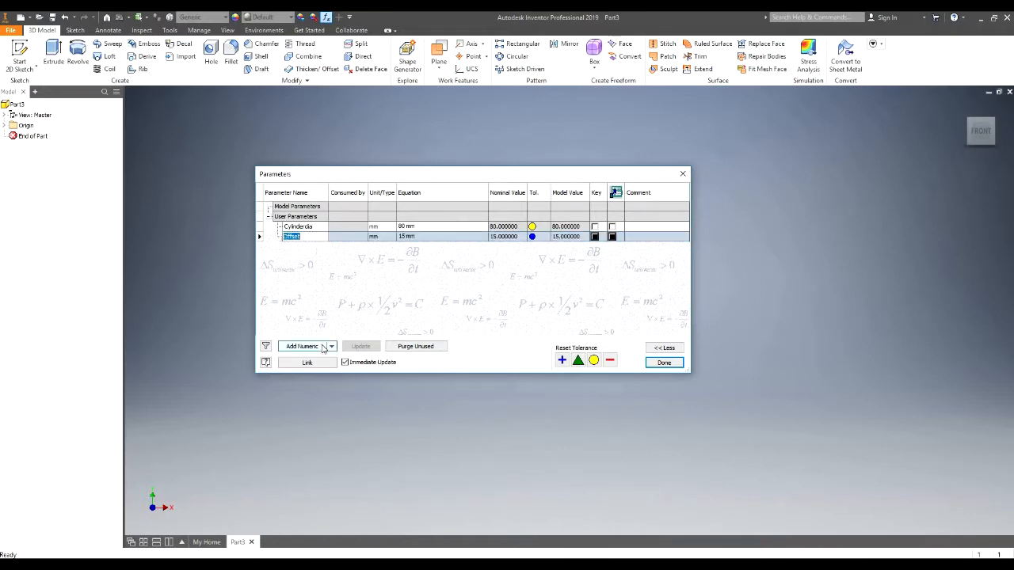
Add a numeric user parameter named Pitch with a value of 110 mm
{"action": "left_click", "coordinate": [301, 346]}
{"action": "type", "text": "P"}
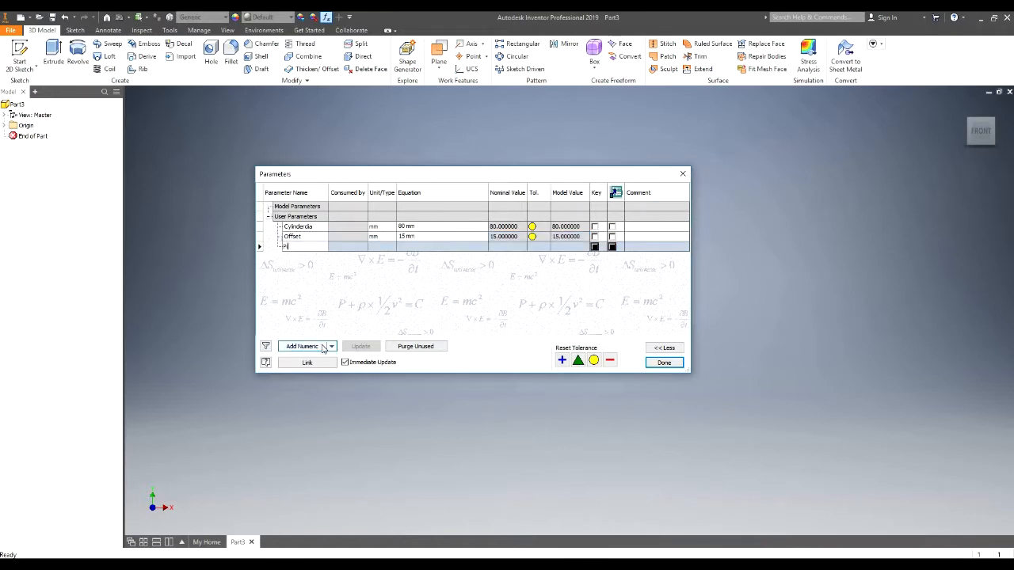
{"action": "type", "text": "itch"}
{"action": "key", "text": "Return"}
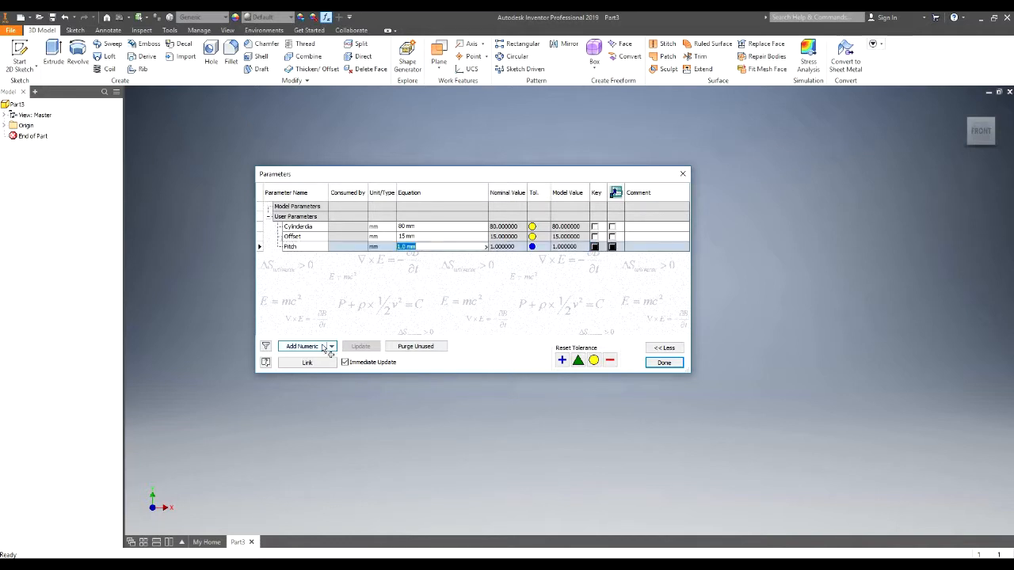
{"action": "type", "text": "110"}
{"action": "key", "text": "Return"}
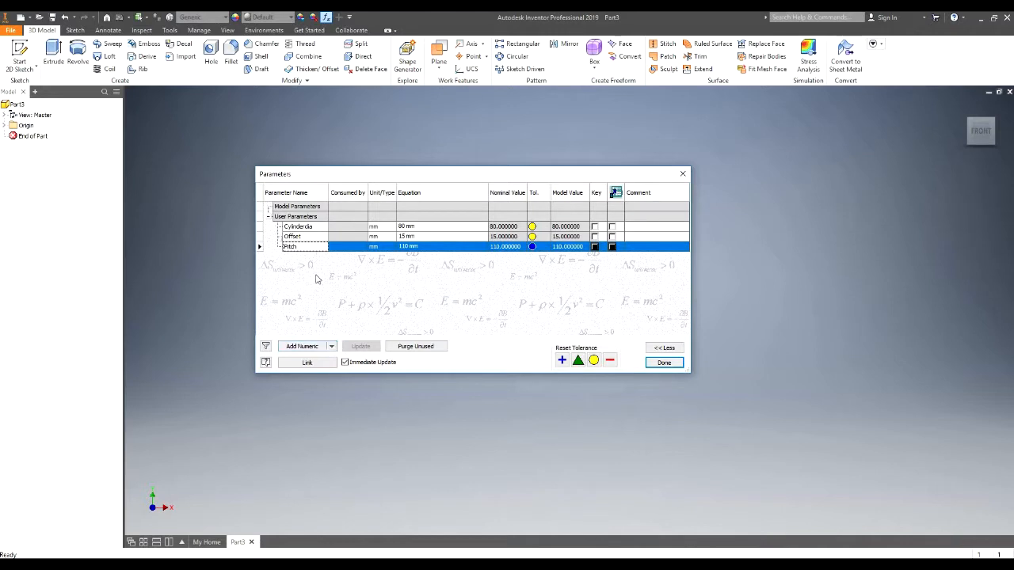
{"action": "left_click", "coordinate": [320, 247]}
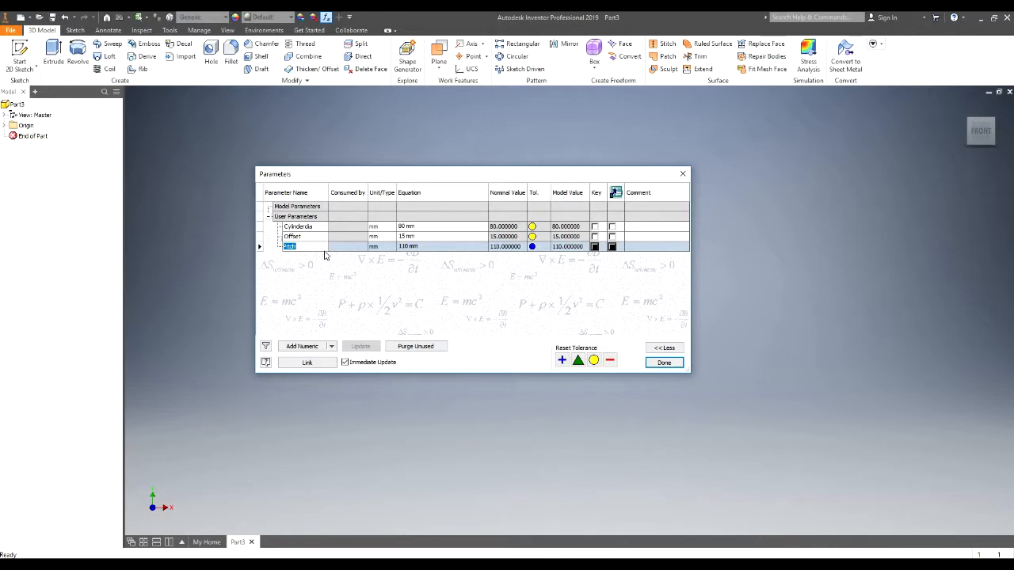
{"action": "type", "text": "dlocklength"}
{"action": "key", "text": "shift+Left"}
{"action": "key", "text": "shift+Left"}
{"action": "key", "text": "shift+Left"}
{"action": "key", "text": "shift+Left"}
{"action": "key", "text": "shift+Left"}
{"action": "key", "text": "shift+Left"}
{"action": "left_click", "coordinate": [319, 246]}
{"action": "left_click_drag", "start_coordinate": [318, 246], "coordinate": [245, 243]}
{"action": "type", "text": "P"}
{"action": "left_click", "coordinate": [328, 268]}
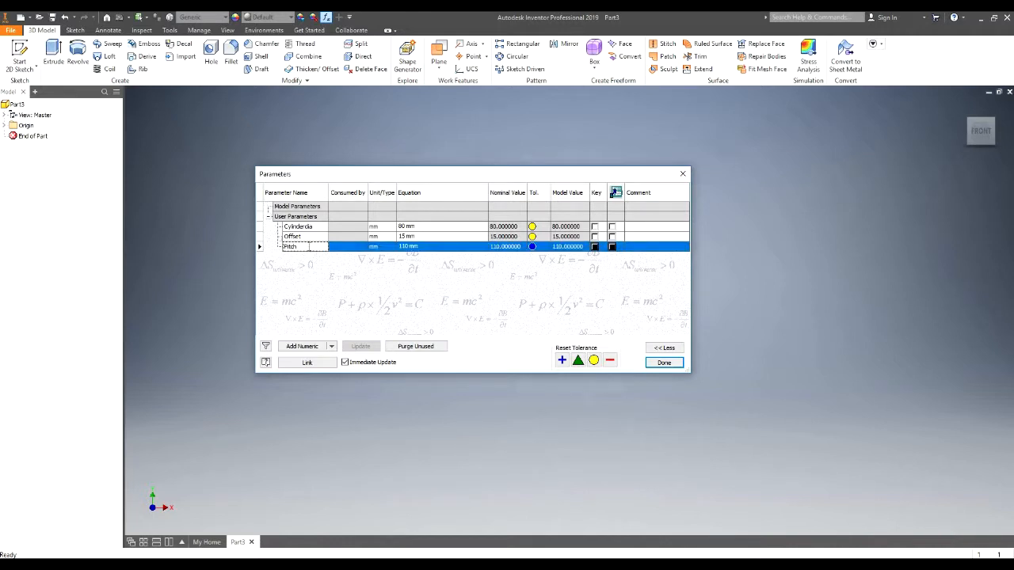
{"action": "left_click", "coordinate": [309, 245]}
Add a numeric user parameter named Blocklength with a value of 500 mm
{"action": "left_click", "coordinate": [299, 346]}
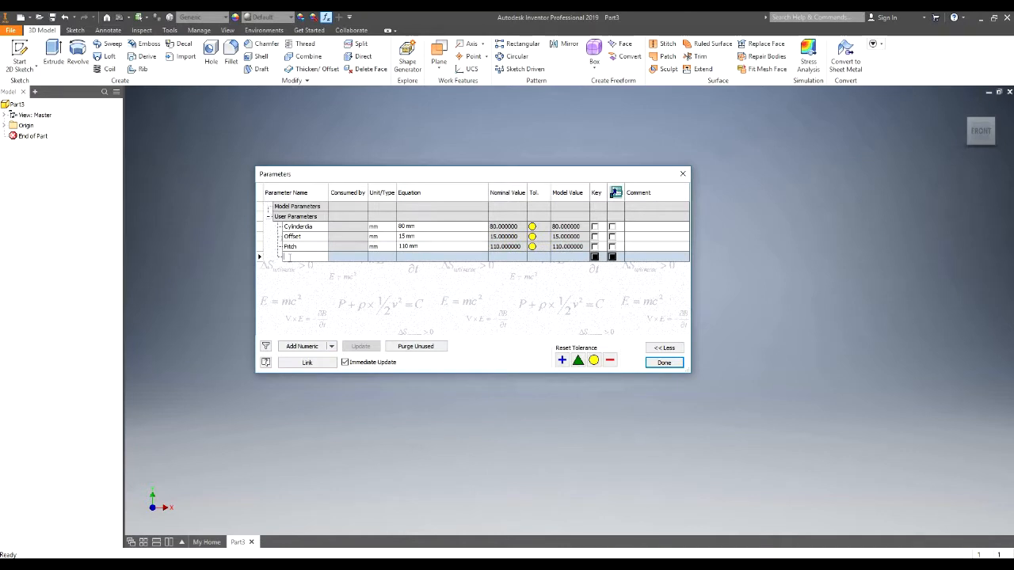
{"action": "type", "text": "Blocklength"}
{"action": "key", "text": "Return"}
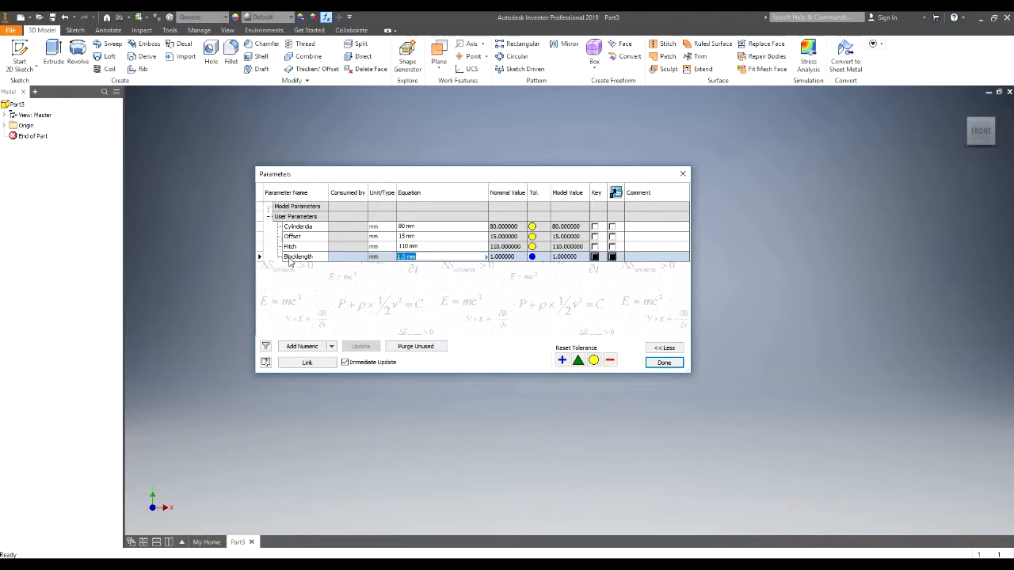
{"action": "type", "text": "500"}
{"action": "left_click", "coordinate": [289, 258]}
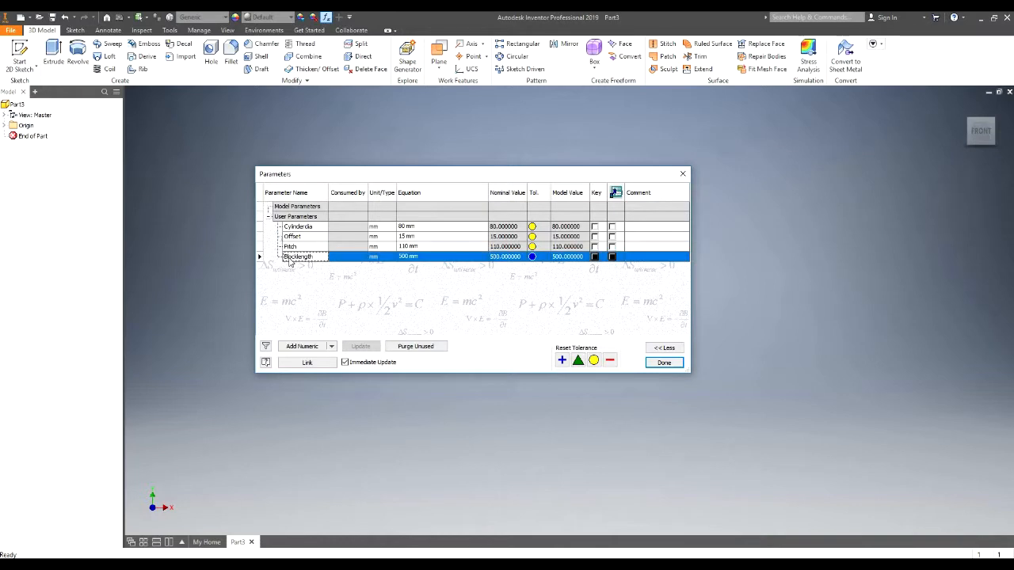
Add a numeric user parameter named Blockcuts with the equation Blocklength*.92
{"action": "left_click", "coordinate": [315, 346]}
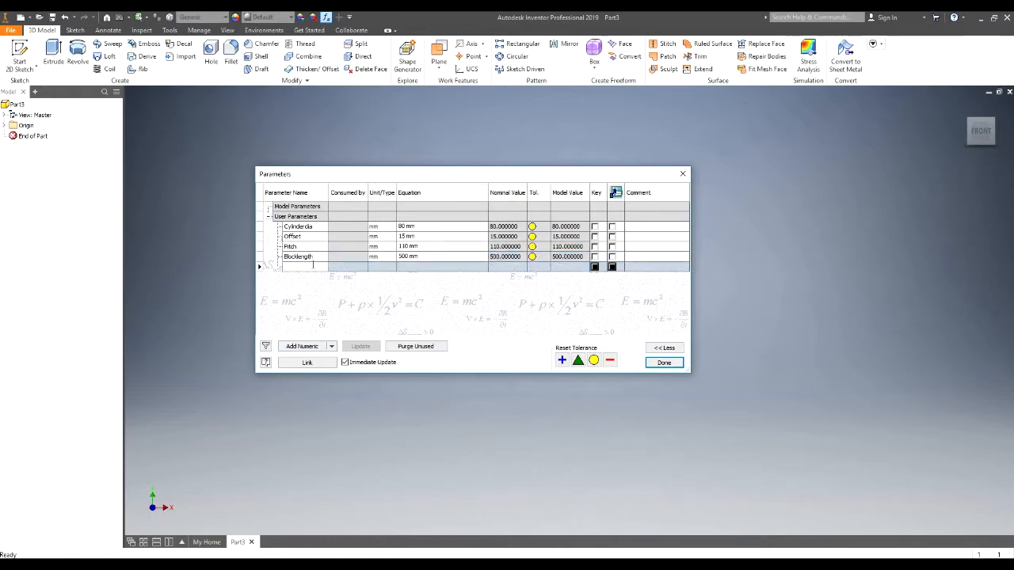
{"action": "type", "text": "Blo"}
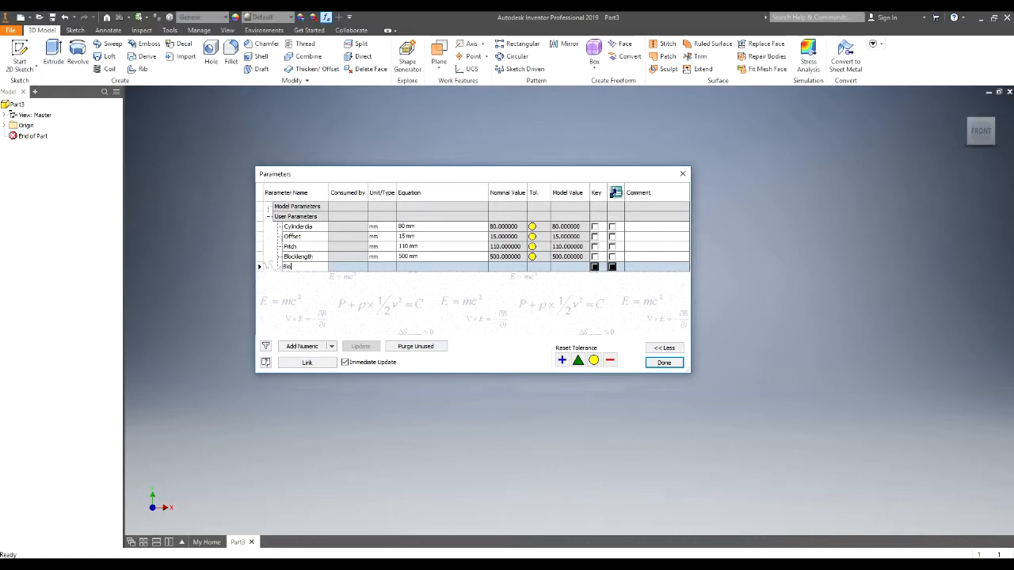
{"action": "type", "text": "ckcuts"}
{"action": "key", "text": "Return"}
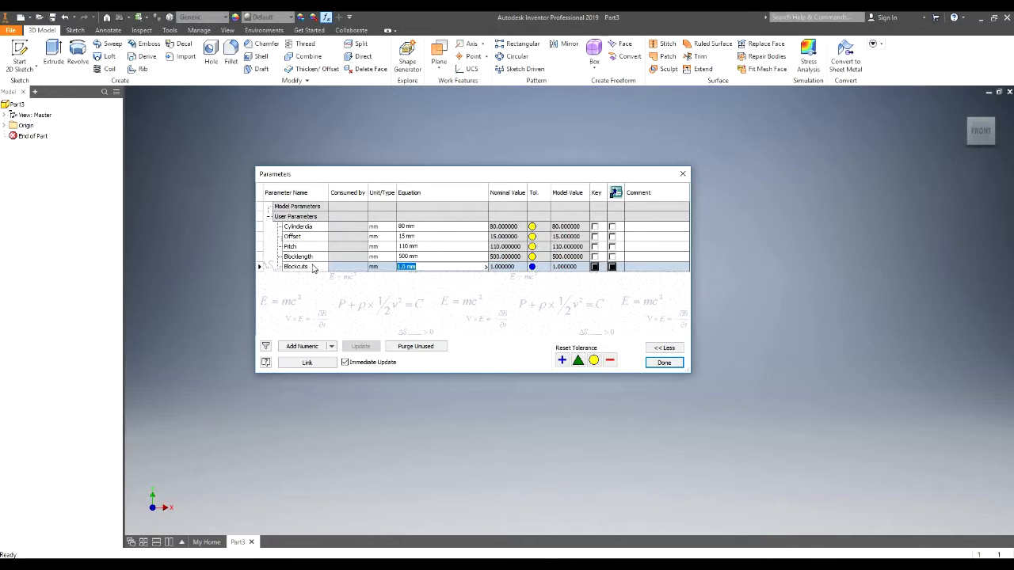
{"action": "type", "text": "Blocklength*.92"}
{"action": "left_click", "coordinate": [313, 267]}
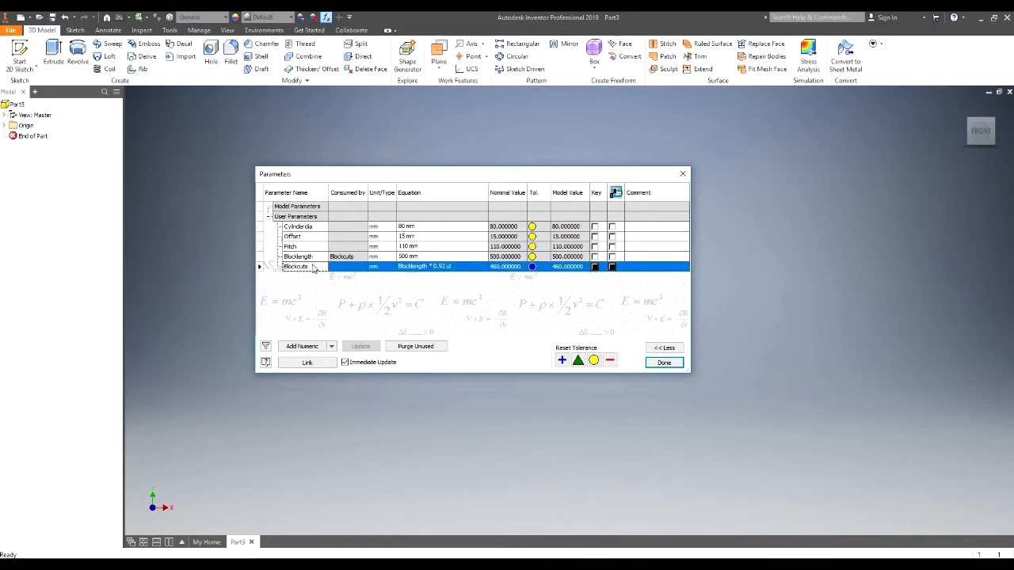
{"action": "left_click", "coordinate": [313, 268]}
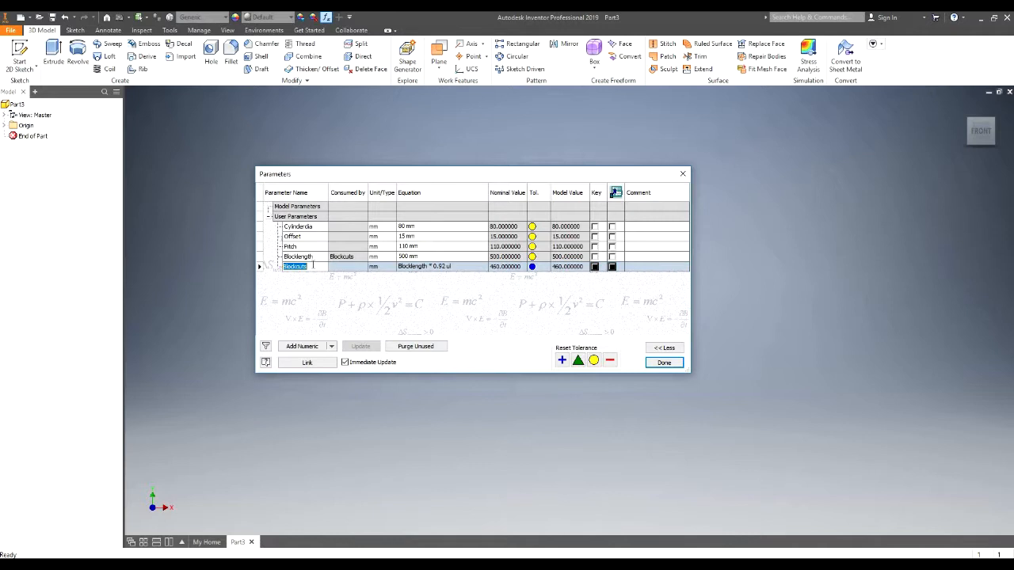
Add a numeric user parameter named Crankbearing with a value of 52 mm and finish editing the parameters
{"action": "left_click", "coordinate": [316, 347]}
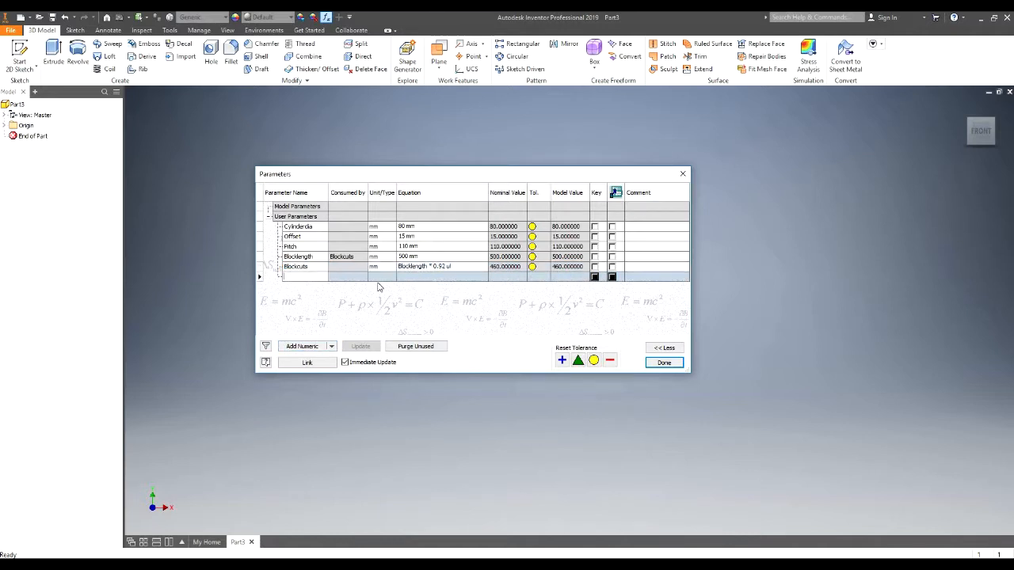
{"action": "type", "text": "crankbearing"}
{"action": "key", "text": "Tab"}
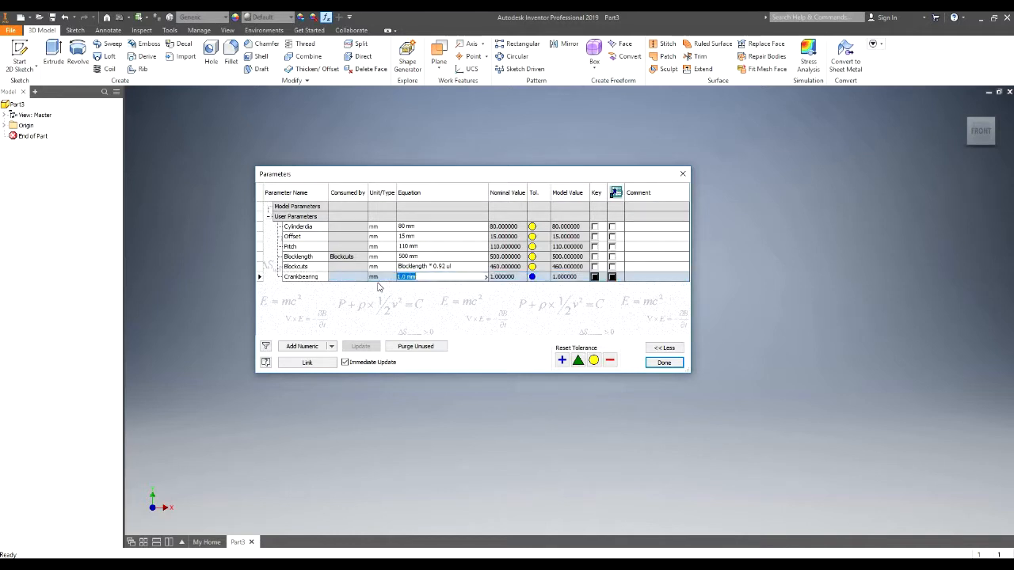
{"action": "type", "text": "52"}
{"action": "key", "text": "Return"}
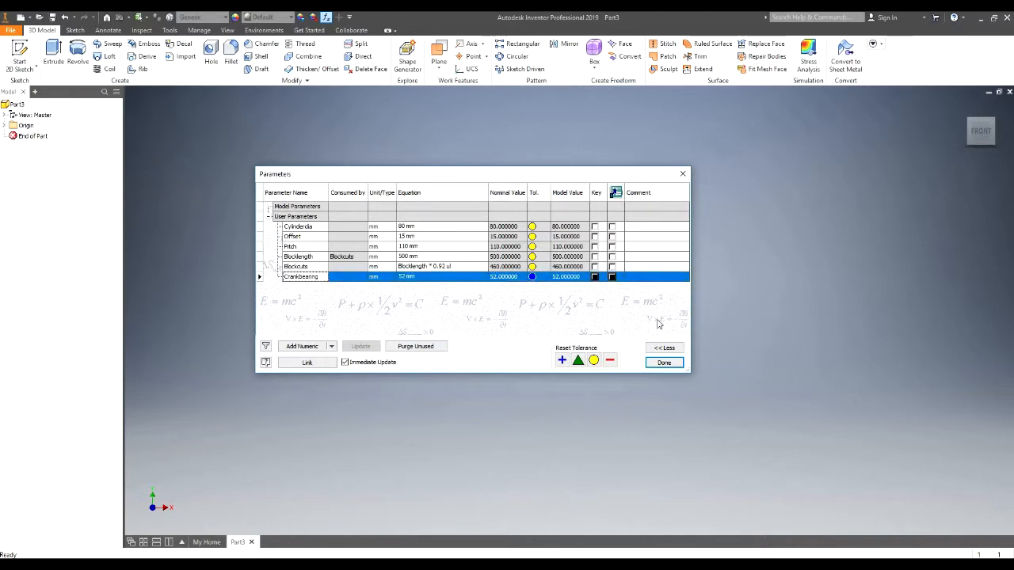
{"action": "left_click", "coordinate": [669, 363]}
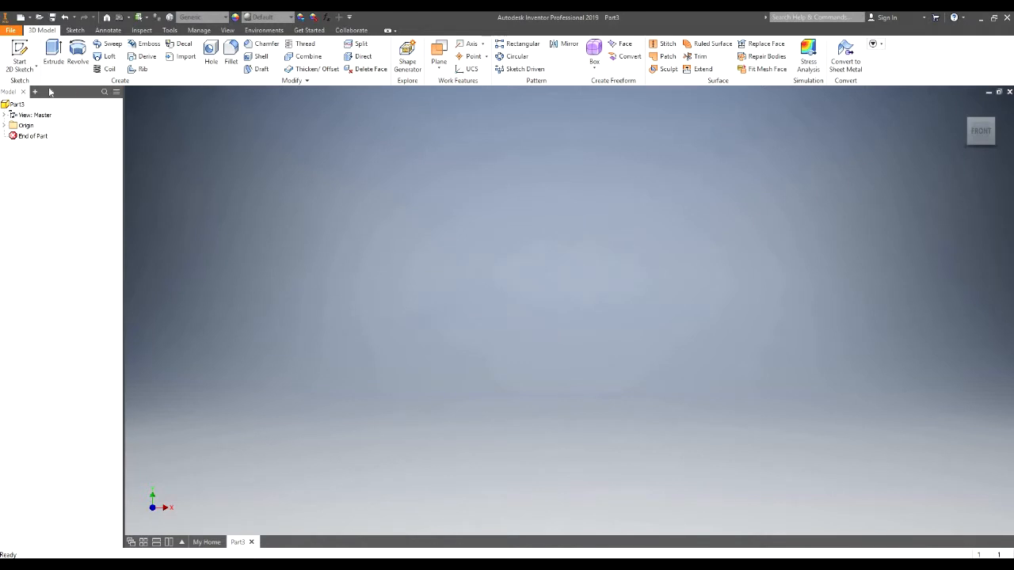
{"action": "left_click", "coordinate": [18, 70]}
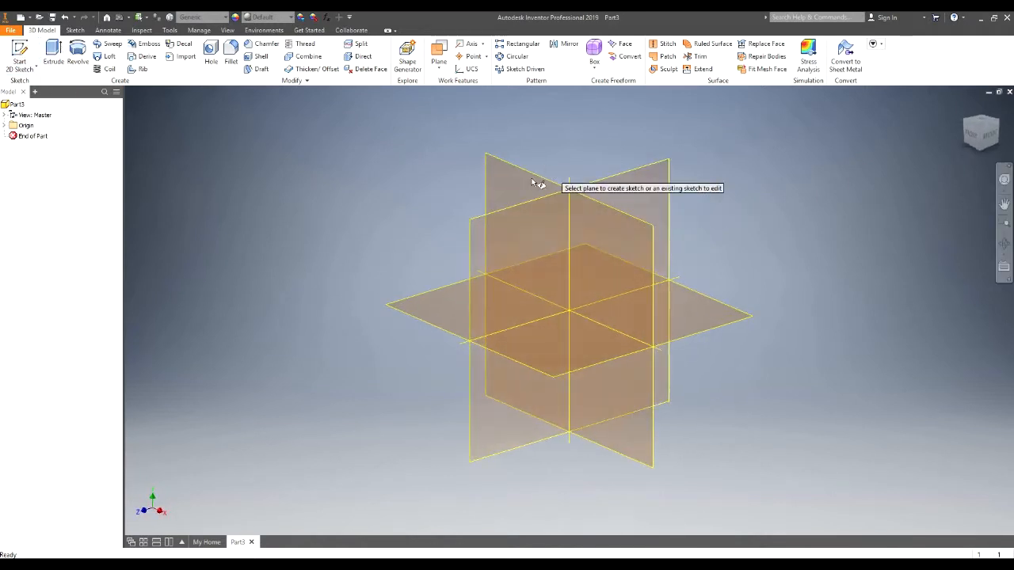
{"action": "left_click", "coordinate": [533, 179]}
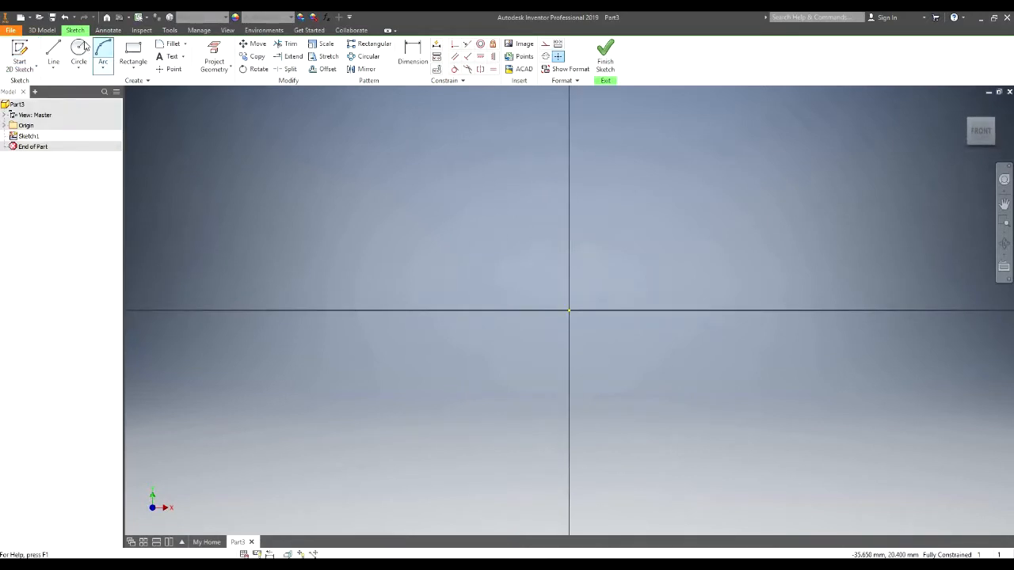
{"action": "left_click", "coordinate": [77, 55]}
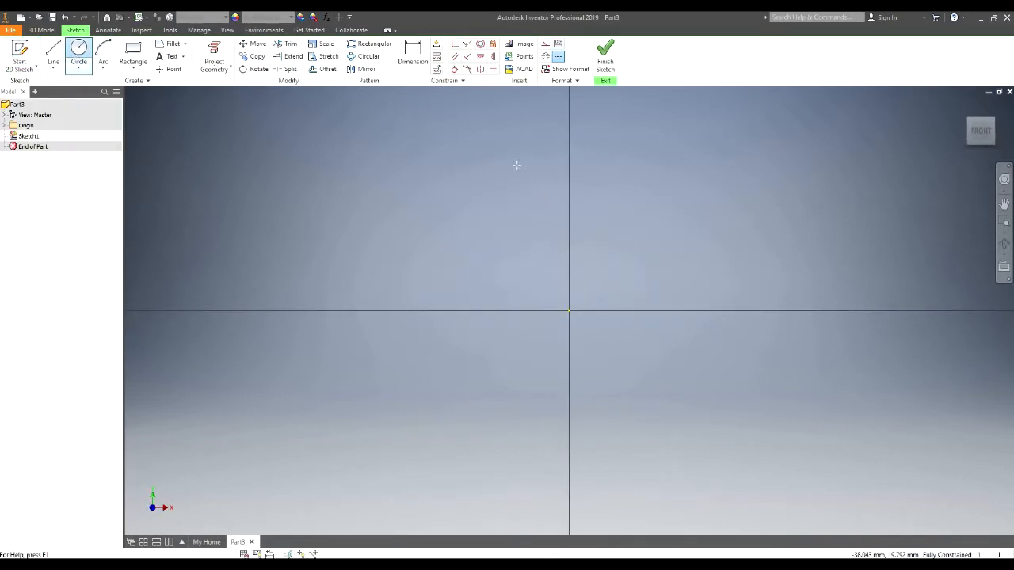
{"action": "left_click", "coordinate": [569, 310]}
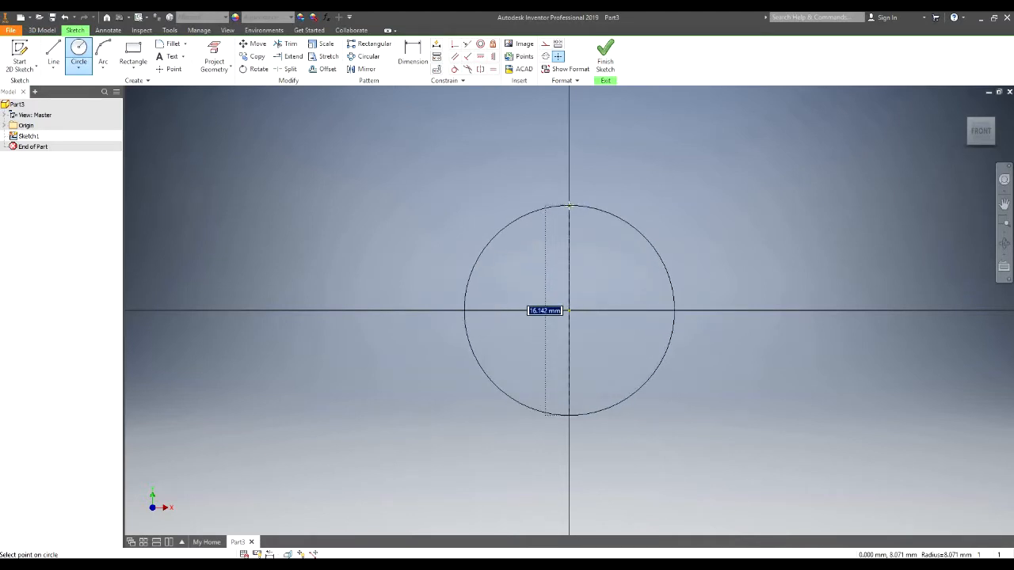
{"action": "key", "text": "Escape"}
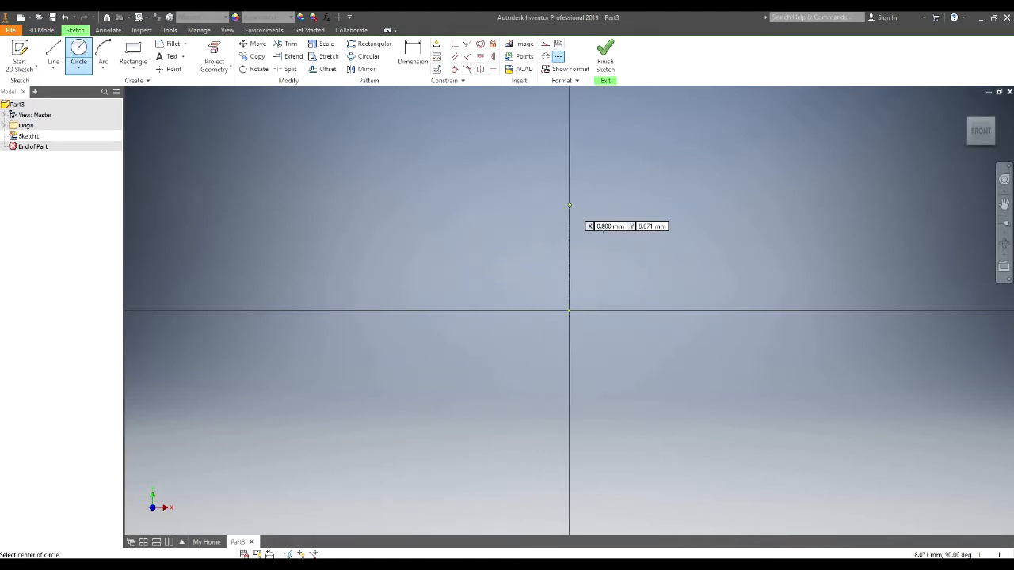
{"action": "scroll", "coordinate": [573, 287], "scroll_direction": "up", "scroll_amount": 4}
{"action": "scroll", "coordinate": [572, 287], "scroll_direction": "up", "scroll_amount": 5}
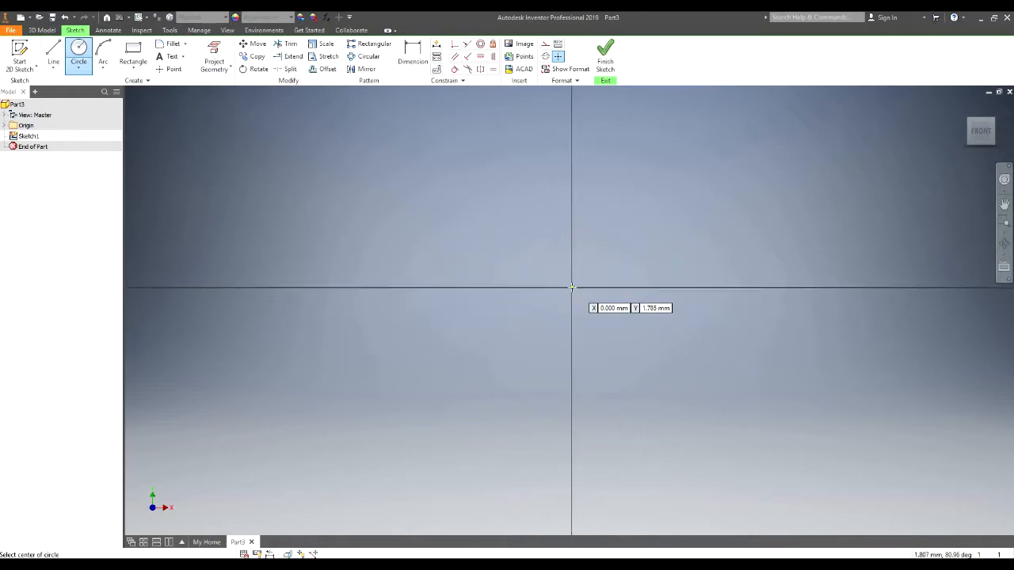
{"action": "key", "text": "Escape"}
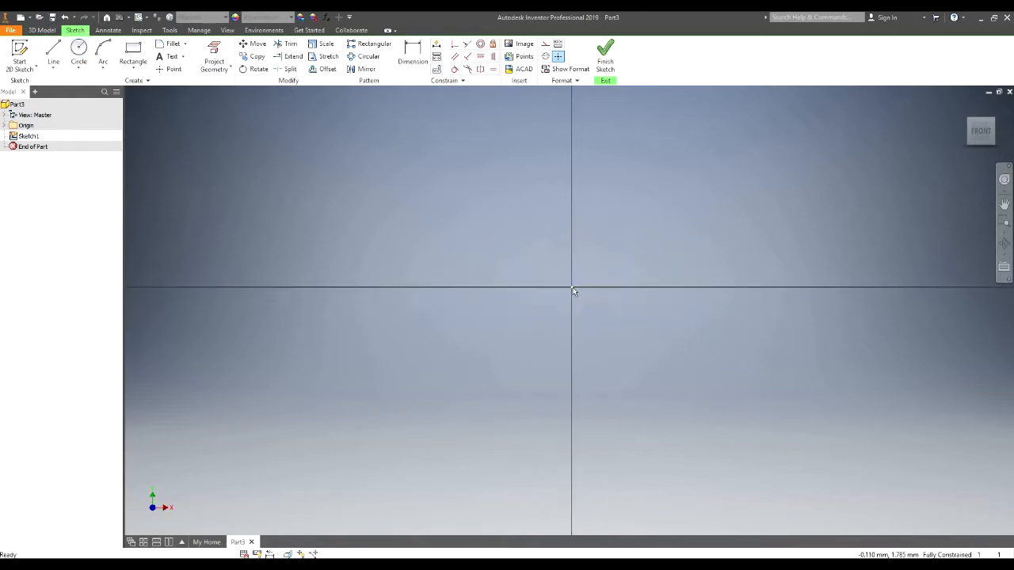
{"action": "key", "text": "ctrl+z"}
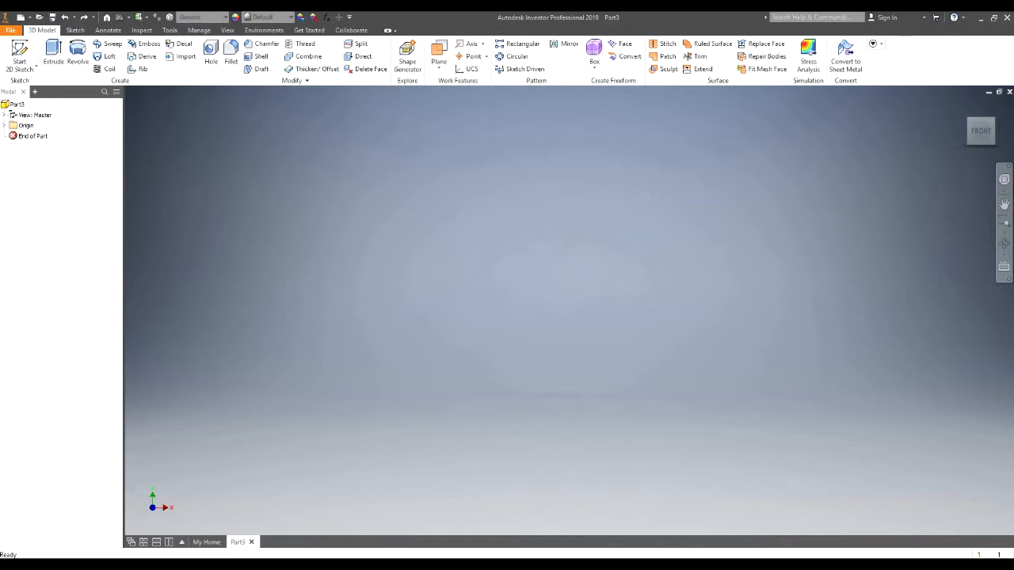
Start a 2D sketch on the front XY plane and draw a circle about 11.7 mm in diameter centred on the origin
{"action": "left_click", "coordinate": [25, 61]}
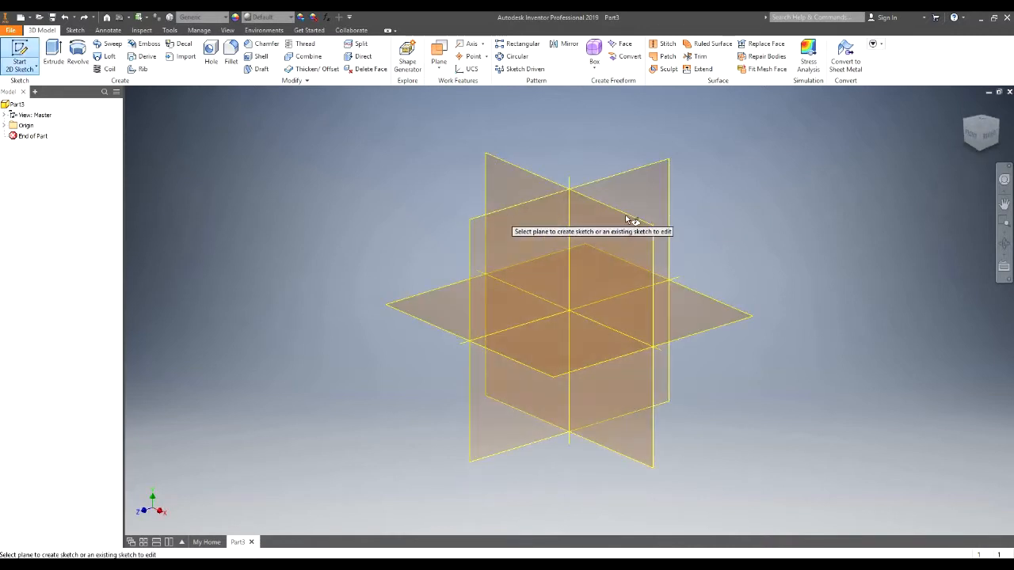
{"action": "left_click", "coordinate": [625, 220]}
{"action": "key", "text": "c"}
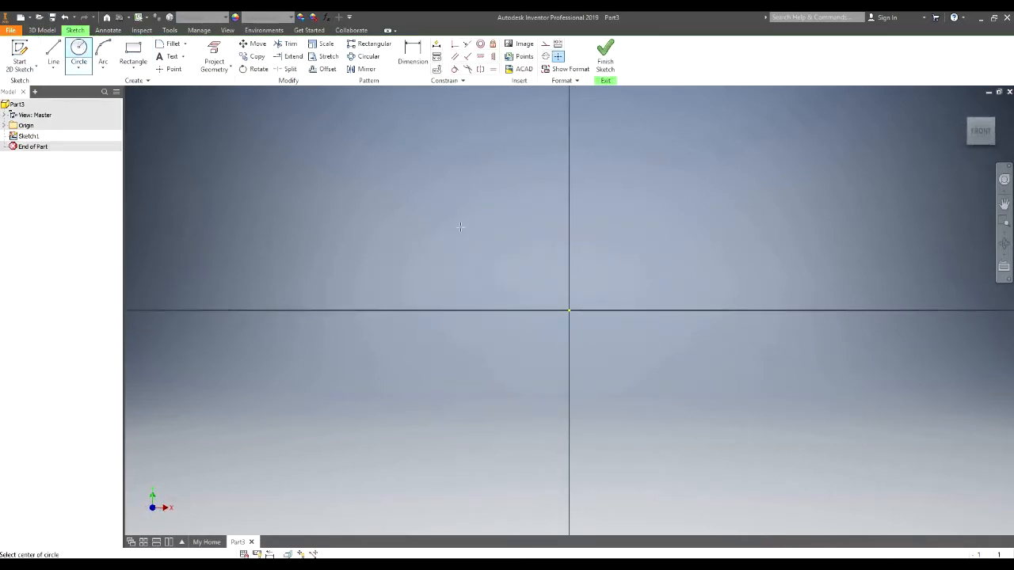
{"action": "left_click", "coordinate": [569, 309]}
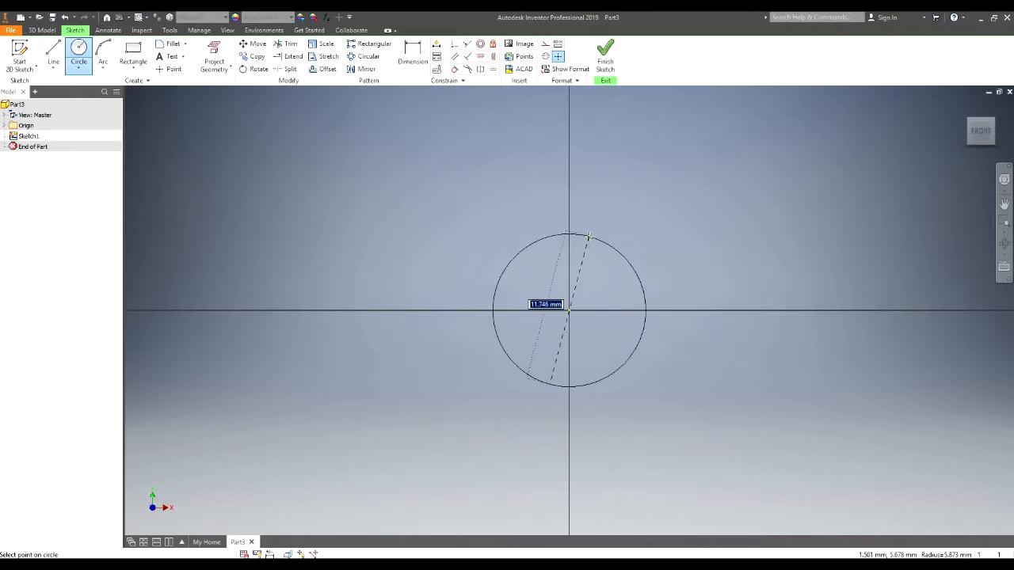
{"action": "left_click", "coordinate": [588, 236]}
Dimension the circle's diameter and link it to the Crankbearing parameter
{"action": "key", "text": "d"}
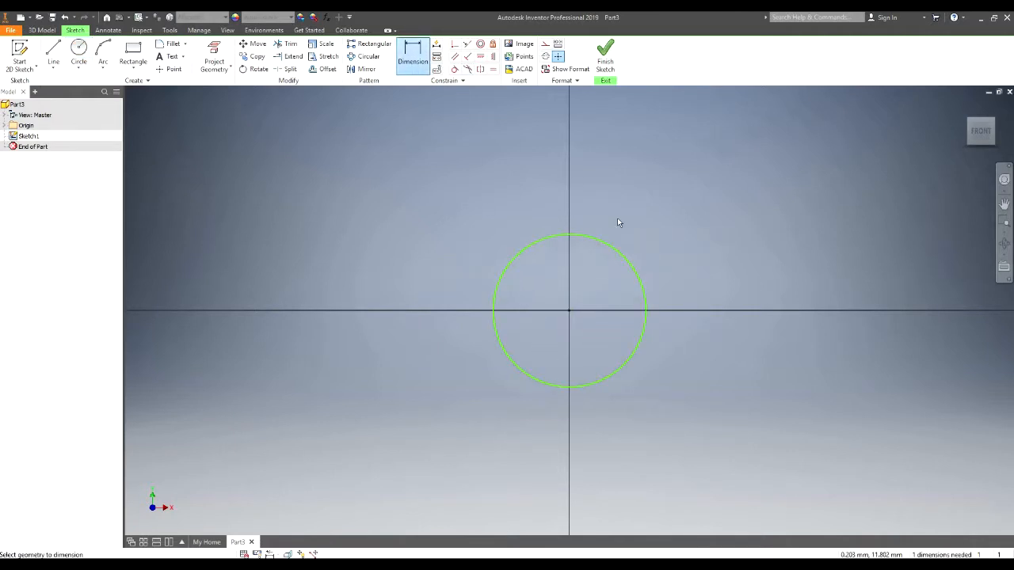
{"action": "left_click", "coordinate": [614, 245]}
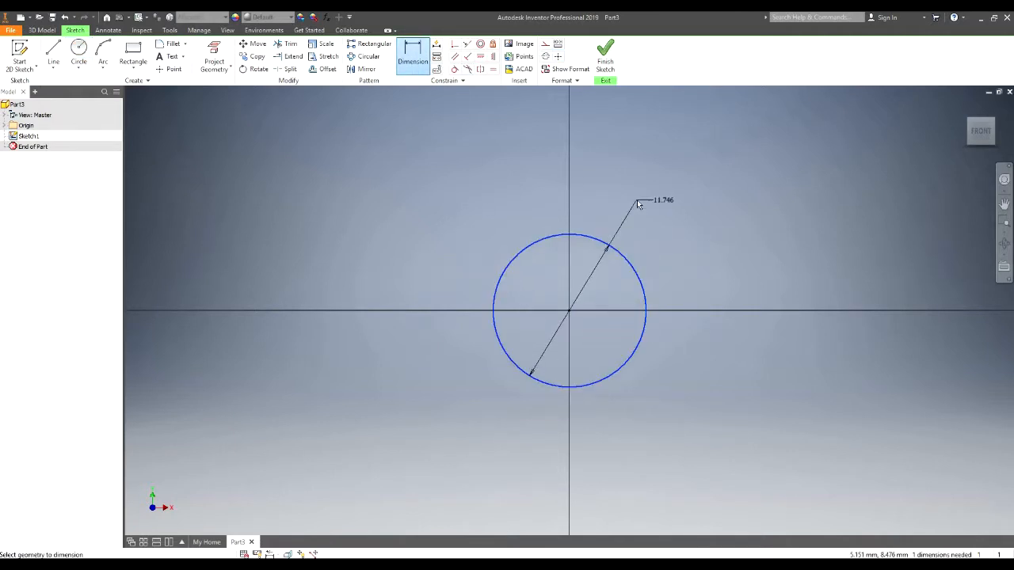
{"action": "left_click", "coordinate": [642, 205]}
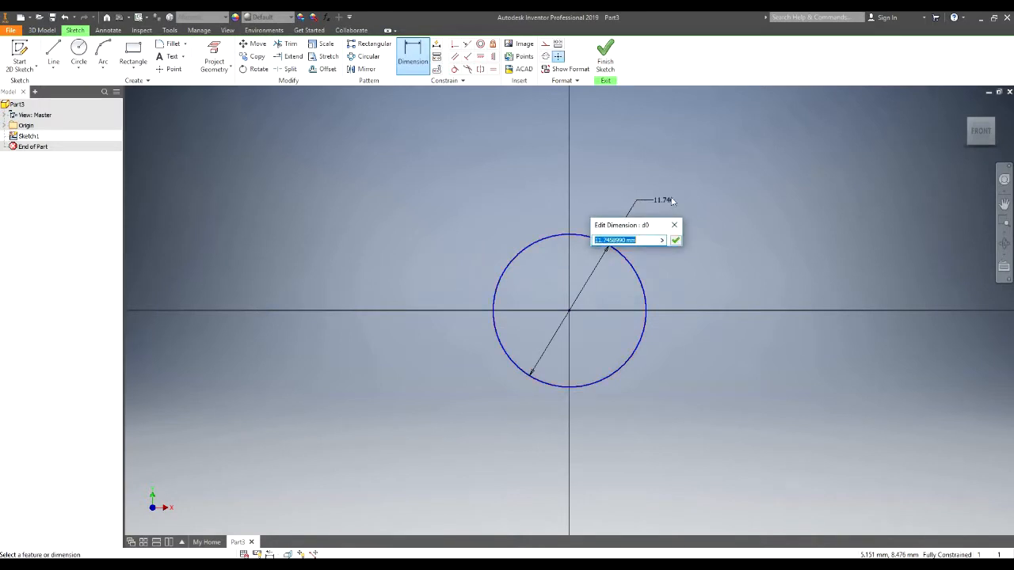
{"action": "left_click", "coordinate": [663, 240]}
{"action": "left_click", "coordinate": [692, 277]}
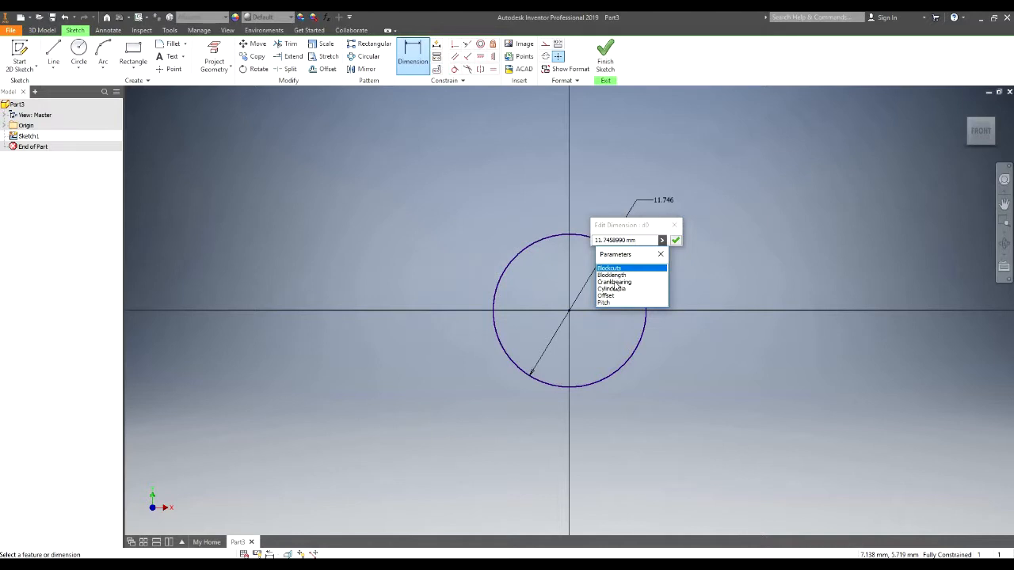
{"action": "left_click", "coordinate": [617, 282]}
{"action": "left_click", "coordinate": [675, 240]}
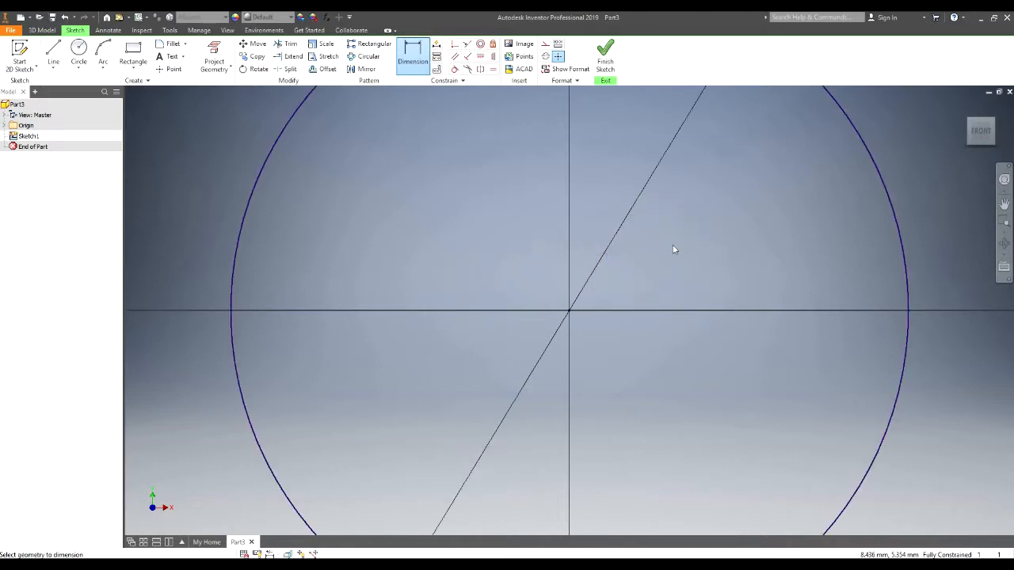
Draw a second, concentric circle with a diameter of 80 mm centred on the origin
{"action": "scroll", "coordinate": [579, 280], "scroll_direction": "down", "scroll_amount": 8}
{"action": "scroll", "coordinate": [607, 266], "scroll_direction": "up", "scroll_amount": 5}
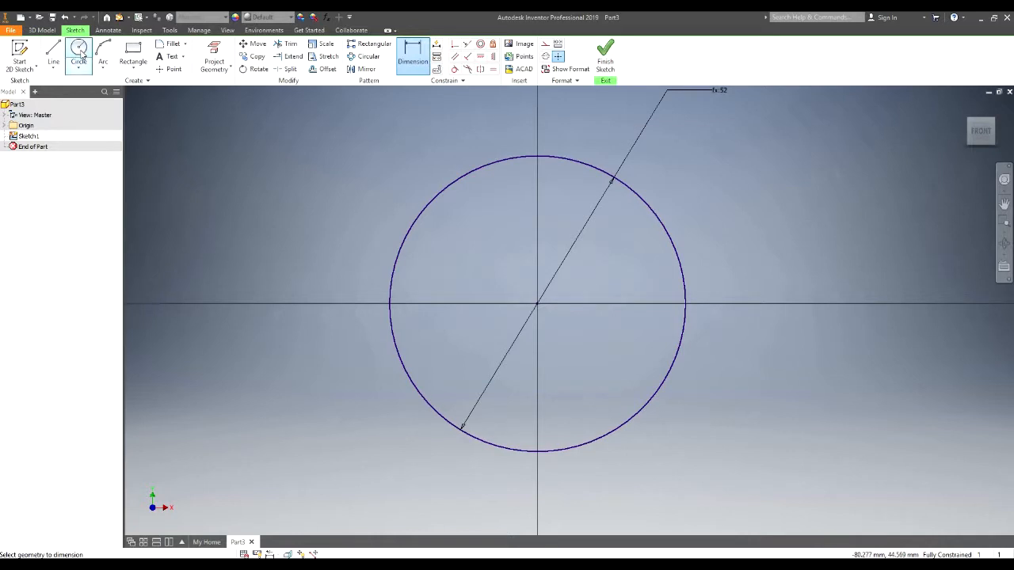
{"action": "left_click", "coordinate": [78, 52]}
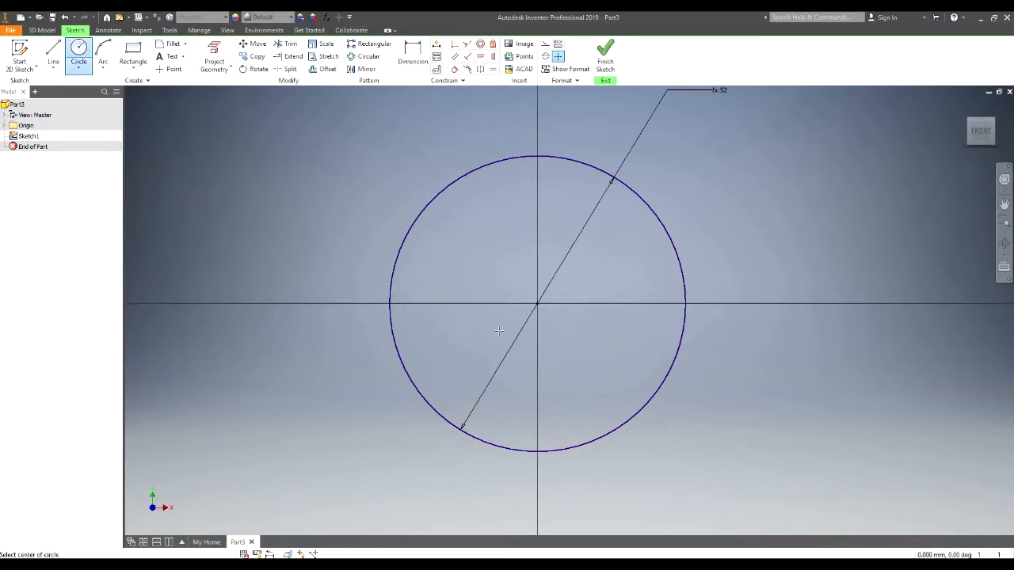
{"action": "left_click", "coordinate": [536, 303]}
{"action": "scroll", "coordinate": [536, 293], "scroll_direction": "down", "scroll_amount": 5}
{"action": "scroll", "coordinate": [538, 294], "scroll_direction": "up", "scroll_amount": 4}
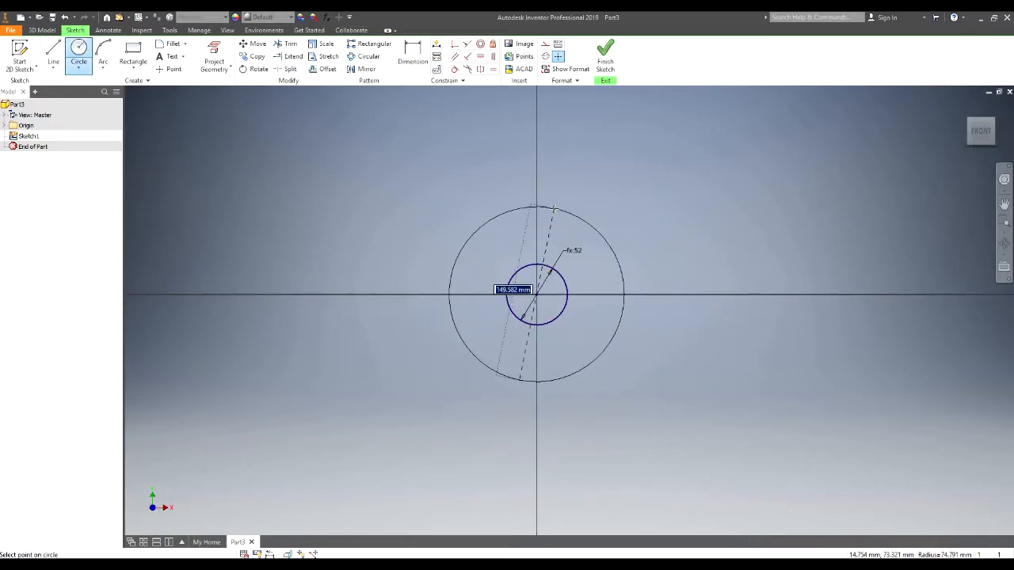
{"action": "type", "text": "80"}
{"action": "key", "text": "Return"}
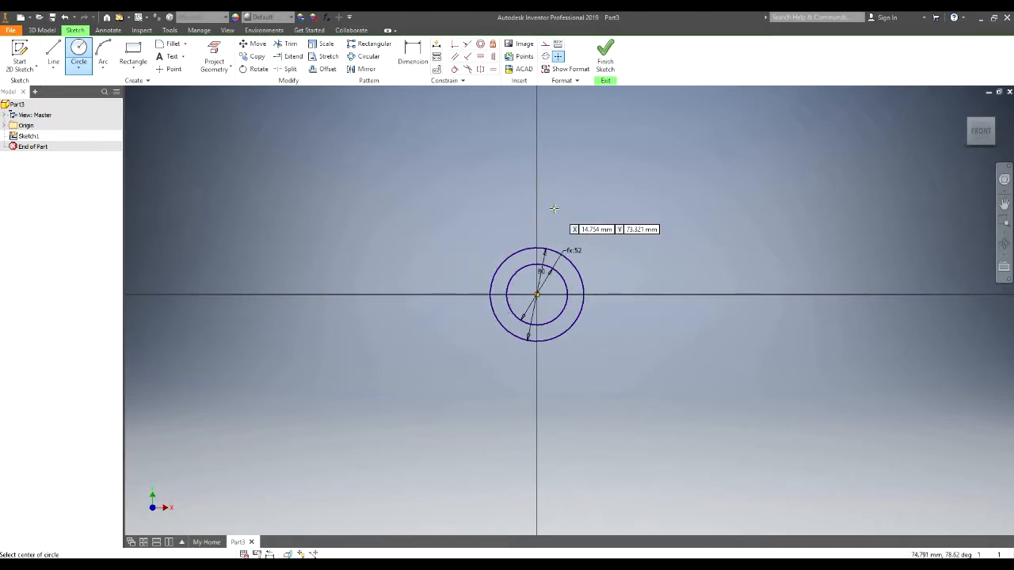
{"action": "scroll", "coordinate": [553, 208], "scroll_direction": "down", "scroll_amount": 3}
{"action": "scroll", "coordinate": [553, 208], "scroll_direction": "up", "scroll_amount": 4}
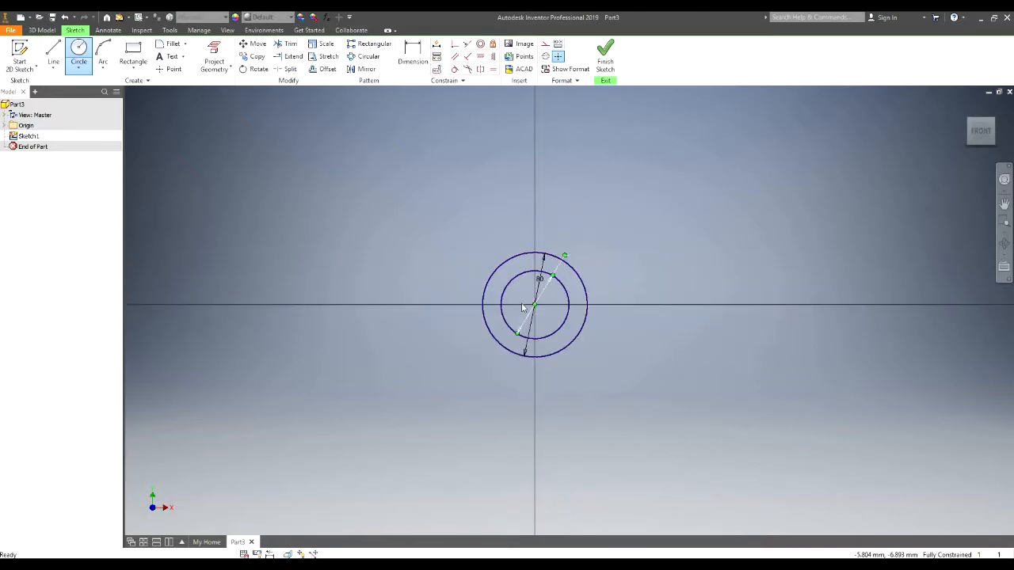
{"action": "key", "text": "Escape"}
Sketch four connected lines from the origin: about 144 mm horizontally left, slanting outward, slanting inward, and horizontally to the vertical axis about 148 mm up
{"action": "scroll", "coordinate": [541, 311], "scroll_direction": "up", "scroll_amount": 3}
{"action": "scroll", "coordinate": [541, 307], "scroll_direction": "down", "scroll_amount": 4}
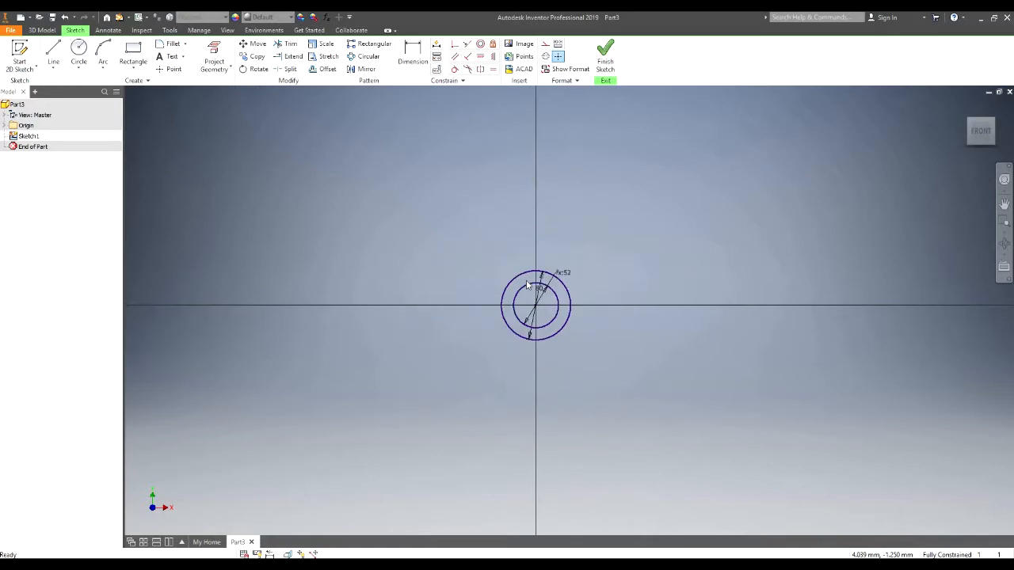
{"action": "scroll", "coordinate": [525, 276], "scroll_direction": "up", "scroll_amount": 3}
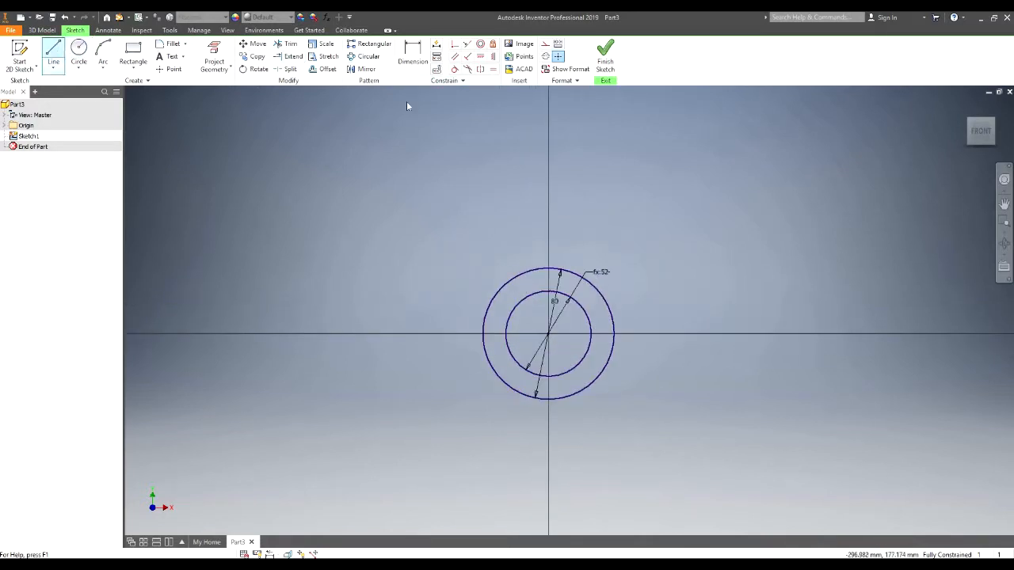
{"action": "left_click", "coordinate": [53, 50]}
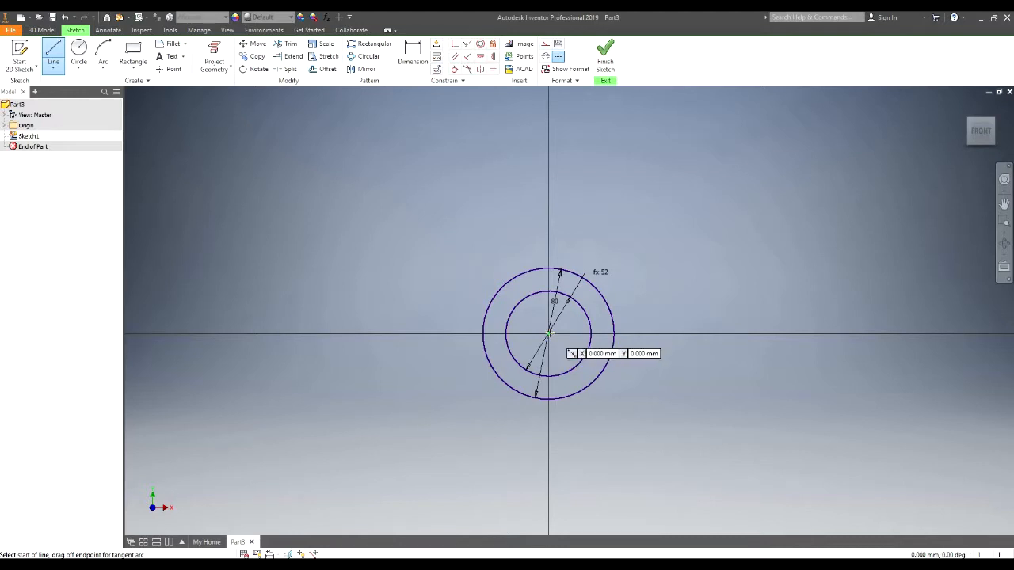
{"action": "left_click", "coordinate": [548, 332]}
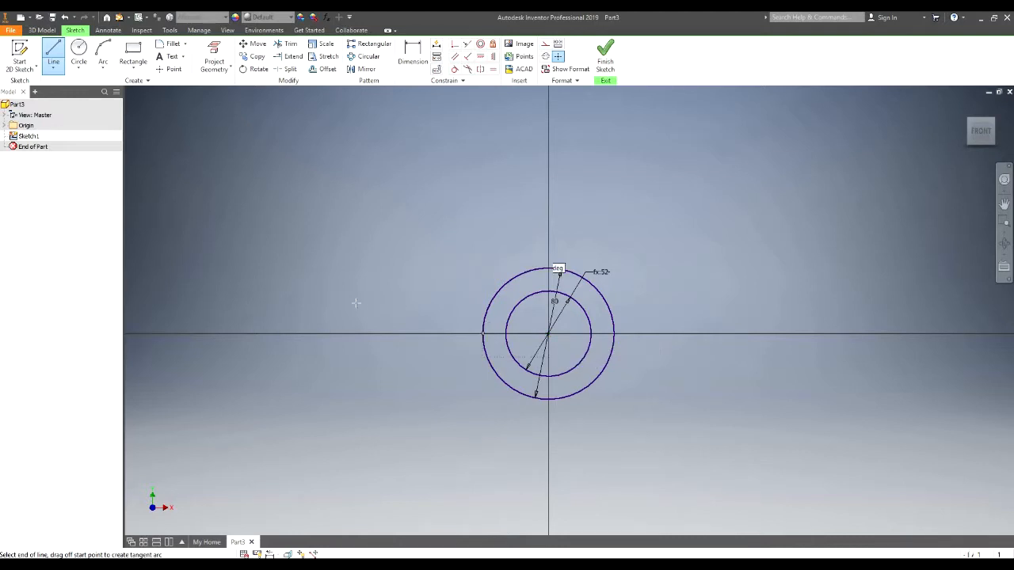
{"action": "left_click", "coordinate": [309, 333]}
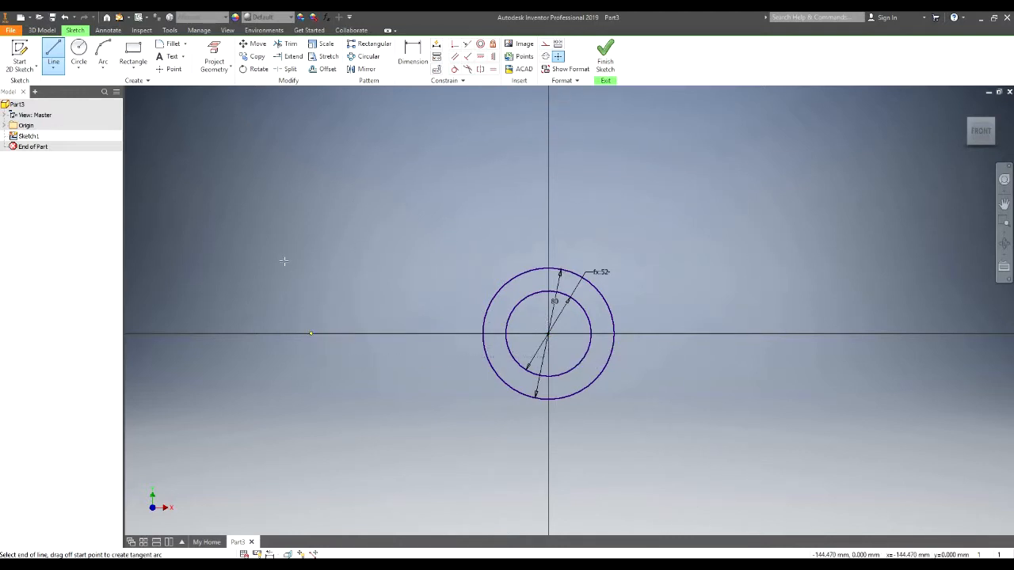
{"action": "left_click", "coordinate": [219, 224]}
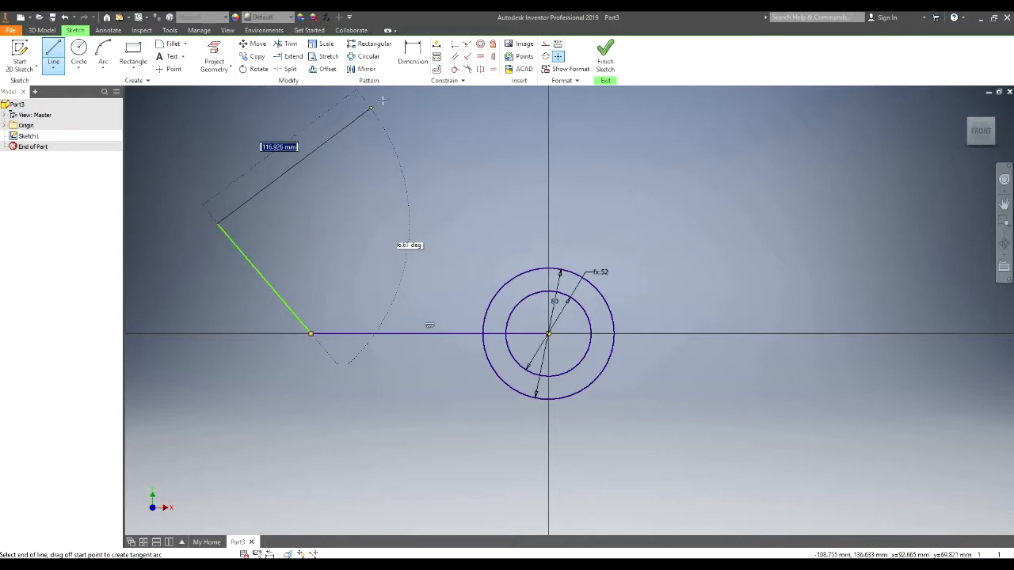
{"action": "left_click", "coordinate": [412, 96]}
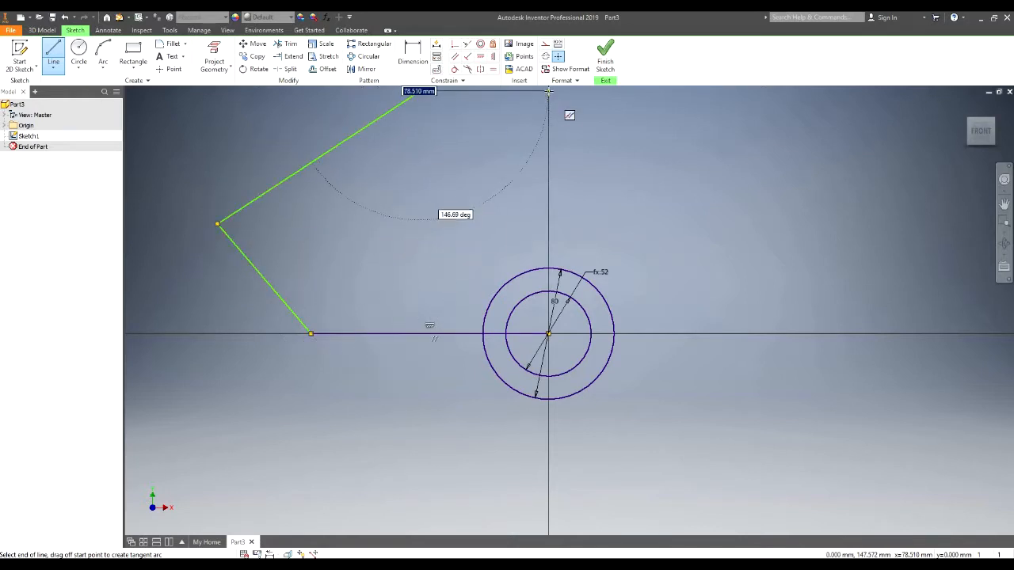
{"action": "left_click", "coordinate": [548, 91]}
{"action": "key", "text": "Escape"}
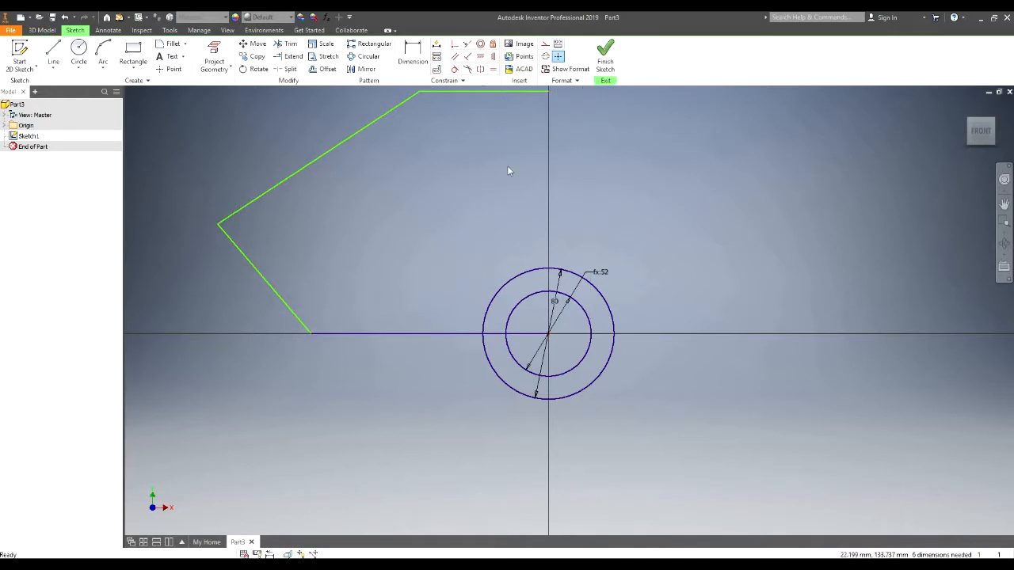
Dimension the horizontal base line of the half profile and set its length to 115 mm
{"action": "scroll", "coordinate": [514, 193], "scroll_direction": "up", "scroll_amount": 2}
{"action": "scroll", "coordinate": [463, 194], "scroll_direction": "down", "scroll_amount": 3}
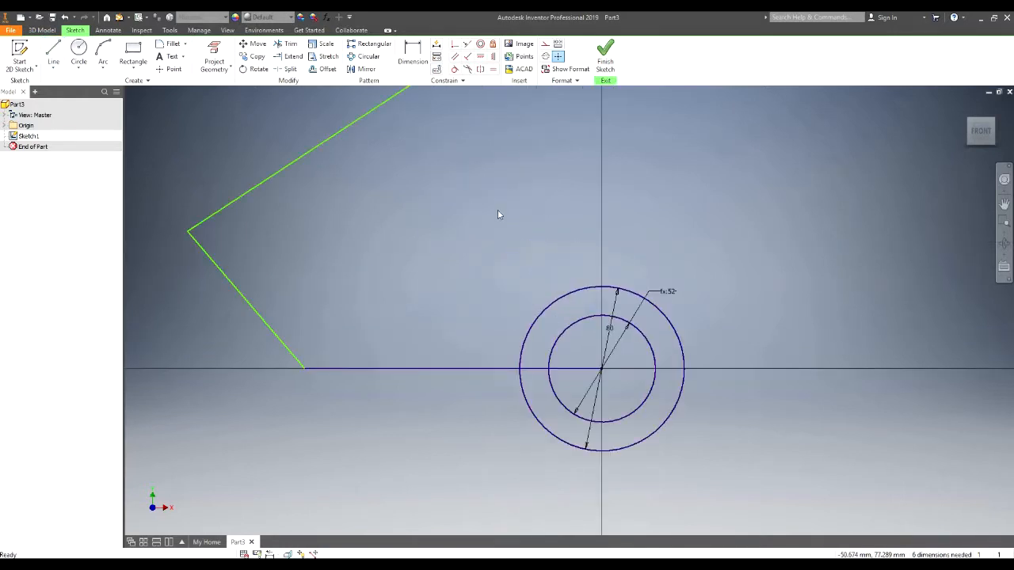
{"action": "scroll", "coordinate": [497, 209], "scroll_direction": "up", "scroll_amount": 5}
{"action": "scroll", "coordinate": [407, 328], "scroll_direction": "down", "scroll_amount": 3}
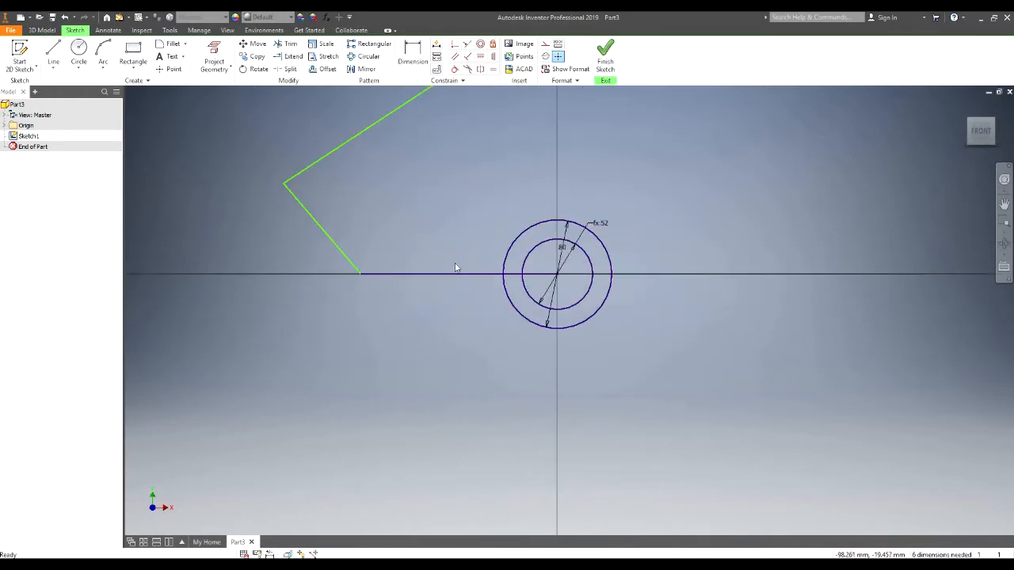
{"action": "left_click", "coordinate": [424, 58]}
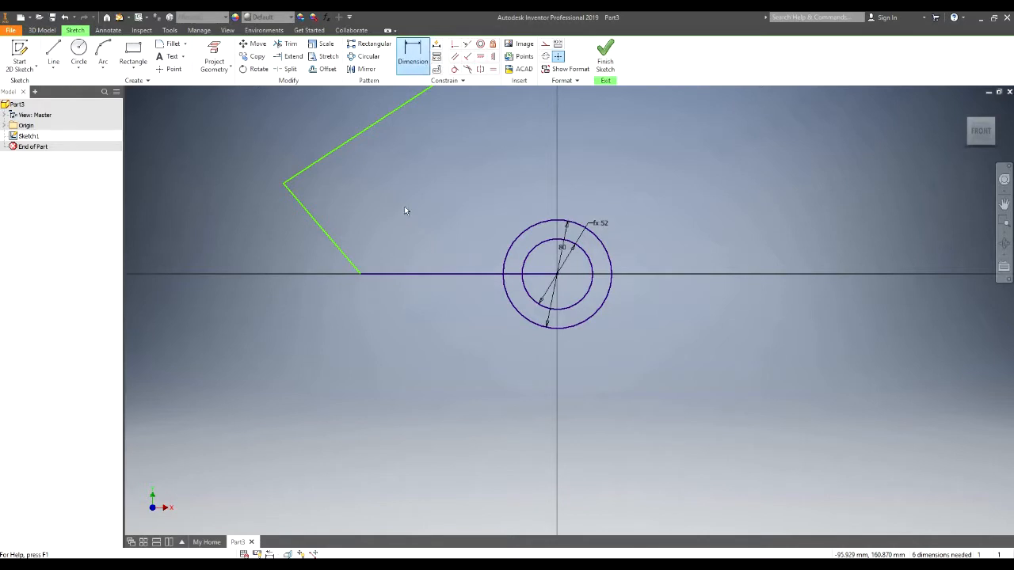
{"action": "left_click", "coordinate": [410, 273]}
{"action": "left_click", "coordinate": [437, 307]}
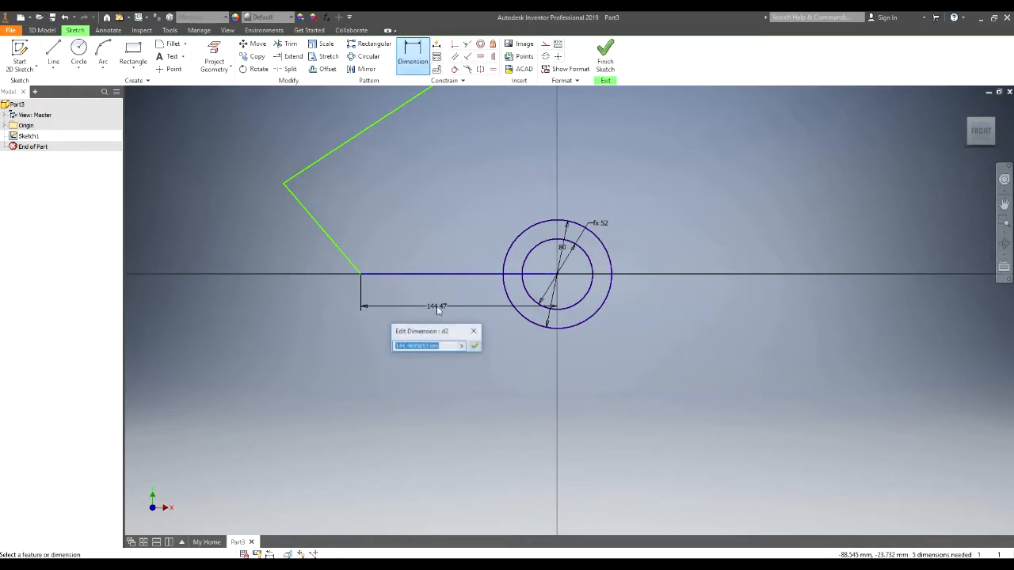
{"action": "type", "text": "115"}
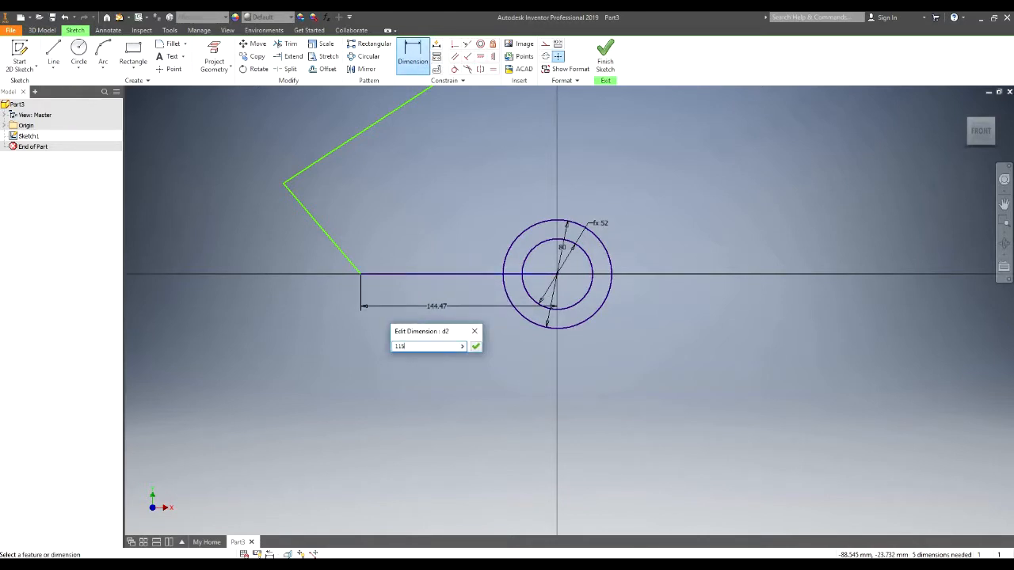
{"action": "key", "text": "Return"}
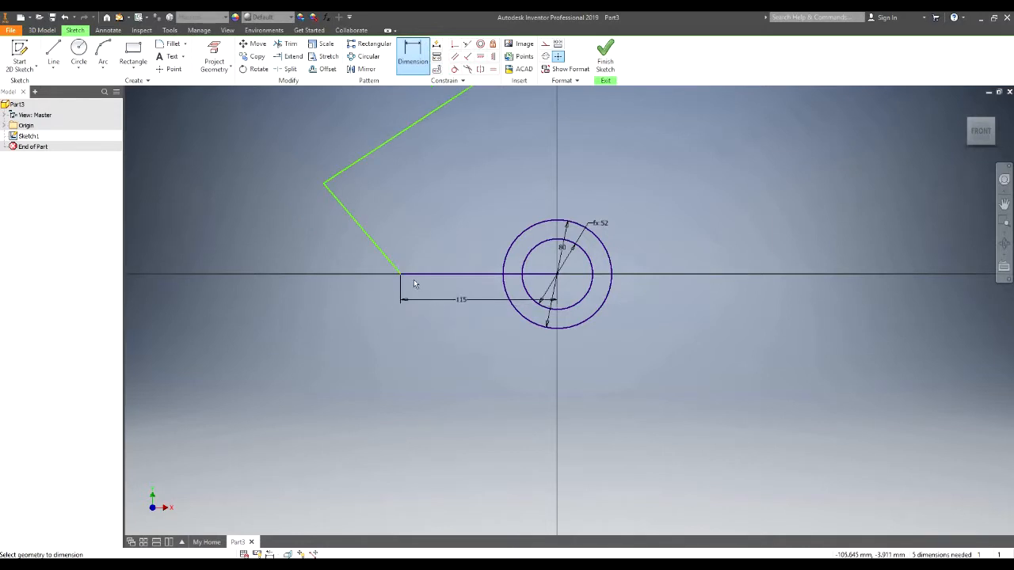
Dimension the lower slanted line of the half profile along its length and set it to 200 mm
{"action": "scroll", "coordinate": [413, 279], "scroll_direction": "down", "scroll_amount": 5}
{"action": "scroll", "coordinate": [360, 257], "scroll_direction": "up", "scroll_amount": 6}
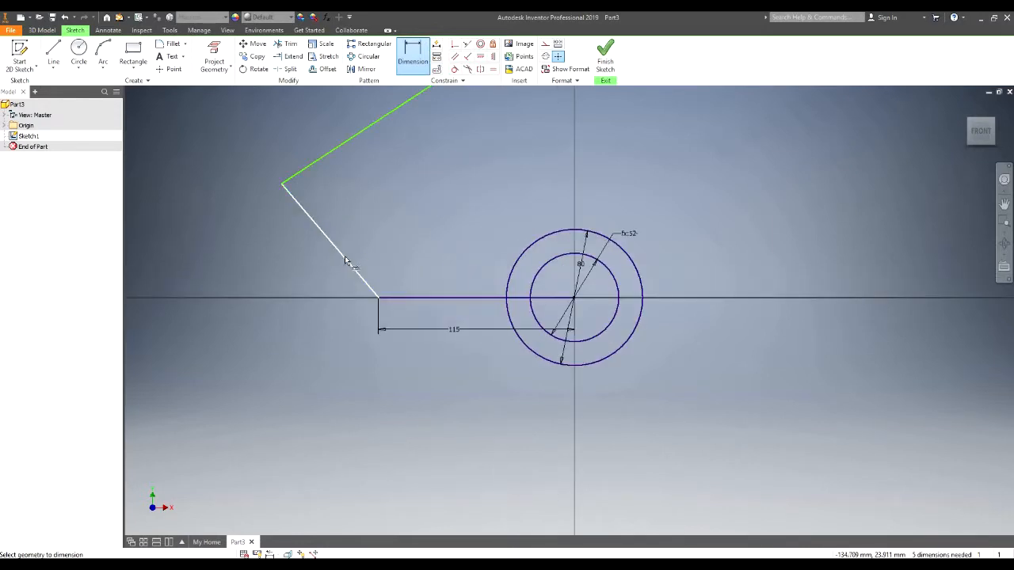
{"action": "left_click", "coordinate": [335, 264]}
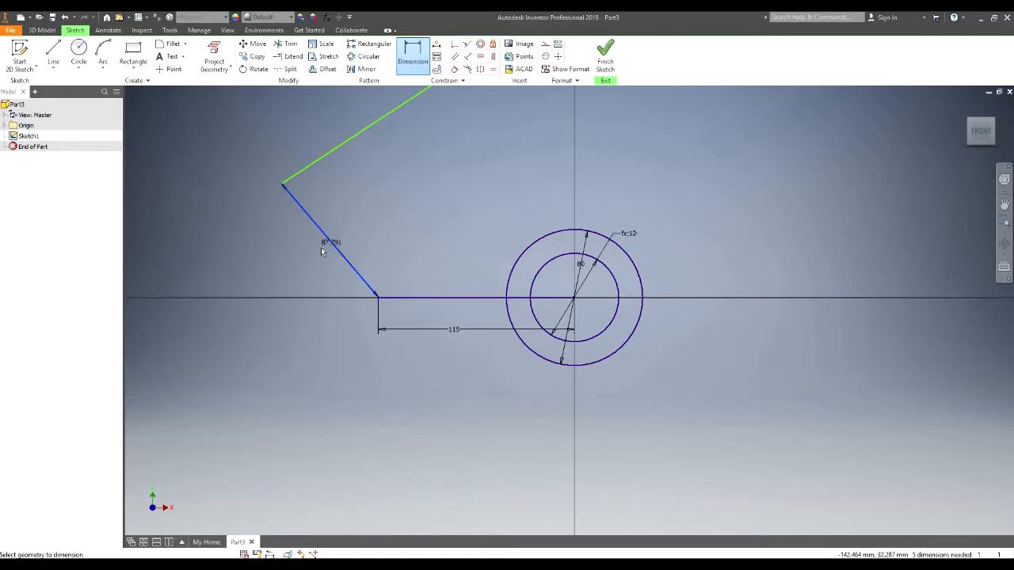
{"action": "left_click", "coordinate": [329, 242]}
{"action": "left_click", "coordinate": [302, 256]}
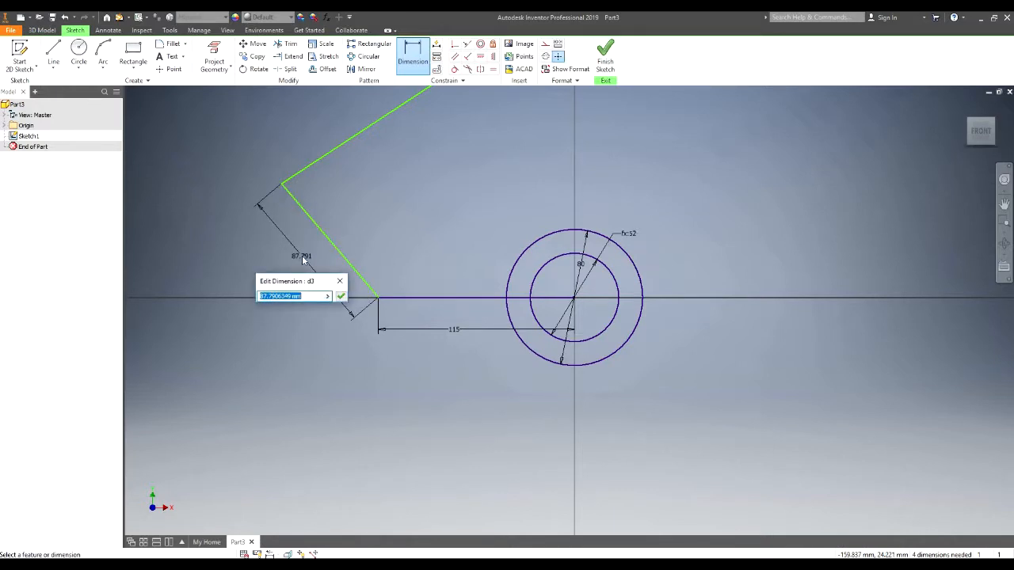
{"action": "type", "text": "200"}
{"action": "key", "text": "Return"}
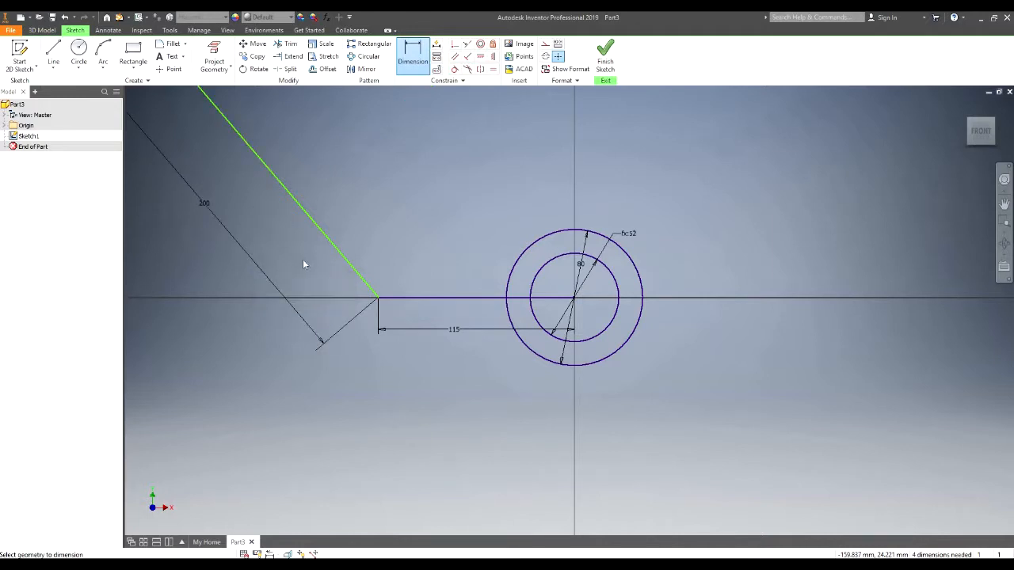
Dimension the upper slanted line of the half profile along its length and set it to 192.5 mm
{"action": "scroll", "coordinate": [294, 254], "scroll_direction": "up", "scroll_amount": 5}
{"action": "scroll", "coordinate": [287, 248], "scroll_direction": "down", "scroll_amount": 5}
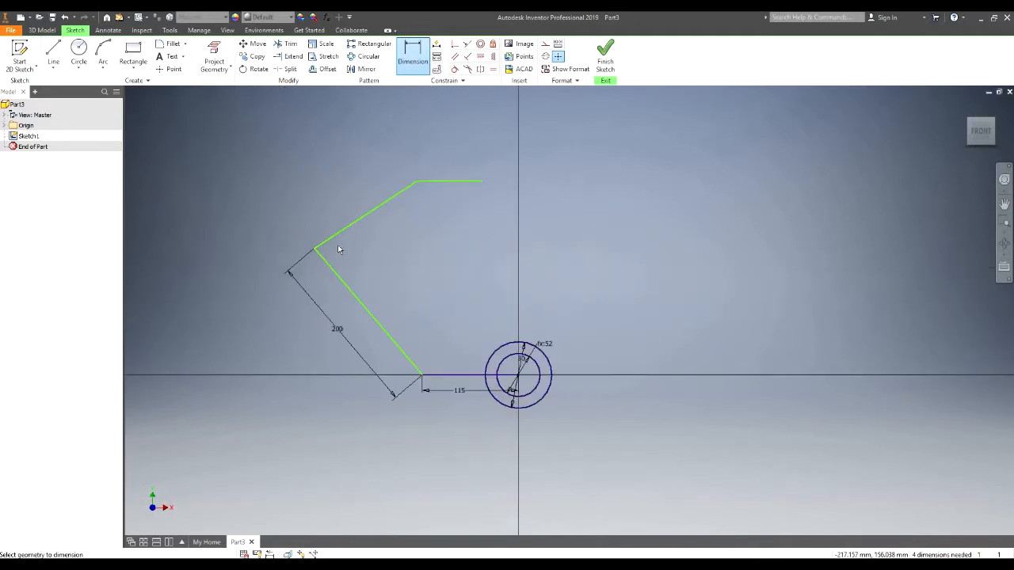
{"action": "scroll", "coordinate": [333, 245], "scroll_direction": "down", "scroll_amount": 3}
{"action": "scroll", "coordinate": [332, 242], "scroll_direction": "up", "scroll_amount": 2}
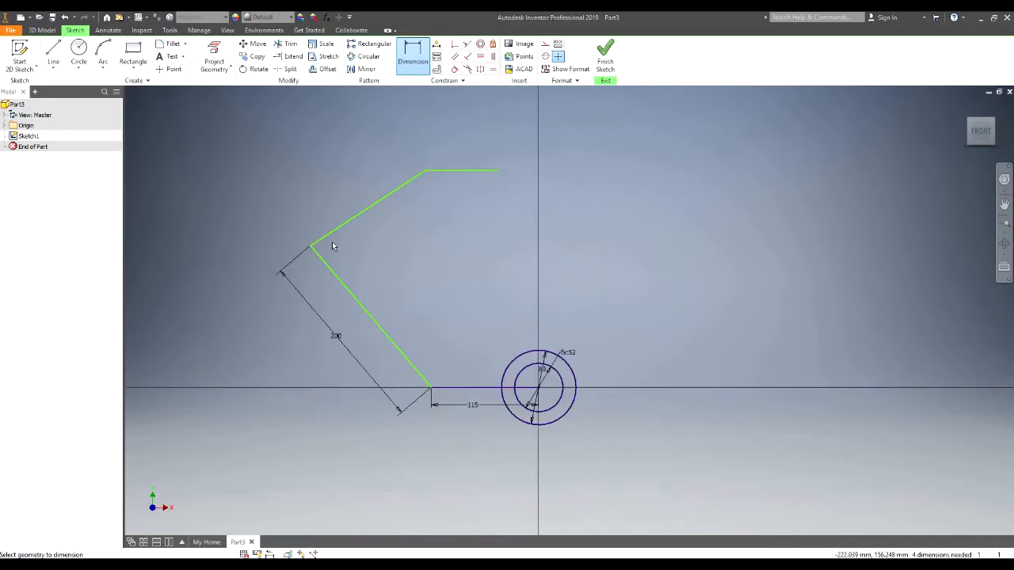
{"action": "left_click", "coordinate": [361, 212]}
{"action": "left_click", "coordinate": [347, 194]}
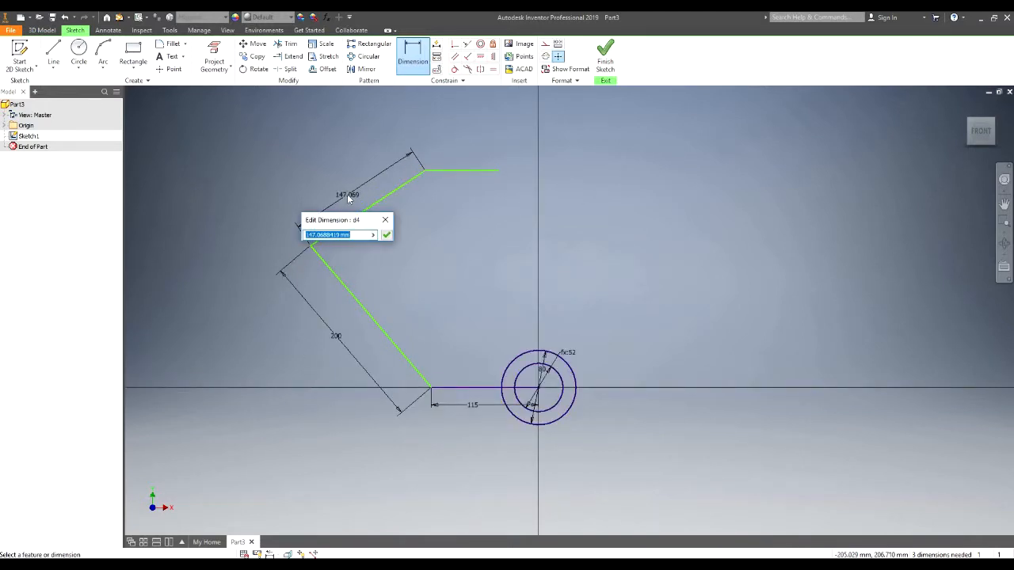
{"action": "type", "text": "192.5"}
{"action": "key", "text": "Return"}
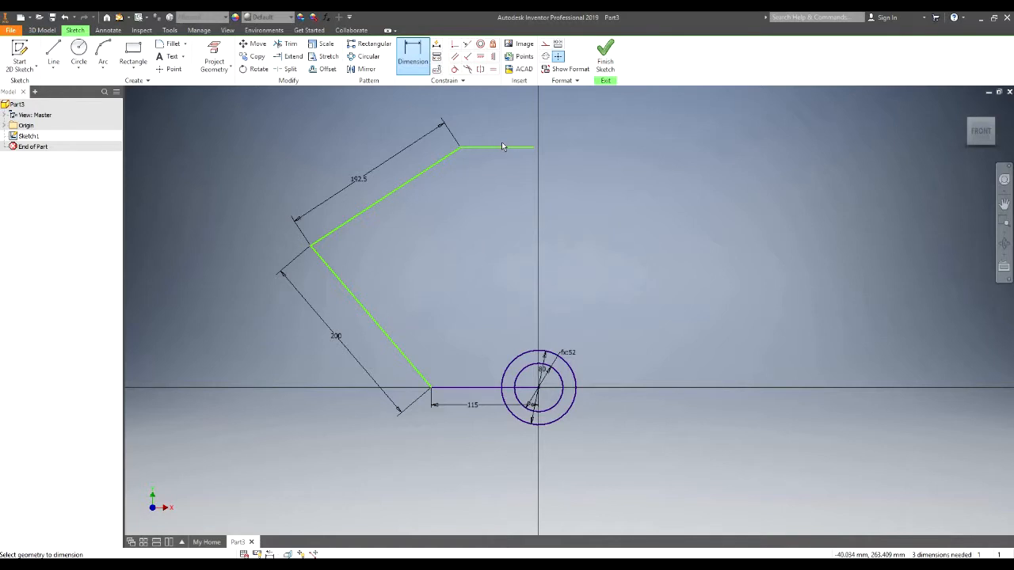
Dimension the angle between the two slanted lines and set it to 90 degrees
{"action": "scroll", "coordinate": [502, 143], "scroll_direction": "down", "scroll_amount": 5}
{"action": "scroll", "coordinate": [501, 141], "scroll_direction": "up", "scroll_amount": 5}
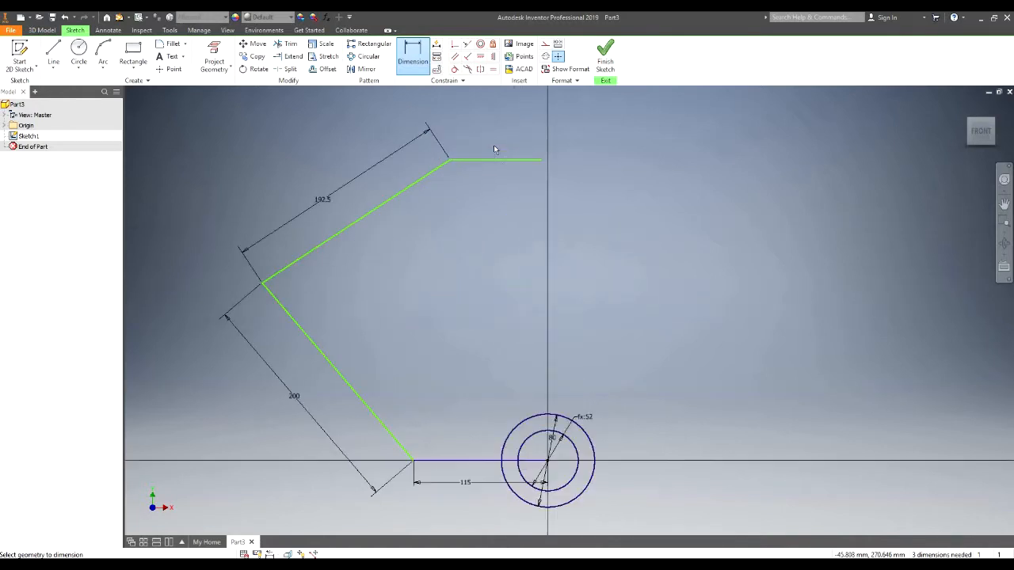
{"action": "left_click", "coordinate": [306, 258]}
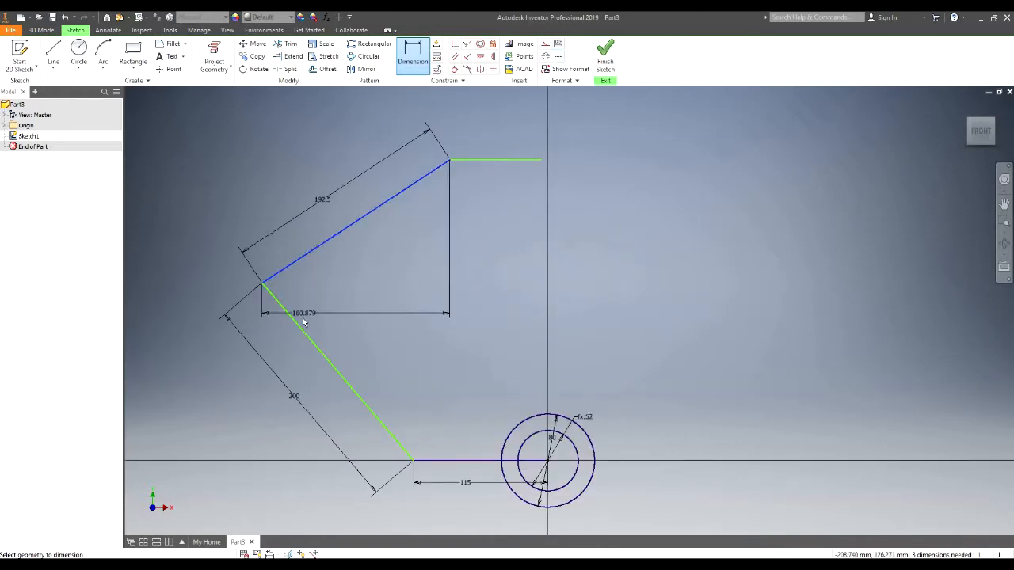
{"action": "left_click", "coordinate": [308, 312]}
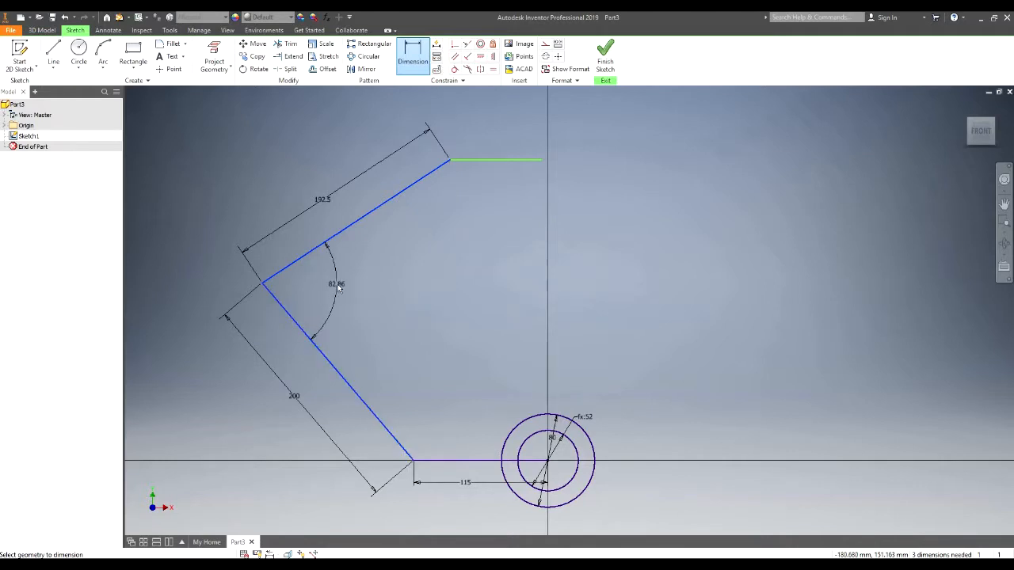
{"action": "left_click", "coordinate": [331, 290]}
{"action": "type", "text": "9"}
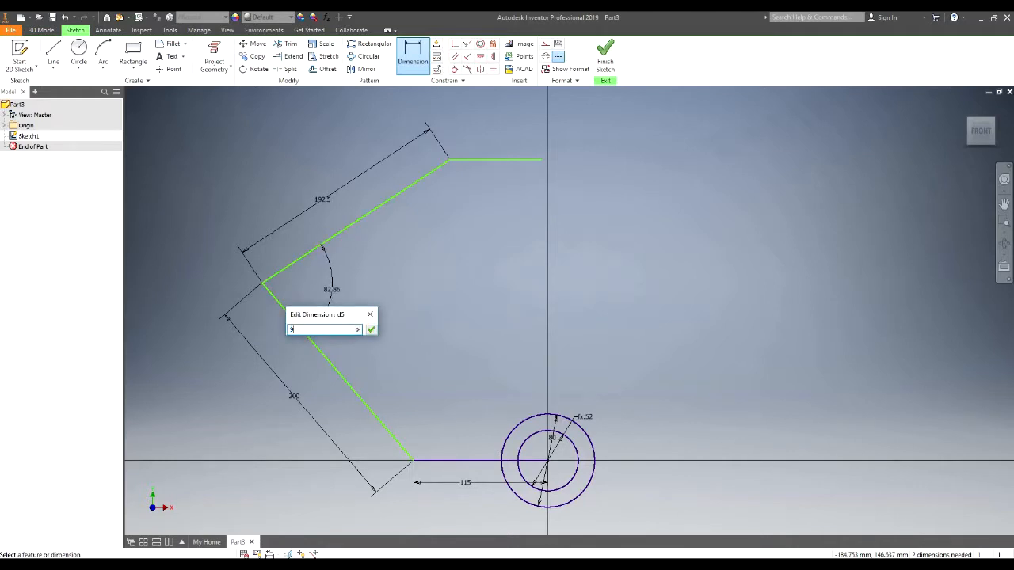
{"action": "type", "text": "0"}
{"action": "key", "text": "Return"}
Dimension the angle between the lower slanted line and the horizontal base line and set it to 135 degrees
{"action": "scroll", "coordinate": [333, 293], "scroll_direction": "down", "scroll_amount": 5}
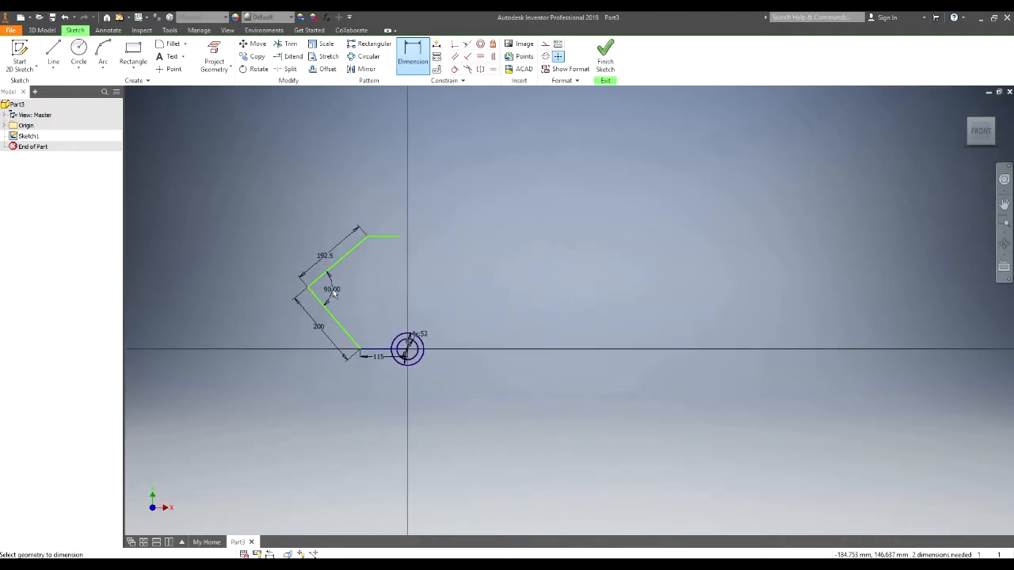
{"action": "scroll", "coordinate": [345, 327], "scroll_direction": "up", "scroll_amount": 3}
{"action": "scroll", "coordinate": [385, 369], "scroll_direction": "down", "scroll_amount": 2}
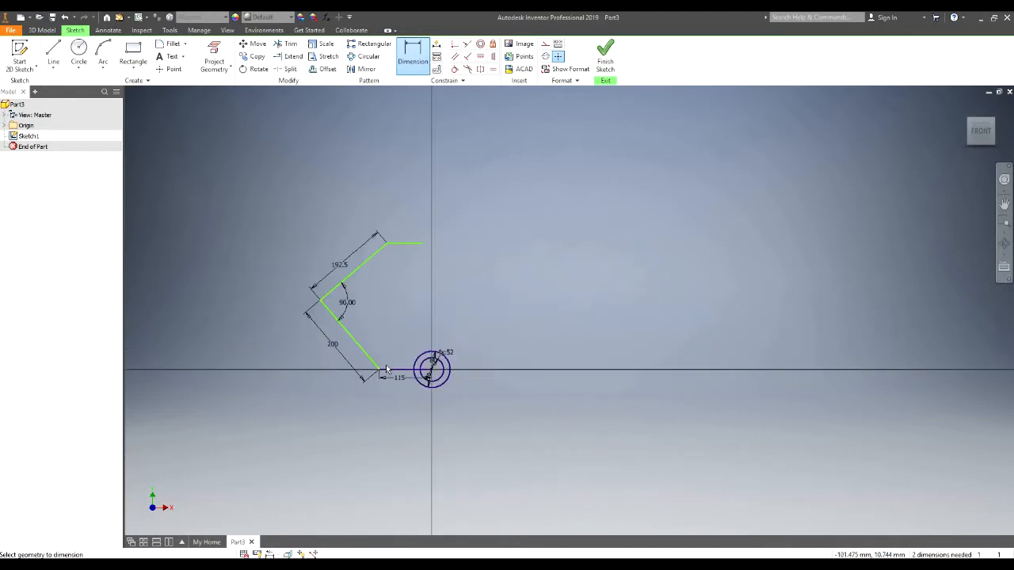
{"action": "scroll", "coordinate": [385, 366], "scroll_direction": "up", "scroll_amount": 5}
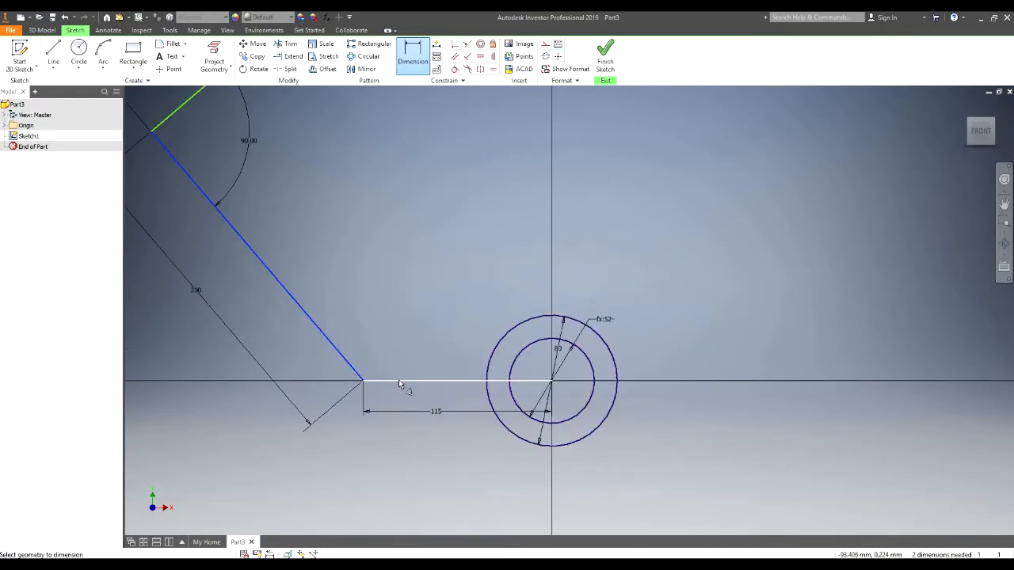
{"action": "left_click", "coordinate": [398, 381]}
{"action": "left_click", "coordinate": [389, 359]}
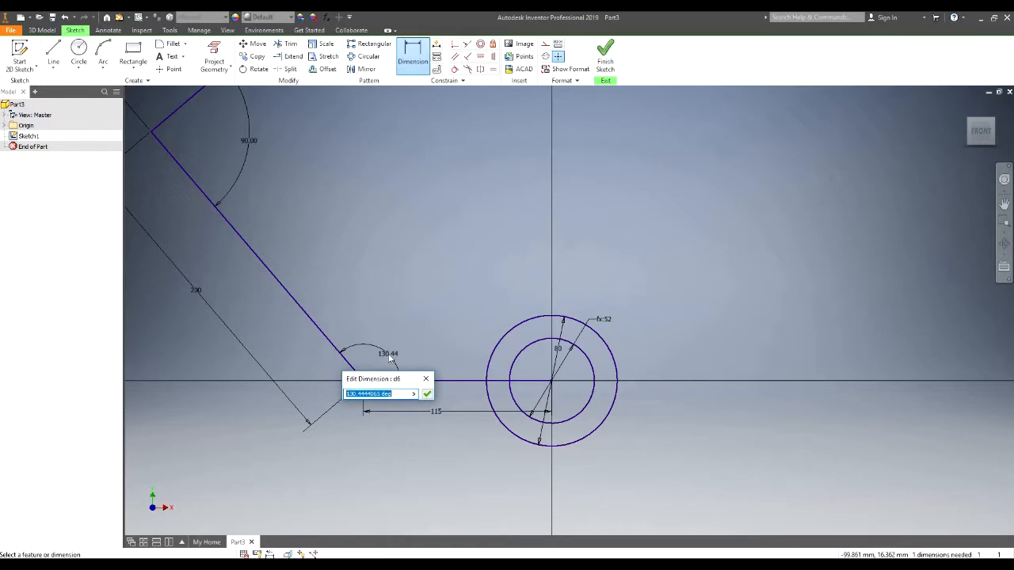
{"action": "type", "text": "135"}
{"action": "key", "text": "Return"}
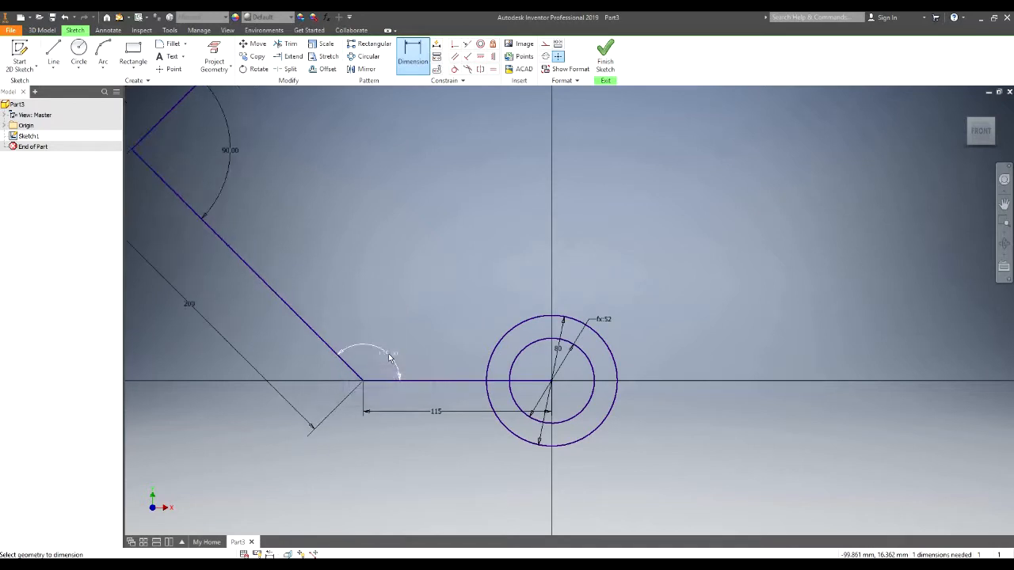
Align the free end of the top horizontal line vertically with the origin using a Vertical constraint
{"action": "scroll", "coordinate": [378, 362], "scroll_direction": "down", "scroll_amount": 5}
{"action": "scroll", "coordinate": [377, 355], "scroll_direction": "up", "scroll_amount": 4}
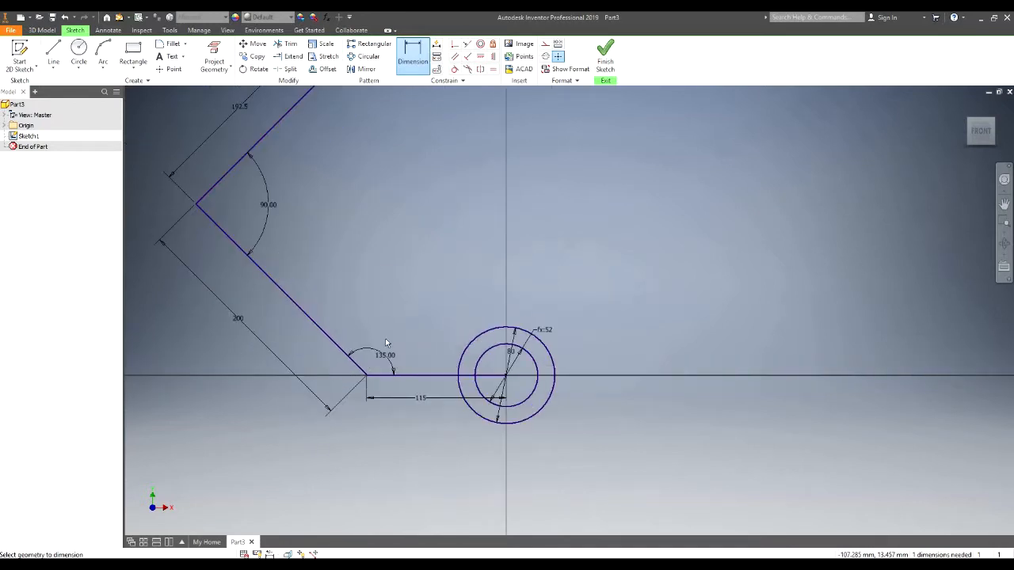
{"action": "scroll", "coordinate": [385, 338], "scroll_direction": "down", "scroll_amount": 2}
{"action": "scroll", "coordinate": [388, 261], "scroll_direction": "up", "scroll_amount": 2}
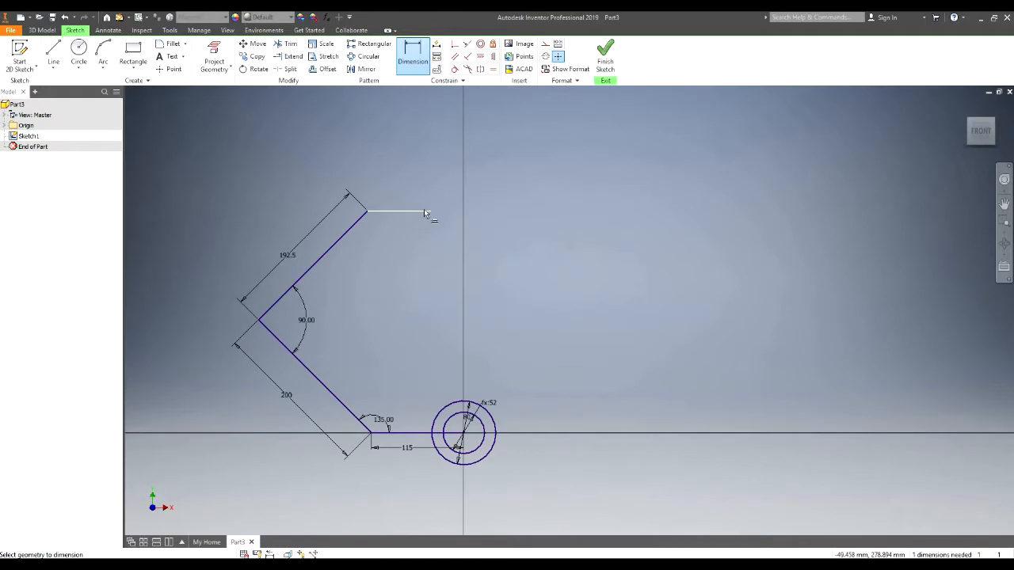
{"action": "key", "text": "Escape"}
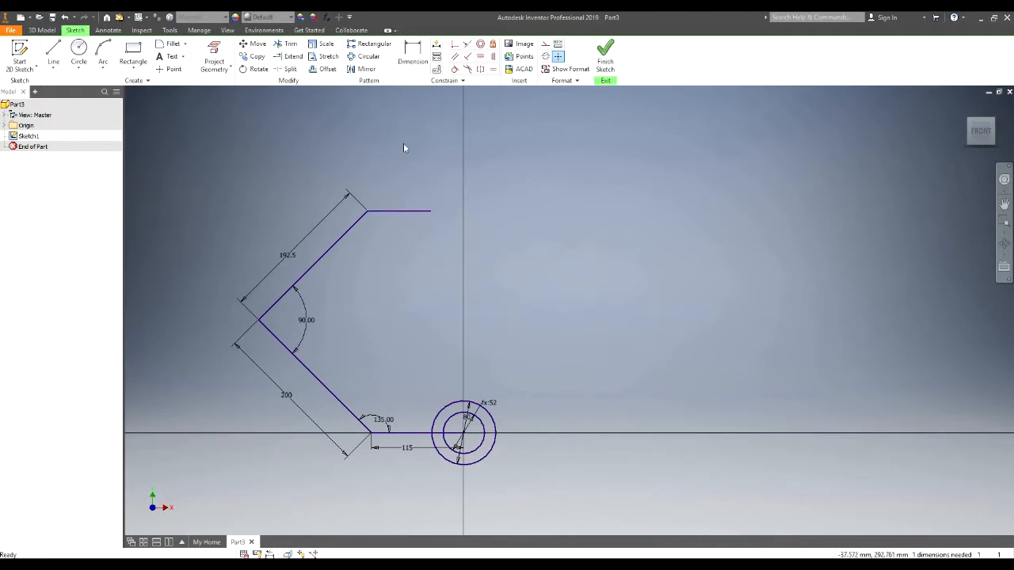
{"action": "left_click", "coordinate": [495, 57]}
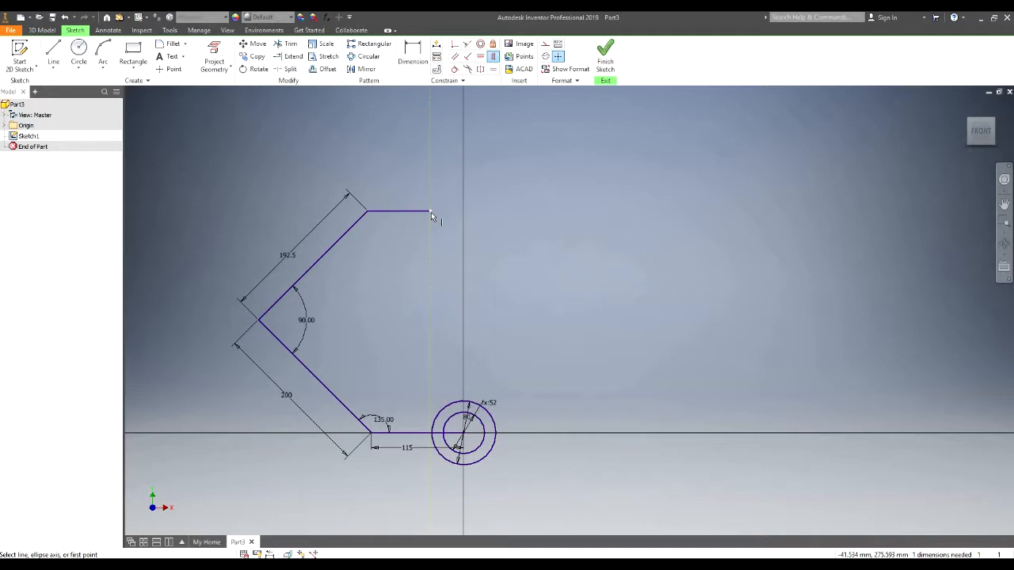
{"action": "left_click", "coordinate": [431, 213]}
{"action": "left_click", "coordinate": [463, 432]}
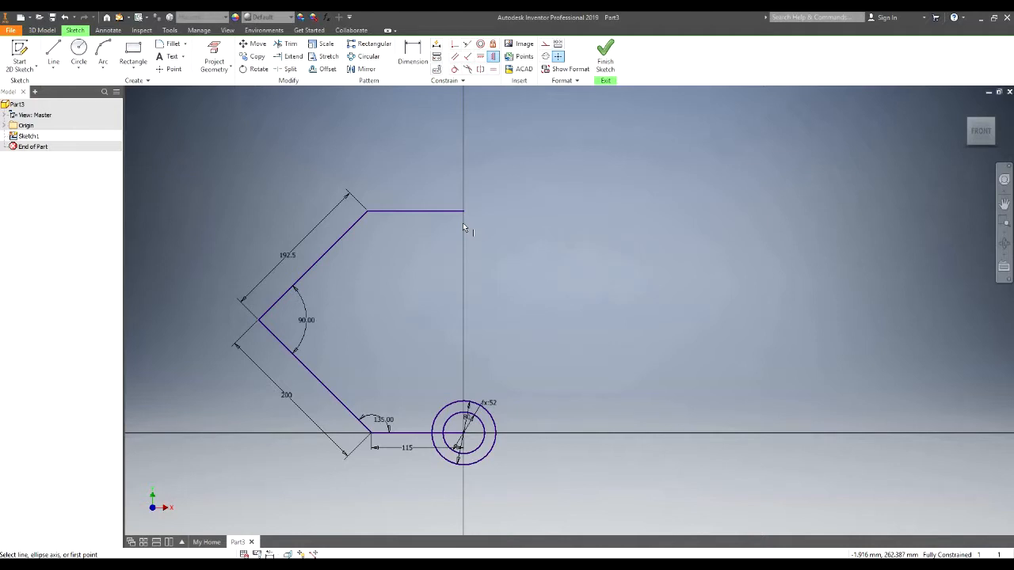
{"action": "key", "text": "Escape"}
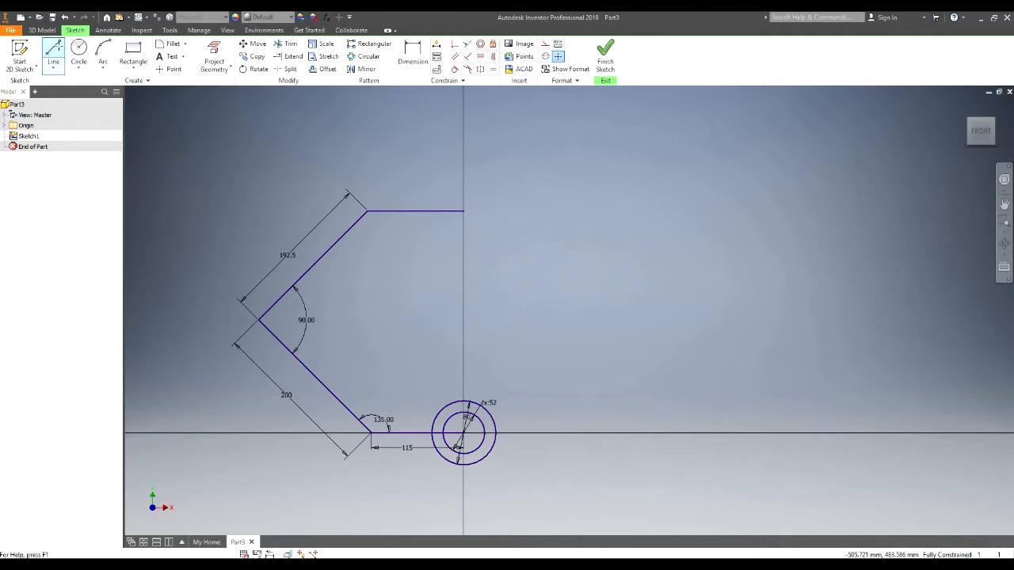
Draw a diagonal line from the origin to the upper slanted line, meeting it at a right angle
{"action": "left_click", "coordinate": [53, 54]}
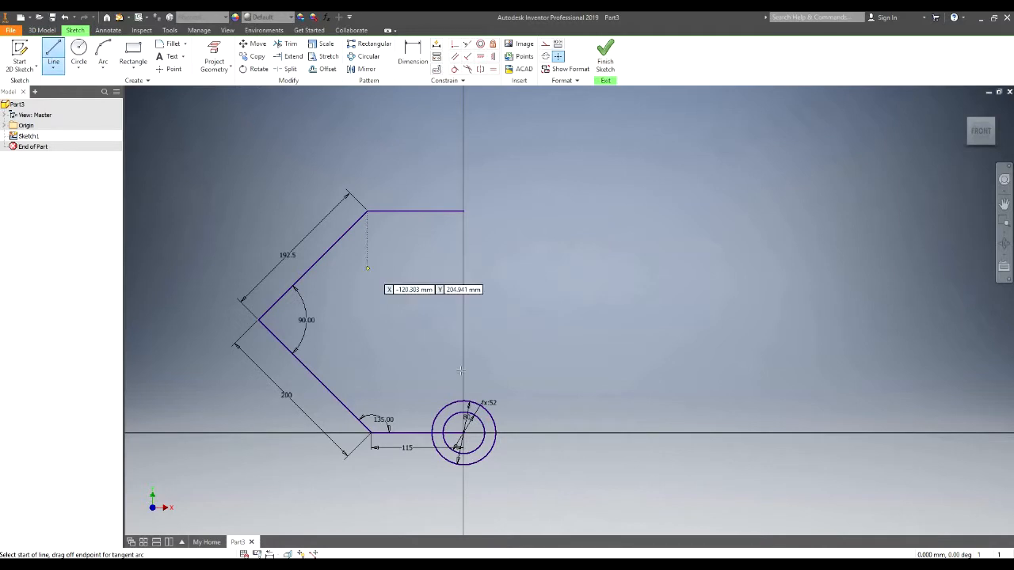
{"action": "left_click", "coordinate": [463, 433]}
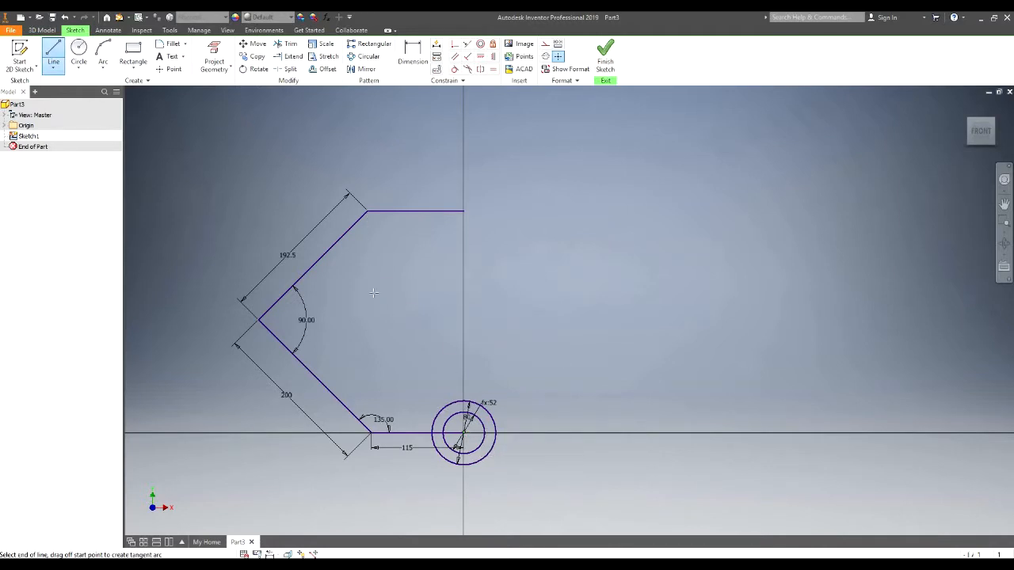
{"action": "left_click", "coordinate": [302, 272]}
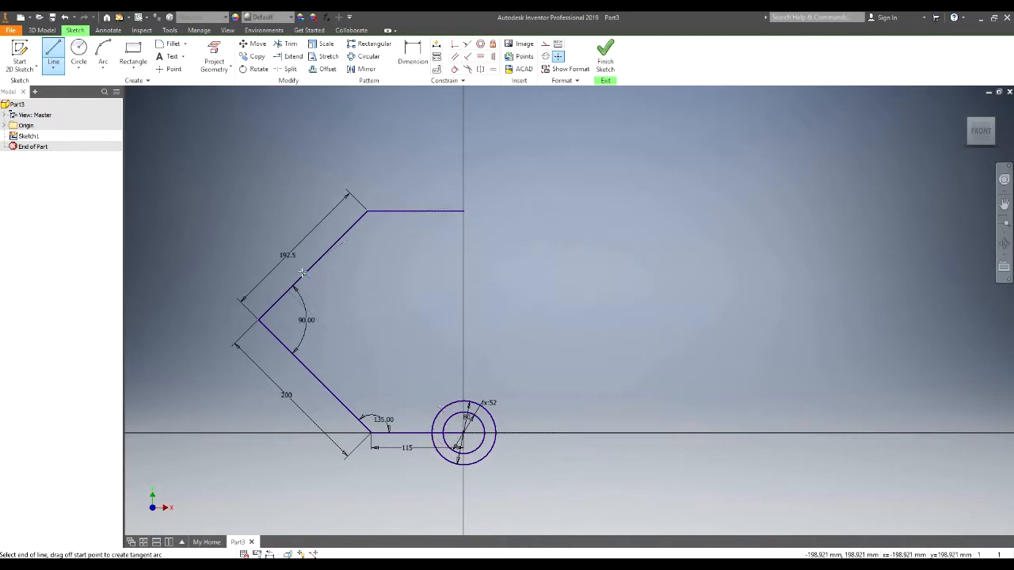
{"action": "scroll", "coordinate": [312, 281], "scroll_direction": "down", "scroll_amount": 3}
{"action": "scroll", "coordinate": [312, 281], "scroll_direction": "up", "scroll_amount": 4}
{"action": "key", "text": "Escape"}
{"action": "scroll", "coordinate": [313, 281], "scroll_direction": "down", "scroll_amount": 4}
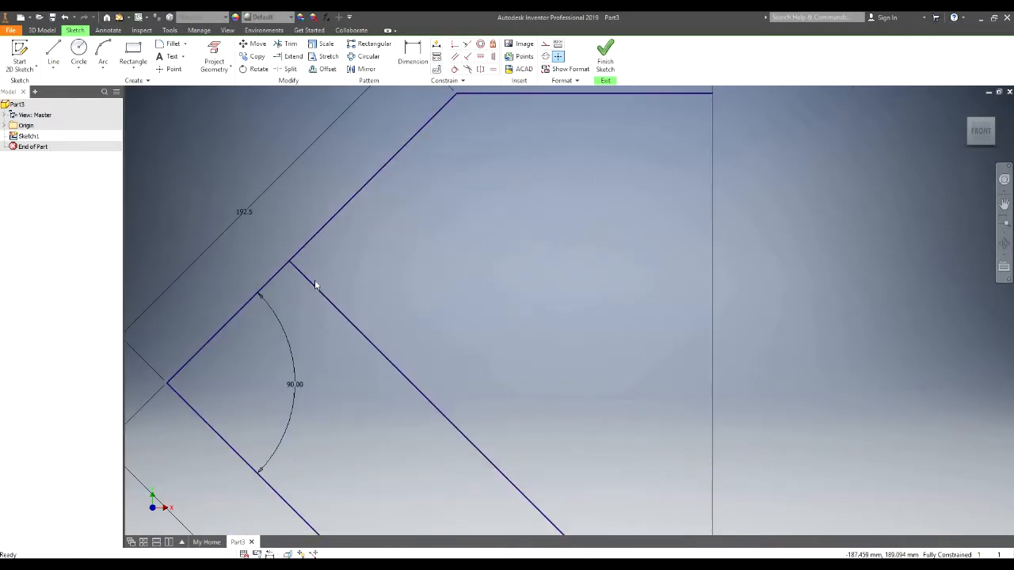
{"action": "scroll", "coordinate": [313, 280], "scroll_direction": "up", "scroll_amount": 2}
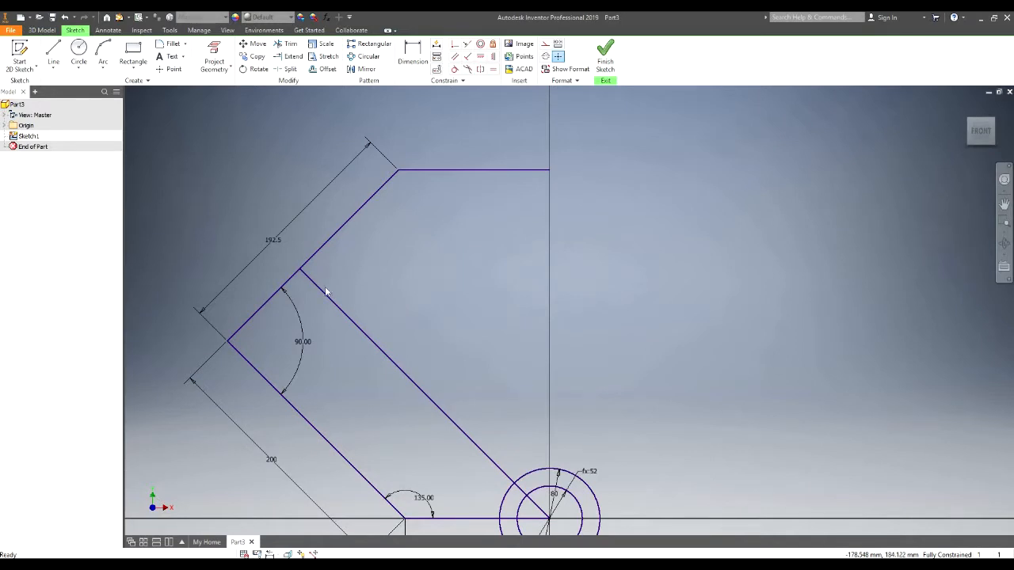
{"action": "scroll", "coordinate": [322, 280], "scroll_direction": "up", "scroll_amount": 2}
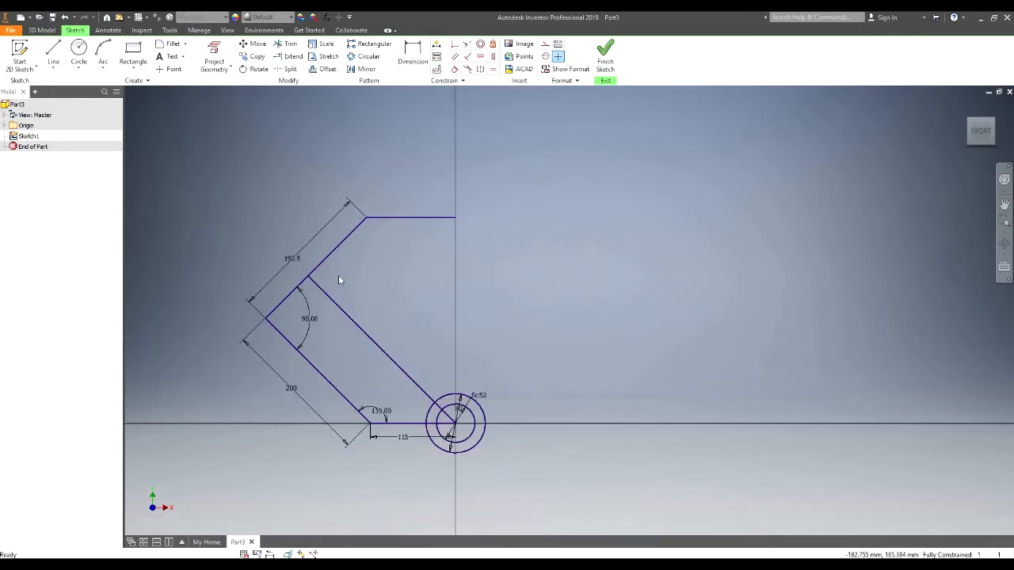
Draw a line about 137 mm long from the upper corner of the profile diagonally down to the vertical axis
{"action": "left_click", "coordinate": [53, 55]}
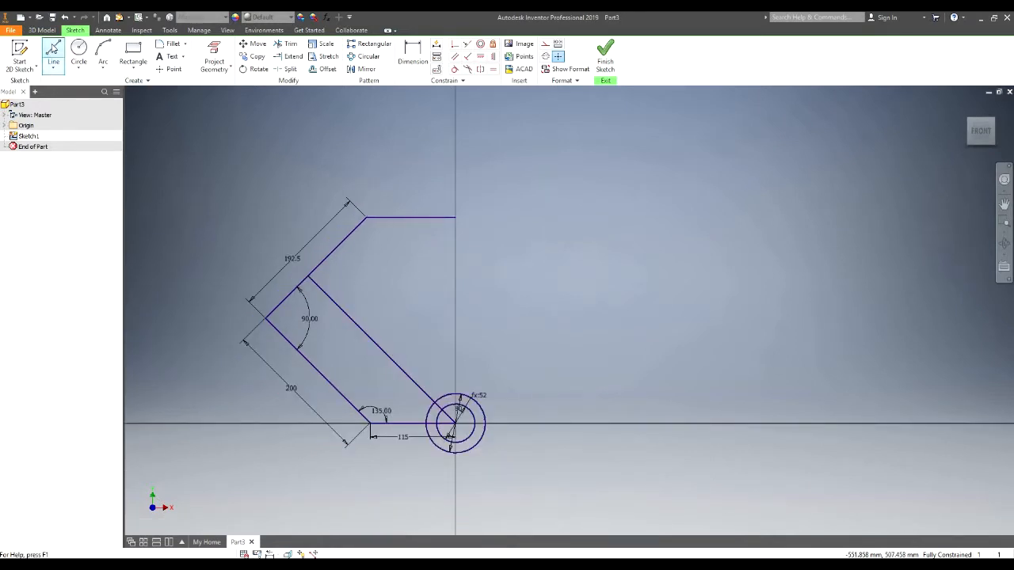
{"action": "left_click", "coordinate": [367, 219]}
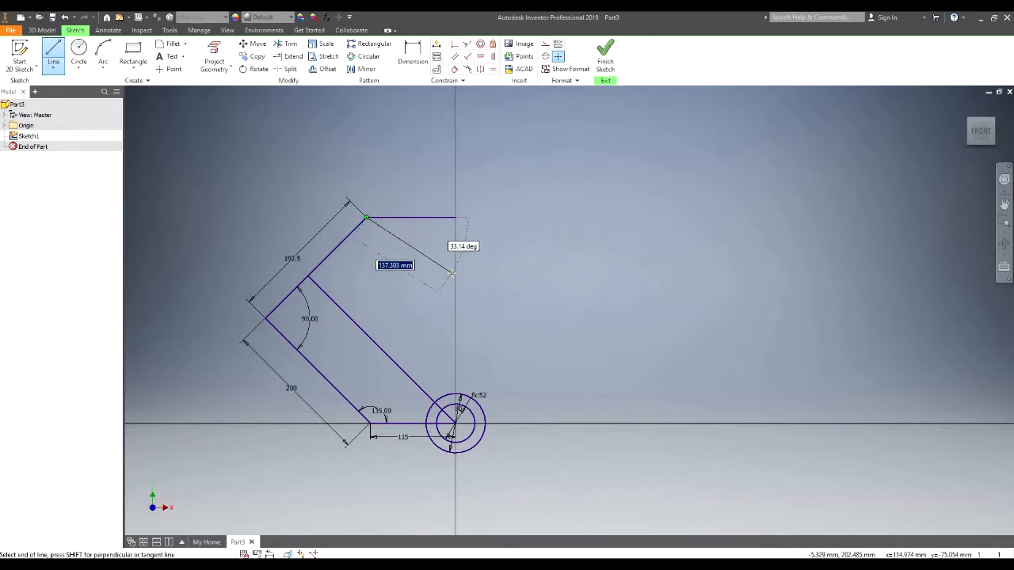
{"action": "left_click", "coordinate": [454, 275]}
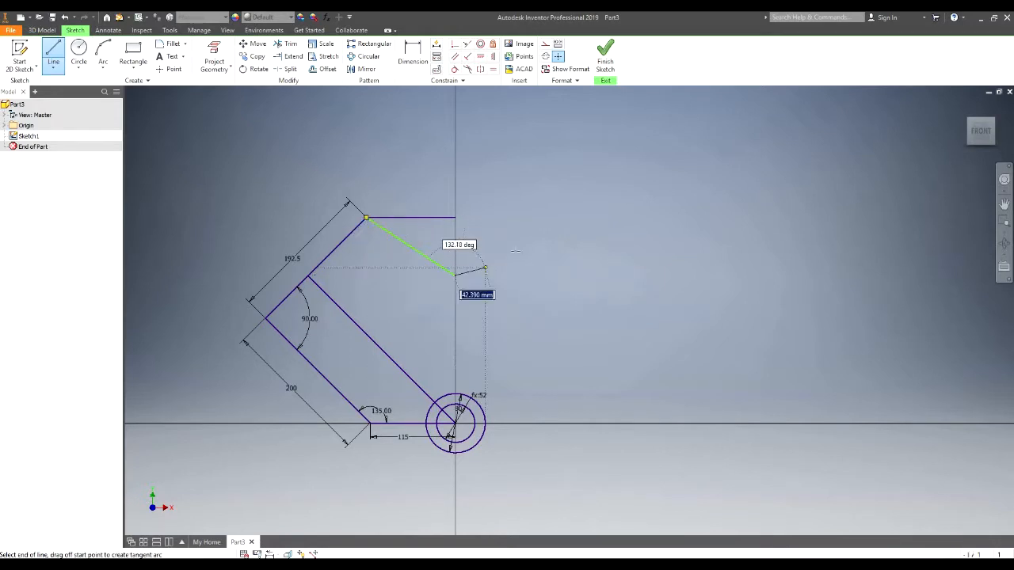
{"action": "key", "text": "Escape"}
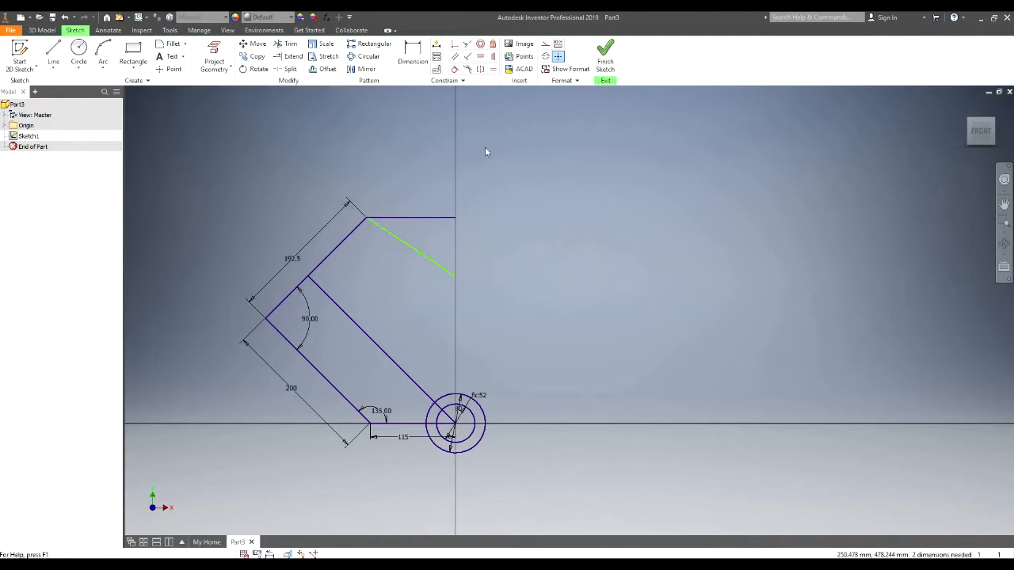
Make the line running down from the profile's upper corner parallel to the diagonal line from the origin
{"action": "scroll", "coordinate": [460, 217], "scroll_direction": "up", "scroll_amount": 3}
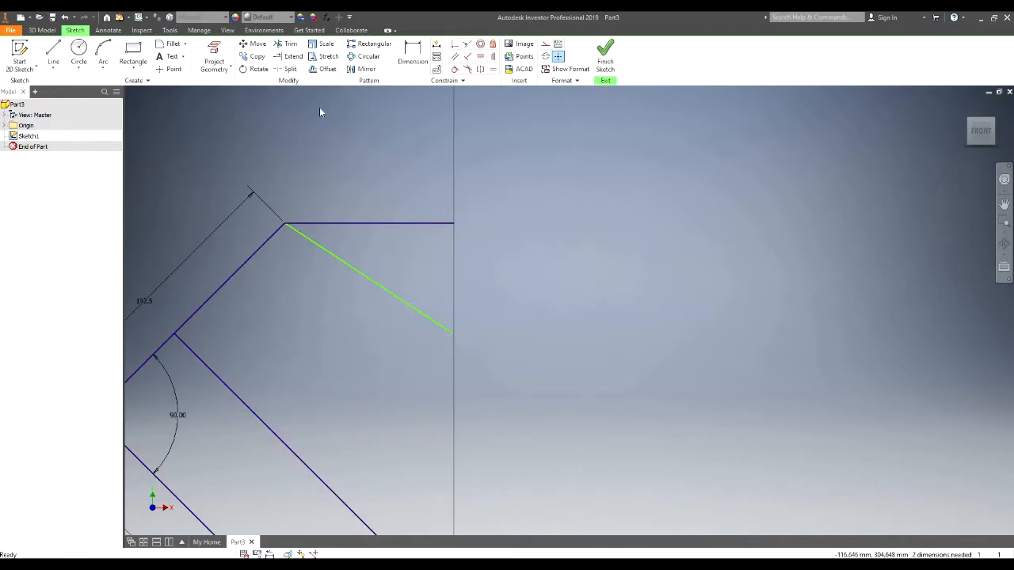
{"action": "left_click", "coordinate": [456, 59]}
{"action": "left_click", "coordinate": [369, 279]}
{"action": "scroll", "coordinate": [372, 281], "scroll_direction": "down", "scroll_amount": 4}
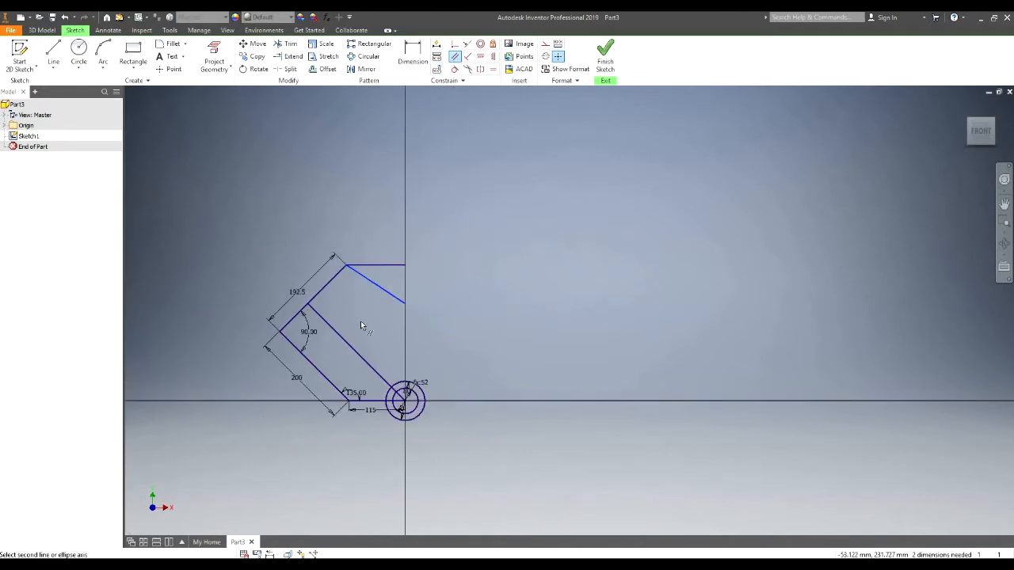
{"action": "left_click", "coordinate": [352, 348]}
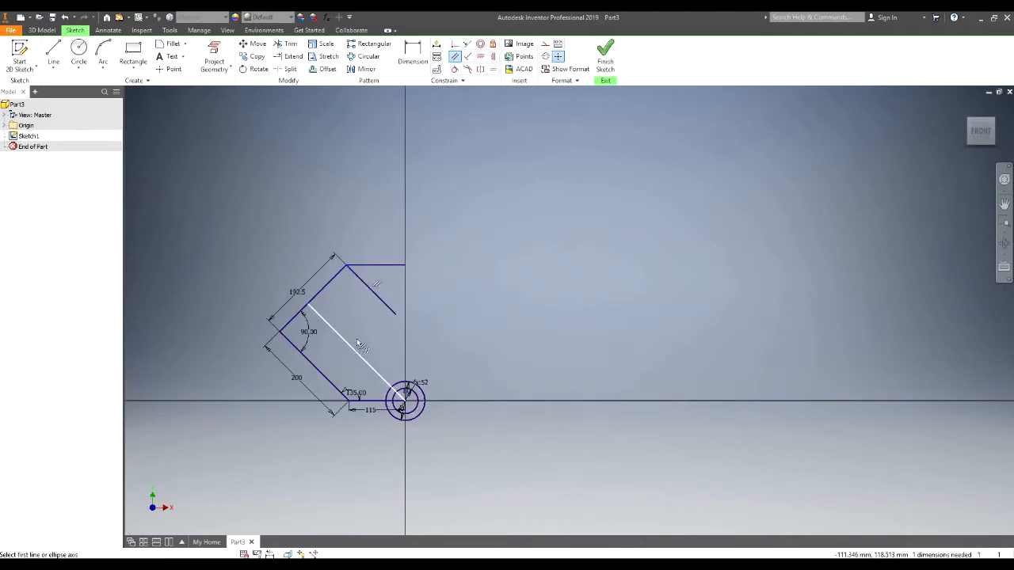
Convert the diagonal line between the origin and the upper slanted line to construction geometry
{"action": "scroll", "coordinate": [335, 343], "scroll_direction": "up", "scroll_amount": 5}
{"action": "scroll", "coordinate": [318, 317], "scroll_direction": "down", "scroll_amount": 5}
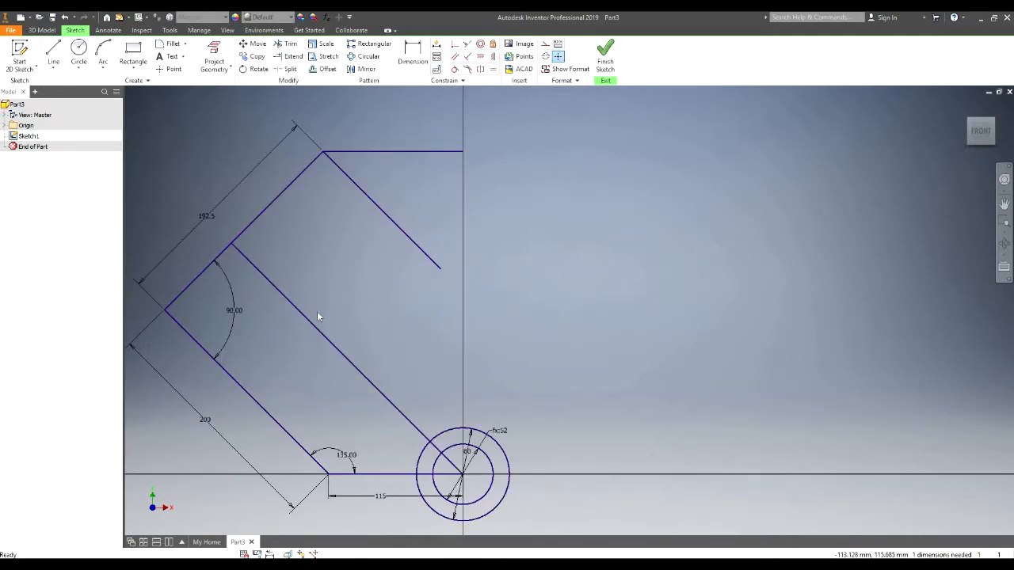
{"action": "middle_click_drag", "start_coordinate": [425, 267], "coordinate": [484, 251]}
{"action": "right_click", "coordinate": [380, 318]}
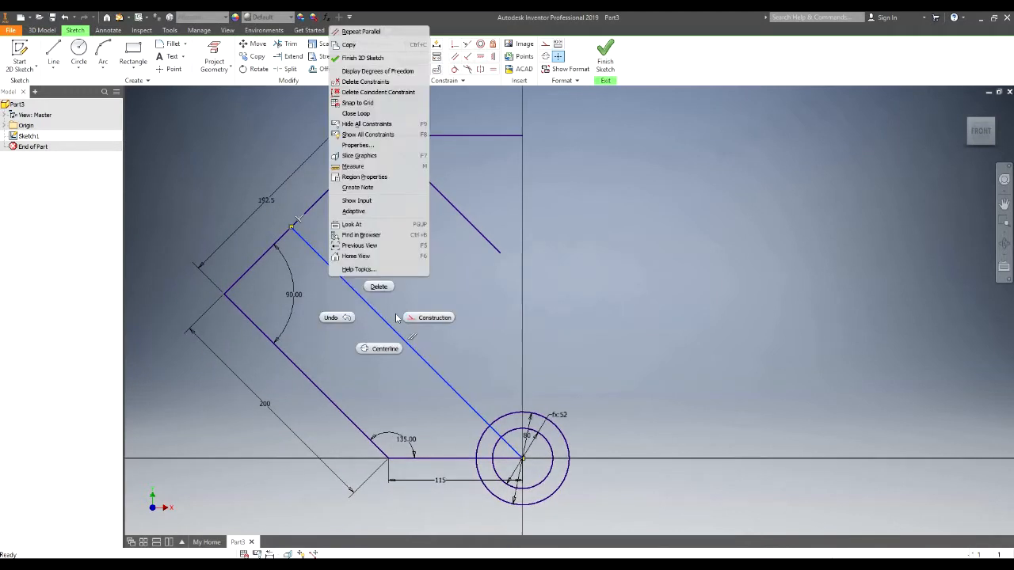
{"action": "left_click", "coordinate": [420, 317]}
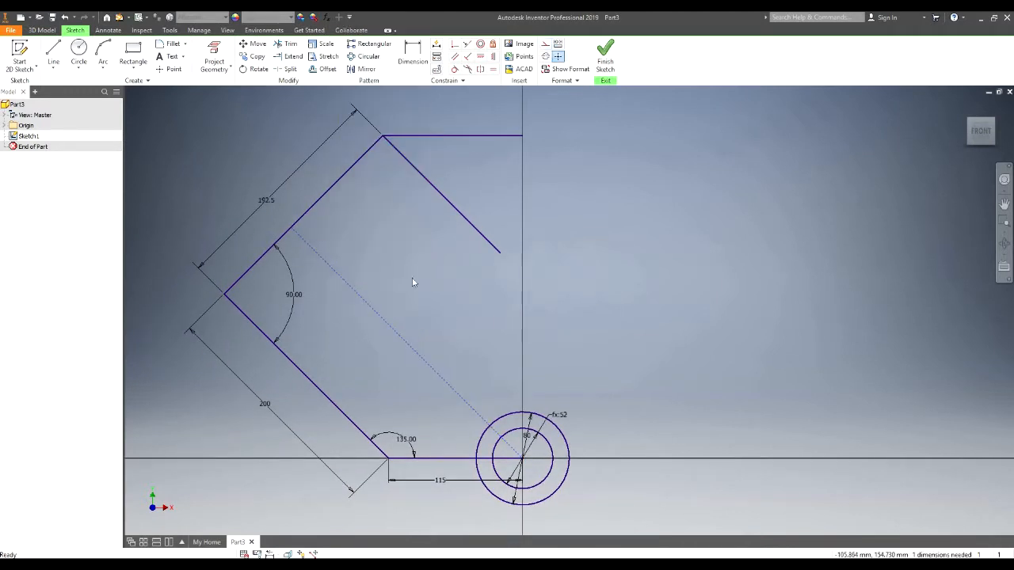
Align the free lower end of the upper diagonal line vertically with the origin using a Vertical constraint
{"action": "scroll", "coordinate": [491, 251], "scroll_direction": "down", "scroll_amount": 2}
{"action": "scroll", "coordinate": [426, 277], "scroll_direction": "up", "scroll_amount": 3}
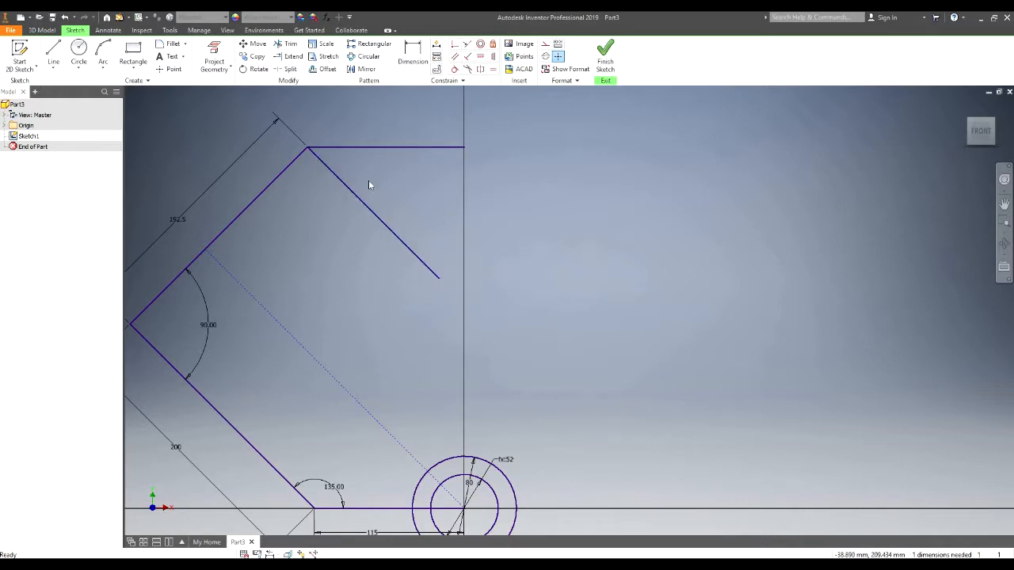
{"action": "left_click", "coordinate": [493, 56]}
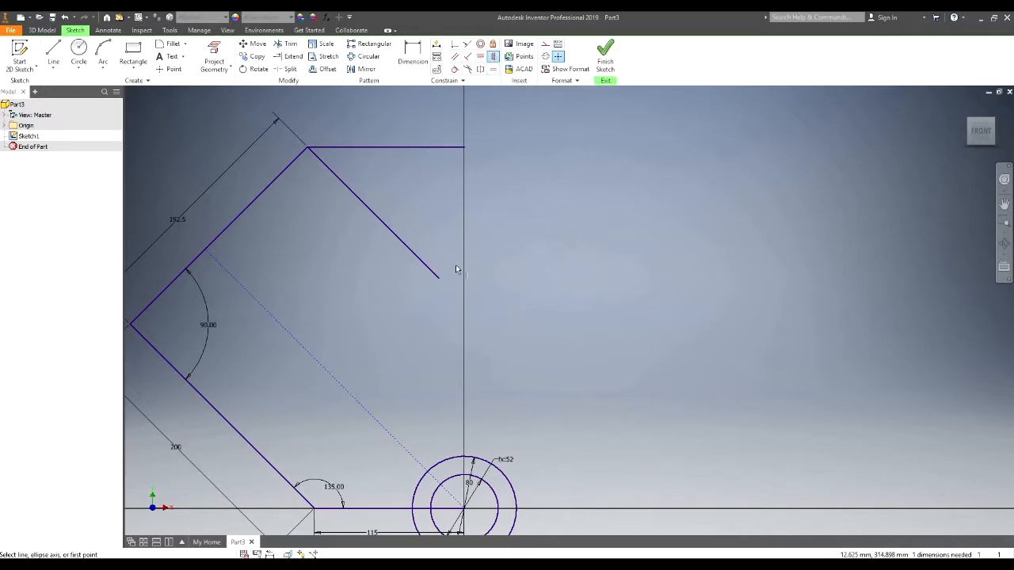
{"action": "left_click", "coordinate": [440, 283]}
{"action": "scroll", "coordinate": [467, 313], "scroll_direction": "down", "scroll_amount": 3}
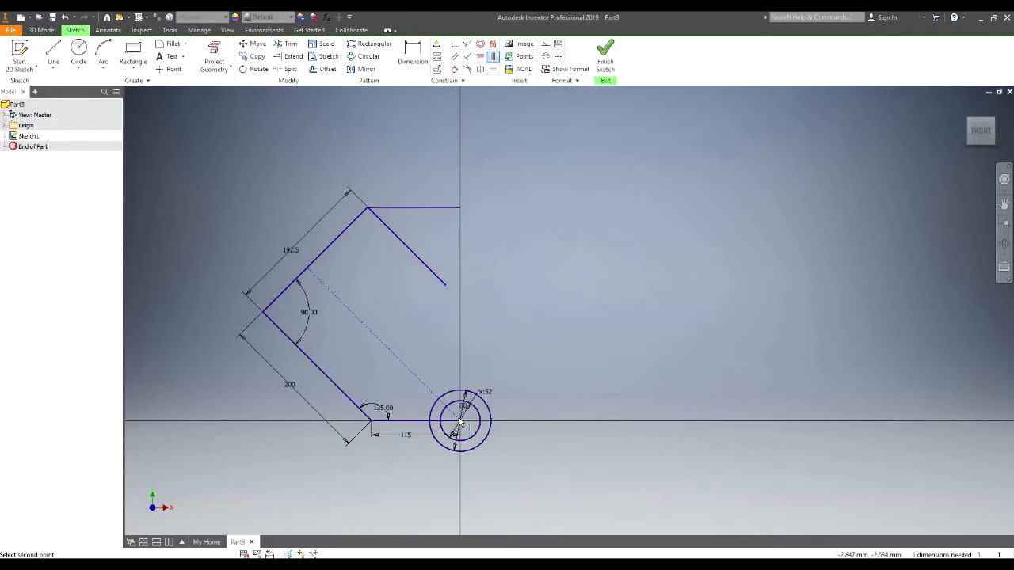
{"action": "left_click", "coordinate": [461, 427]}
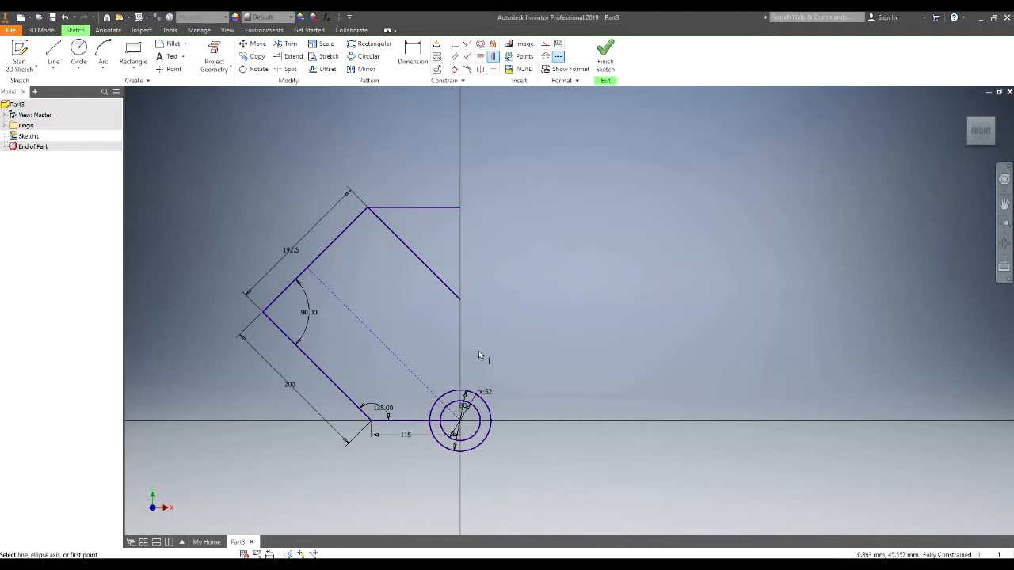
{"action": "scroll", "coordinate": [468, 265], "scroll_direction": "up", "scroll_amount": 3}
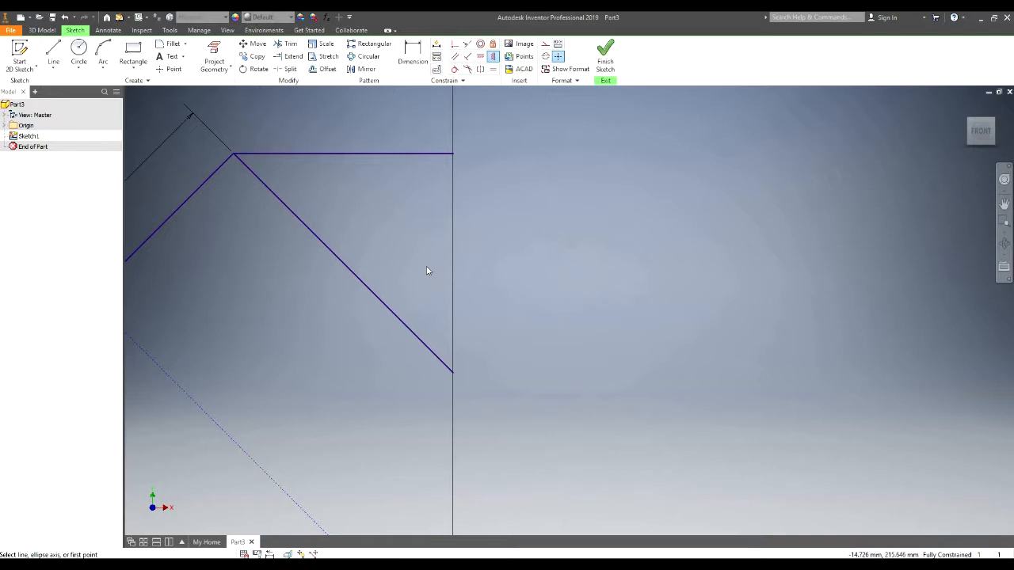
{"action": "key", "text": "Escape"}
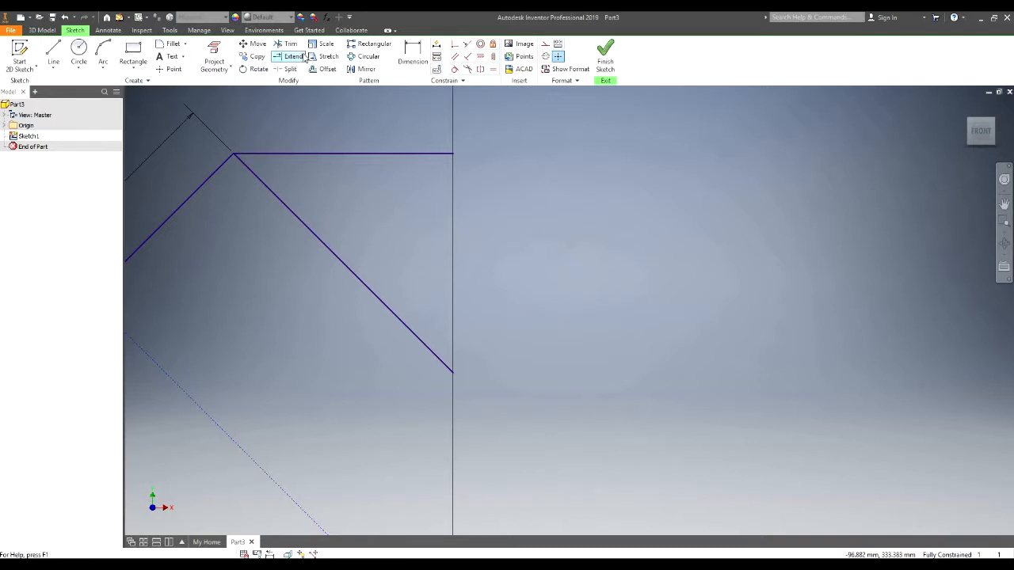
Offset the upper diagonal line by 11 mm toward the top horizontal line
{"action": "left_click", "coordinate": [327, 69]}
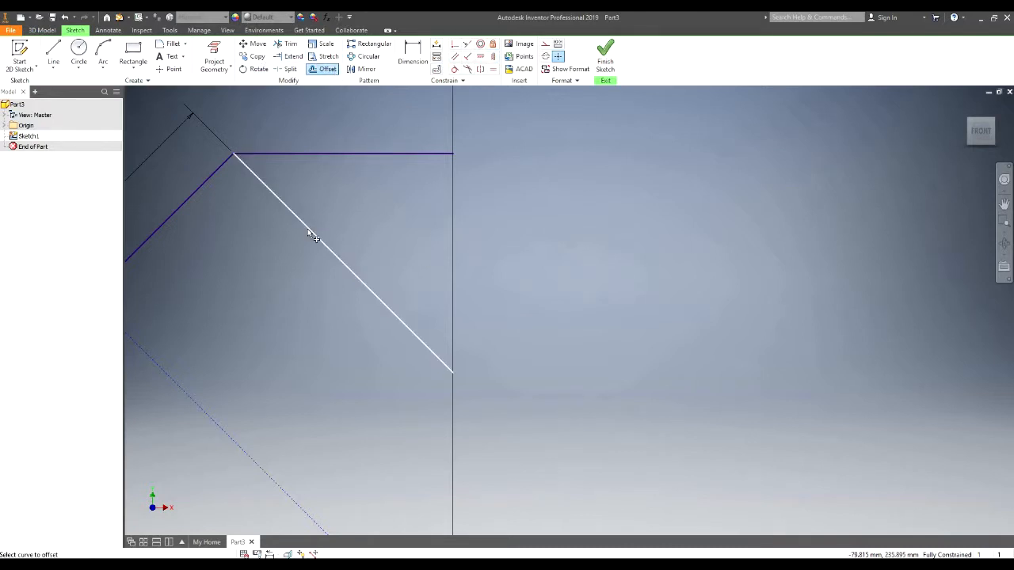
{"action": "left_click", "coordinate": [312, 230]}
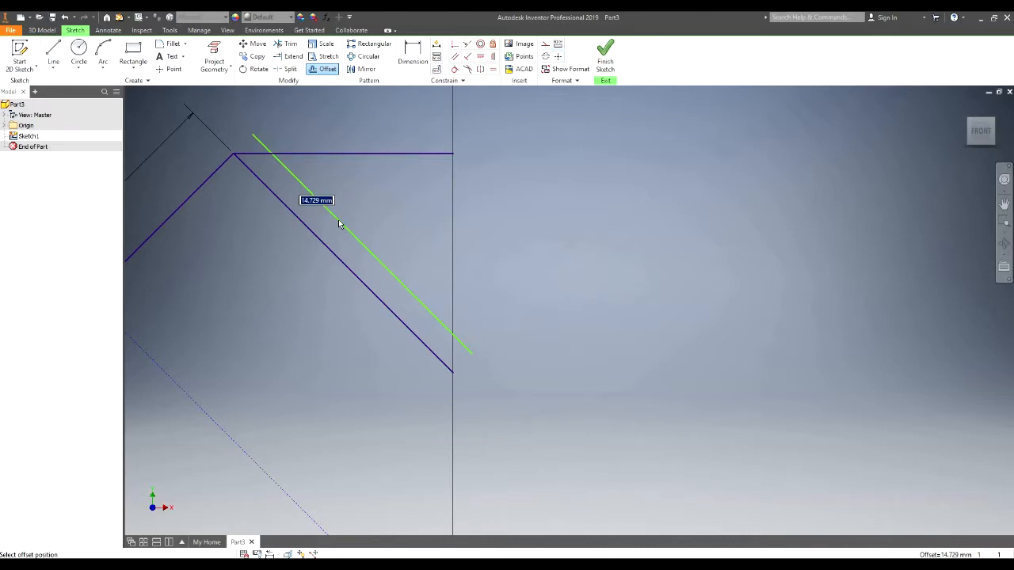
{"action": "type", "text": "11"}
{"action": "key", "text": "Return"}
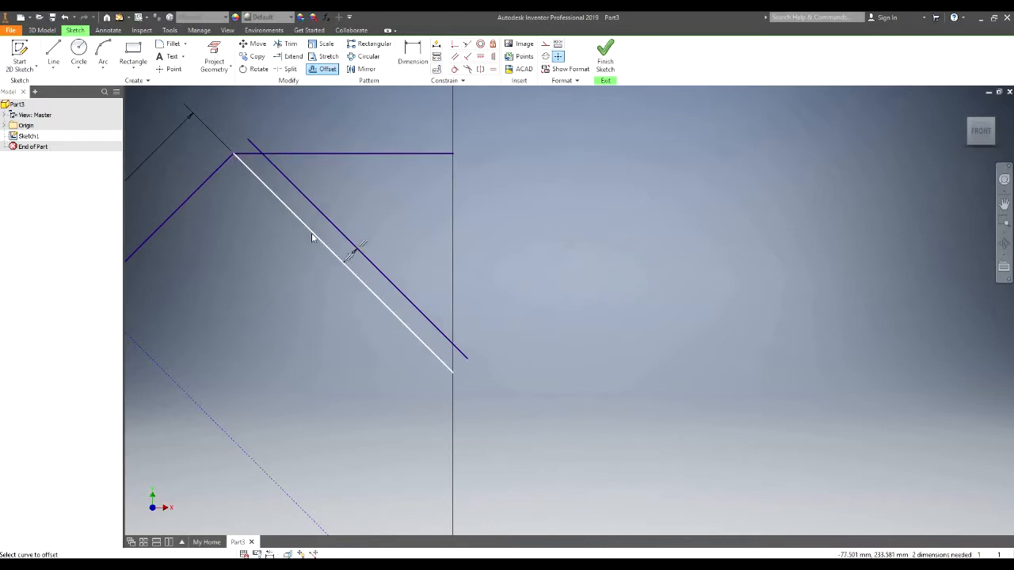
Offset the upper diagonal line by 30 mm toward the construction line
{"action": "left_click", "coordinate": [311, 232]}
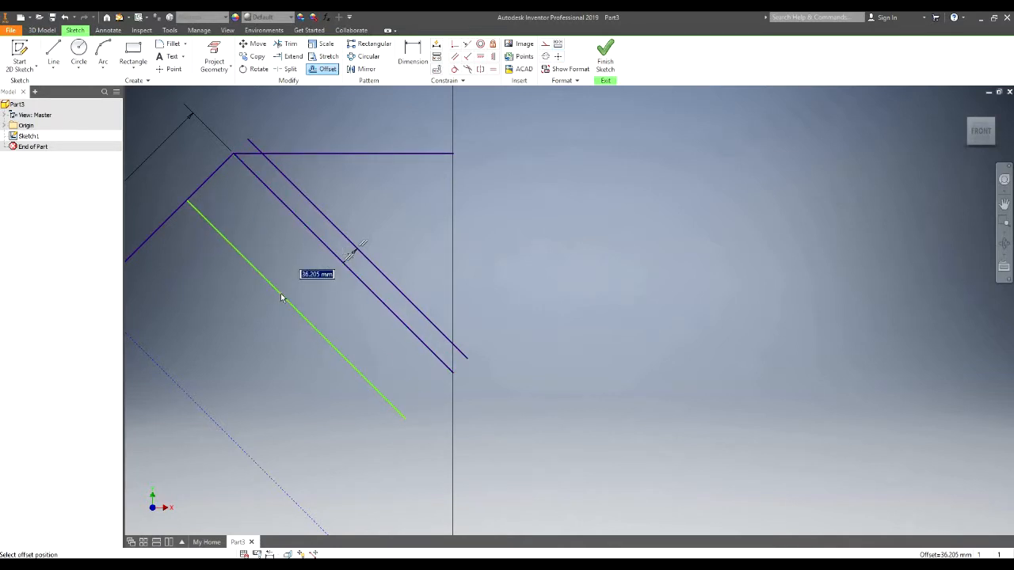
{"action": "type", "text": "30"}
{"action": "key", "text": "Return"}
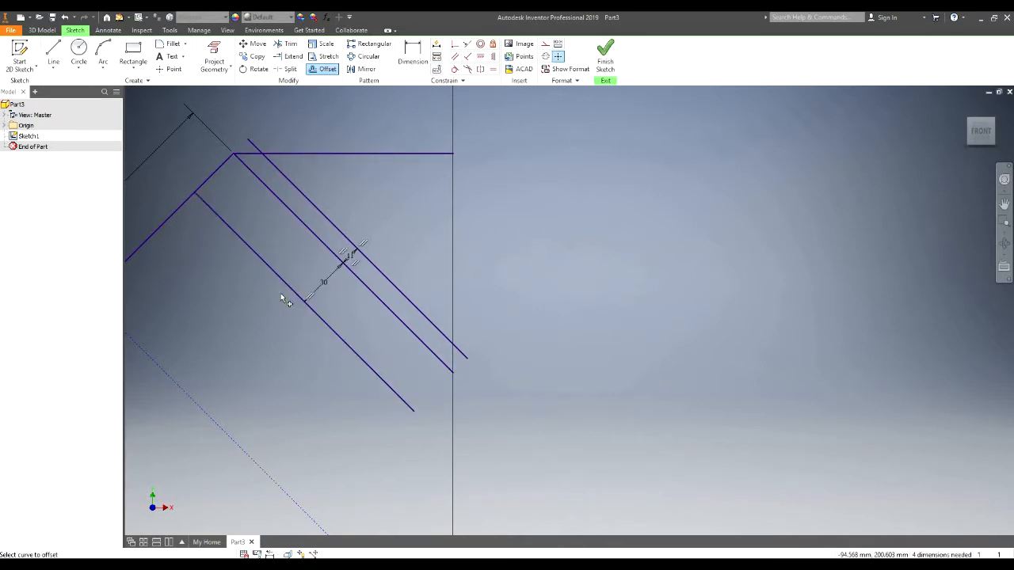
{"action": "scroll", "coordinate": [357, 250], "scroll_direction": "up", "scroll_amount": 2}
{"action": "key", "text": "Escape"}
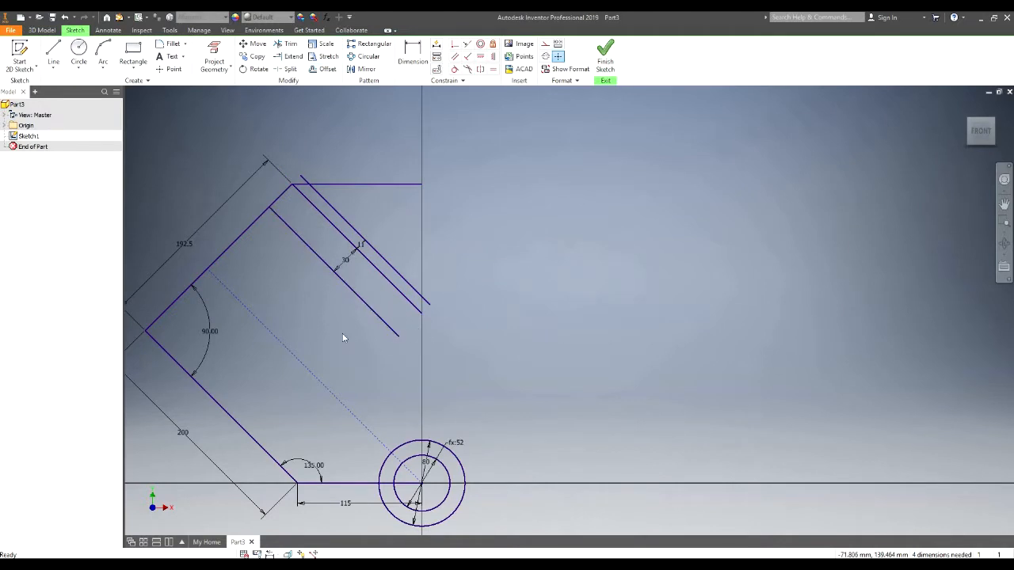
Attach the upper end of the 11 mm offset line to the top horizontal line with a Coincident constraint
{"action": "scroll", "coordinate": [335, 273], "scroll_direction": "down", "scroll_amount": 2}
{"action": "scroll", "coordinate": [321, 237], "scroll_direction": "up", "scroll_amount": 3}
{"action": "scroll", "coordinate": [309, 215], "scroll_direction": "down", "scroll_amount": 4}
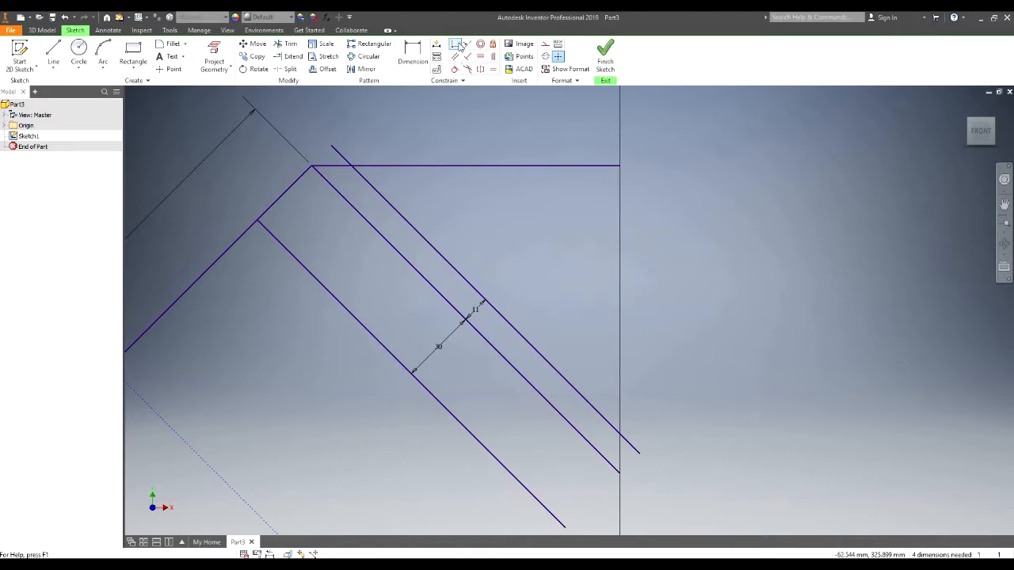
{"action": "left_click", "coordinate": [454, 46]}
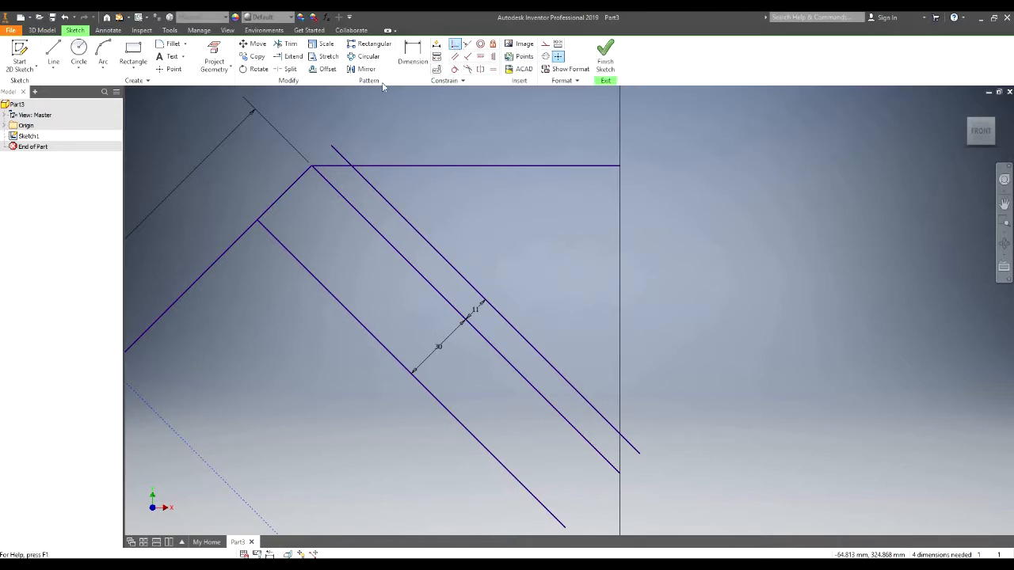
{"action": "left_click", "coordinate": [331, 148]}
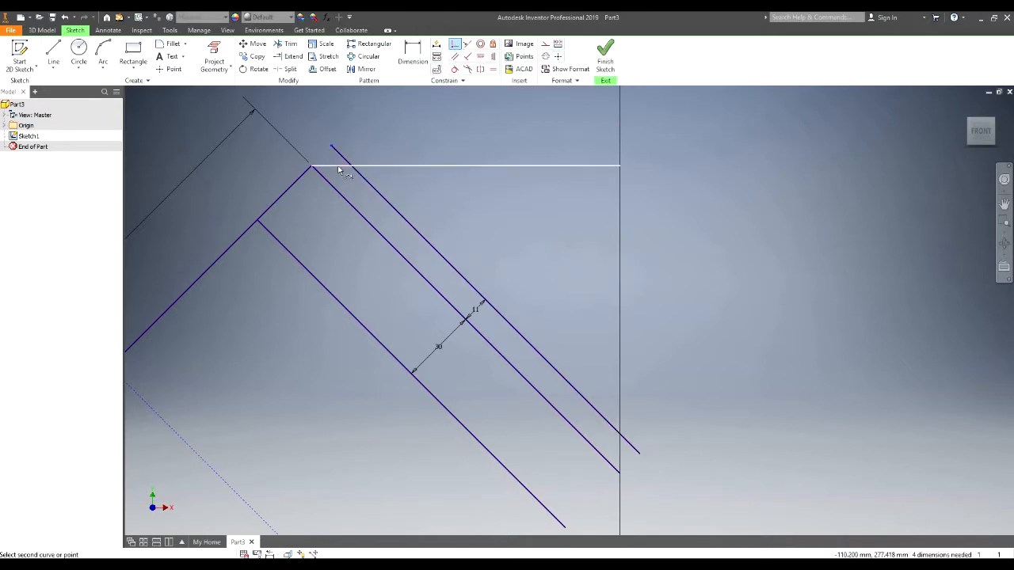
{"action": "left_click", "coordinate": [340, 166]}
{"action": "scroll", "coordinate": [349, 172], "scroll_direction": "down", "scroll_amount": 3}
{"action": "scroll", "coordinate": [348, 171], "scroll_direction": "up", "scroll_amount": 5}
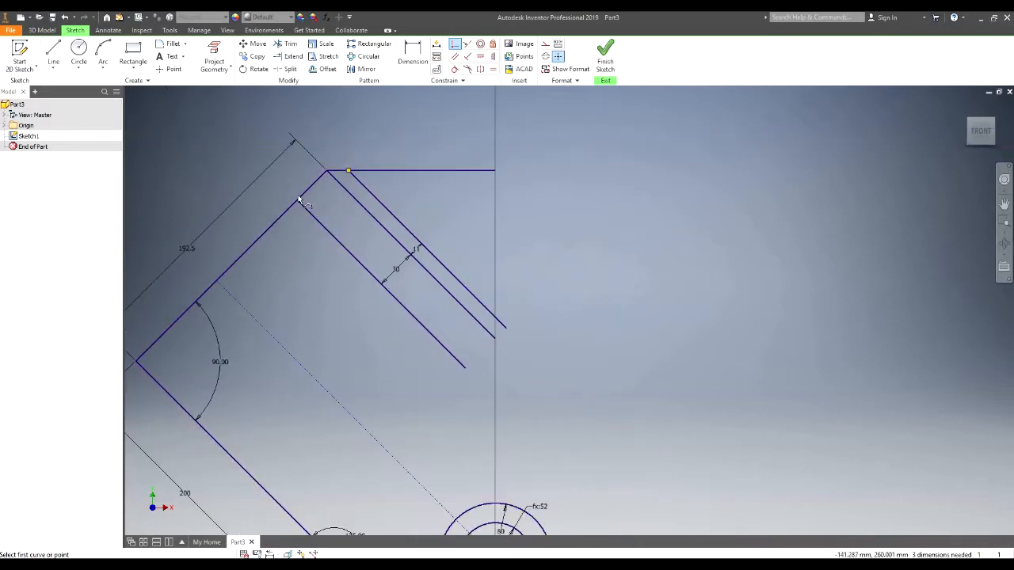
Make the upper end of the 30 mm offset line coincident with the upper slanted line
{"action": "scroll", "coordinate": [299, 200], "scroll_direction": "down", "scroll_amount": 5}
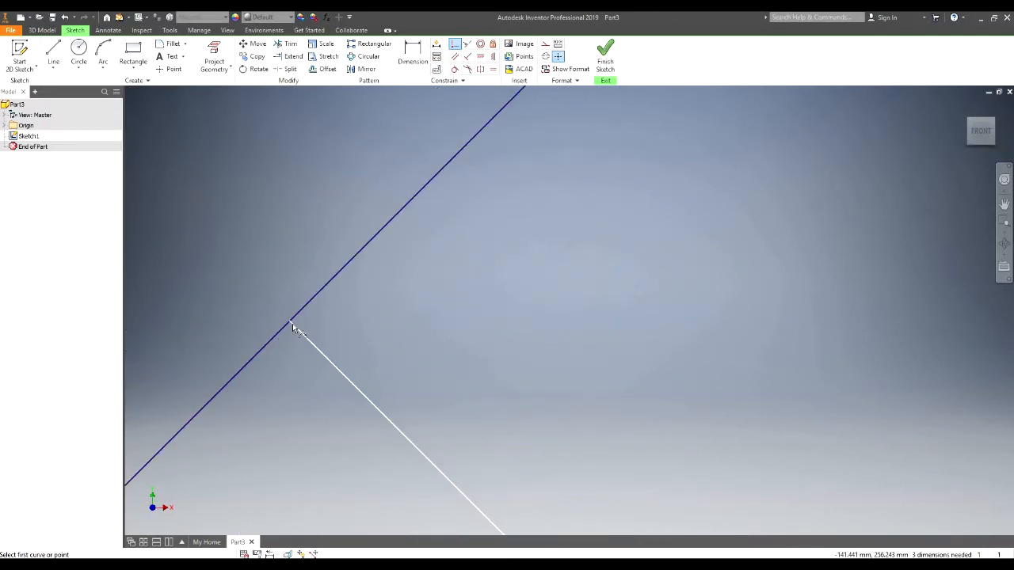
{"action": "left_click", "coordinate": [290, 321]}
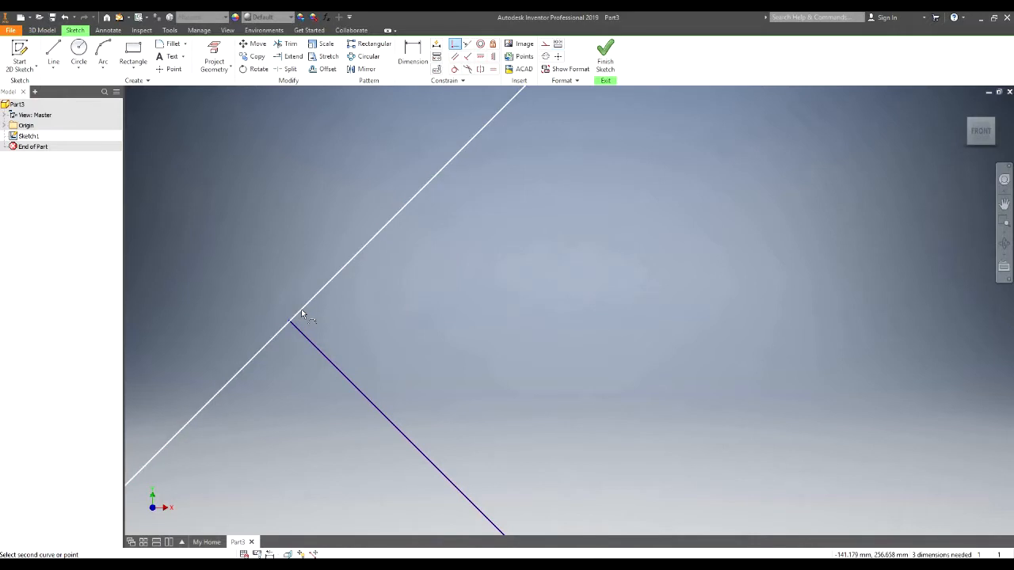
{"action": "left_click", "coordinate": [301, 309]}
{"action": "scroll", "coordinate": [285, 323], "scroll_direction": "down", "scroll_amount": 4}
{"action": "scroll", "coordinate": [565, 223], "scroll_direction": "up", "scroll_amount": 8}
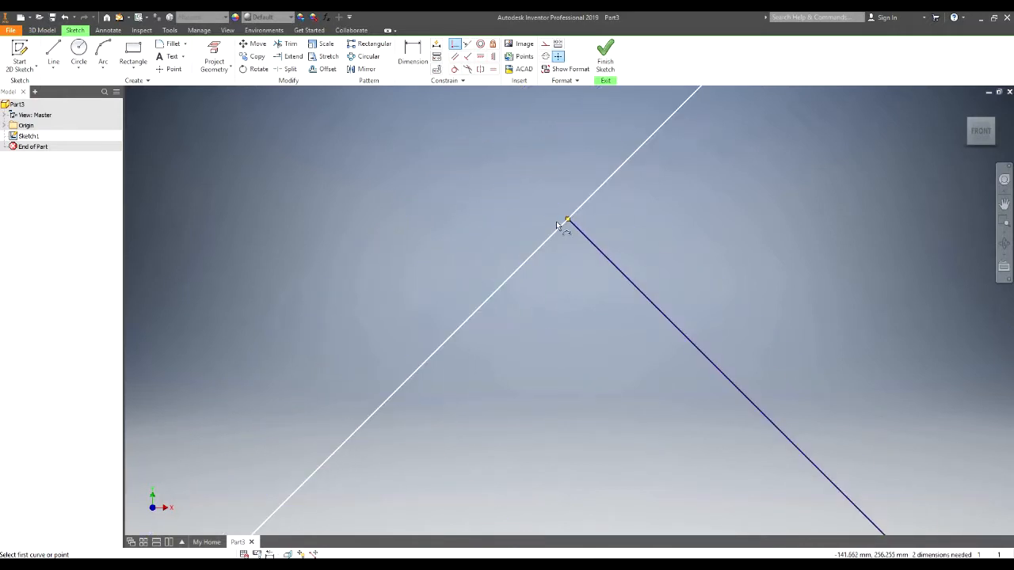
{"action": "scroll", "coordinate": [650, 273], "scroll_direction": "down", "scroll_amount": 7}
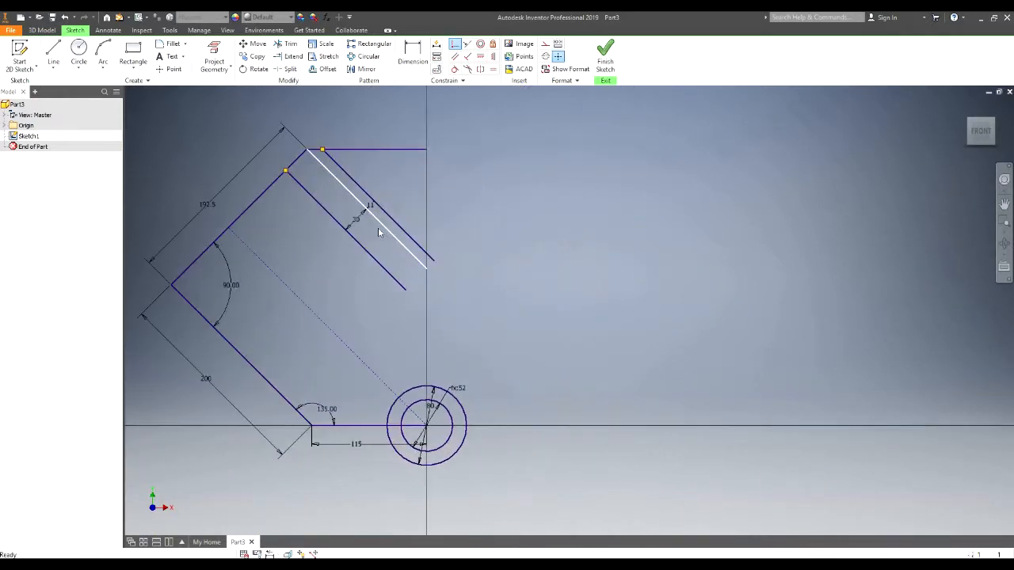
Align the lower end of the 11 mm offset line vertically with the origin using a Vertical constraint
{"action": "scroll", "coordinate": [431, 201], "scroll_direction": "up", "scroll_amount": 5}
{"action": "scroll", "coordinate": [473, 174], "scroll_direction": "down", "scroll_amount": 3}
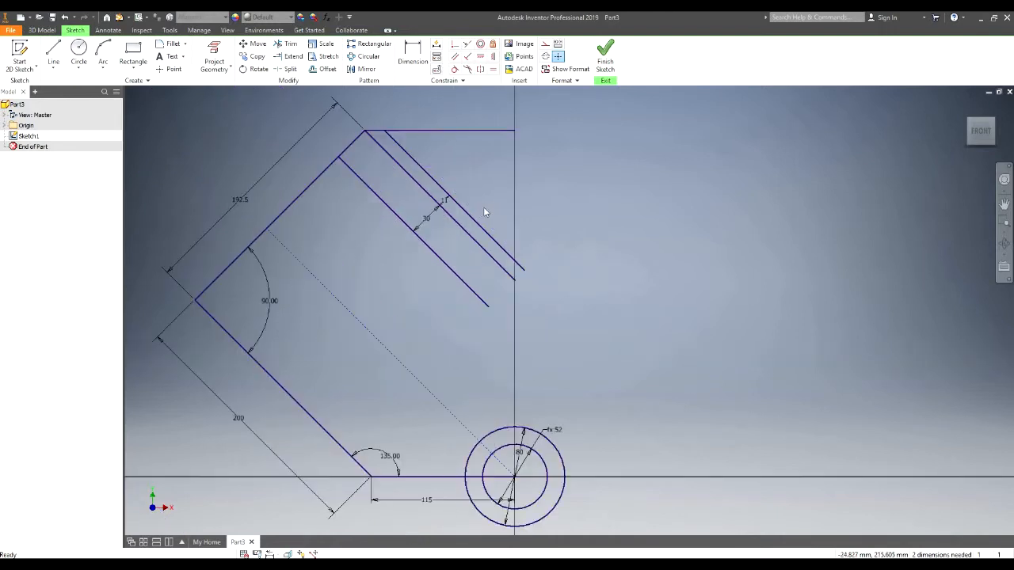
{"action": "scroll", "coordinate": [489, 190], "scroll_direction": "up", "scroll_amount": 4}
{"action": "scroll", "coordinate": [480, 145], "scroll_direction": "down", "scroll_amount": 2}
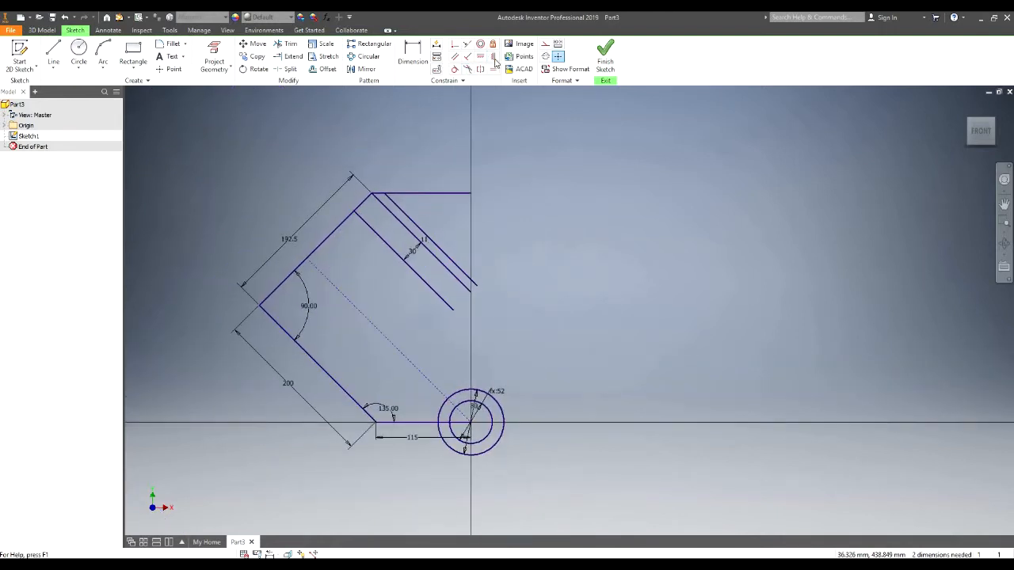
{"action": "left_click", "coordinate": [493, 56]}
{"action": "scroll", "coordinate": [492, 315], "scroll_direction": "down", "scroll_amount": 3}
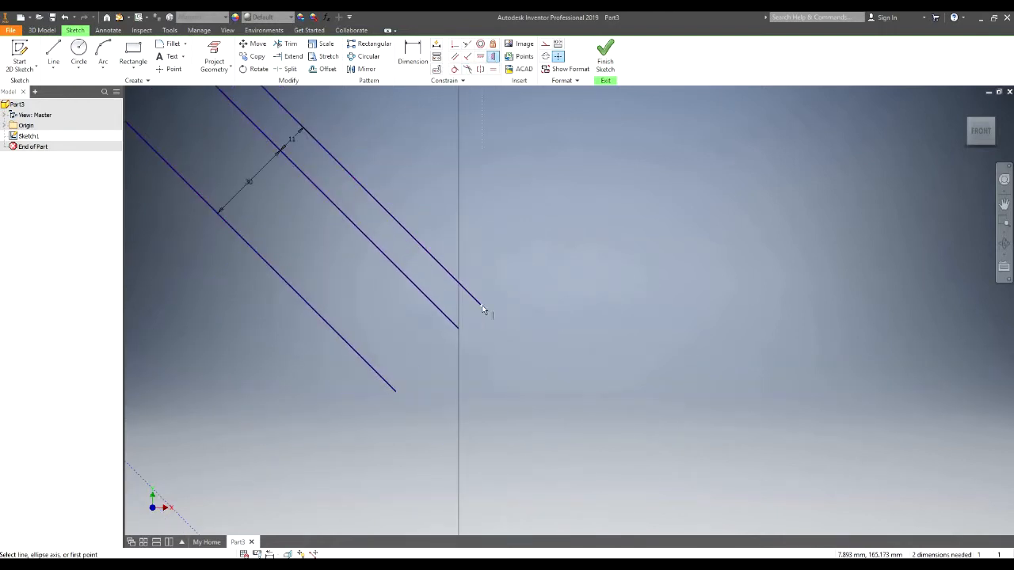
{"action": "left_click", "coordinate": [483, 310]}
{"action": "scroll", "coordinate": [483, 305], "scroll_direction": "up", "scroll_amount": 3}
{"action": "scroll", "coordinate": [468, 385], "scroll_direction": "up", "scroll_amount": 3}
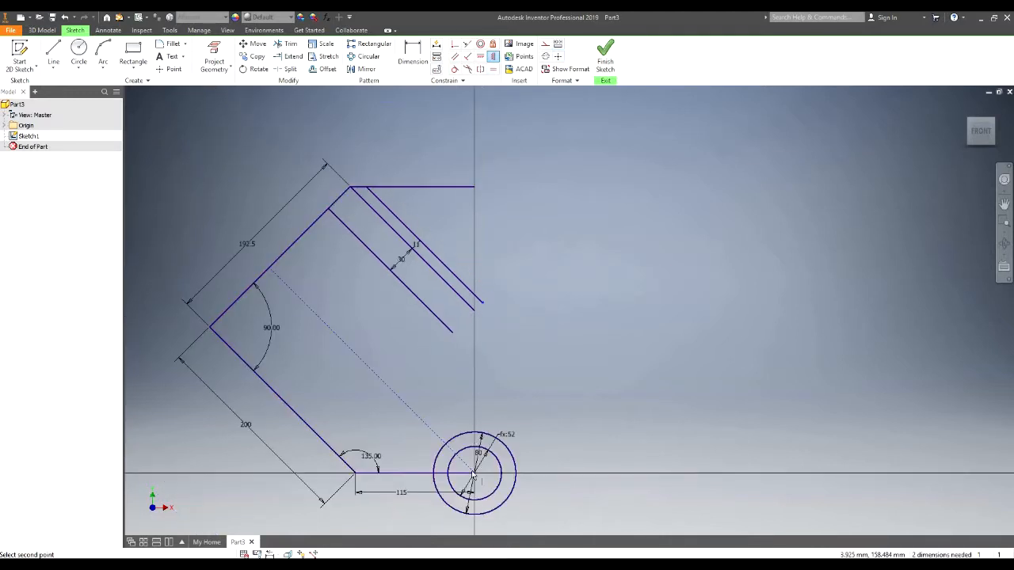
{"action": "left_click", "coordinate": [475, 478]}
Align the lower end of the 30 mm offset line vertically with the origin using a Vertical constraint
{"action": "scroll", "coordinate": [483, 327], "scroll_direction": "down", "scroll_amount": 3}
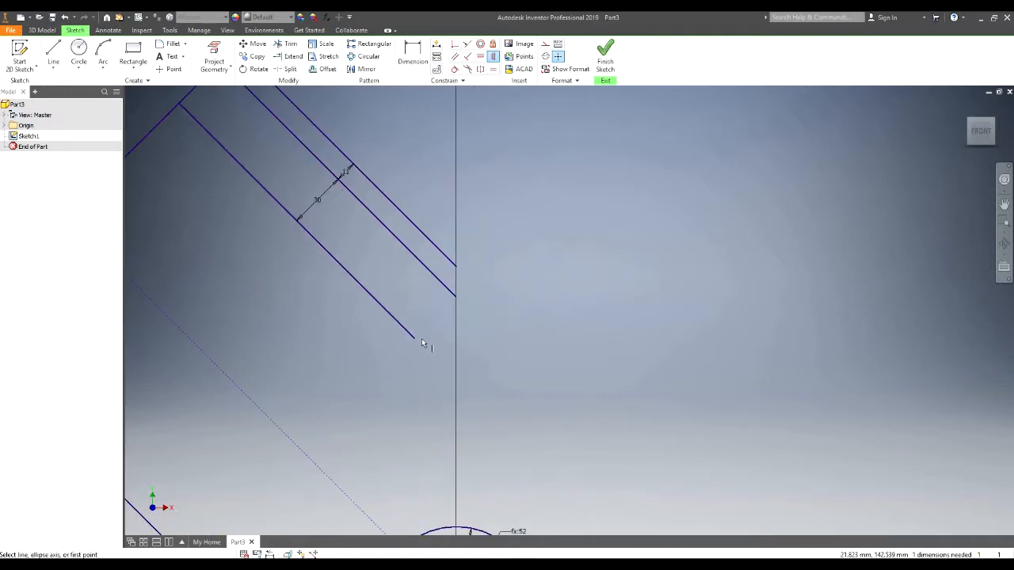
{"action": "left_click", "coordinate": [415, 339]}
{"action": "scroll", "coordinate": [417, 337], "scroll_direction": "up", "scroll_amount": 3}
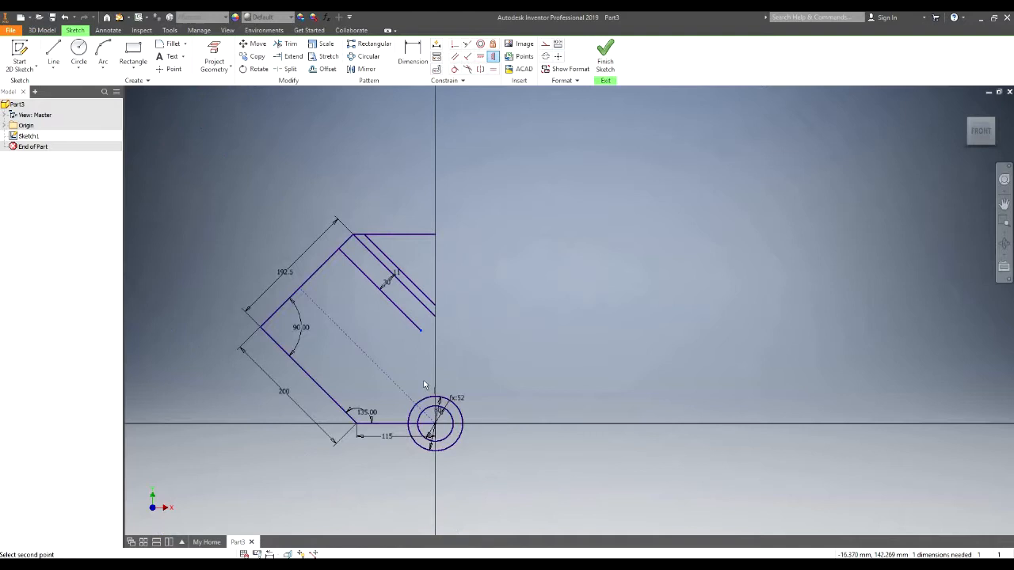
{"action": "left_click", "coordinate": [436, 428]}
{"action": "key", "text": "Escape"}
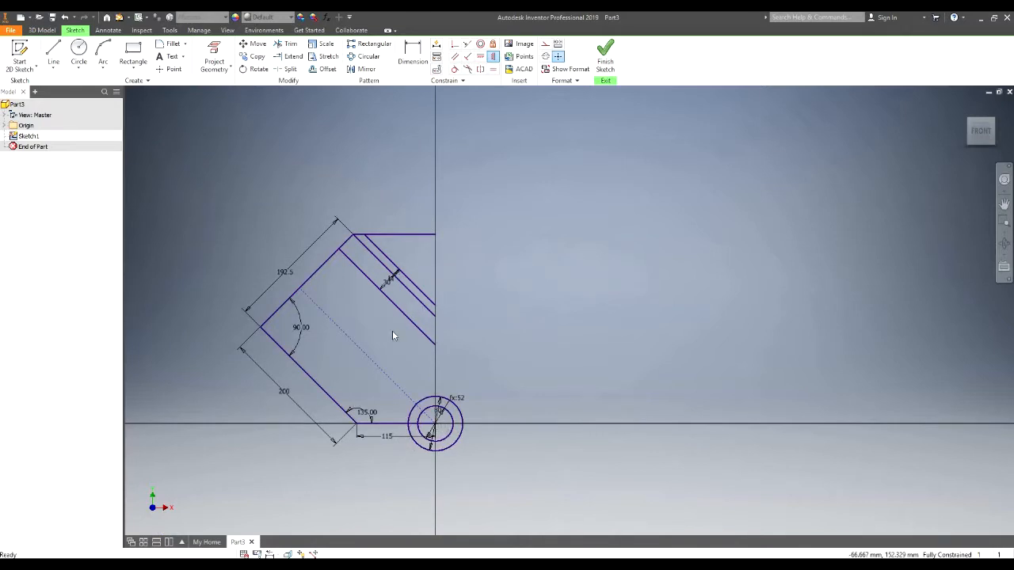
Draw a vertical line from the origin to the inner end of the top horizontal line and convert it to construction geometry
{"action": "scroll", "coordinate": [392, 330], "scroll_direction": "up", "scroll_amount": 2}
{"action": "scroll", "coordinate": [380, 346], "scroll_direction": "down", "scroll_amount": 3}
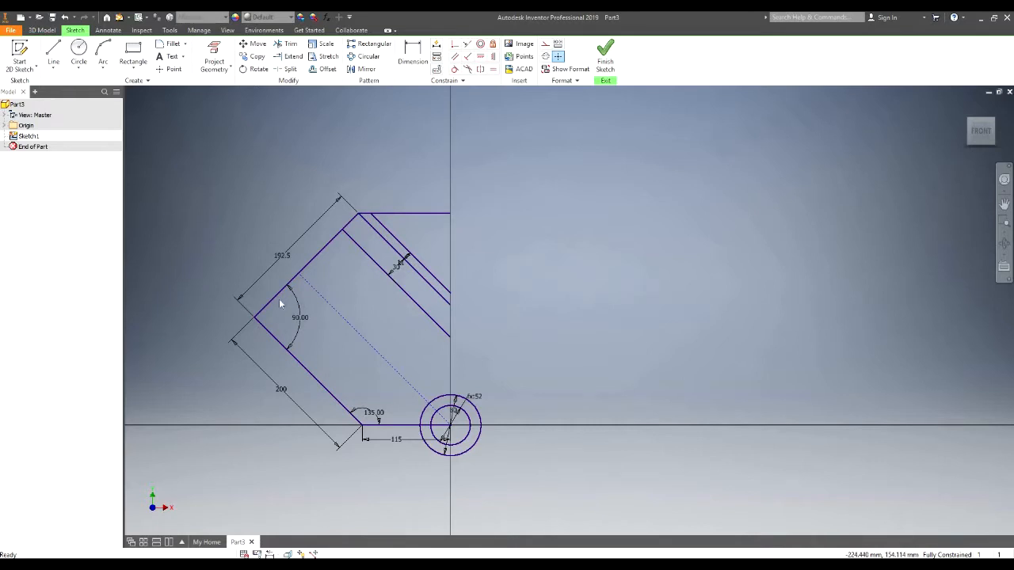
{"action": "left_click", "coordinate": [53, 54]}
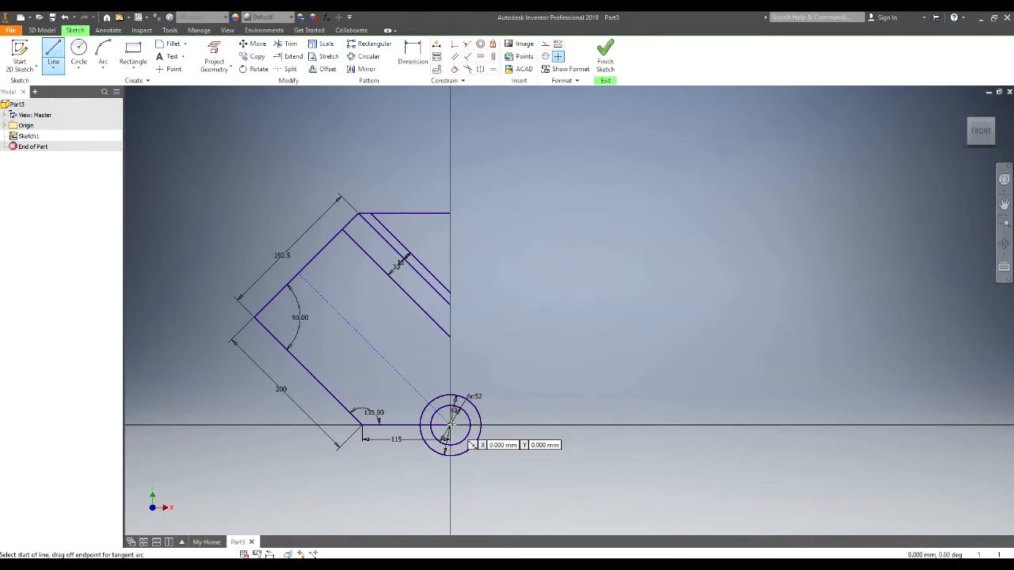
{"action": "left_click", "coordinate": [450, 427]}
{"action": "left_click", "coordinate": [450, 215]}
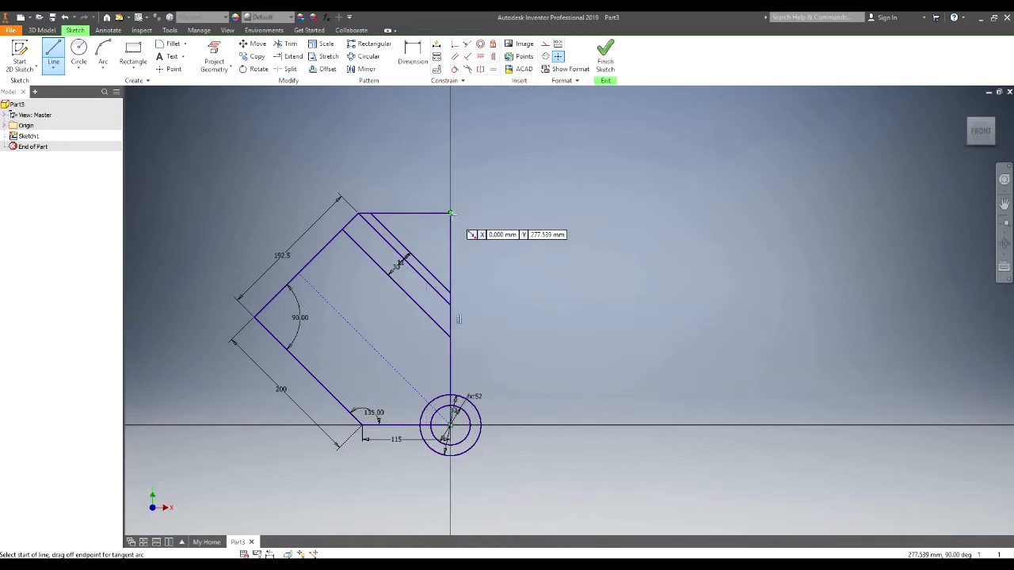
{"action": "key", "text": "Escape"}
{"action": "right_click", "coordinate": [448, 226]}
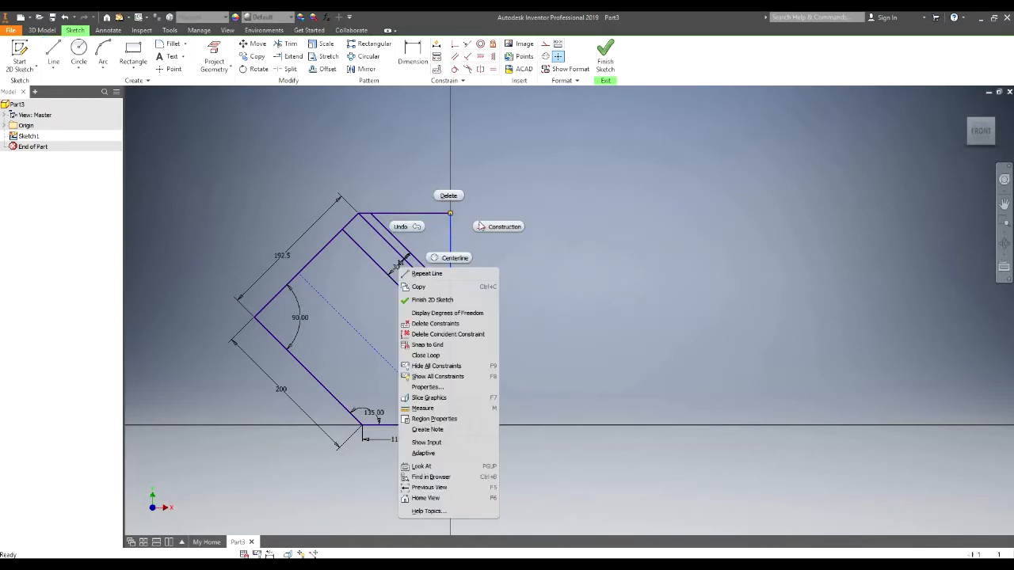
{"action": "left_click", "coordinate": [488, 228]}
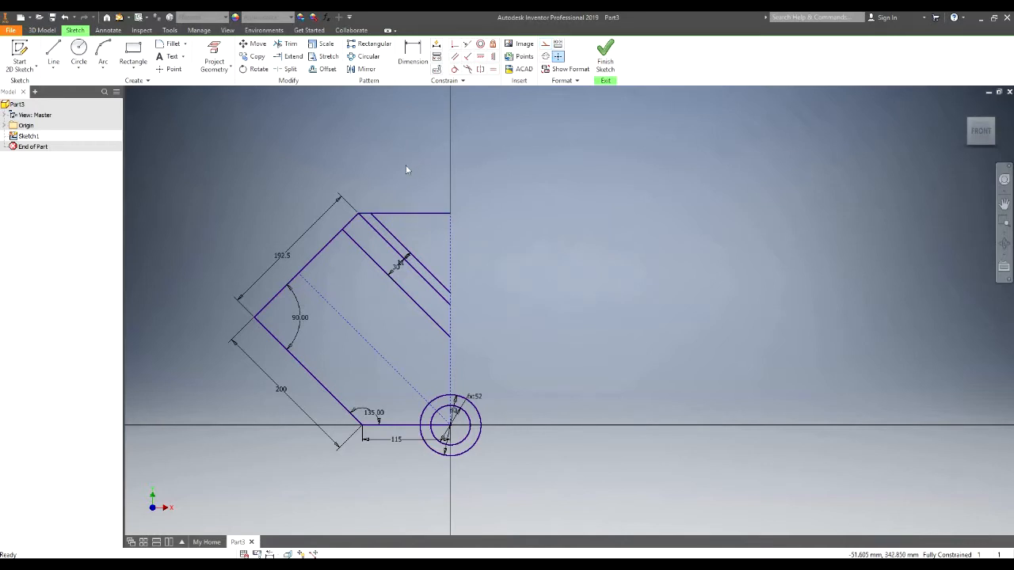
Mirror the half-profile lines, including the offset and dashed lines, about the vertical construction line
{"action": "left_click_drag", "start_coordinate": [406, 164], "coordinate": [211, 451]}
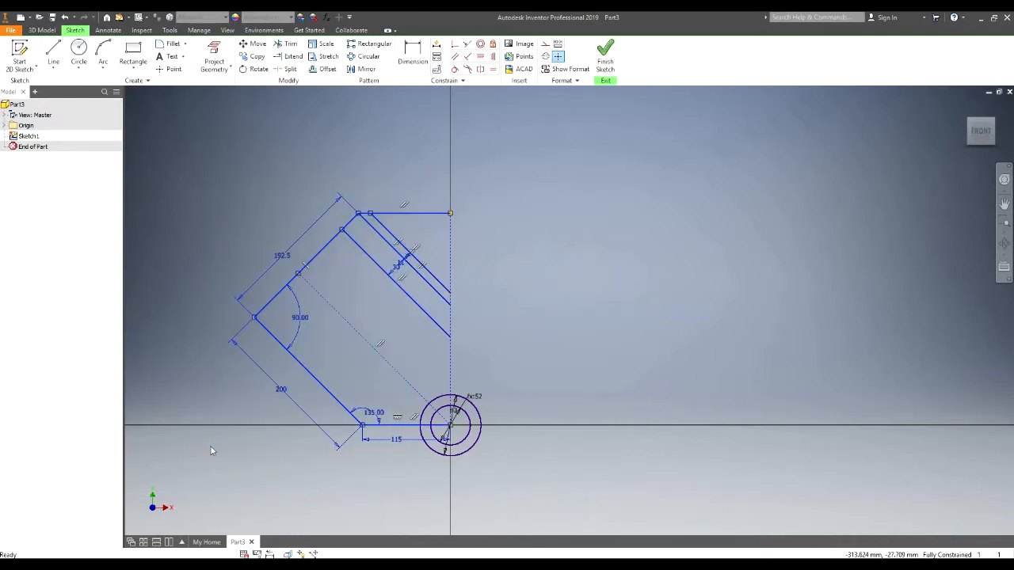
{"action": "left_click", "coordinate": [369, 71]}
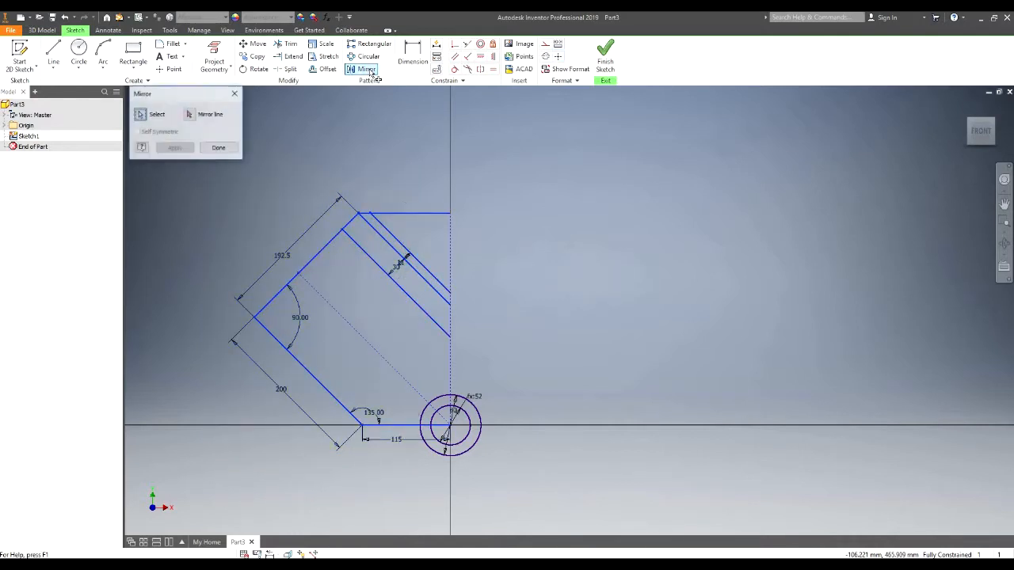
{"action": "left_click", "coordinate": [191, 116]}
{"action": "left_click", "coordinate": [449, 240]}
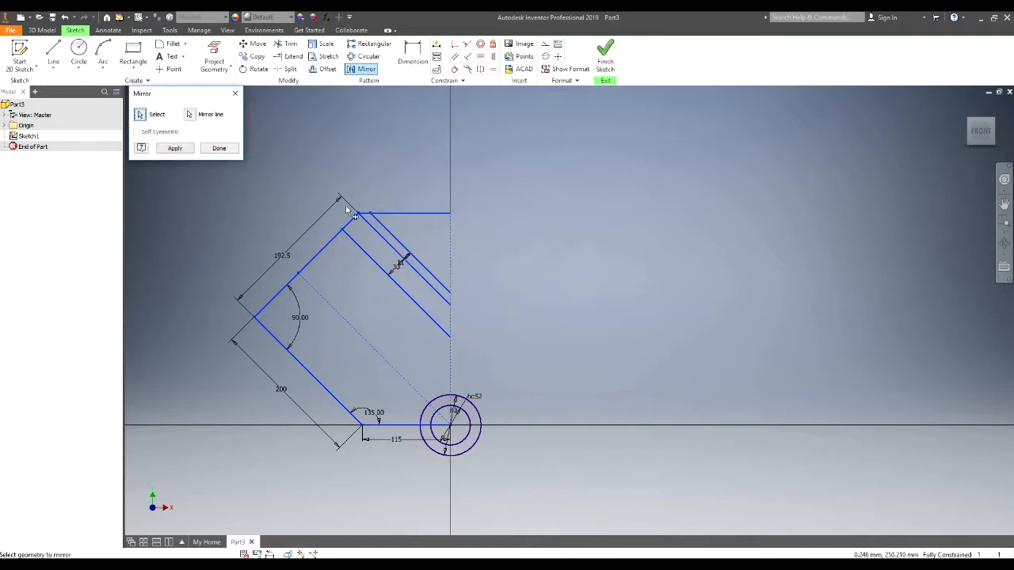
{"action": "left_click", "coordinate": [170, 151]}
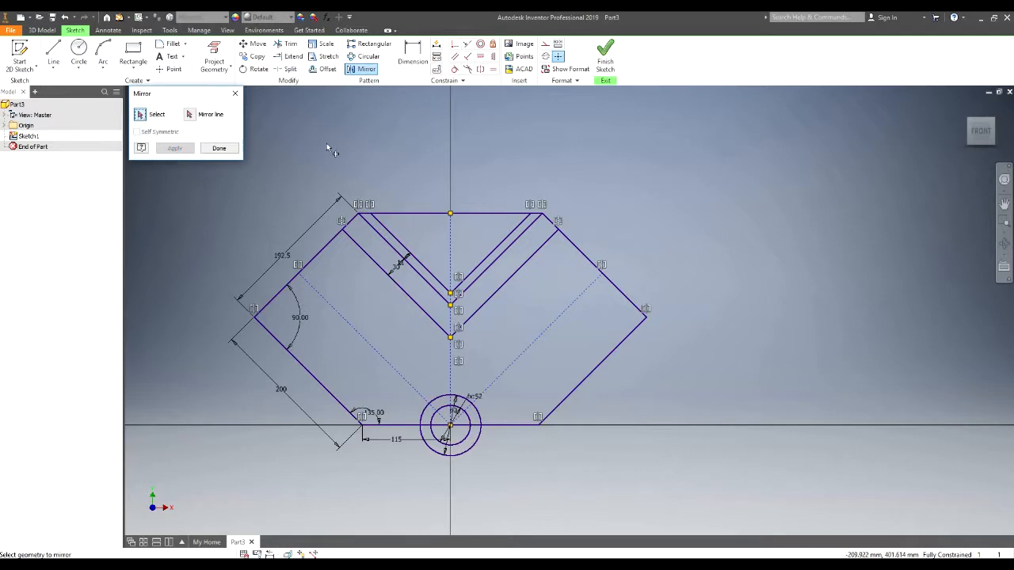
{"action": "left_click", "coordinate": [218, 148]}
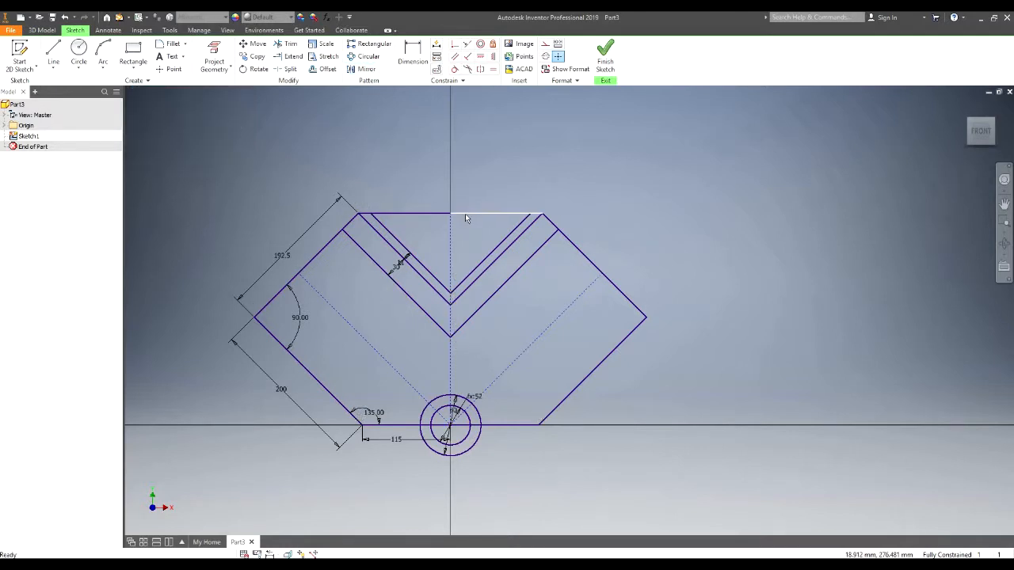
Set the length of the lower slanted side line to 119 mm
{"action": "scroll", "coordinate": [464, 209], "scroll_direction": "up", "scroll_amount": 3}
{"action": "scroll", "coordinate": [428, 220], "scroll_direction": "down", "scroll_amount": 4}
{"action": "scroll", "coordinate": [618, 219], "scroll_direction": "up", "scroll_amount": 3}
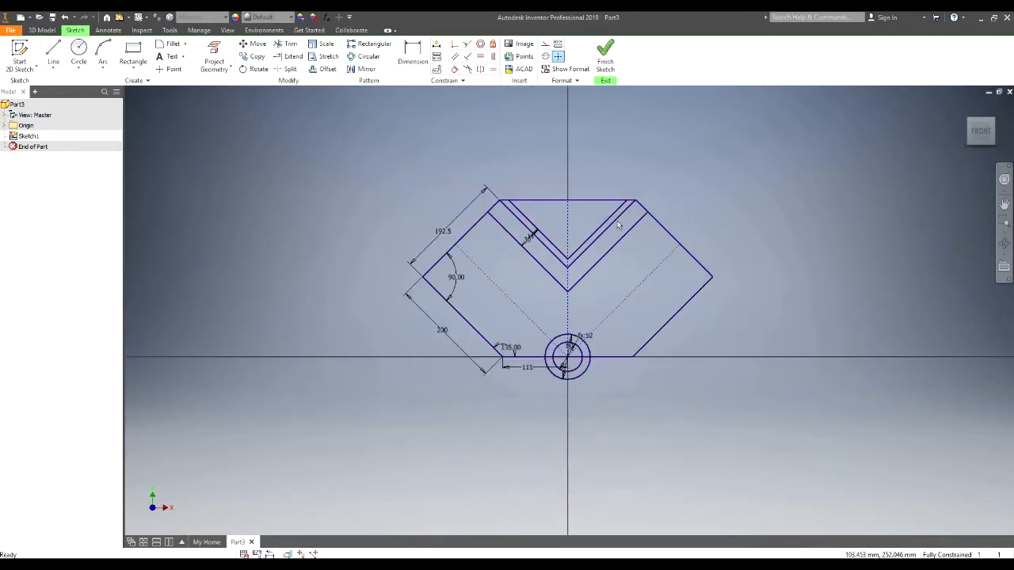
{"action": "middle_click_drag", "start_coordinate": [613, 236], "coordinate": [527, 262]}
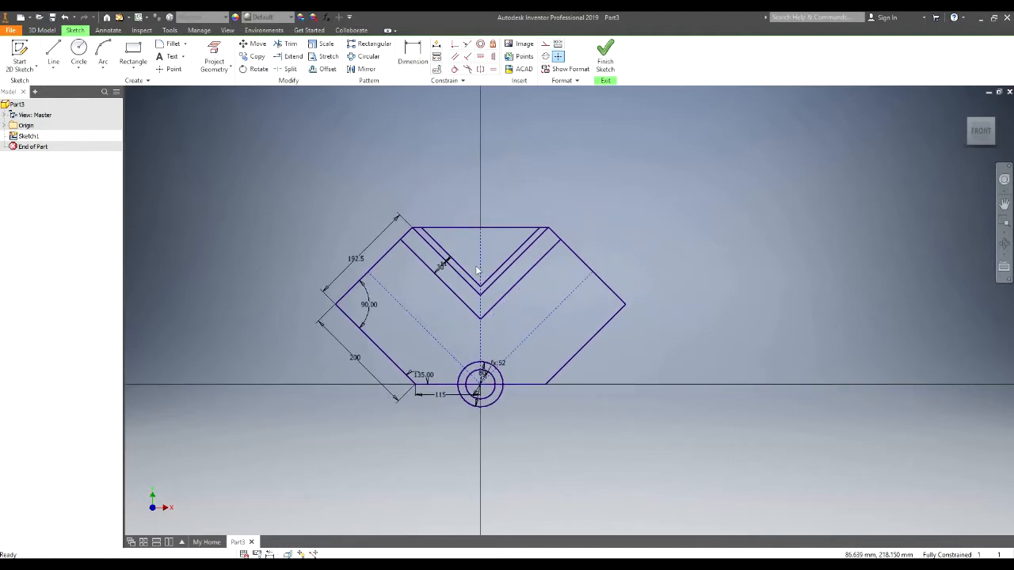
{"action": "scroll", "coordinate": [470, 270], "scroll_direction": "down", "scroll_amount": 3}
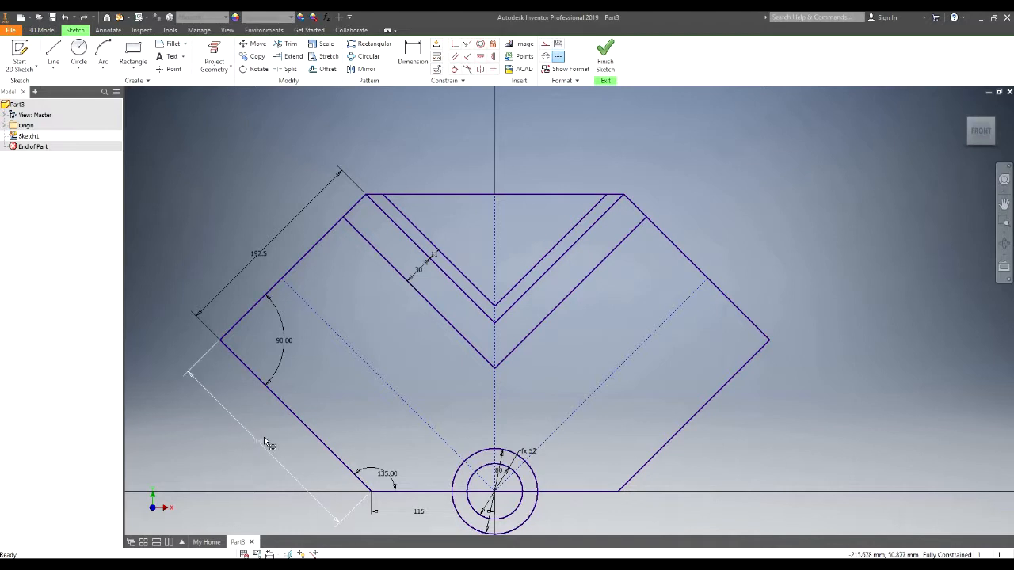
{"action": "scroll", "coordinate": [287, 376], "scroll_direction": "down", "scroll_amount": 1}
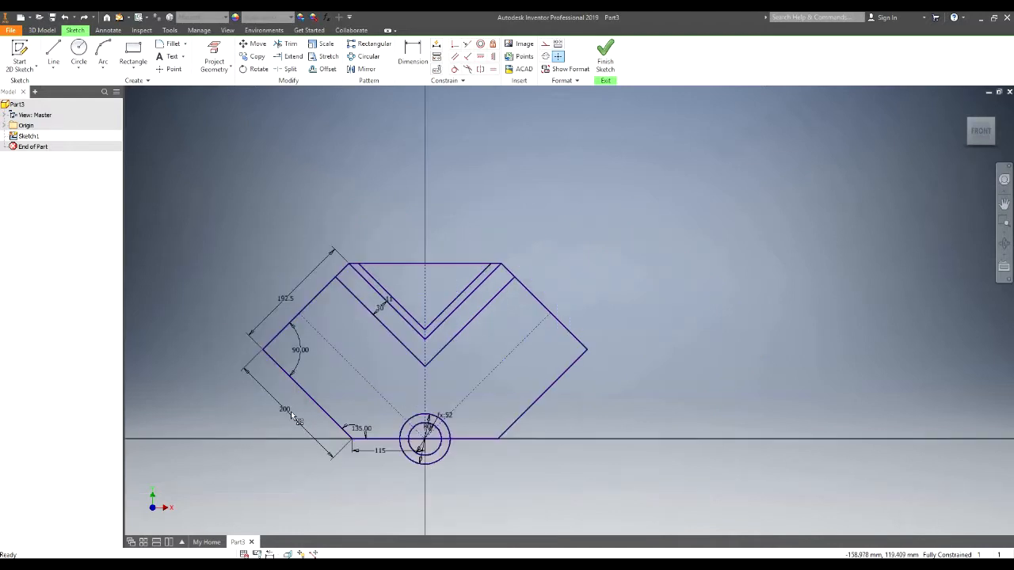
{"action": "scroll", "coordinate": [278, 400], "scroll_direction": "up", "scroll_amount": 2}
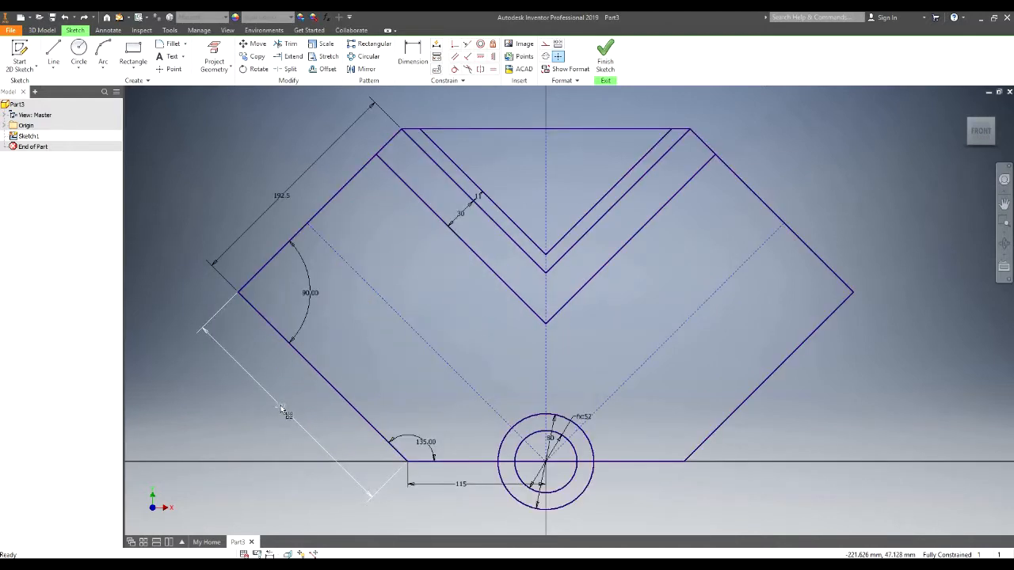
{"action": "double_click", "coordinate": [282, 409]}
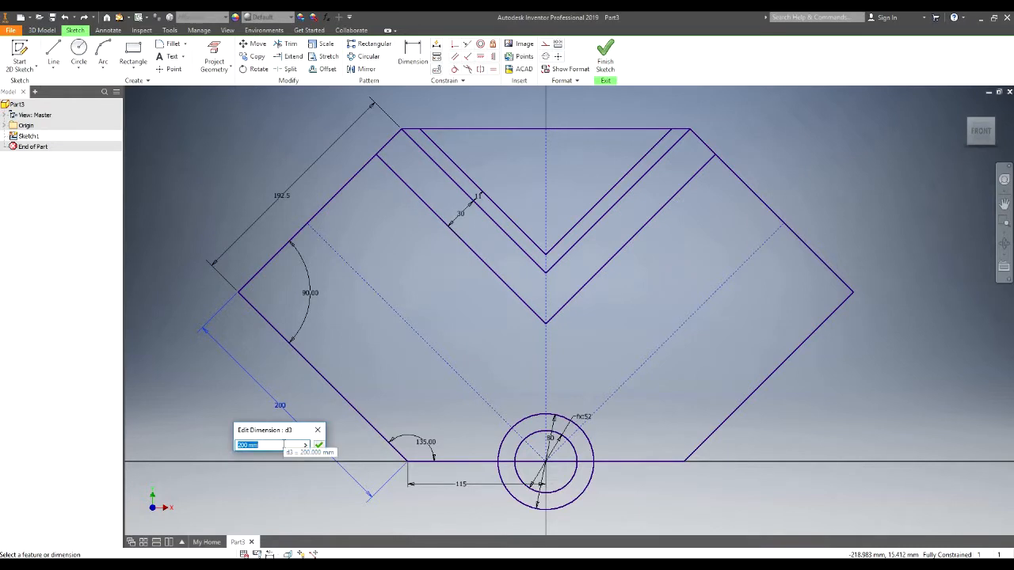
{"action": "type", "text": "119"}
{"action": "key", "text": "Return"}
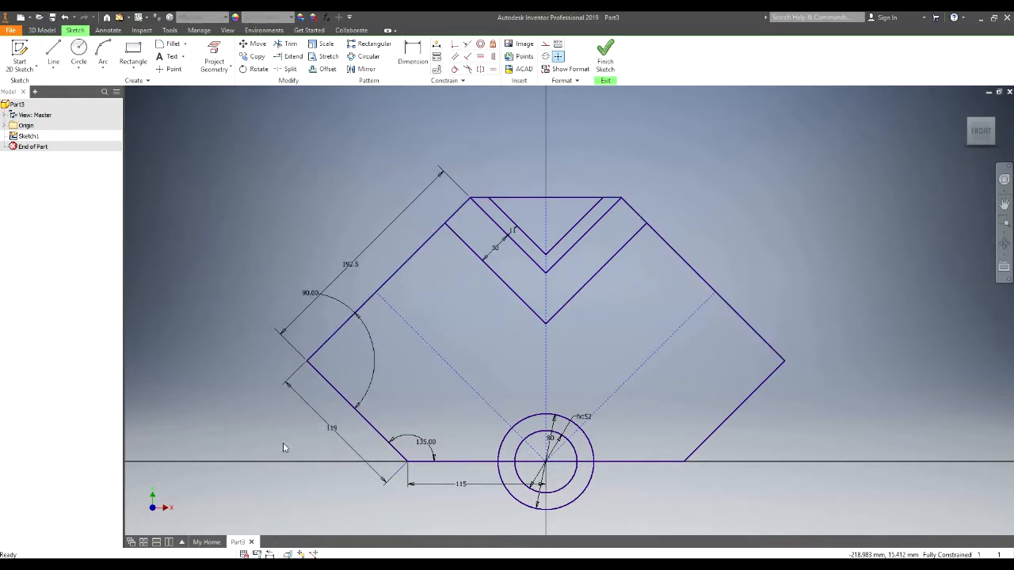
Draw a 68 mm horizontal line outward from the profile's lower-left corner, then a vertical line up to the slanted side
{"action": "scroll", "coordinate": [381, 459], "scroll_direction": "up", "scroll_amount": 1}
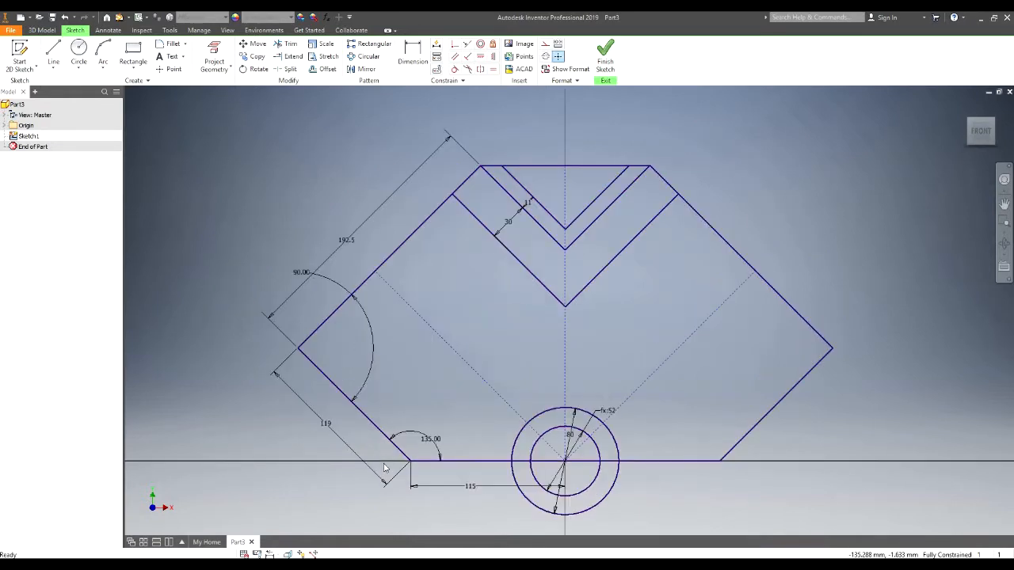
{"action": "scroll", "coordinate": [381, 459], "scroll_direction": "up", "scroll_amount": 10}
{"action": "middle_click_drag", "start_coordinate": [396, 433], "coordinate": [429, 365]}
{"action": "scroll", "coordinate": [450, 356], "scroll_direction": "down", "scroll_amount": 8}
{"action": "scroll", "coordinate": [434, 372], "scroll_direction": "down", "scroll_amount": 4}
{"action": "scroll", "coordinate": [434, 372], "scroll_direction": "up", "scroll_amount": 10}
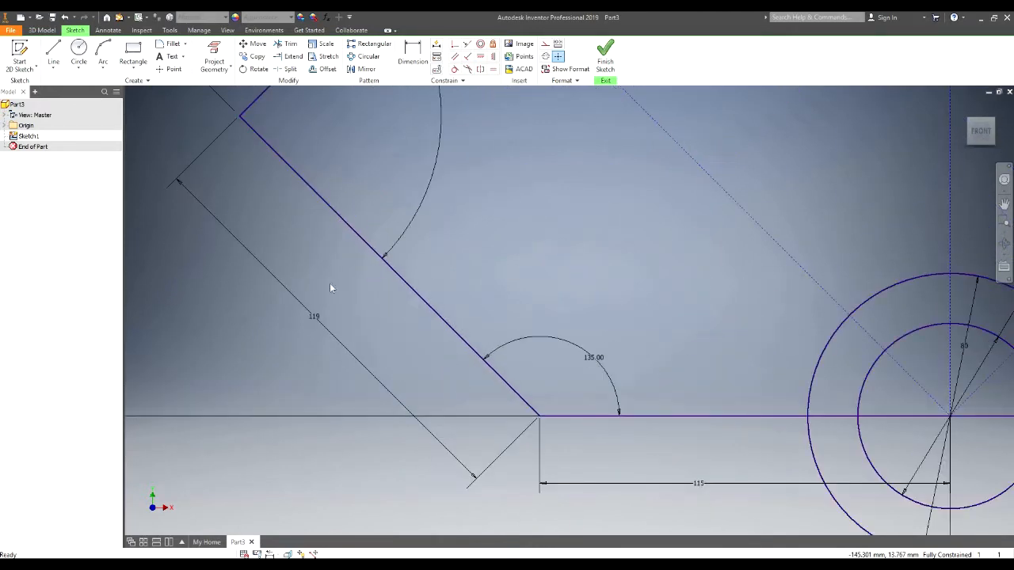
{"action": "key", "text": "l"}
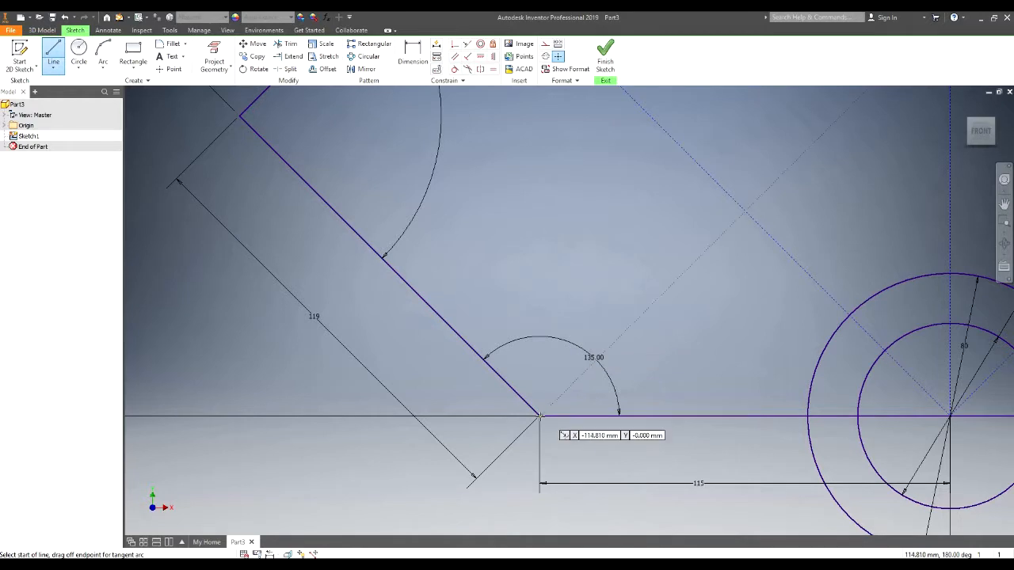
{"action": "left_click", "coordinate": [536, 416]}
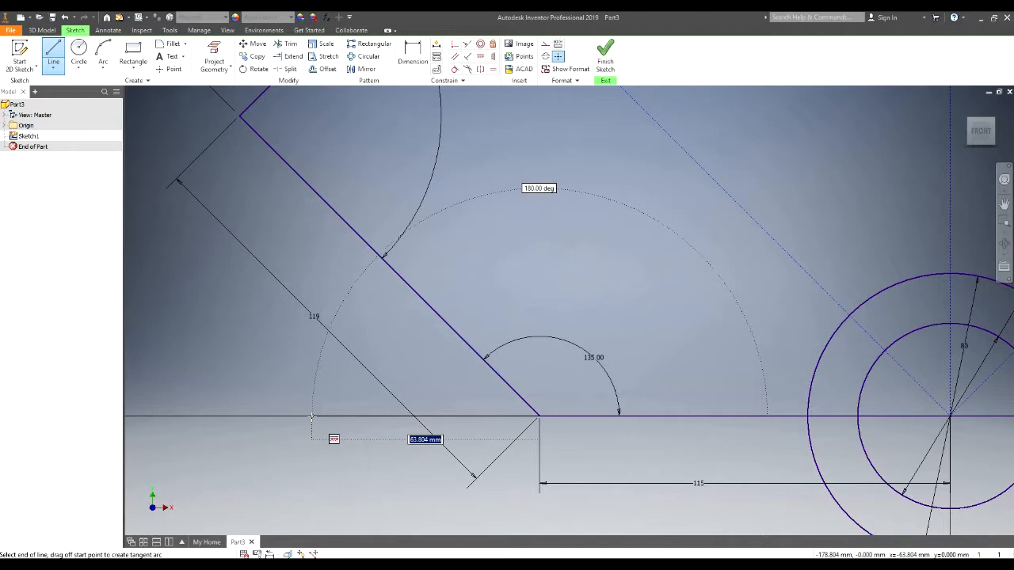
{"action": "type", "text": "68"}
{"action": "key", "text": "Return"}
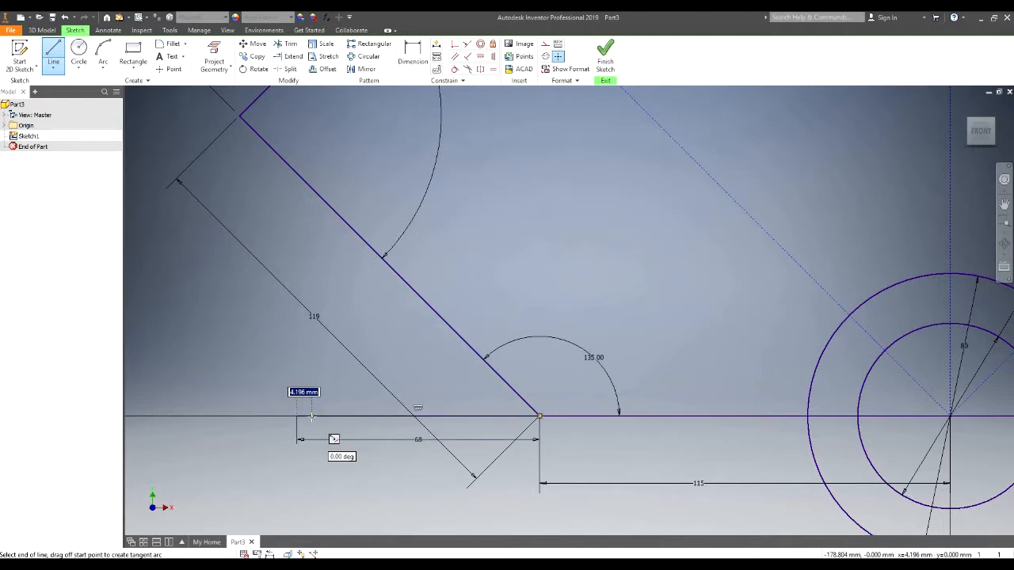
{"action": "left_click", "coordinate": [297, 174]}
{"action": "key", "text": "Escape"}
{"action": "key", "text": "Escape"}
Draw a 68 mm horizontal line outward from the profile's lower-right corner, then a vertical line up to the slanted side
{"action": "scroll", "coordinate": [280, 258], "scroll_direction": "down", "scroll_amount": 5}
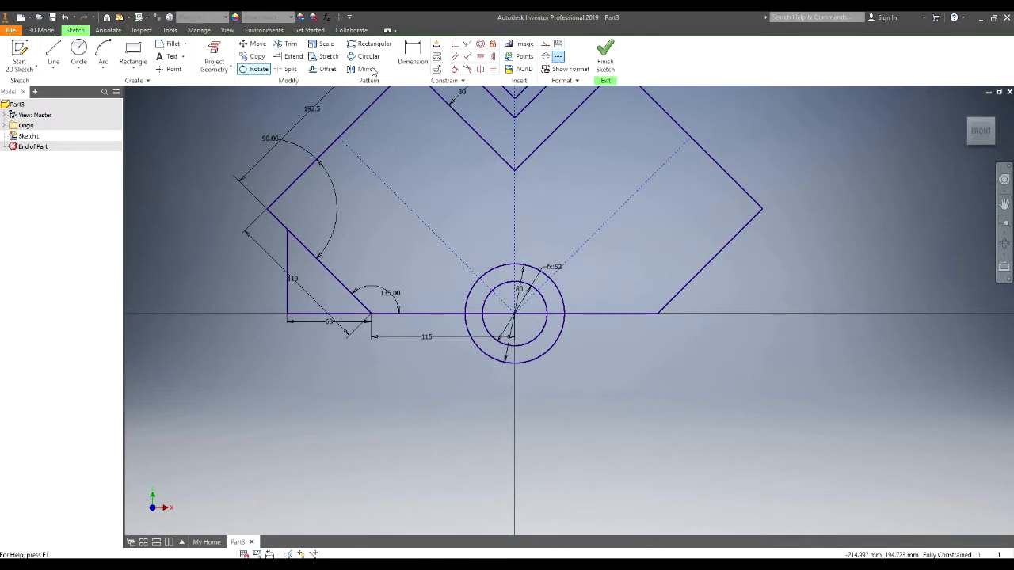
{"action": "left_click", "coordinate": [54, 52]}
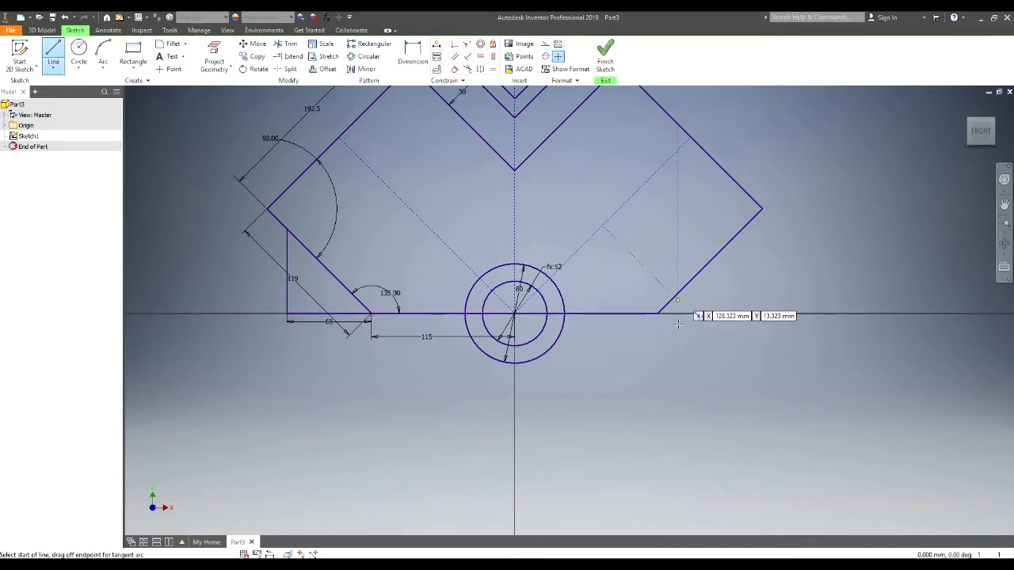
{"action": "left_click", "coordinate": [659, 315]}
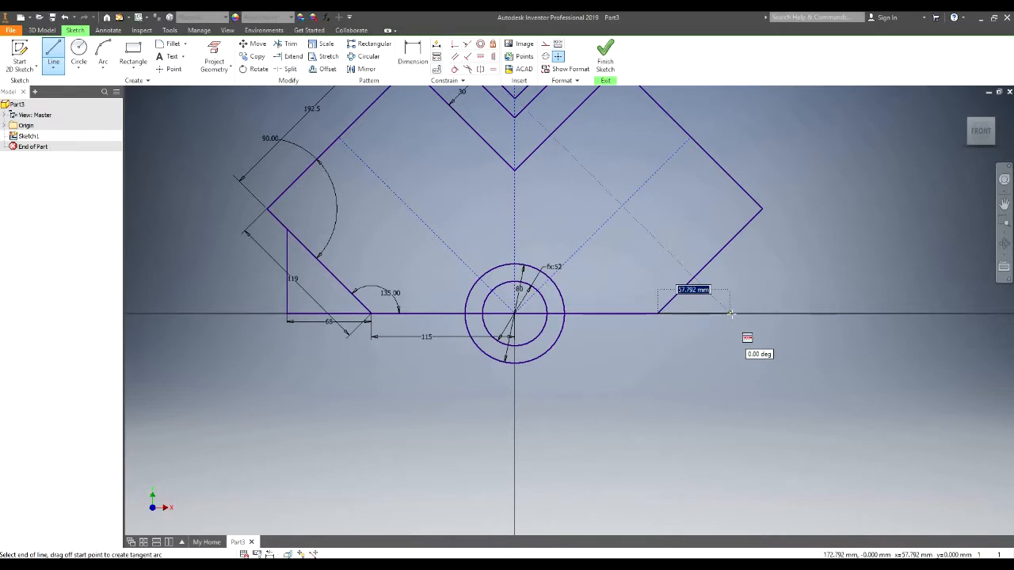
{"action": "type", "text": "68"}
{"action": "key", "text": "Return"}
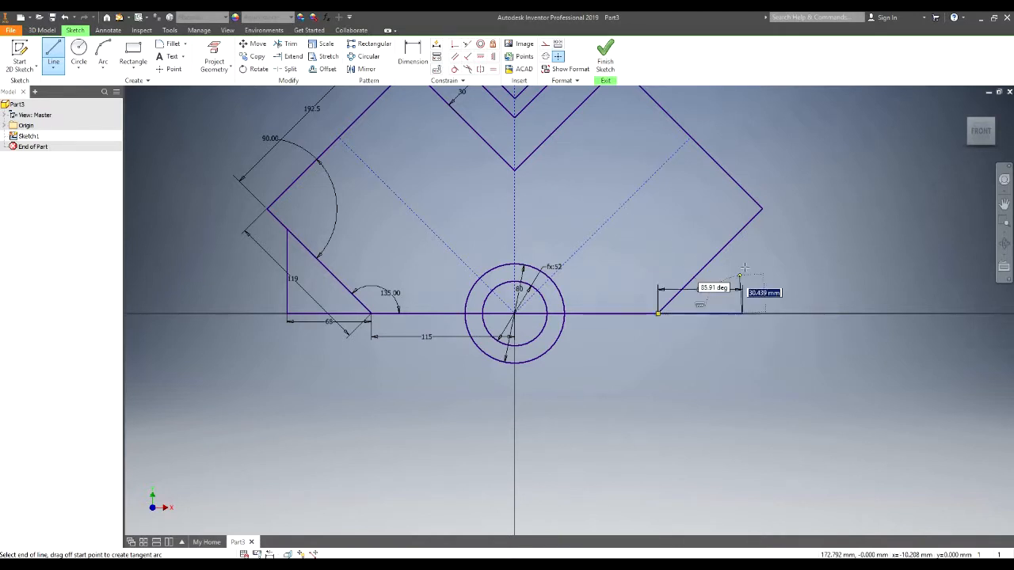
{"action": "scroll", "coordinate": [743, 252], "scroll_direction": "up", "scroll_amount": 5}
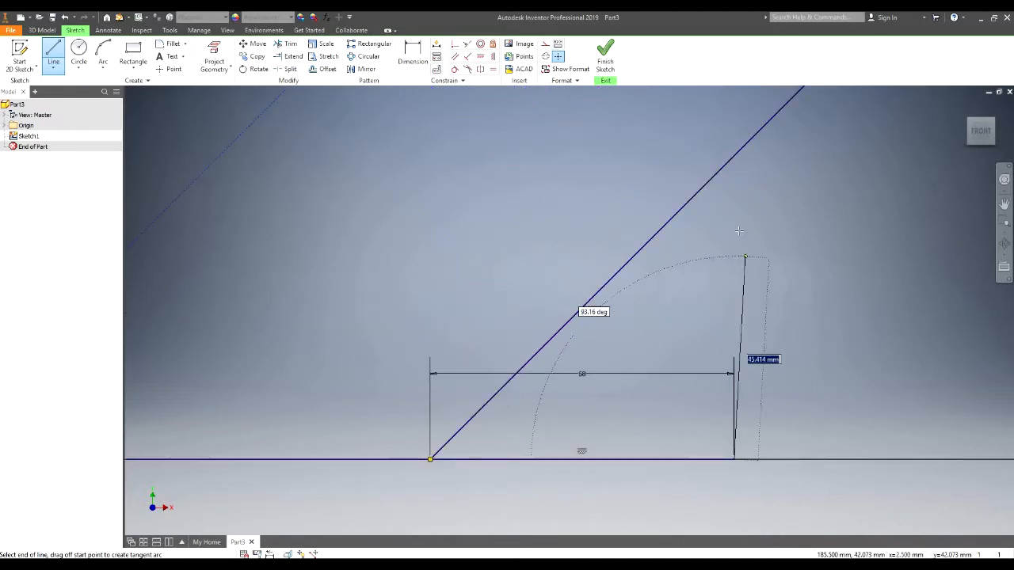
{"action": "left_click", "coordinate": [735, 157]}
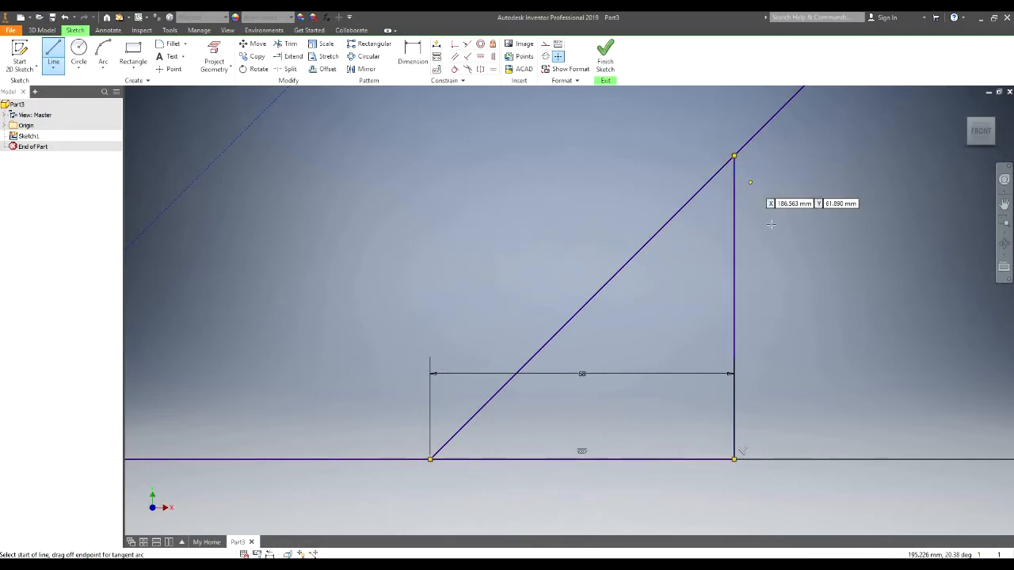
{"action": "key", "text": "Escape"}
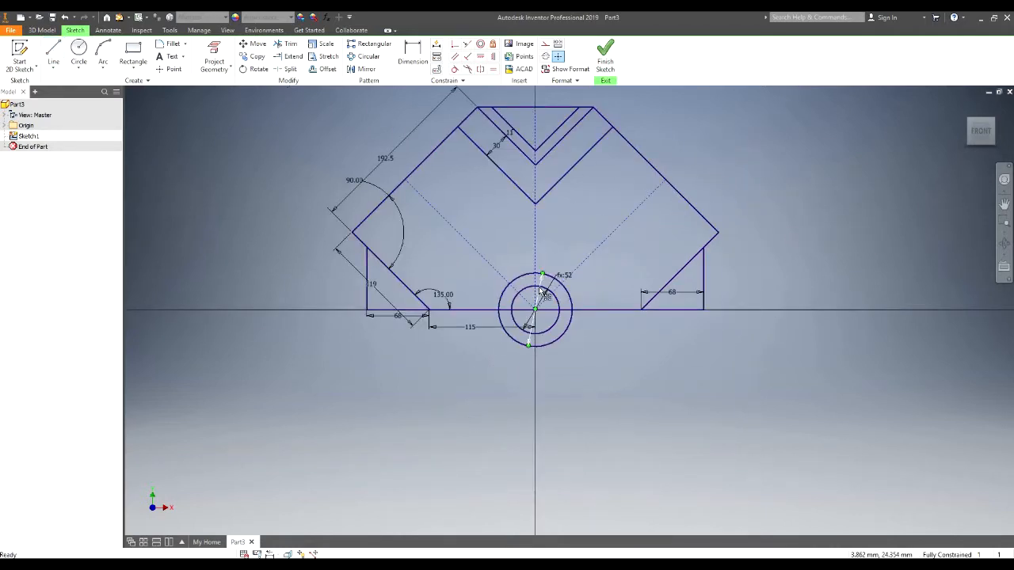
Finish the sketch and select for extrusion the main body, side triangles, V strips, top triangle and the inner circle's lower half
{"action": "scroll", "coordinate": [539, 289], "scroll_direction": "down", "scroll_amount": 2}
{"action": "scroll", "coordinate": [551, 245], "scroll_direction": "up", "scroll_amount": 3}
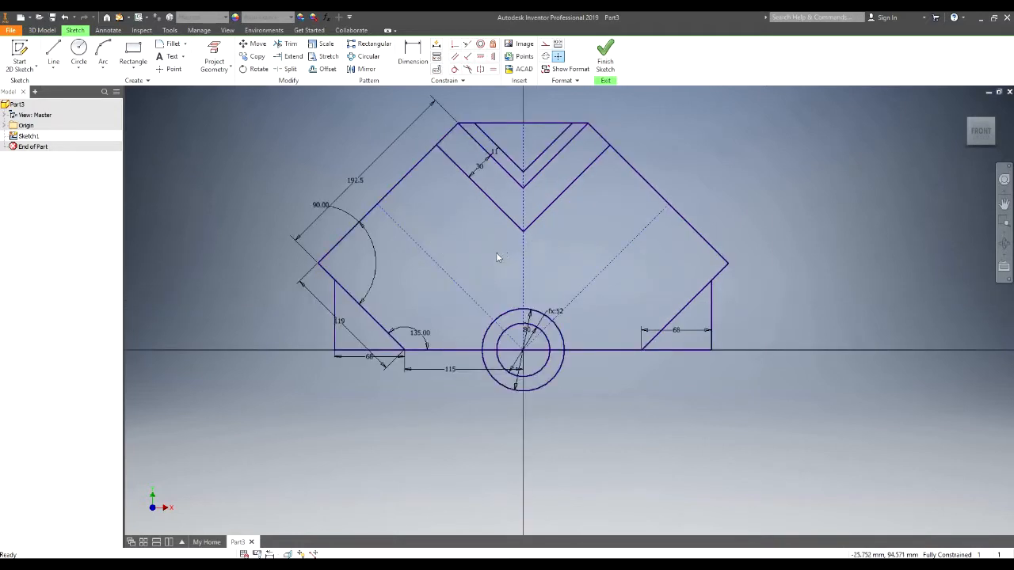
{"action": "left_click", "coordinate": [606, 55]}
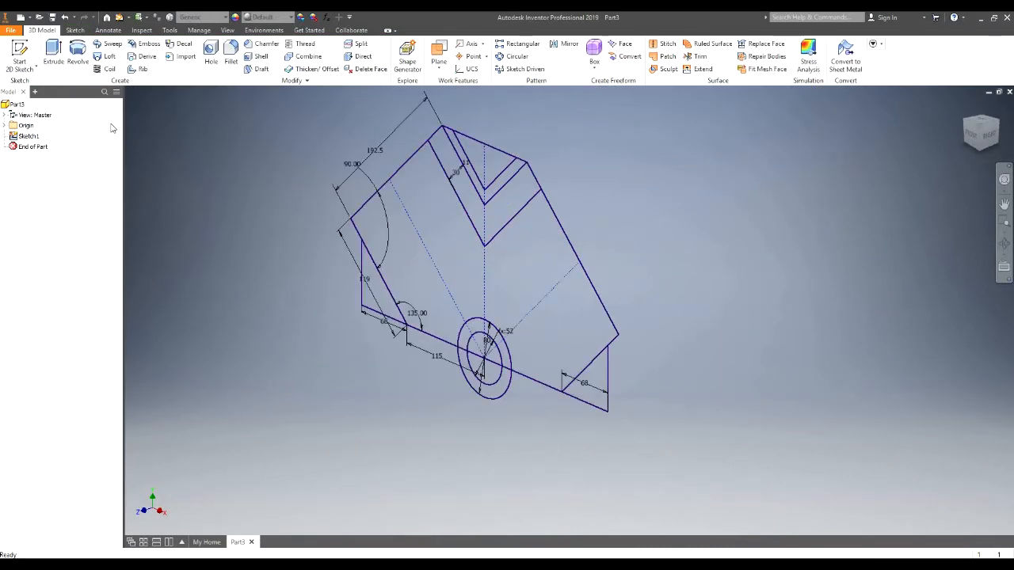
{"action": "left_click", "coordinate": [53, 53]}
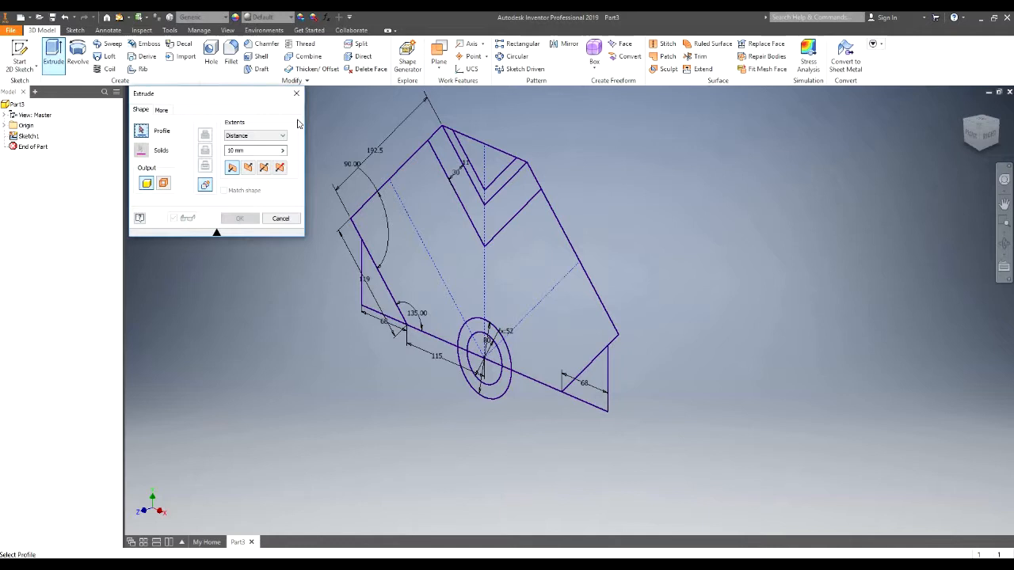
{"action": "left_click", "coordinate": [489, 290]}
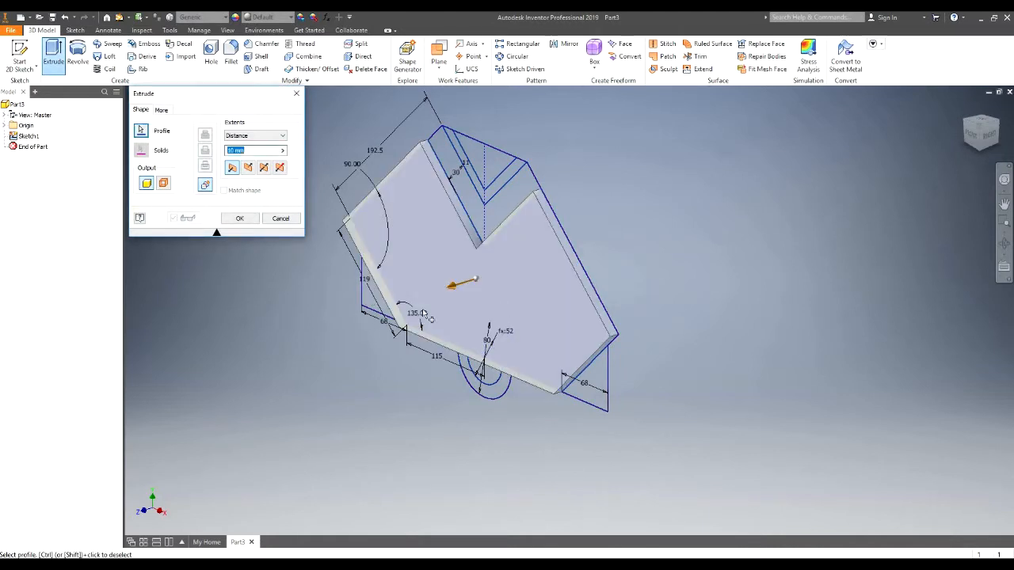
{"action": "left_click", "coordinate": [490, 378]}
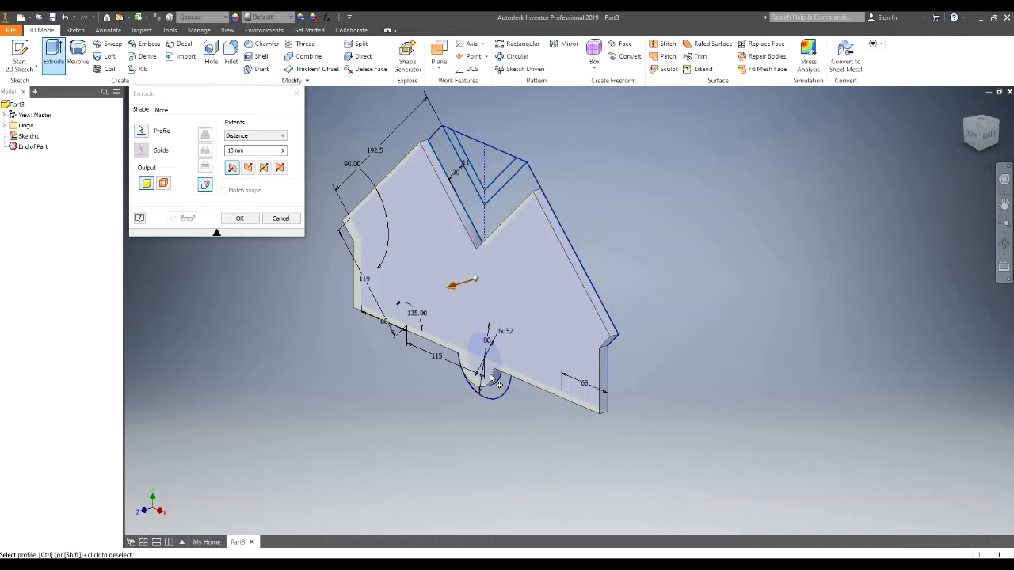
{"action": "left_click", "coordinate": [497, 223]}
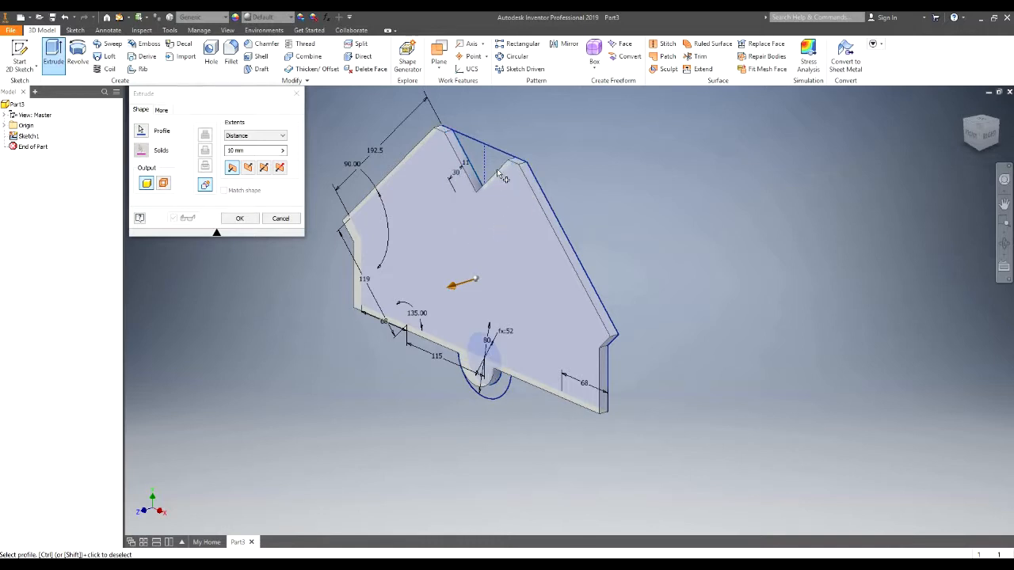
{"action": "left_click", "coordinate": [504, 163]}
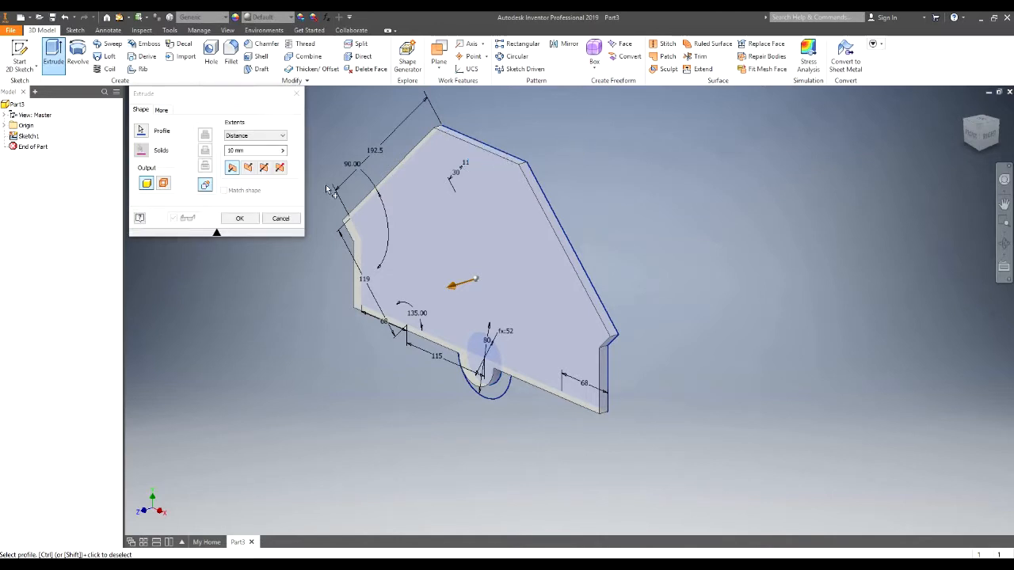
Extrude the selected profile regions symmetrically about the sketch plane, using the Blocklength parameter as the distance
{"action": "left_click", "coordinate": [263, 168]}
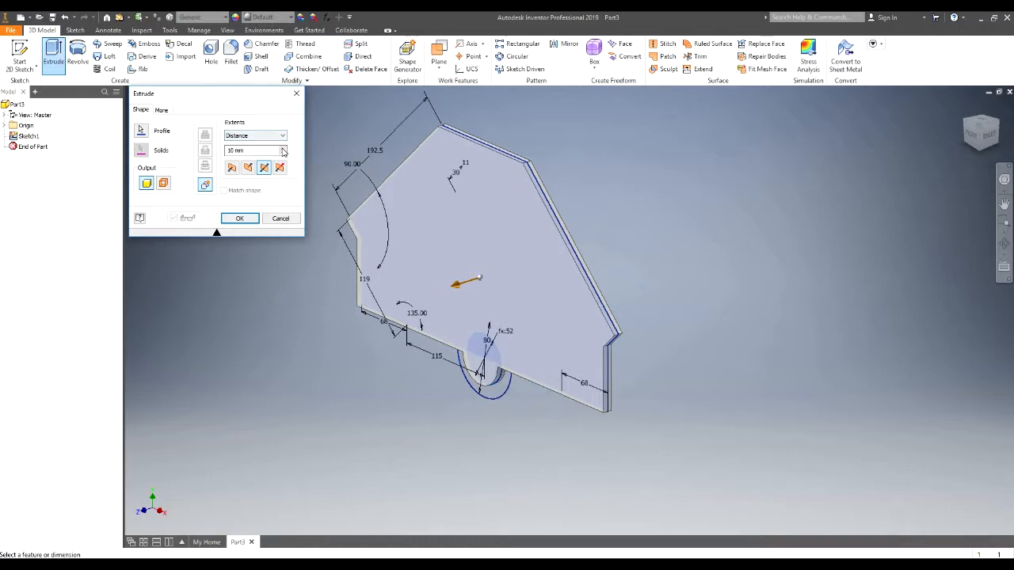
{"action": "left_click", "coordinate": [282, 151]}
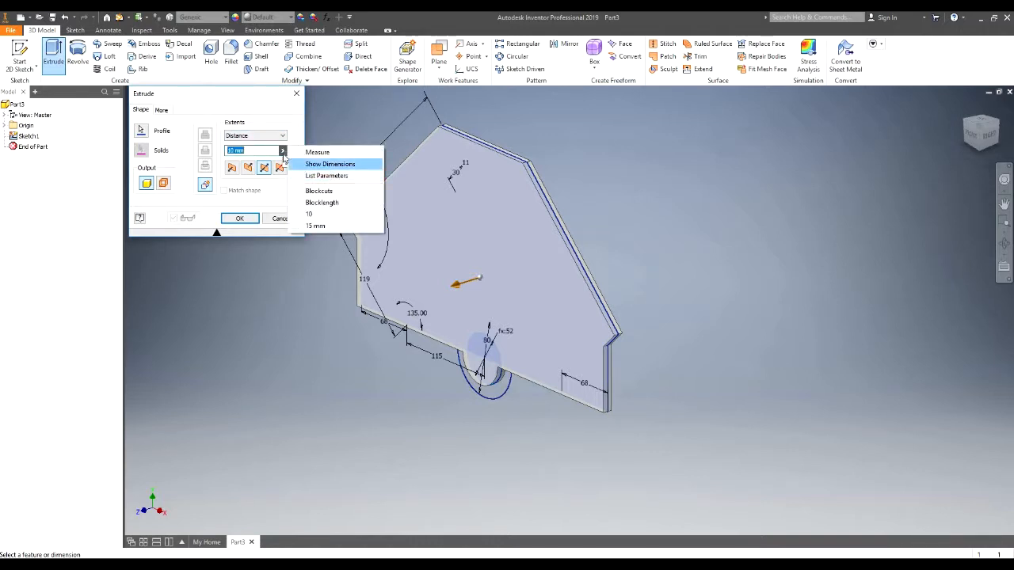
{"action": "left_click", "coordinate": [321, 175]}
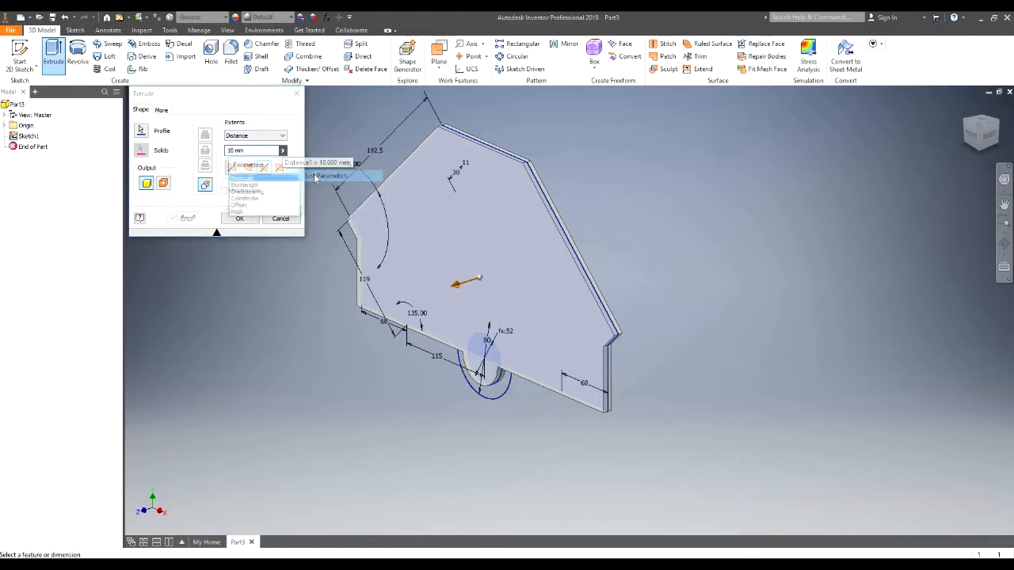
{"action": "left_click", "coordinate": [255, 185]}
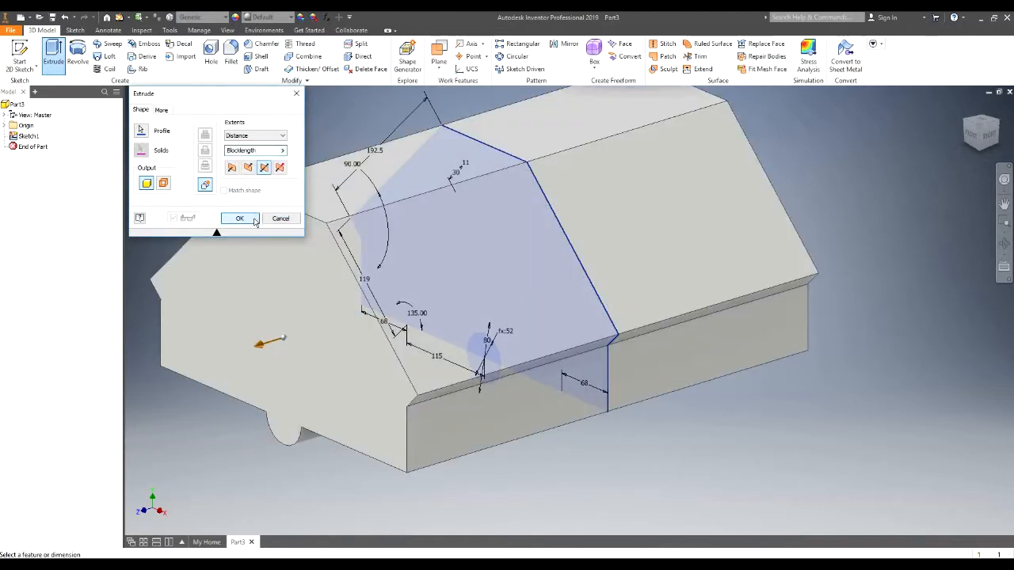
{"action": "left_click", "coordinate": [254, 221]}
{"action": "scroll", "coordinate": [442, 246], "scroll_direction": "down", "scroll_amount": 5}
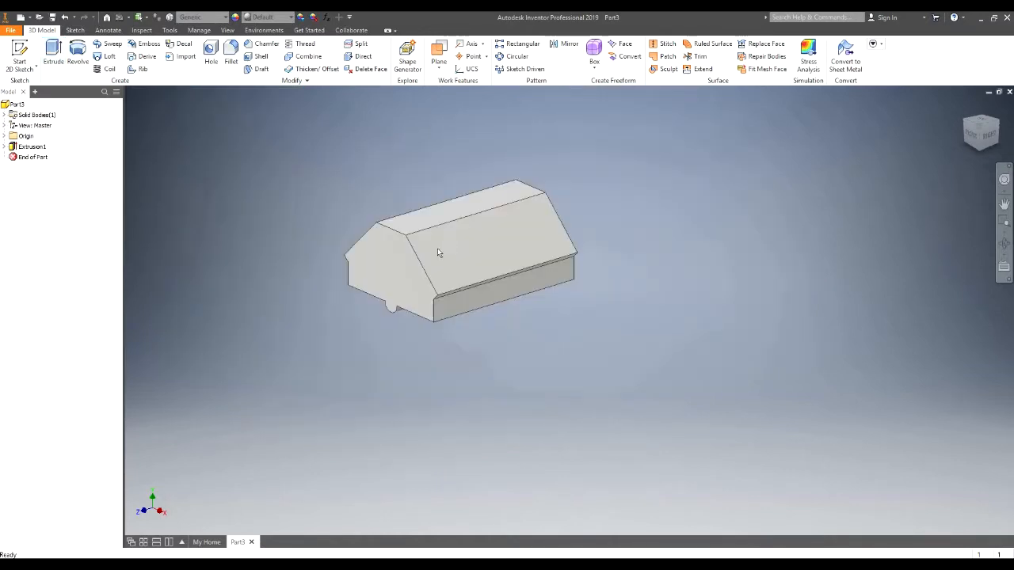
{"action": "scroll", "coordinate": [434, 252], "scroll_direction": "up", "scroll_amount": 6}
{"action": "scroll", "coordinate": [381, 271], "scroll_direction": "down", "scroll_amount": 2}
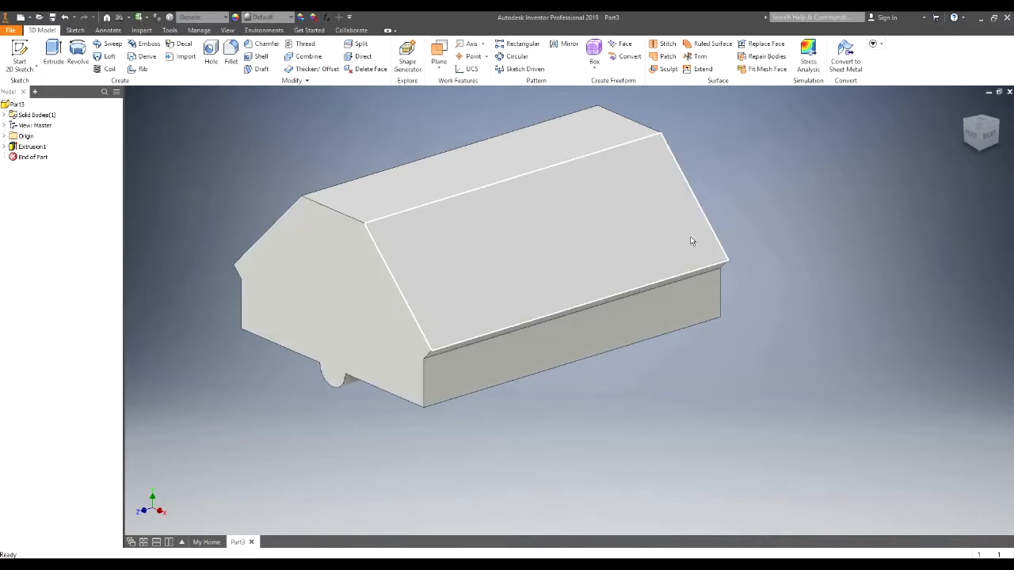
{"action": "left_click", "coordinate": [54, 57]}
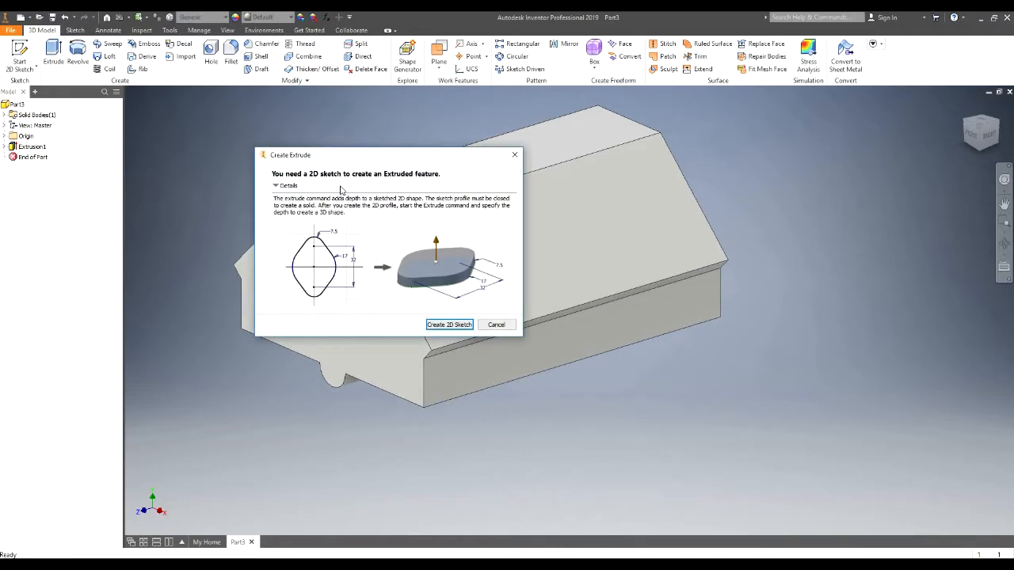
{"action": "left_click", "coordinate": [515, 154]}
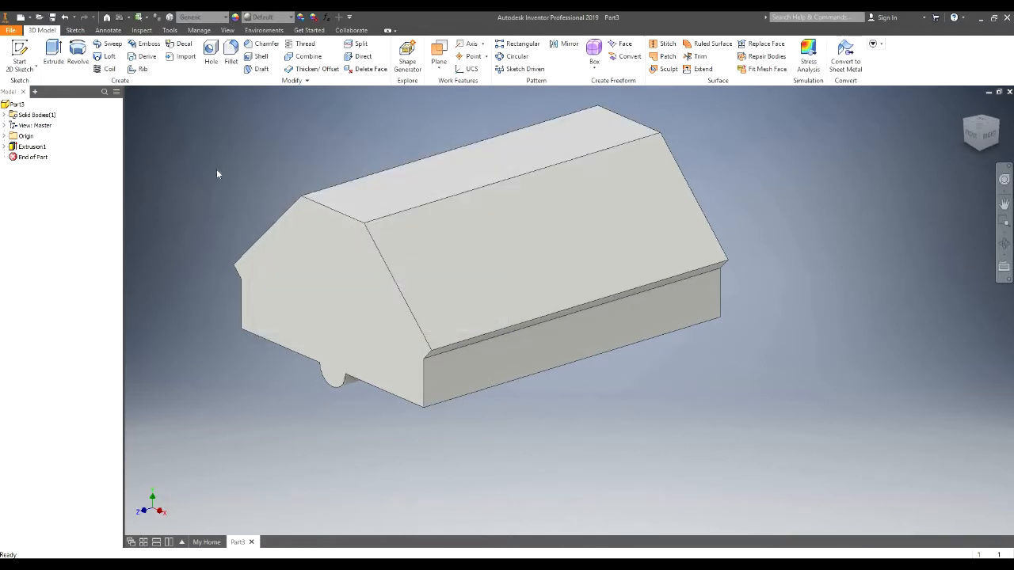
Make the profile sketch used by the block extrusion visible so its regions can be reused
{"action": "left_click", "coordinate": [6, 147]}
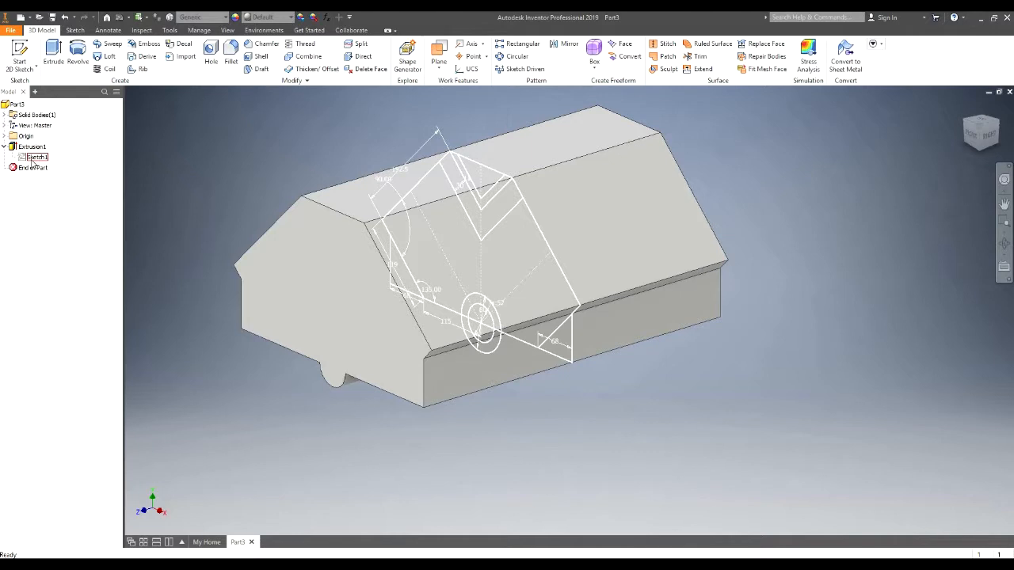
{"action": "right_click", "coordinate": [32, 159]}
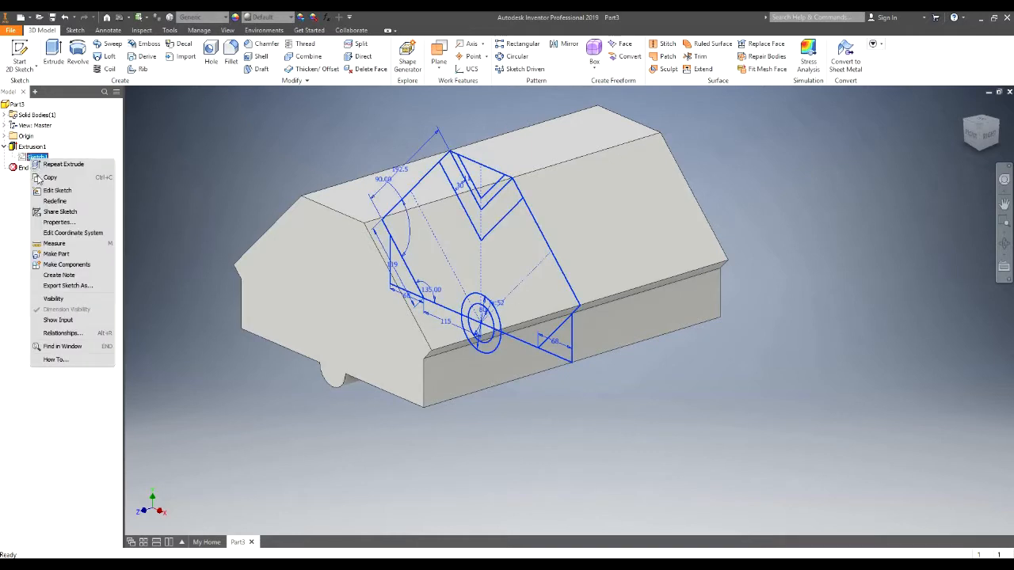
{"action": "left_click", "coordinate": [52, 299]}
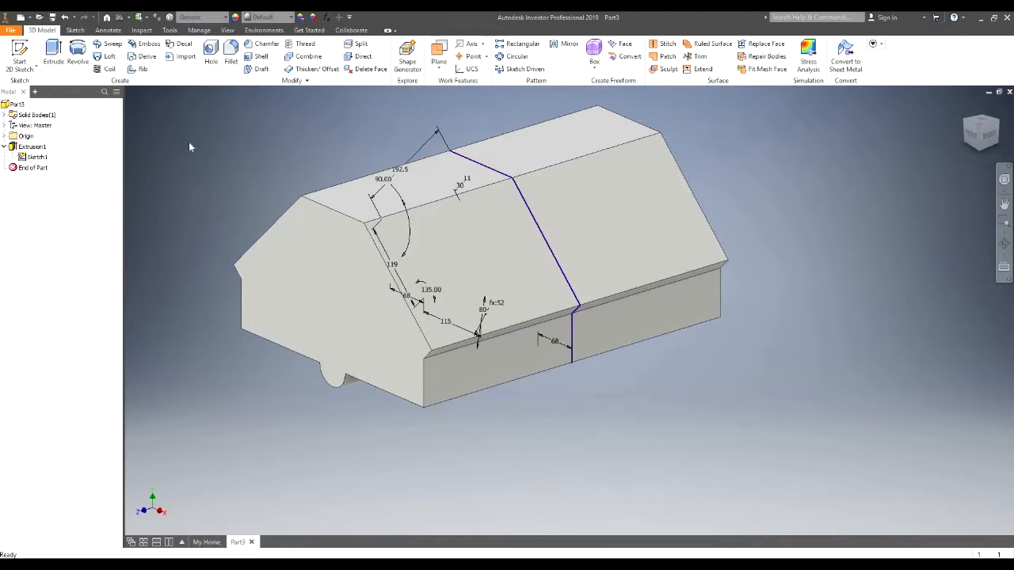
Cut the small triangular region at the top of the V symmetrically into the block, using the Blockcuts parameter as the distance
{"action": "left_click", "coordinate": [55, 54]}
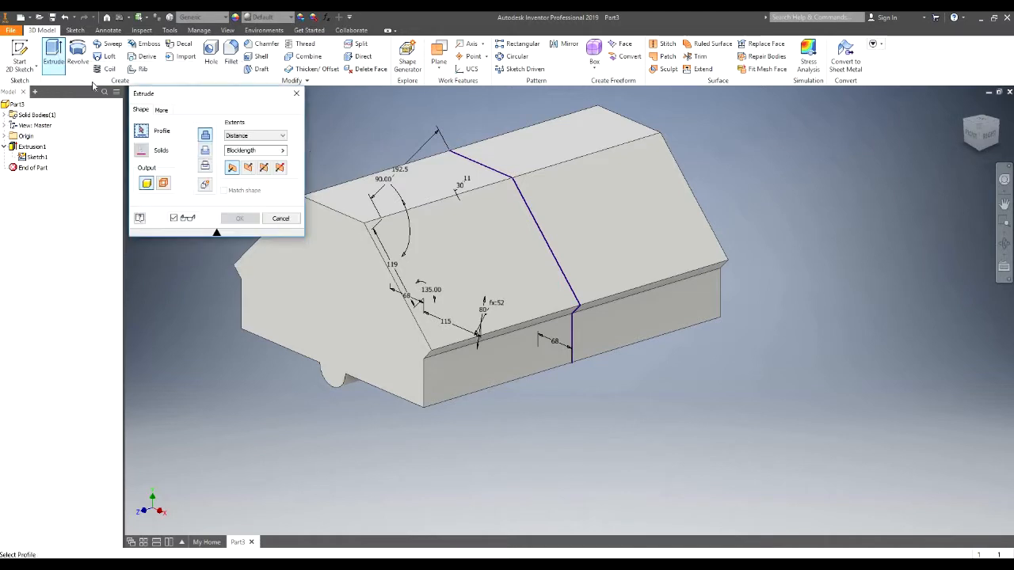
{"action": "left_click", "coordinate": [486, 175]}
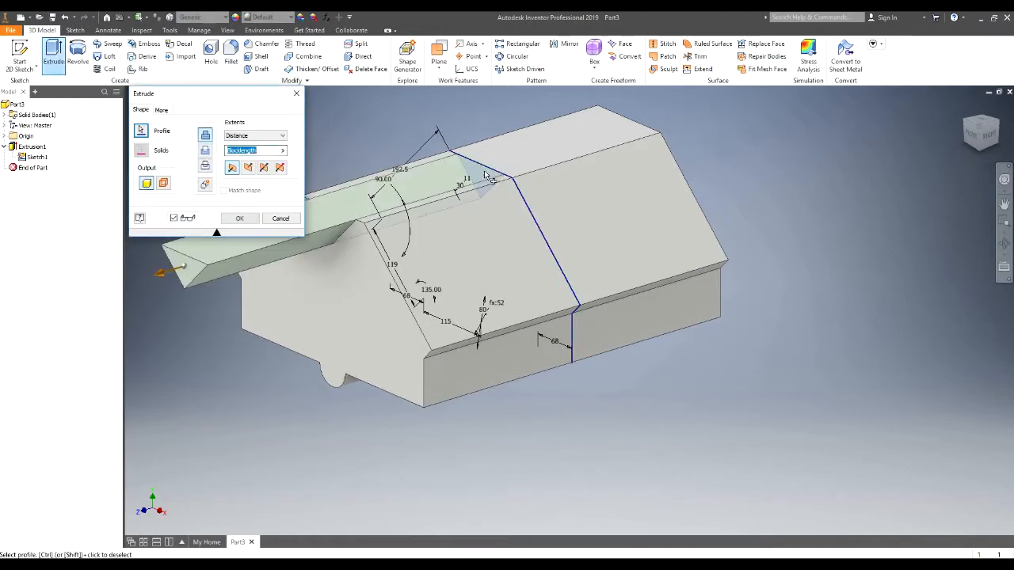
{"action": "left_click", "coordinate": [265, 168]}
{"action": "left_click", "coordinate": [283, 152]}
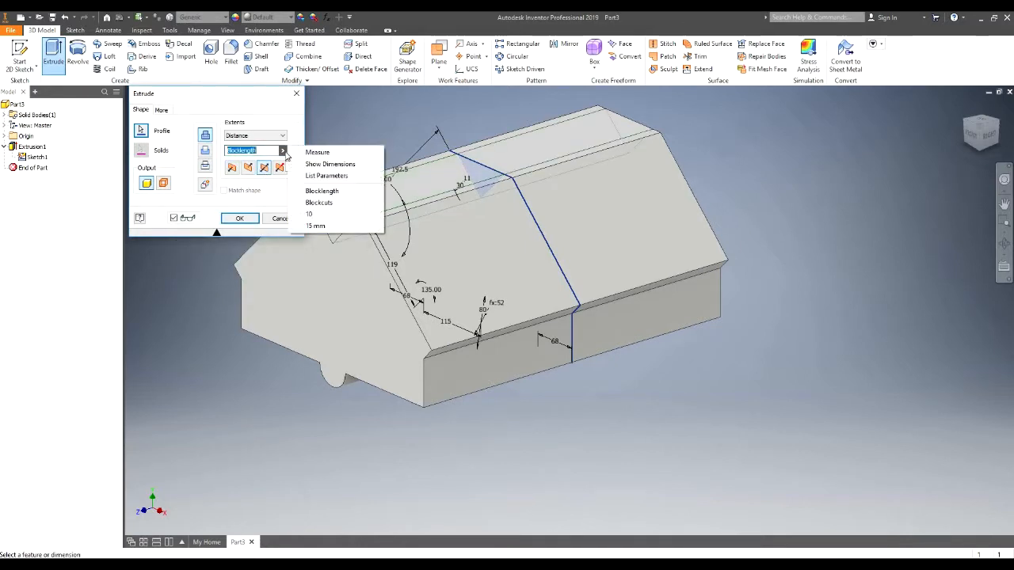
{"action": "left_click", "coordinate": [324, 175]}
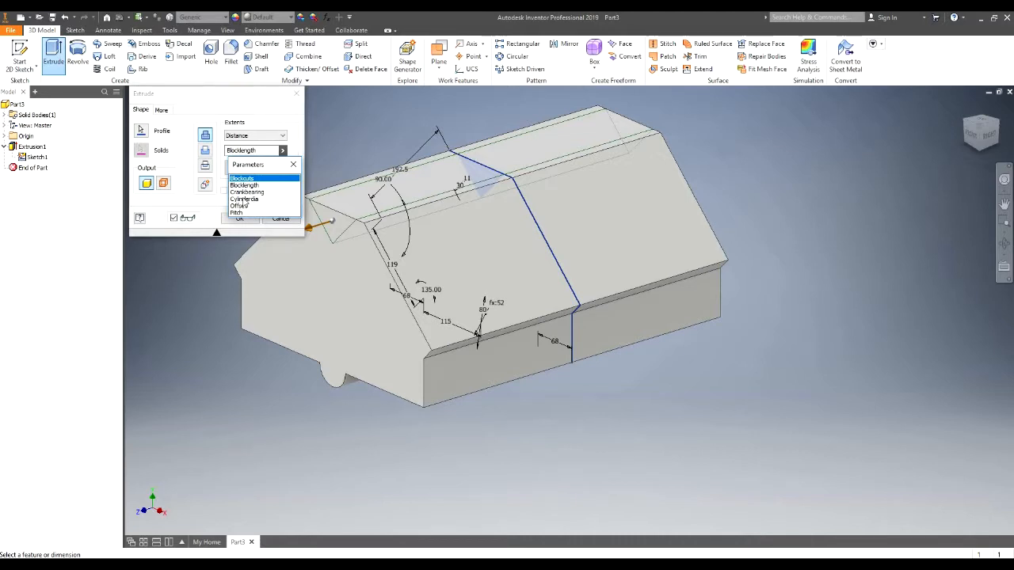
{"action": "left_click", "coordinate": [243, 178]}
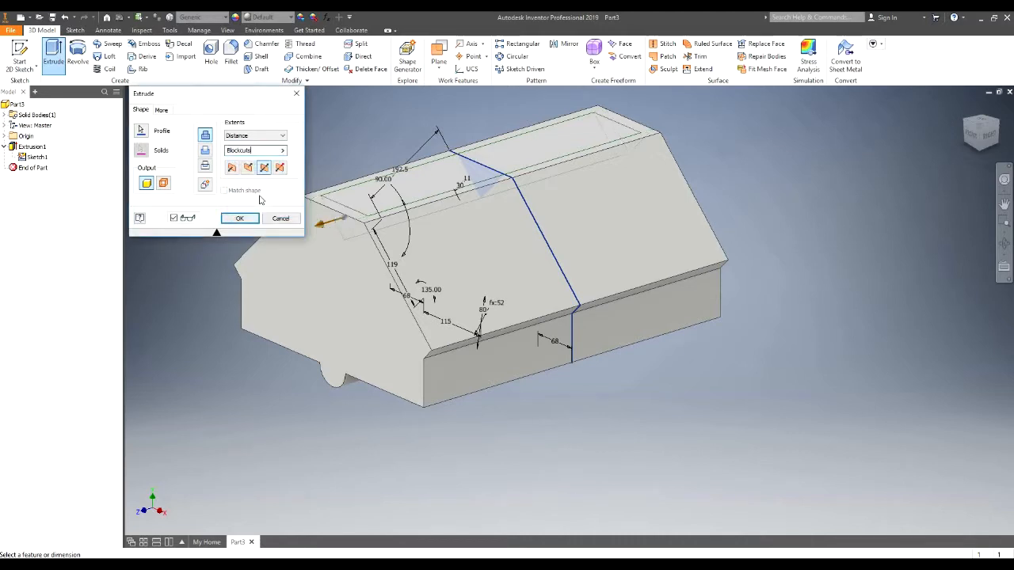
{"action": "left_click", "coordinate": [204, 156]}
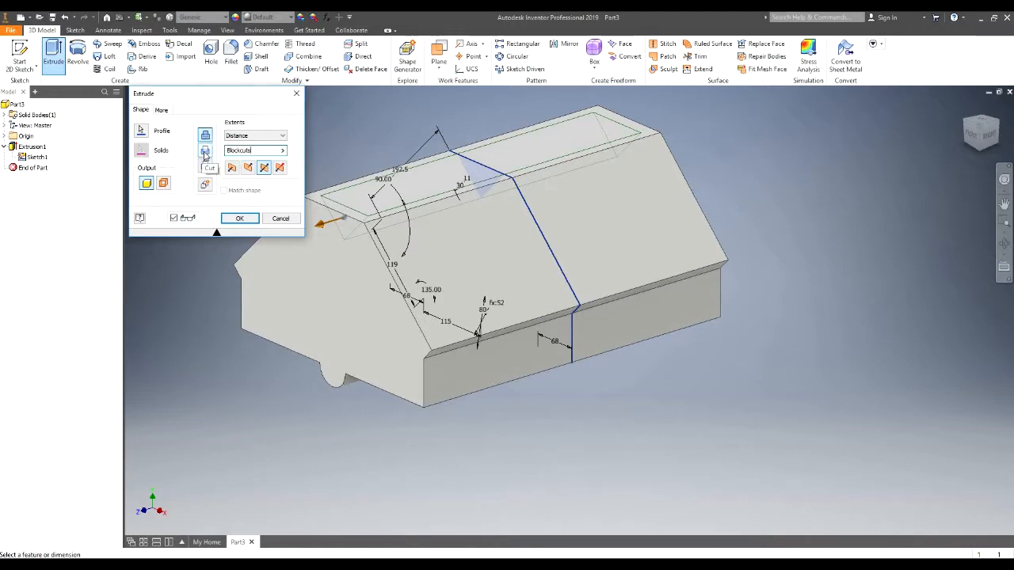
{"action": "scroll", "coordinate": [491, 160], "scroll_direction": "up", "scroll_amount": 3}
{"action": "scroll", "coordinate": [492, 161], "scroll_direction": "down", "scroll_amount": 4}
{"action": "mouse_move", "coordinate": [491, 161]}
{"action": "middle_mouse_down", "text": "shift"}
{"action": "mouse_move", "coordinate": [501, 173]}
{"action": "mouse_move", "coordinate": [482, 151]}
{"action": "middle_mouse_up", "text": "shift"}
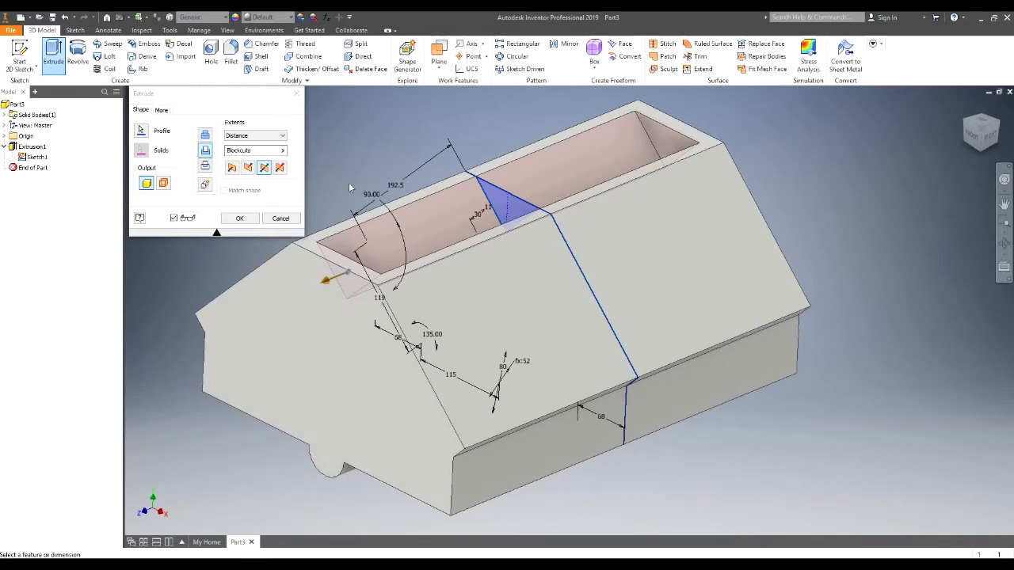
{"action": "left_click", "coordinate": [236, 219]}
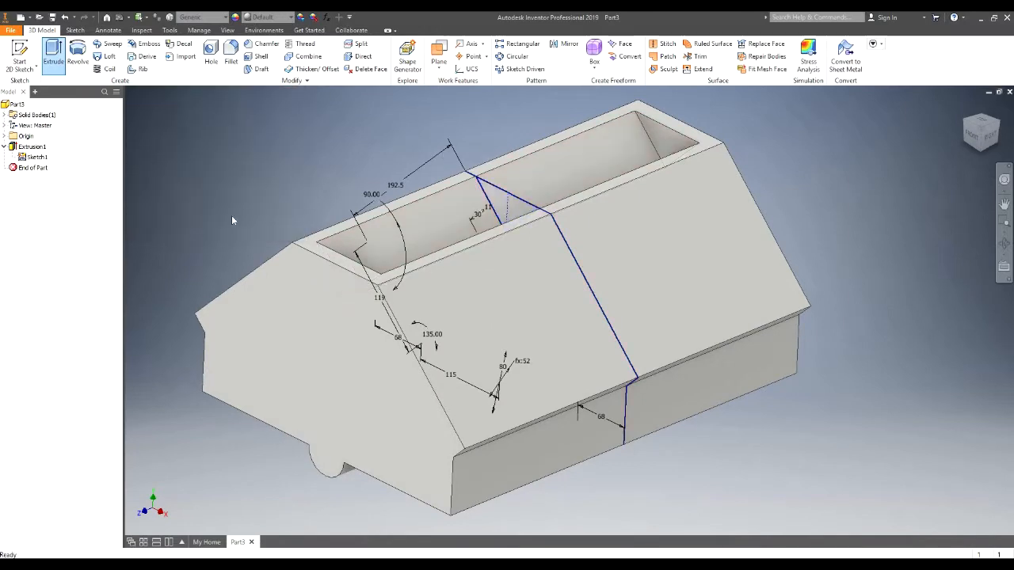
Reopen the front profile sketch and draw a 50 mm diameter circle in the main body, between the V and the right dashed line
{"action": "scroll", "coordinate": [327, 179], "scroll_direction": "up", "scroll_amount": 2}
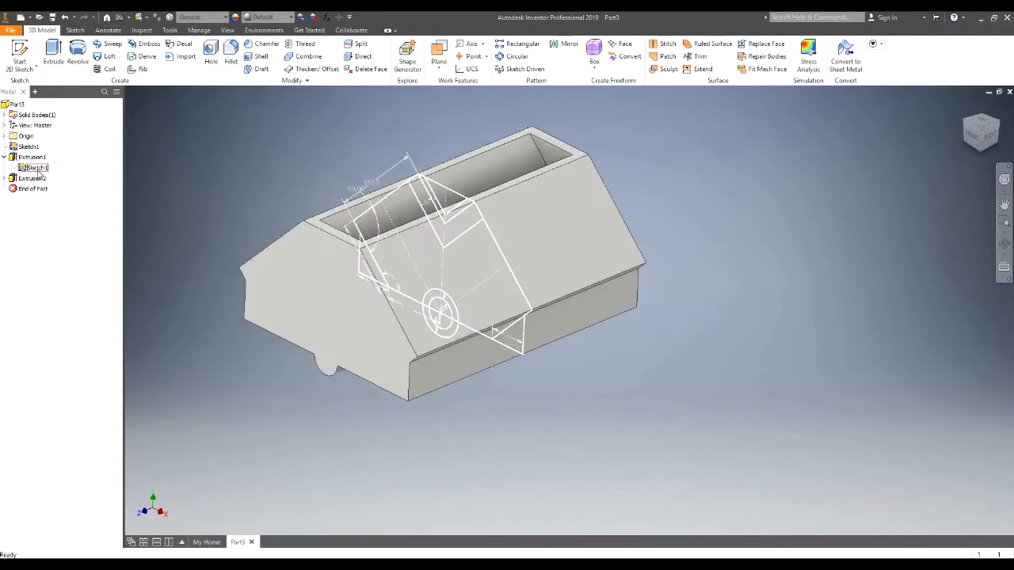
{"action": "double_click", "coordinate": [38, 169]}
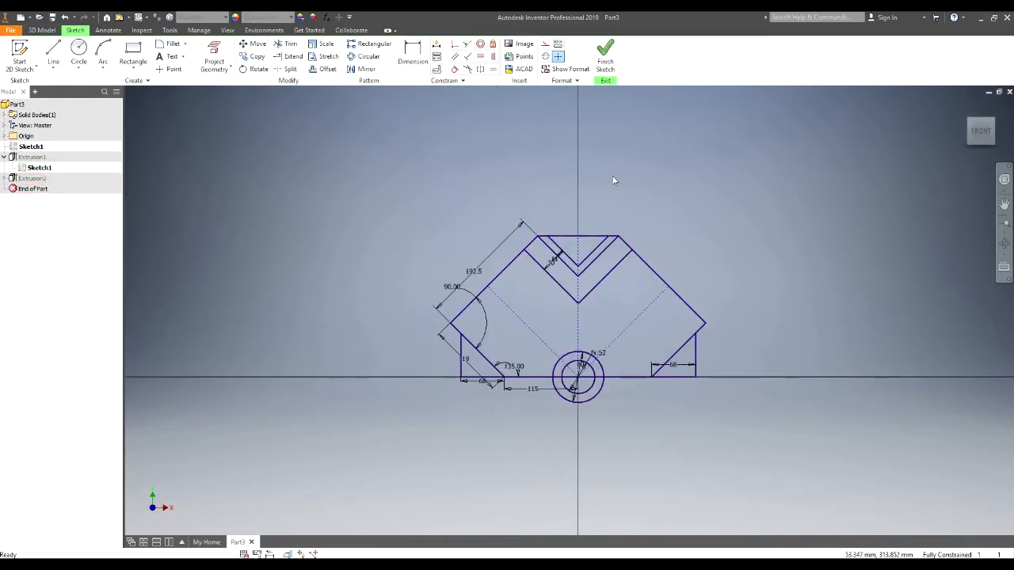
{"action": "scroll", "coordinate": [631, 298], "scroll_direction": "up", "scroll_amount": 3}
{"action": "scroll", "coordinate": [600, 306], "scroll_direction": "down", "scroll_amount": 5}
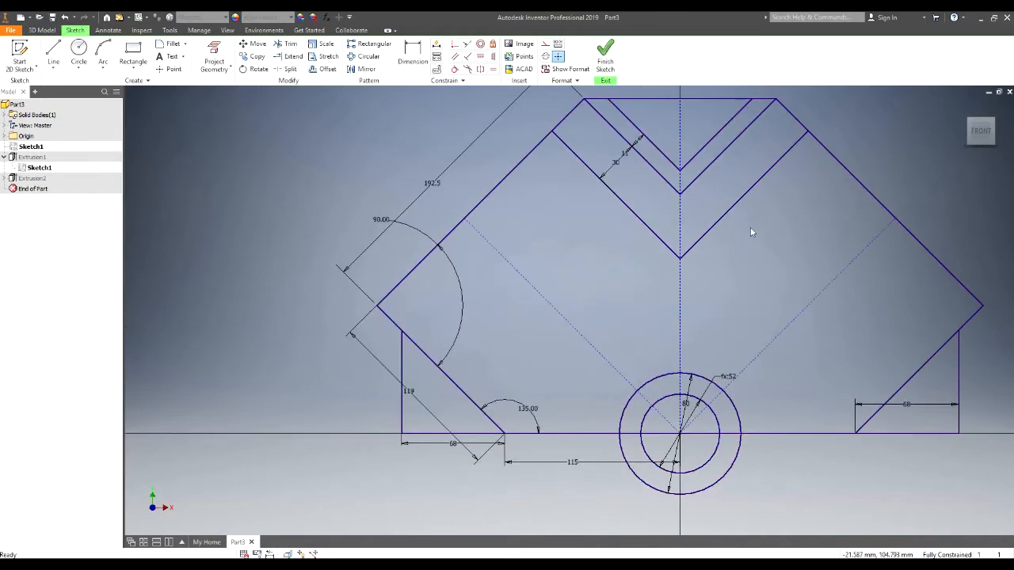
{"action": "middle_click_drag", "start_coordinate": [749, 228], "coordinate": [621, 276]}
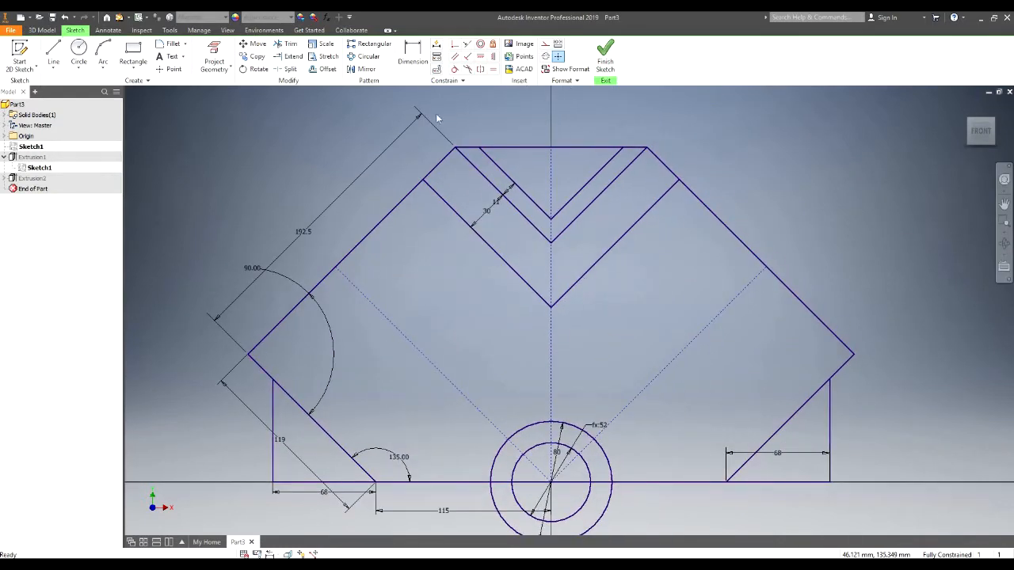
{"action": "left_click", "coordinate": [78, 56]}
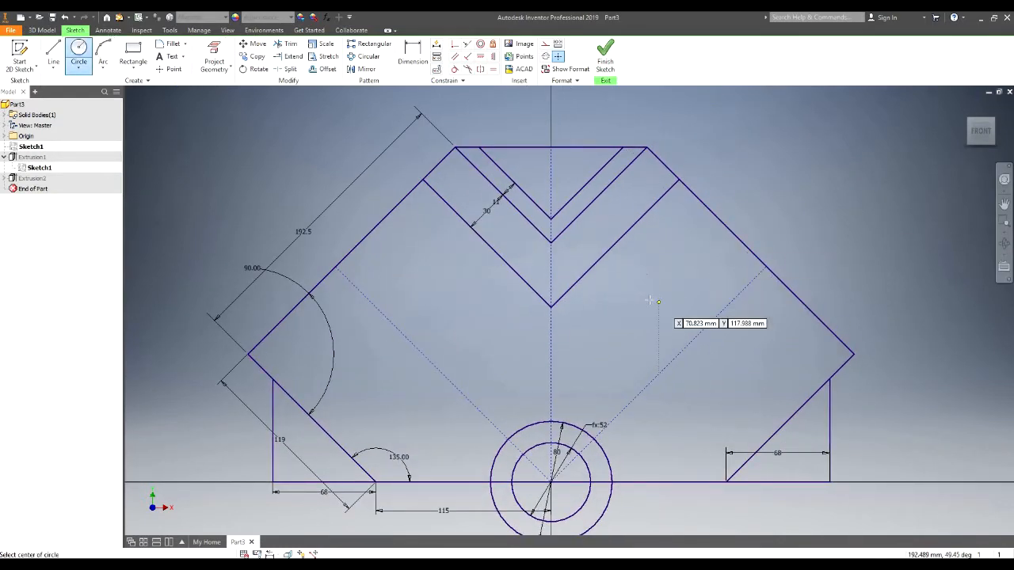
{"action": "left_click", "coordinate": [649, 300]}
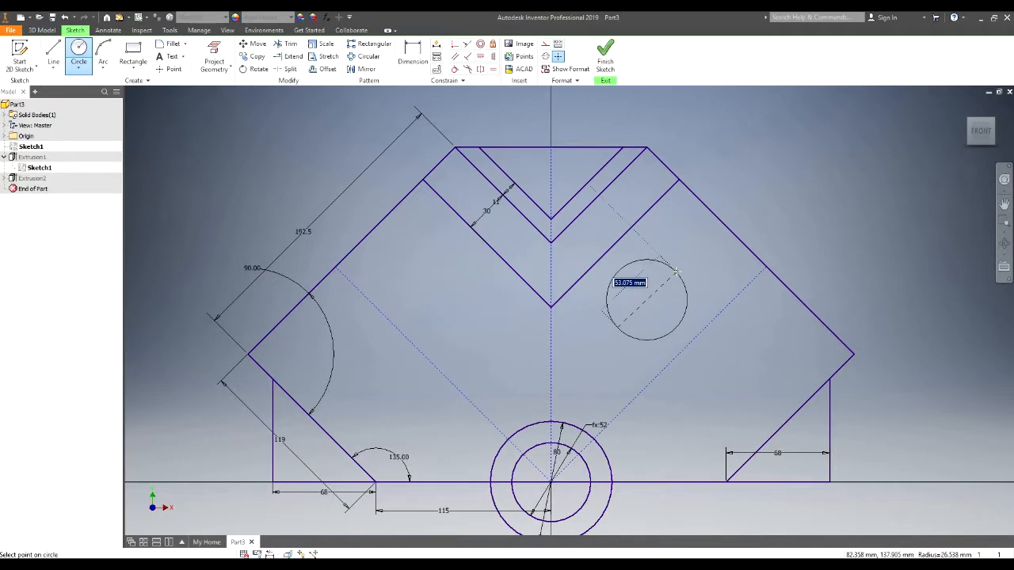
{"action": "type", "text": "50"}
{"action": "key", "text": "Return"}
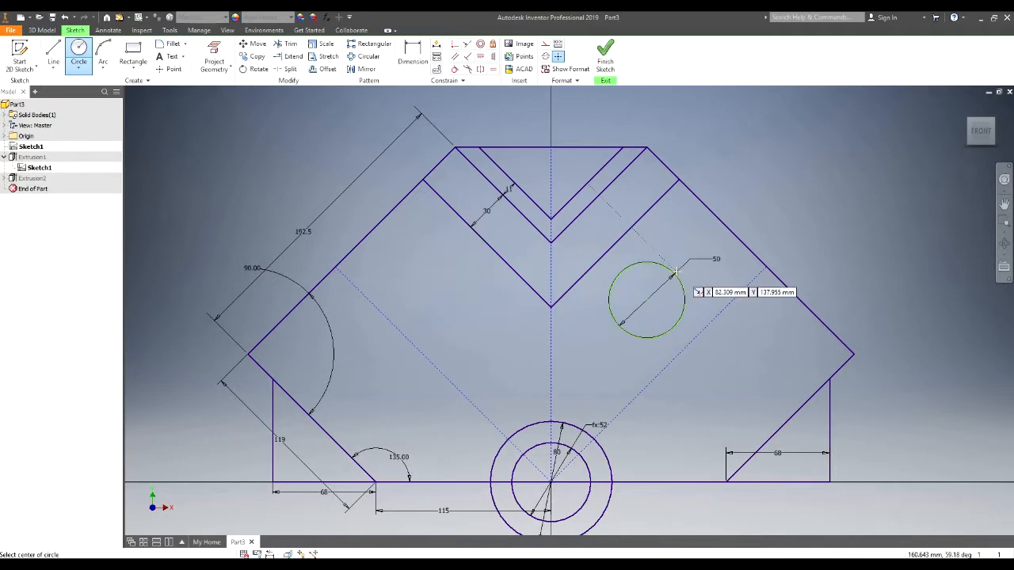
{"action": "key", "text": "Escape"}
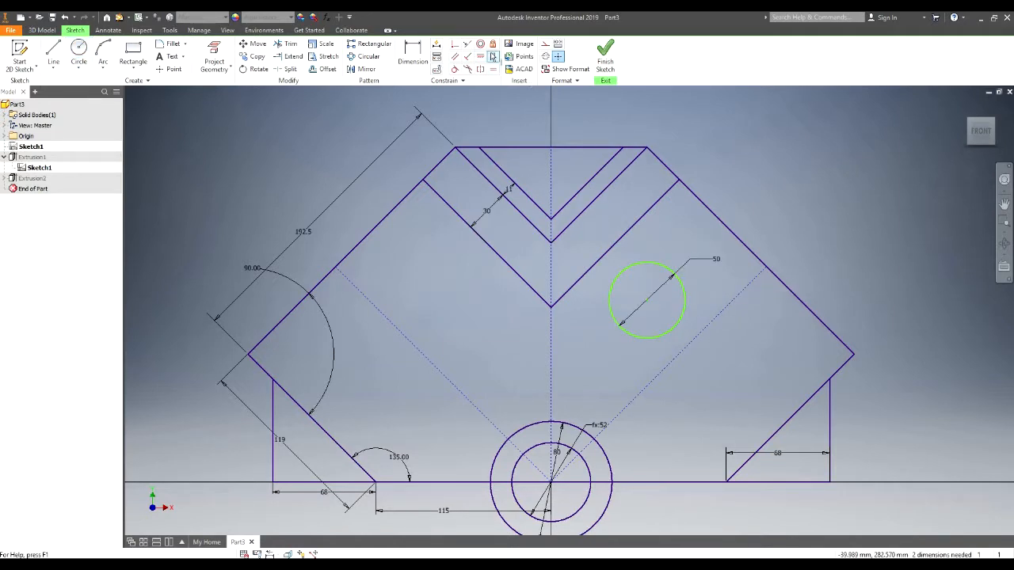
Constrain the 50 mm circle's centre vertically in line with the centre of the concentric crankshaft circles
{"action": "left_click", "coordinate": [491, 57]}
{"action": "left_click", "coordinate": [648, 300]}
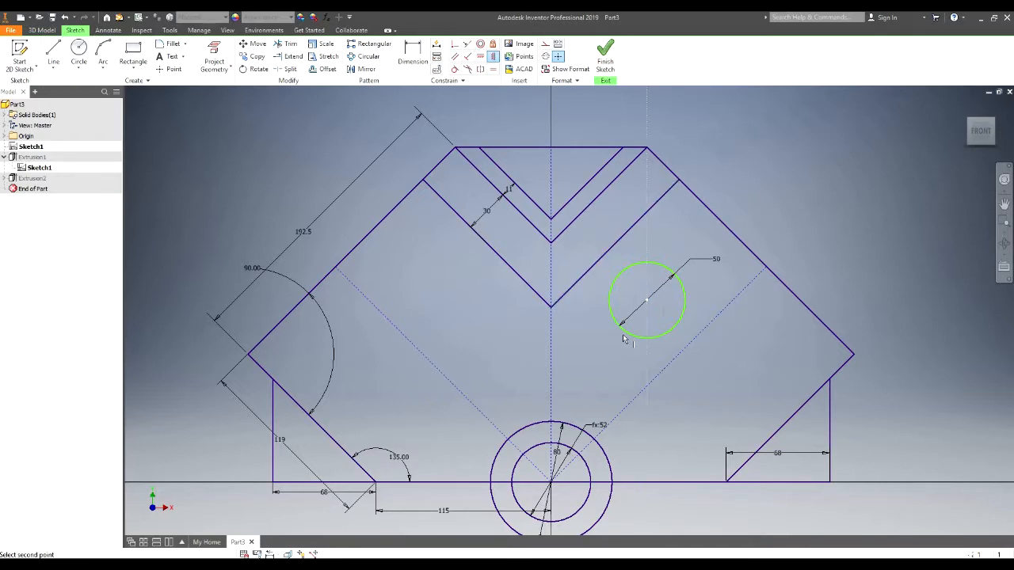
{"action": "left_click", "coordinate": [551, 481]}
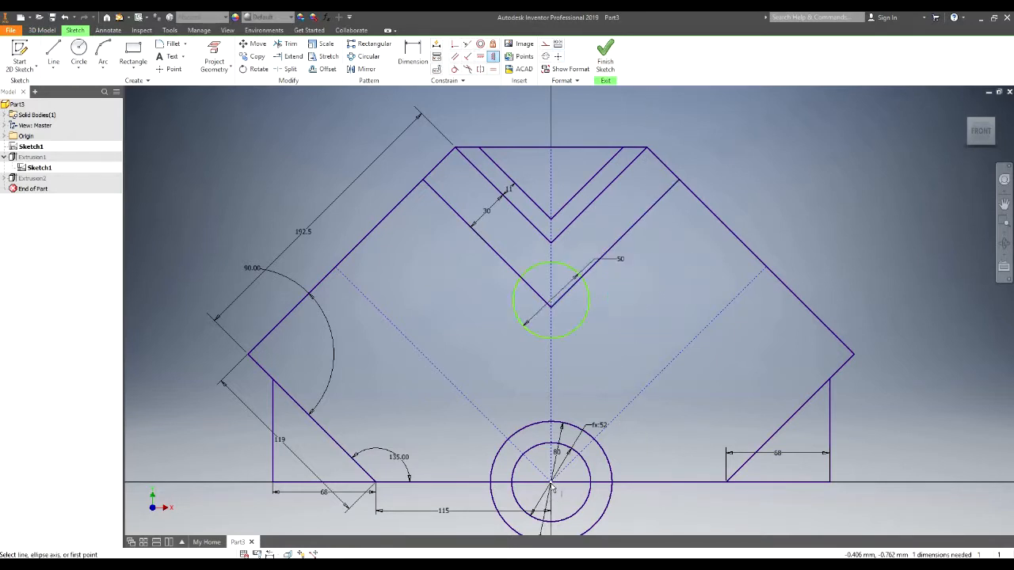
Dimension the vertical distance from the crankshaft circles' centre to the 50 mm circle's centre as 130 mm and finish the sketch
{"action": "left_click", "coordinate": [412, 60]}
{"action": "left_click", "coordinate": [578, 327]}
{"action": "left_click", "coordinate": [586, 332]}
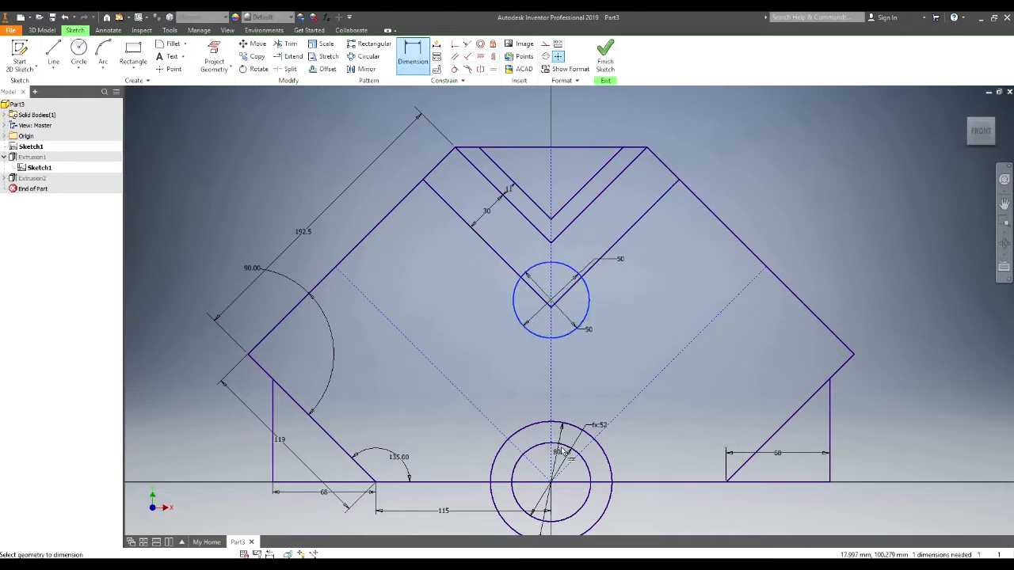
{"action": "left_click", "coordinate": [589, 472]}
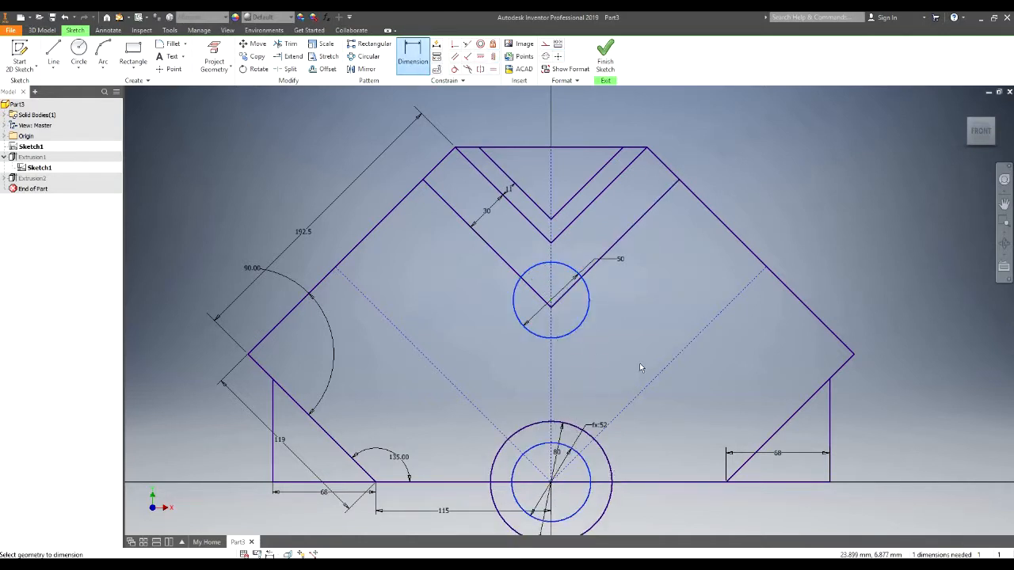
{"action": "left_click", "coordinate": [640, 361]}
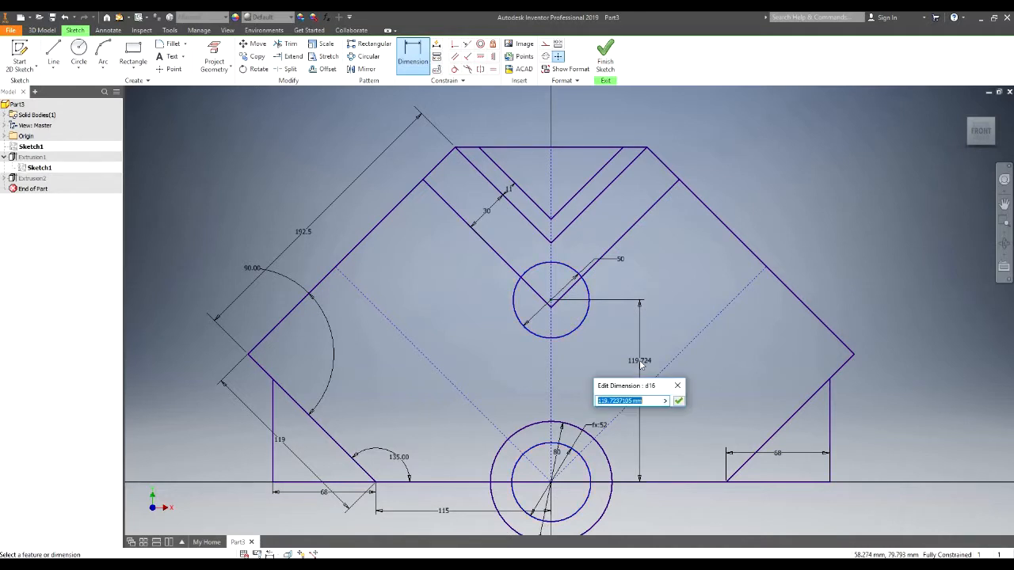
{"action": "type", "text": "130"}
{"action": "key", "text": "Return"}
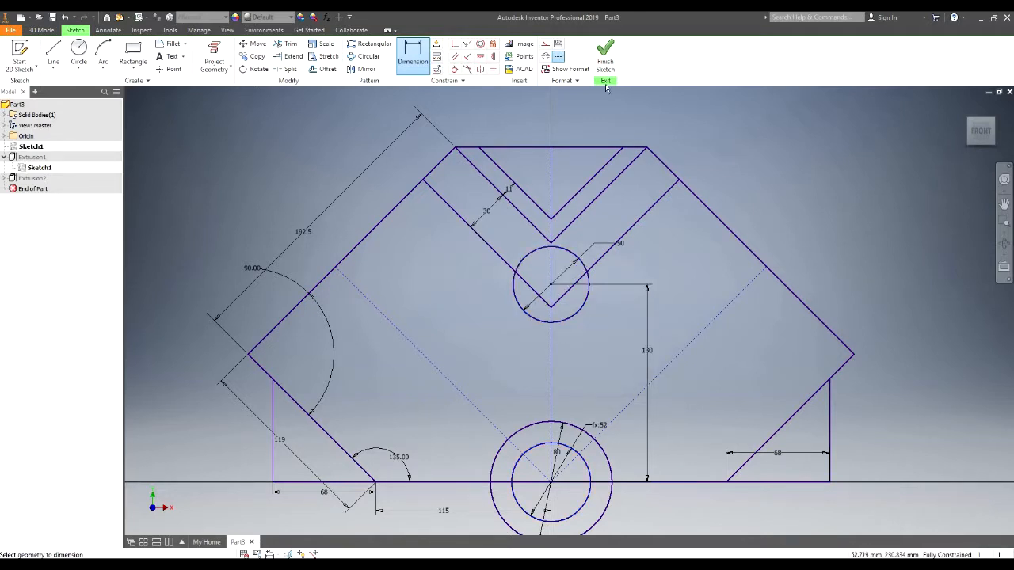
{"action": "left_click", "coordinate": [604, 57]}
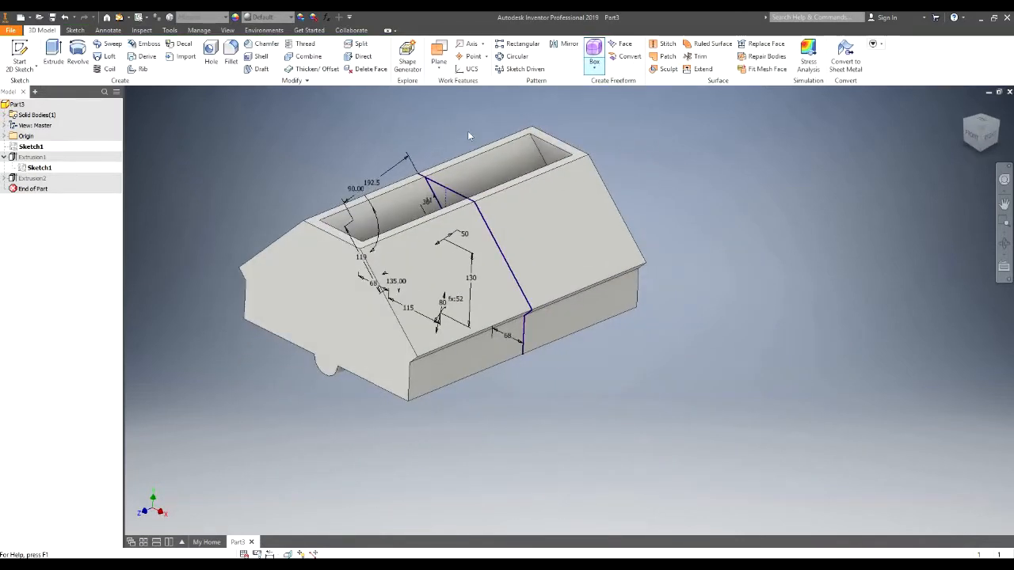
Cut the 50 mm circle and the inner 52 mm crankshaft circle symmetrically through the whole block with Extrude, using the All extent
{"action": "left_click", "coordinate": [52, 58]}
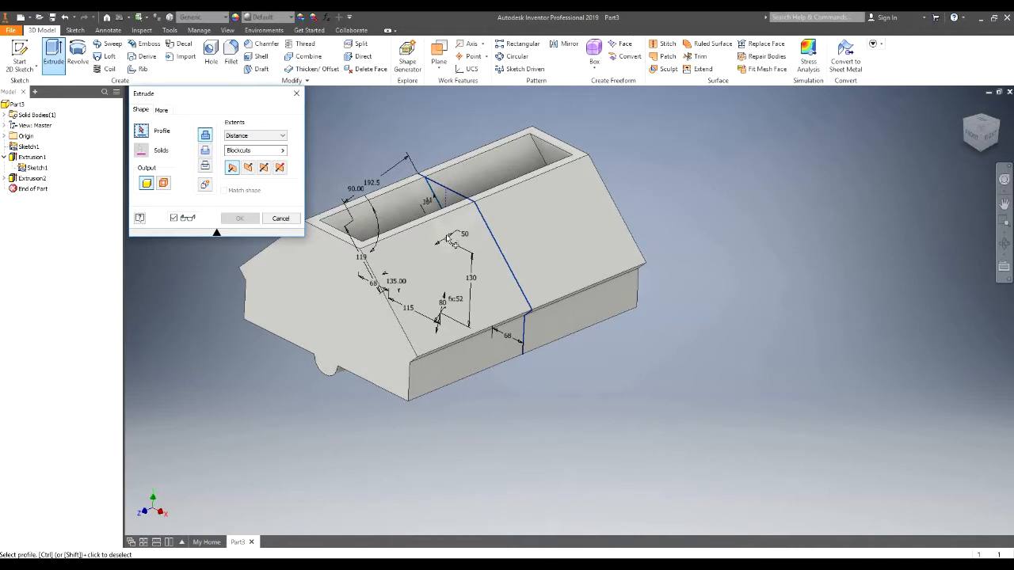
{"action": "left_click", "coordinate": [439, 240]}
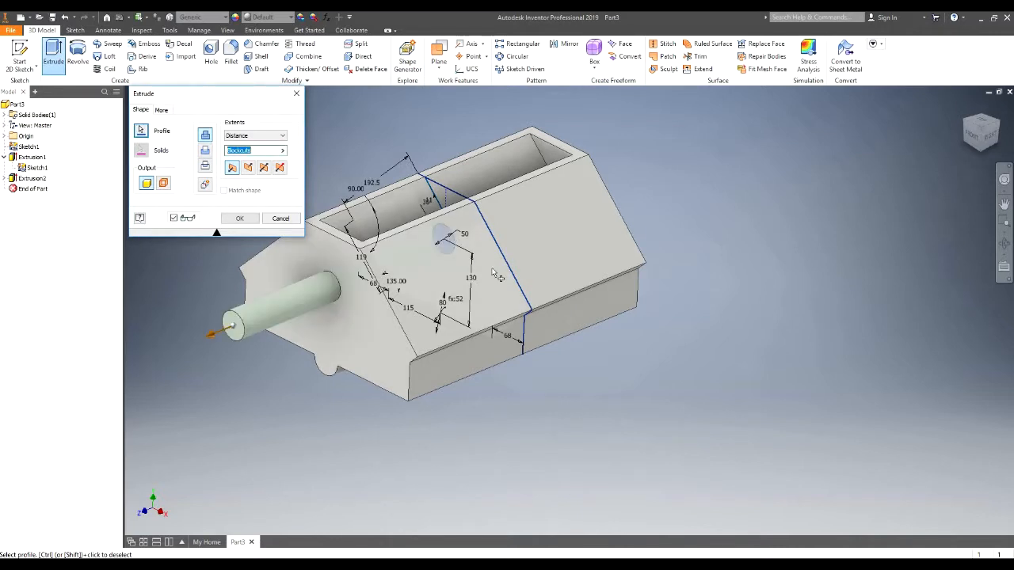
{"action": "middle_click_drag", "start_coordinate": [483, 242], "coordinate": [463, 279], "text": "shift"}
{"action": "scroll", "coordinate": [451, 294], "scroll_direction": "down", "scroll_amount": 2}
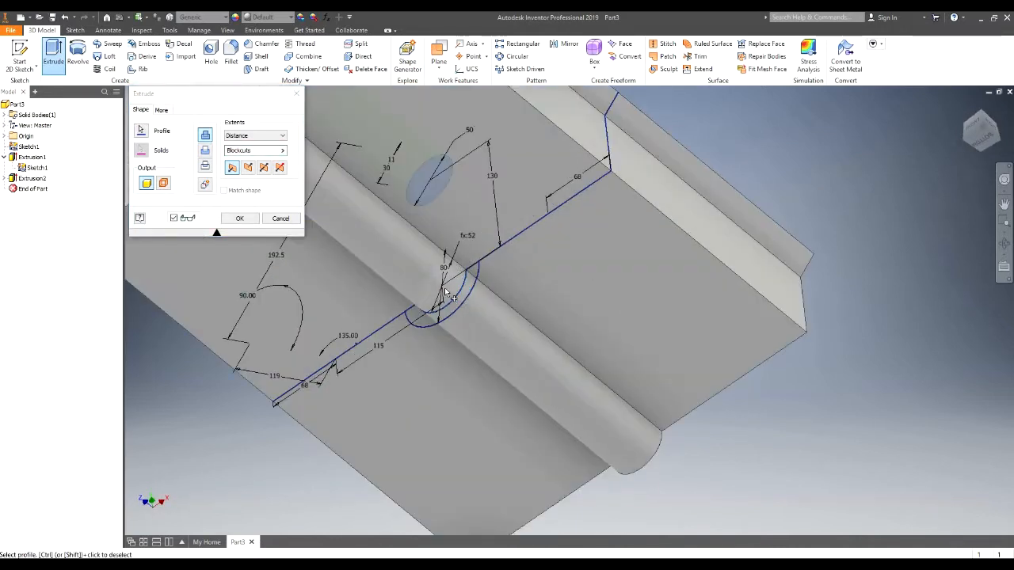
{"action": "left_click", "coordinate": [447, 295]}
{"action": "scroll", "coordinate": [522, 293], "scroll_direction": "up", "scroll_amount": 5}
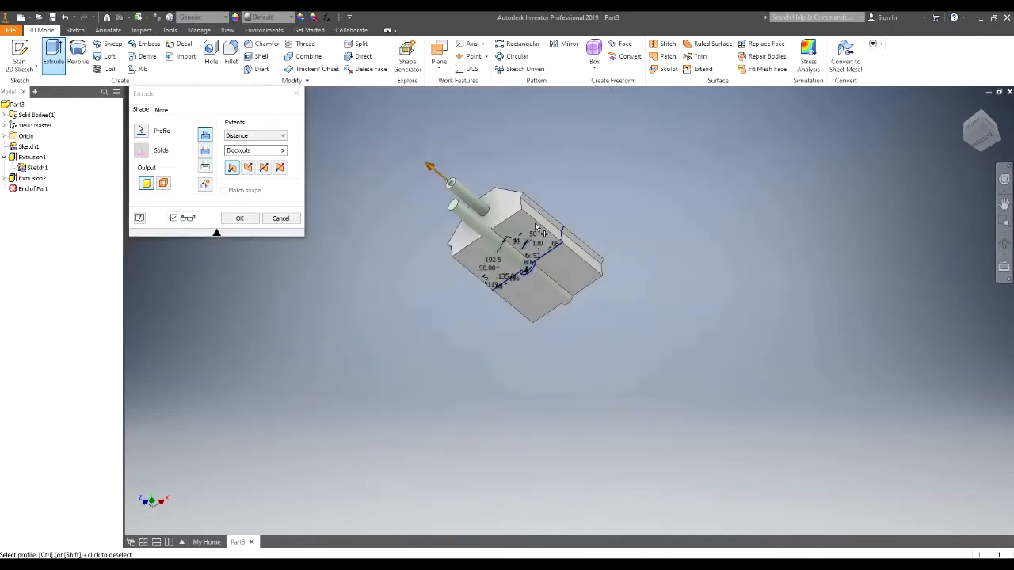
{"action": "scroll", "coordinate": [546, 230], "scroll_direction": "down", "scroll_amount": 2}
{"action": "middle_click_drag", "start_coordinate": [547, 223], "coordinate": [499, 293], "text": "shift"}
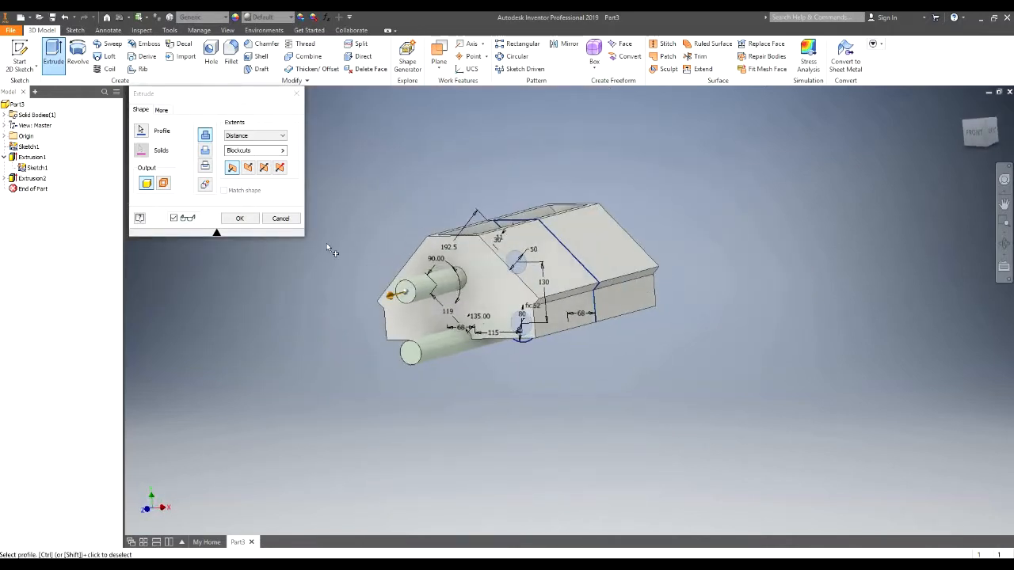
{"action": "left_click", "coordinate": [265, 170]}
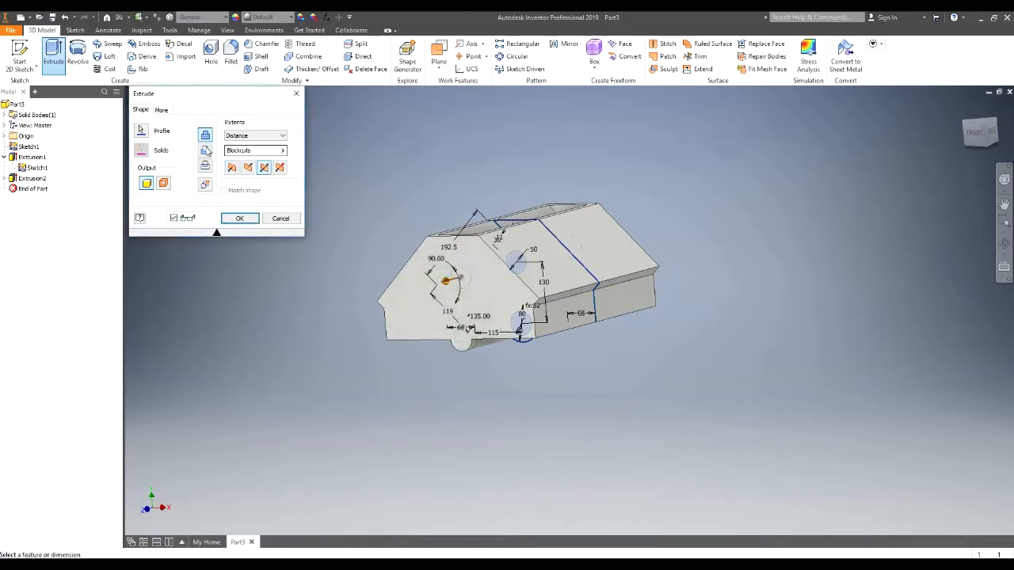
{"action": "left_click", "coordinate": [206, 151]}
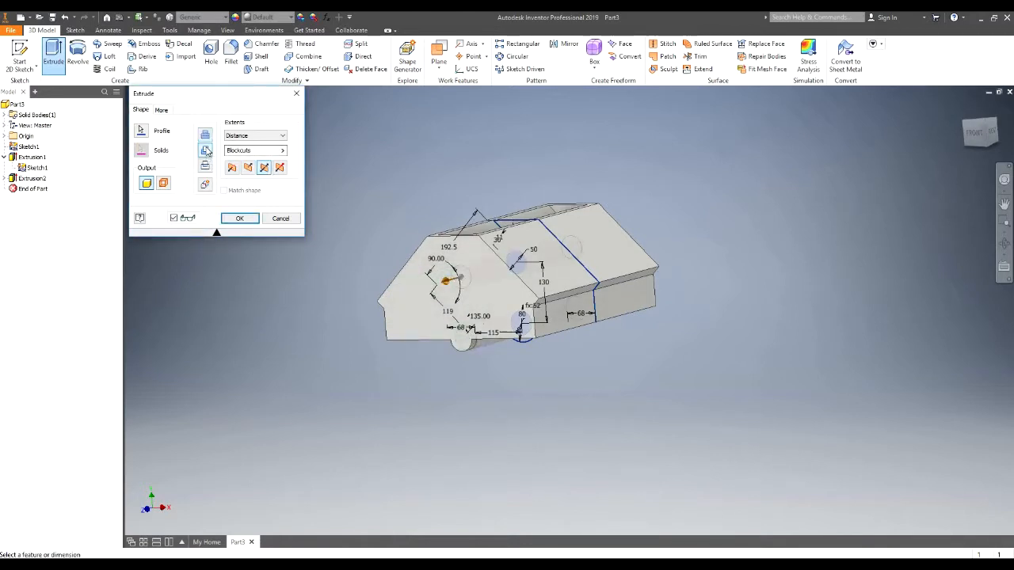
{"action": "left_click", "coordinate": [279, 136]}
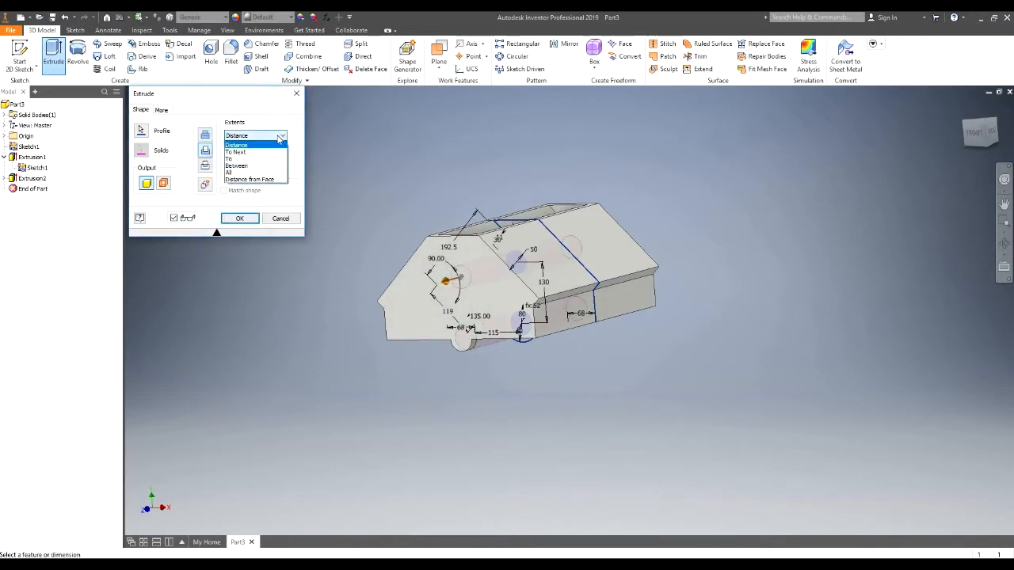
{"action": "left_click", "coordinate": [249, 180]}
{"action": "middle_click_drag", "start_coordinate": [601, 232], "coordinate": [487, 309], "text": "shift"}
{"action": "scroll", "coordinate": [487, 309], "scroll_direction": "up", "scroll_amount": 3}
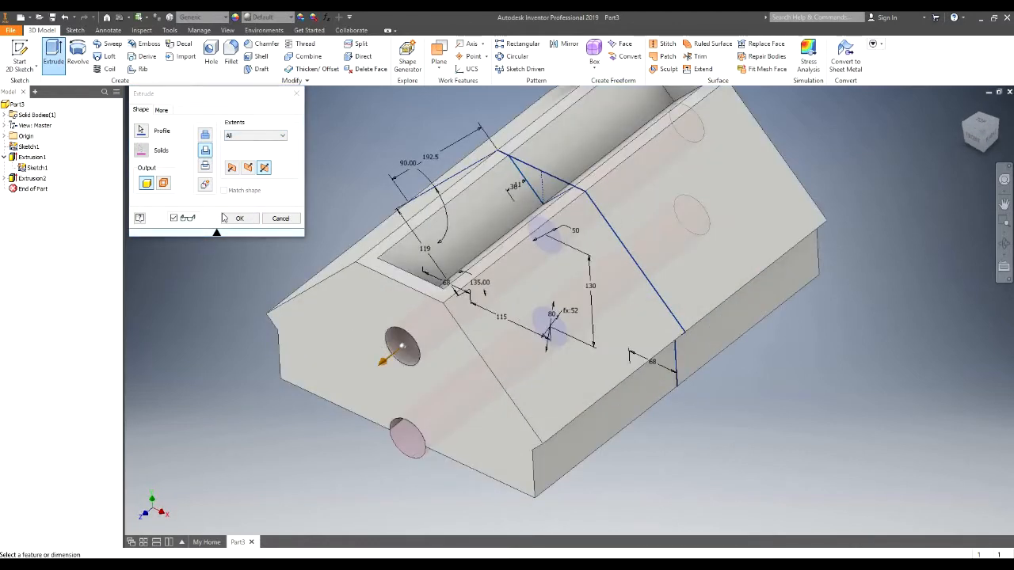
{"action": "left_click", "coordinate": [237, 217]}
Hide the shared front profile sketch so only the solid block is displayed
{"action": "scroll", "coordinate": [316, 174], "scroll_direction": "down", "scroll_amount": 5}
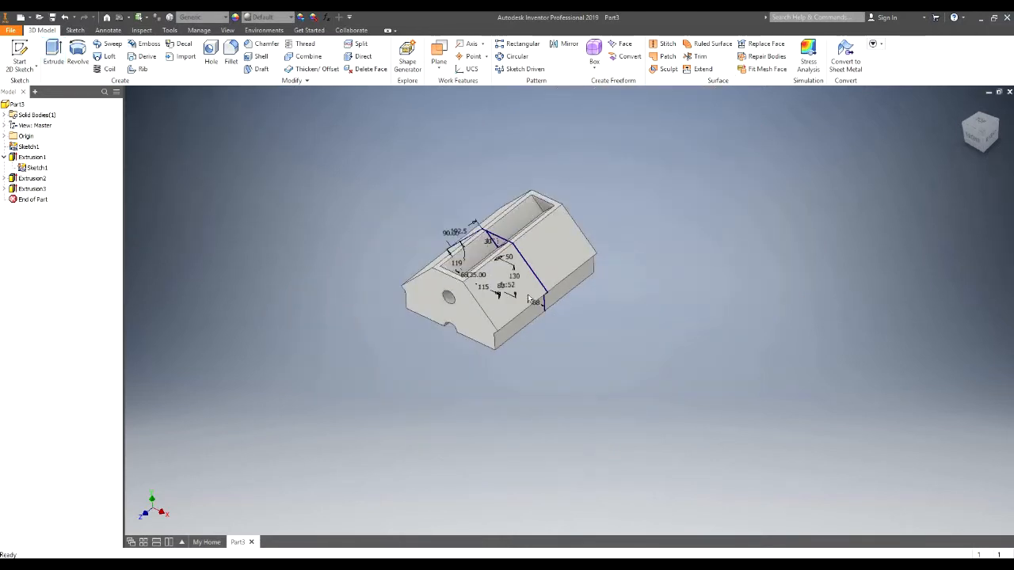
{"action": "scroll", "coordinate": [513, 262], "scroll_direction": "up", "scroll_amount": 3}
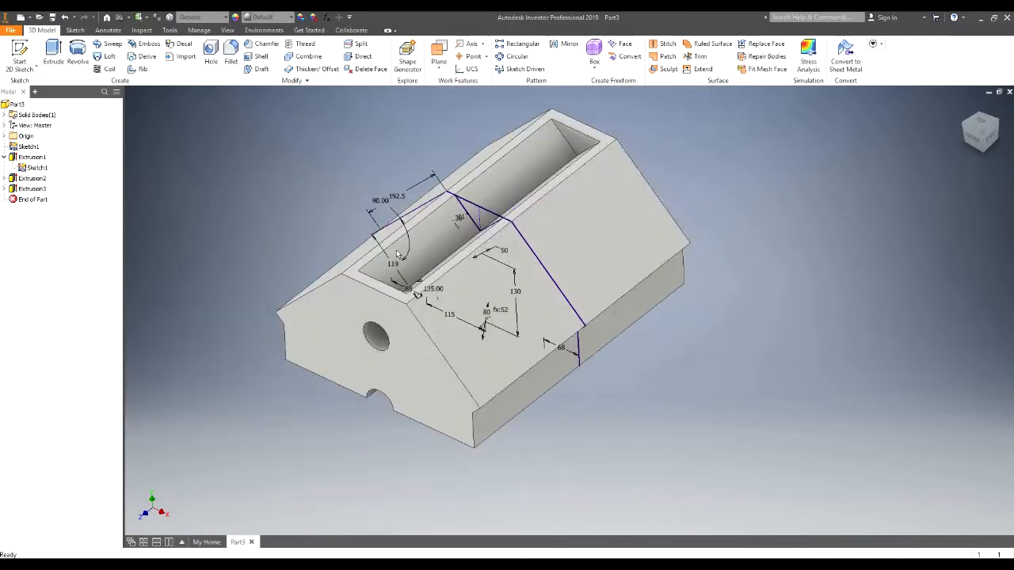
{"action": "right_click", "coordinate": [24, 151]}
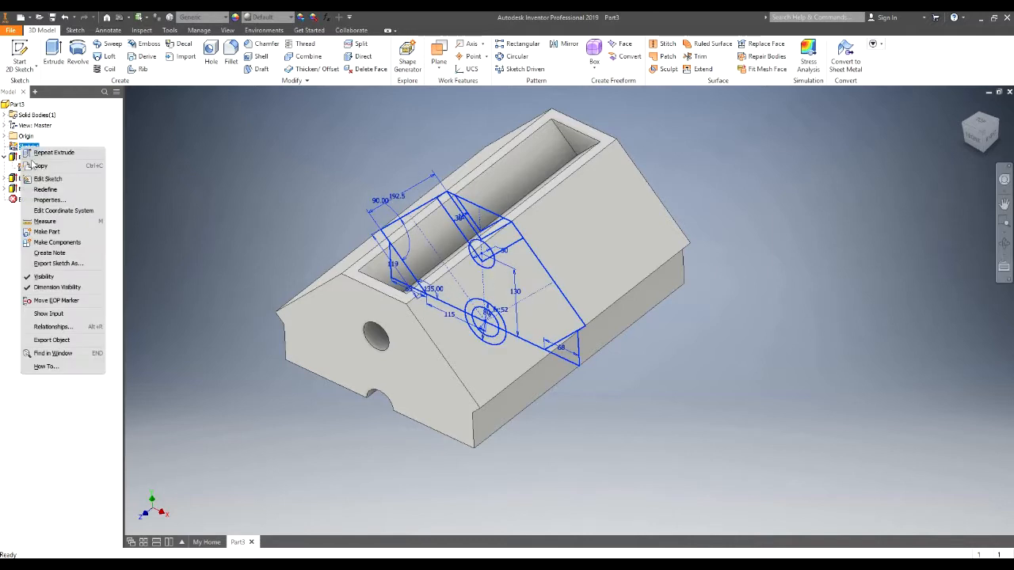
{"action": "left_click", "coordinate": [67, 277]}
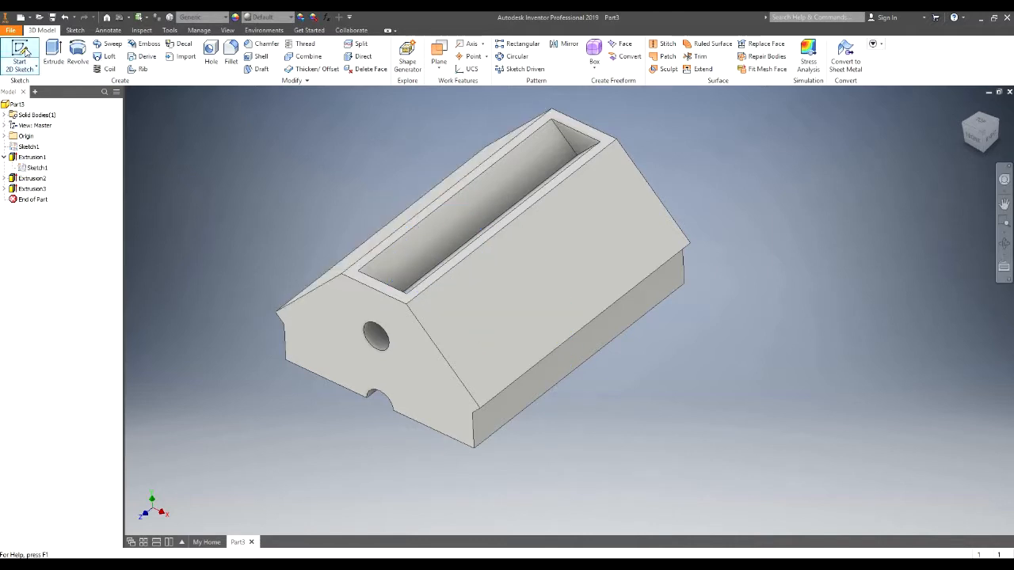
Start a new sketch on the block's right sloped face and project the cut edges as its outline
{"action": "left_click", "coordinate": [22, 54]}
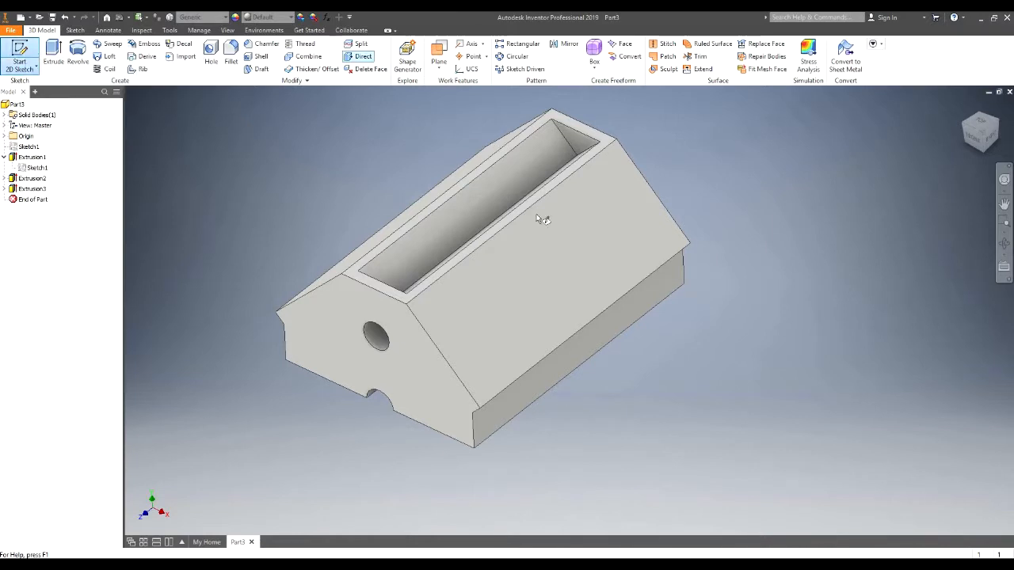
{"action": "left_click", "coordinate": [574, 281]}
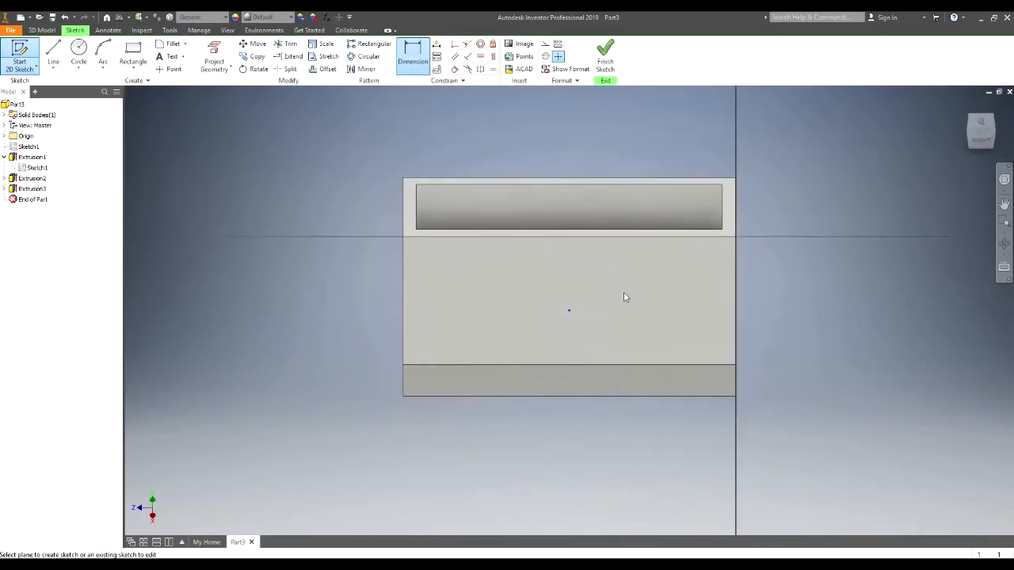
{"action": "scroll", "coordinate": [658, 303], "scroll_direction": "down", "scroll_amount": 3}
{"action": "middle_click_drag", "start_coordinate": [468, 317], "coordinate": [514, 316]}
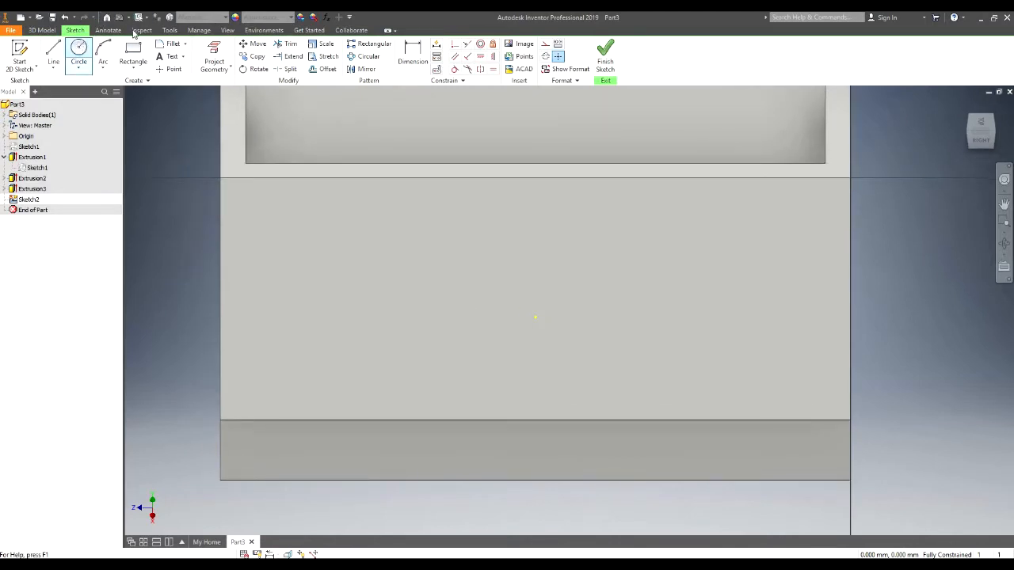
{"action": "left_click", "coordinate": [214, 67]}
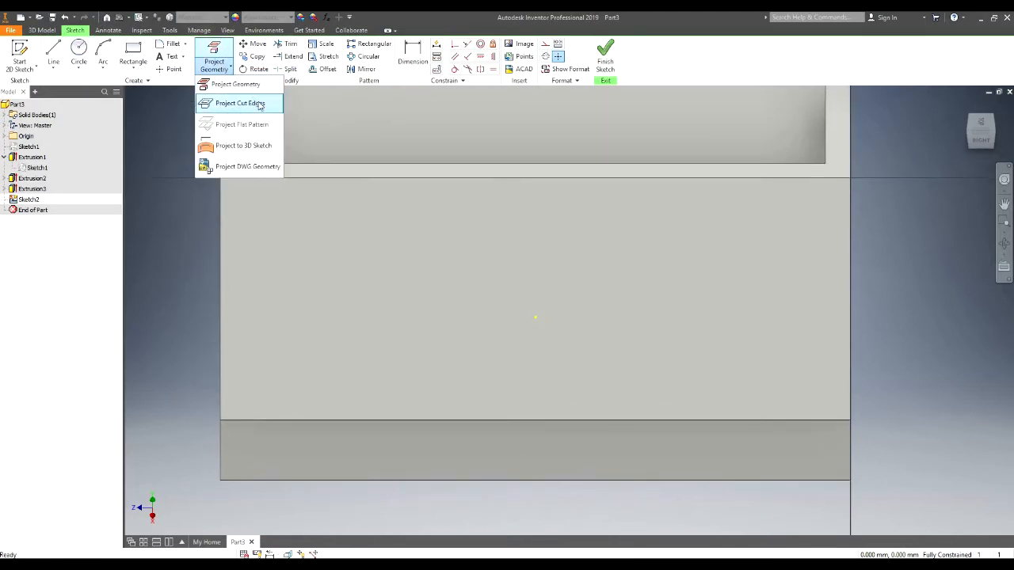
{"action": "left_click", "coordinate": [259, 104]}
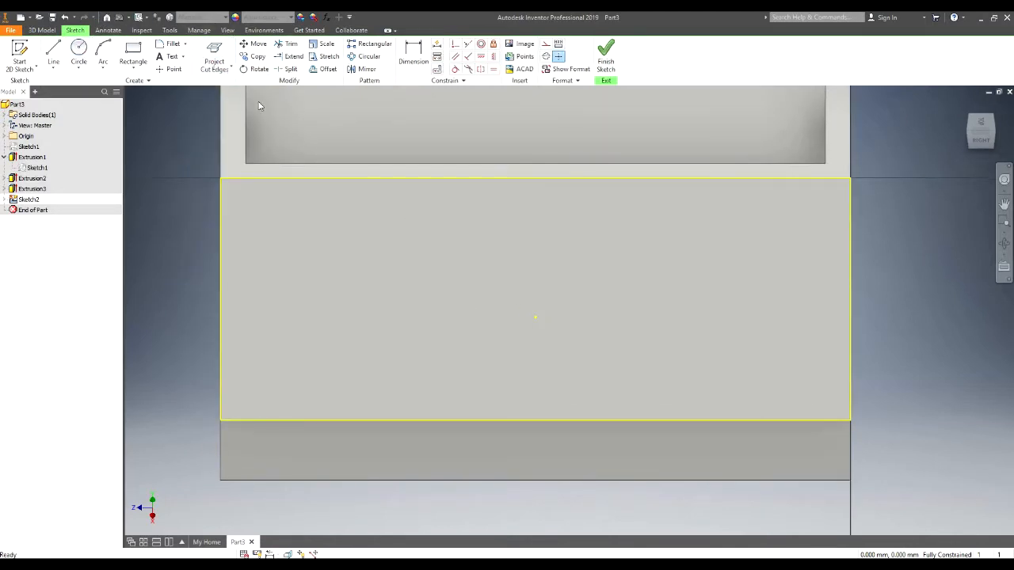
Place a sketch point in the upper-left area of the projected face outline
{"action": "left_click", "coordinate": [178, 72]}
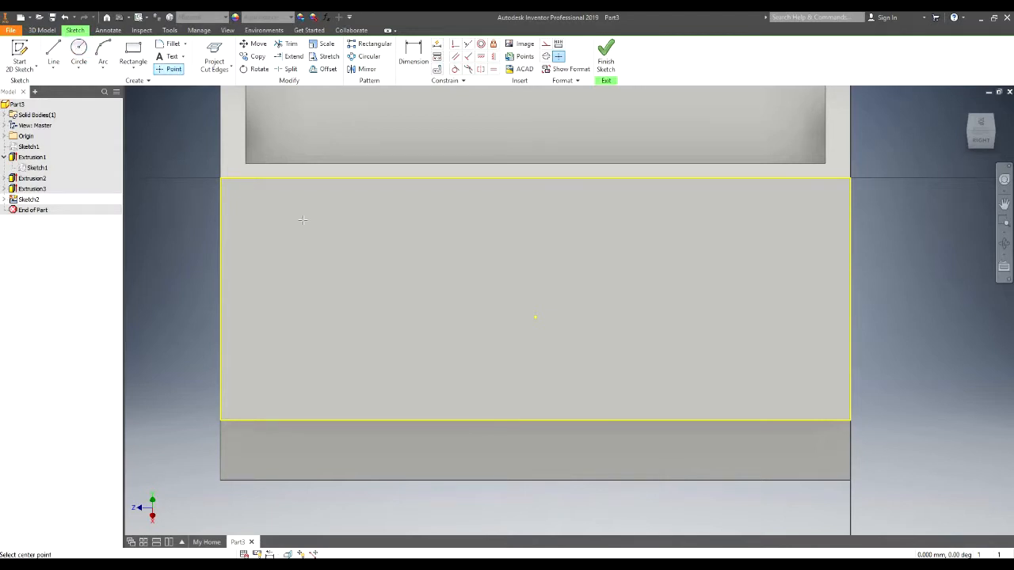
{"action": "left_click", "coordinate": [299, 274]}
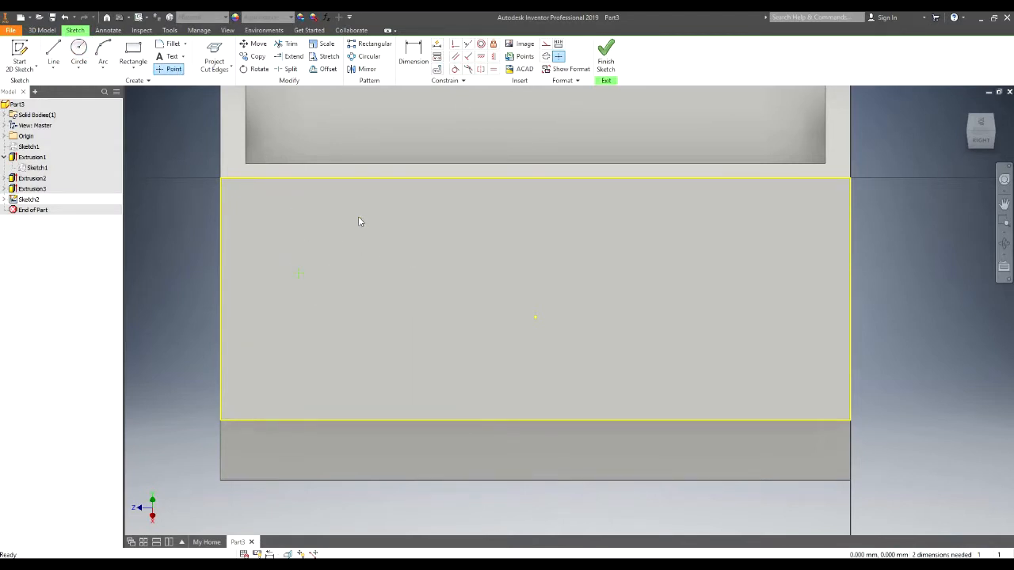
{"action": "key", "text": "Escape"}
{"action": "scroll", "coordinate": [387, 264], "scroll_direction": "down", "scroll_amount": 5}
{"action": "scroll", "coordinate": [448, 238], "scroll_direction": "up", "scroll_amount": 3}
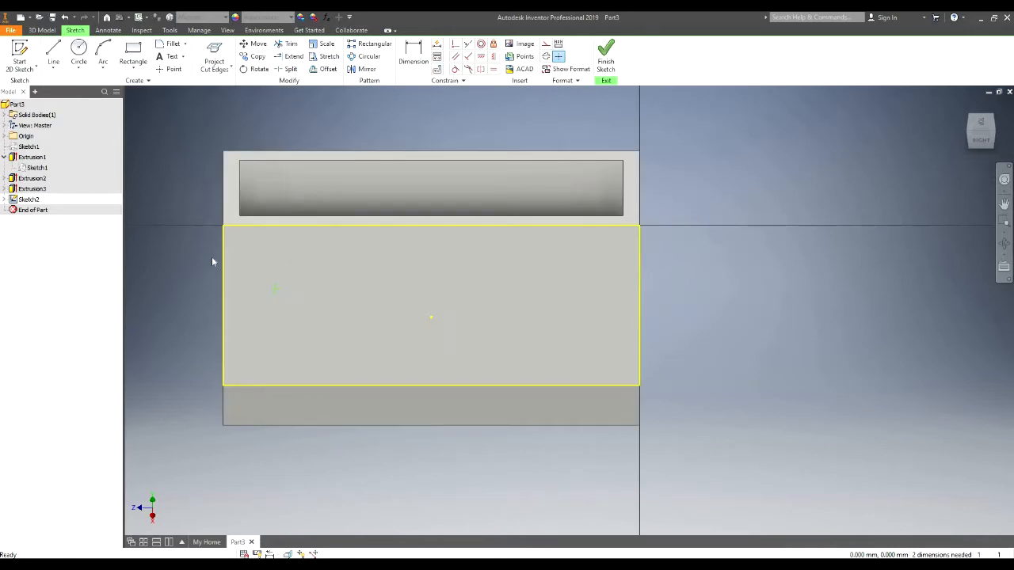
Draw a vertical line about 766 mm long through the face's centre point, extending beyond the block at both ends
{"action": "left_click", "coordinate": [53, 54]}
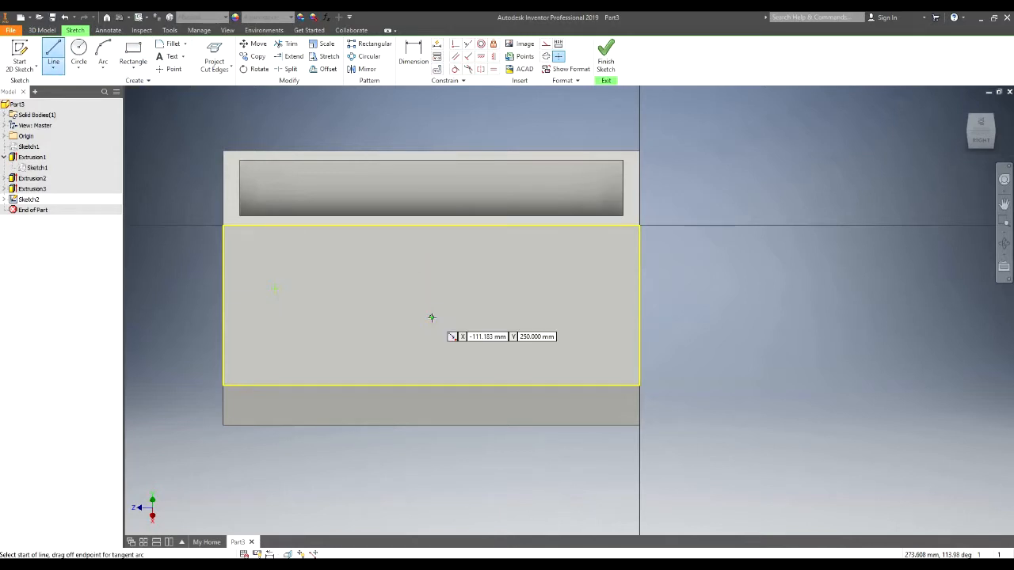
{"action": "scroll", "coordinate": [432, 318], "scroll_direction": "down", "scroll_amount": 5}
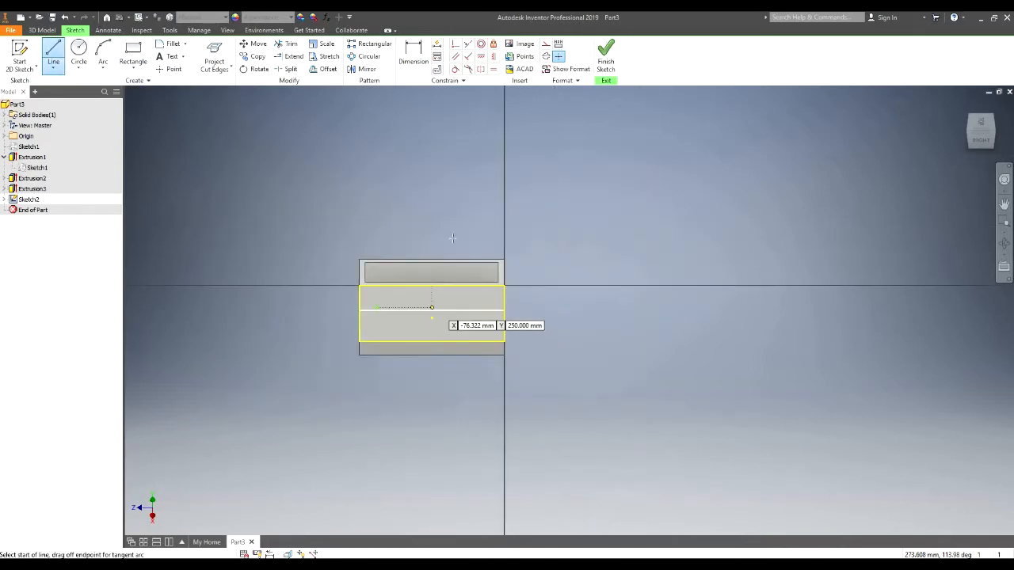
{"action": "left_click", "coordinate": [432, 204]}
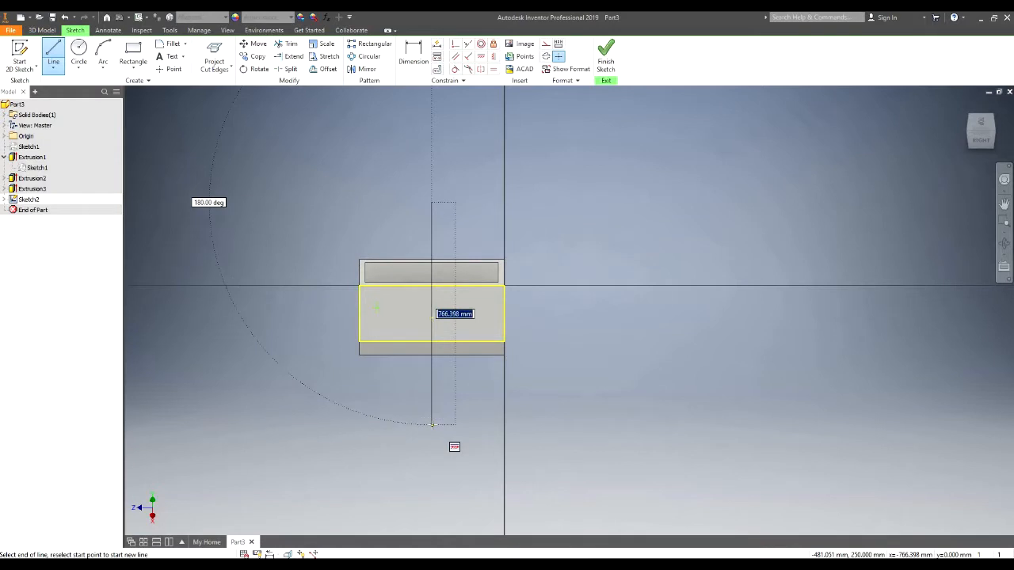
{"action": "left_click", "coordinate": [431, 424]}
{"action": "key", "text": "Escape"}
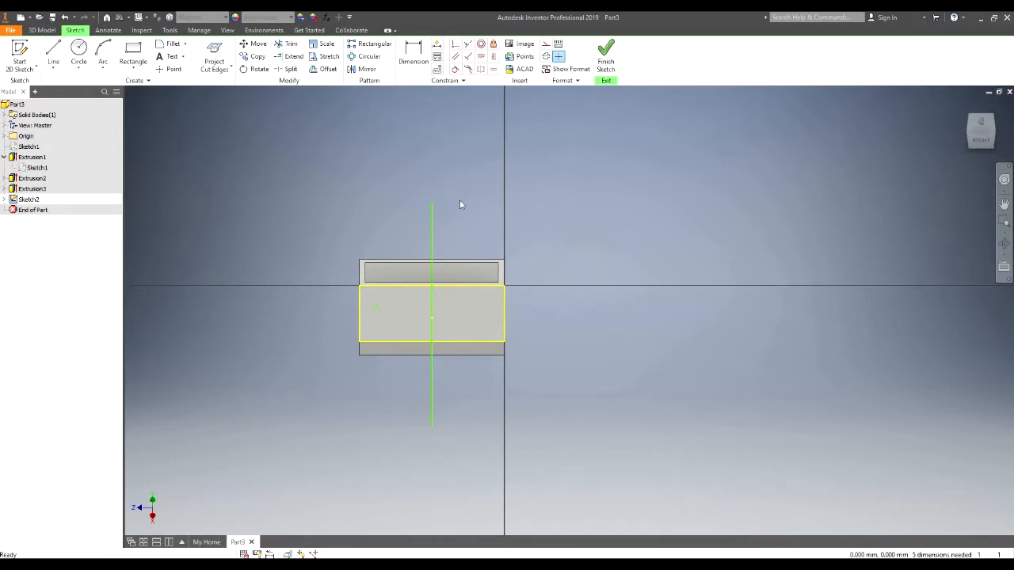
Offset the vertical centre line about 43 mm toward the sketch point, making a parallel second line
{"action": "scroll", "coordinate": [438, 239], "scroll_direction": "up", "scroll_amount": 4}
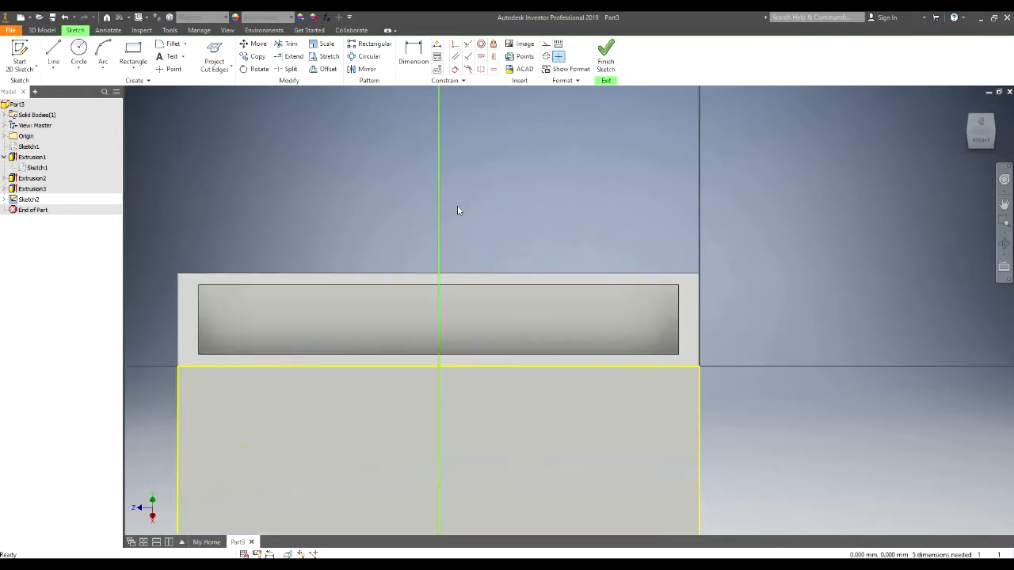
{"action": "key", "text": "o"}
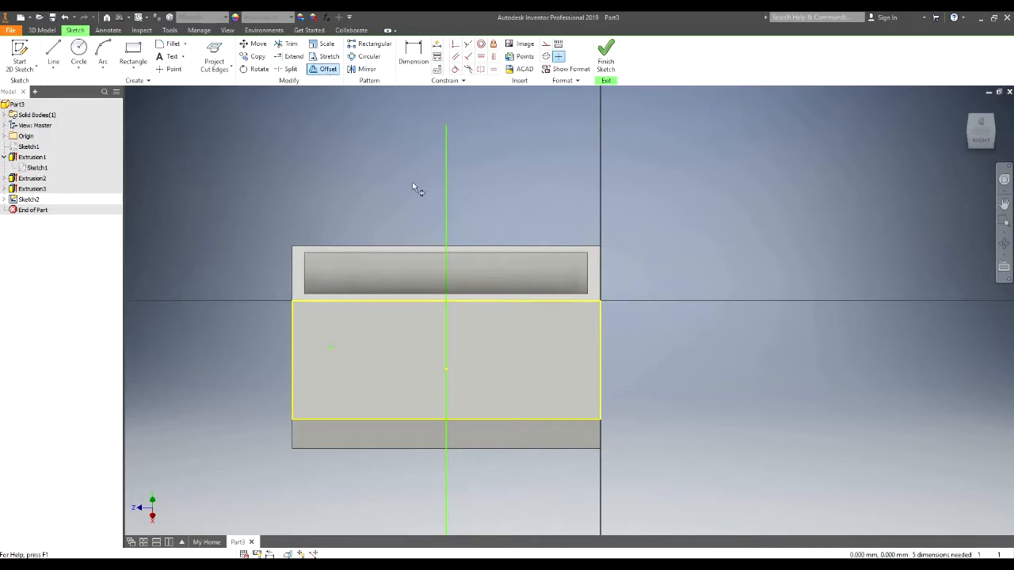
{"action": "left_click", "coordinate": [445, 194]}
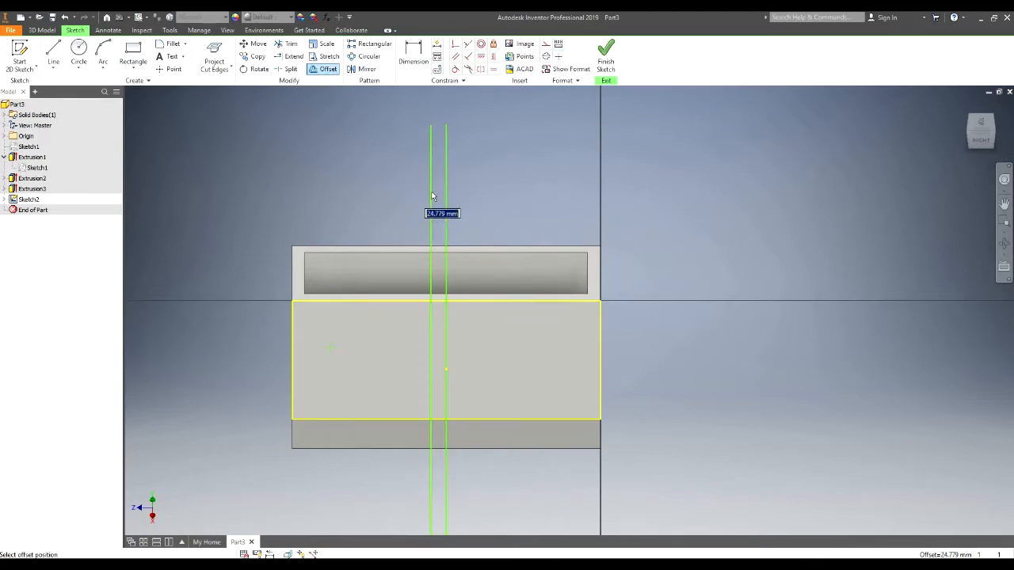
{"action": "left_click", "coordinate": [421, 194]}
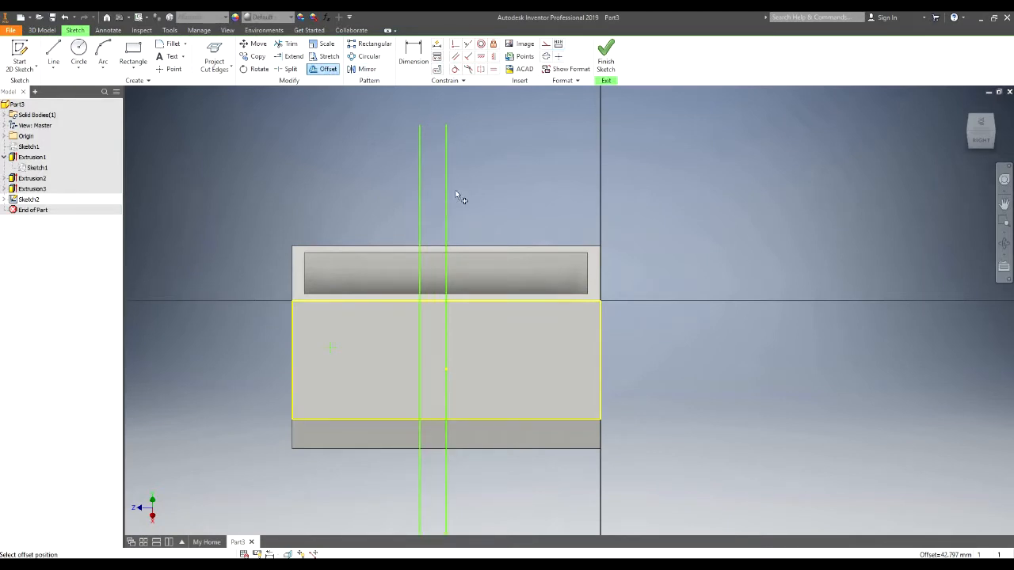
{"action": "scroll", "coordinate": [442, 218], "scroll_direction": "down", "scroll_amount": 3}
{"action": "scroll", "coordinate": [415, 190], "scroll_direction": "up", "scroll_amount": 4}
{"action": "key", "text": "Escape"}
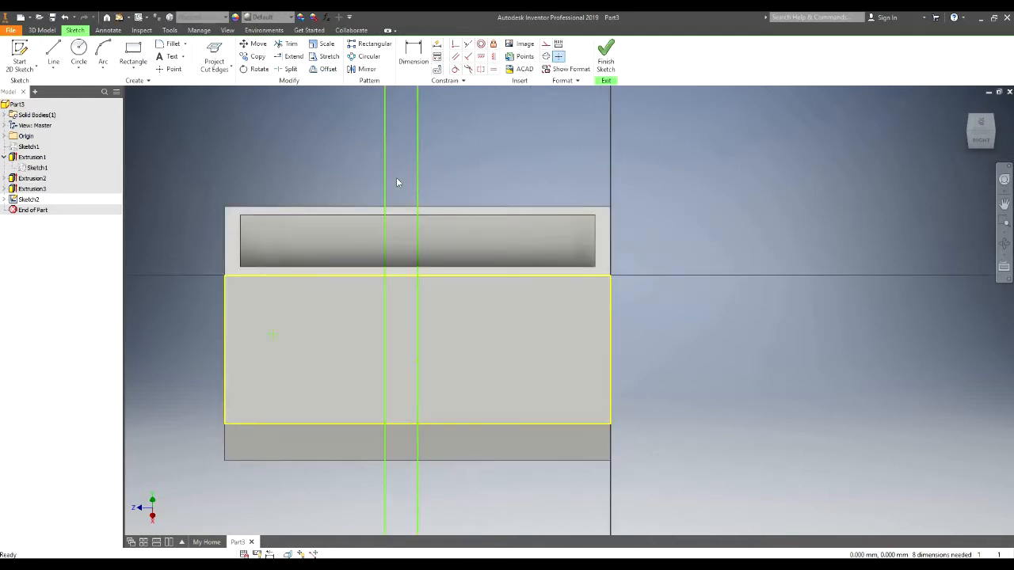
Convert both vertical lines to construction geometry
{"action": "scroll", "coordinate": [398, 170], "scroll_direction": "down", "scroll_amount": 3}
{"action": "scroll", "coordinate": [400, 150], "scroll_direction": "up", "scroll_amount": 4}
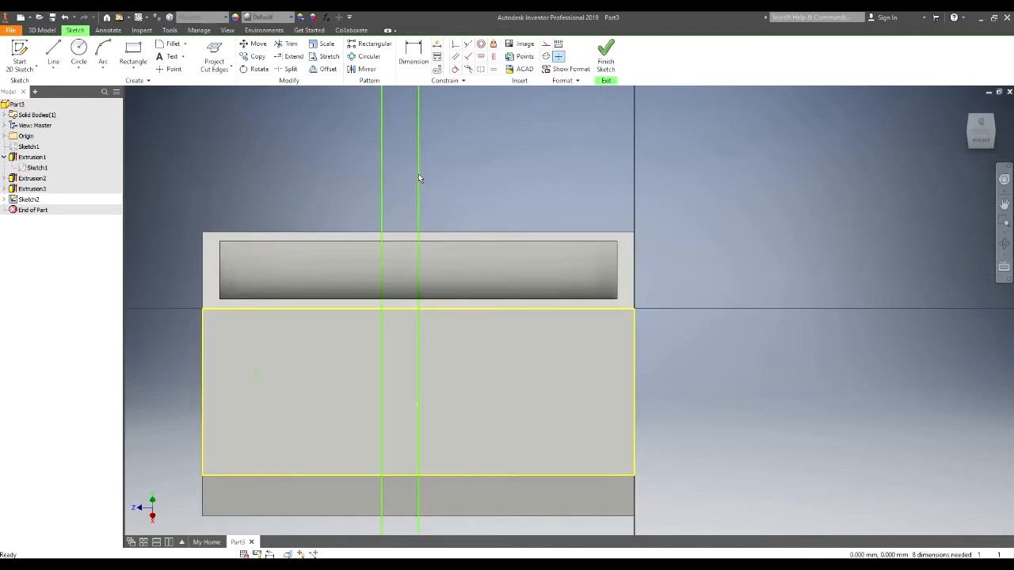
{"action": "left_click_drag", "start_coordinate": [441, 154], "coordinate": [360, 186]}
{"action": "right_click", "coordinate": [384, 175]}
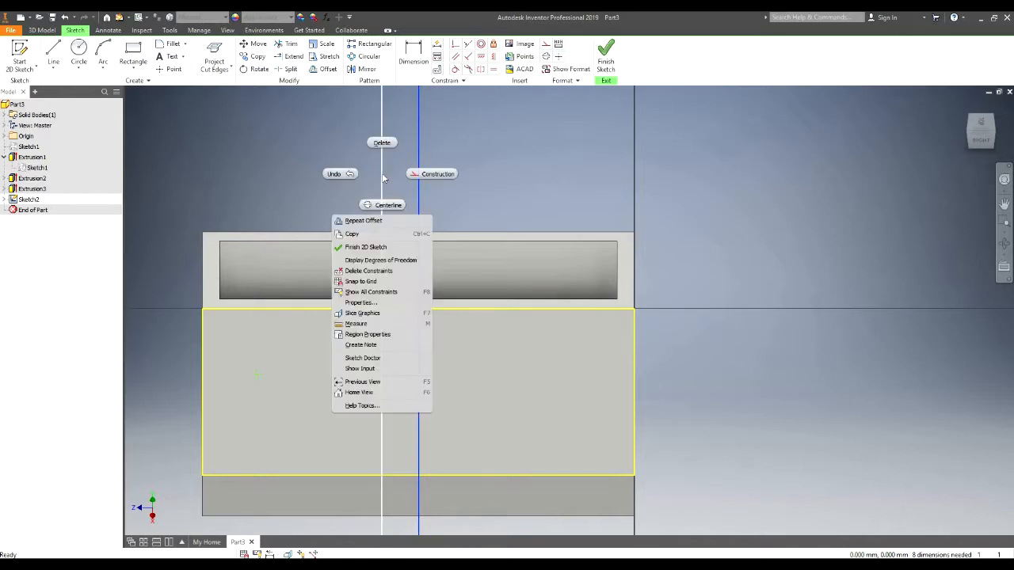
{"action": "left_click", "coordinate": [419, 174]}
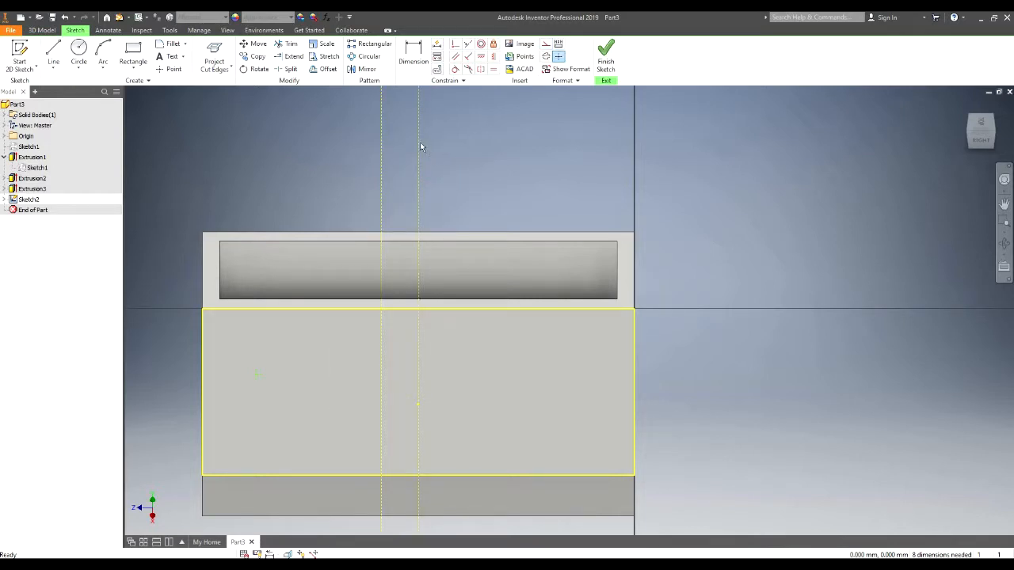
Try a coincident constraint between the original vertical line and the face's centre point, and undo it
{"action": "left_click", "coordinate": [456, 44]}
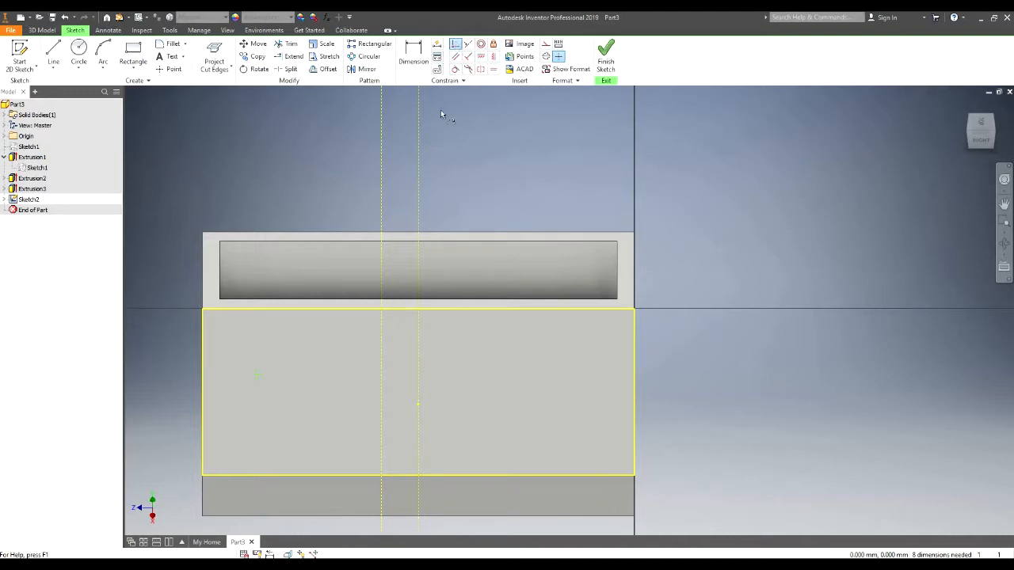
{"action": "left_click", "coordinate": [419, 395]}
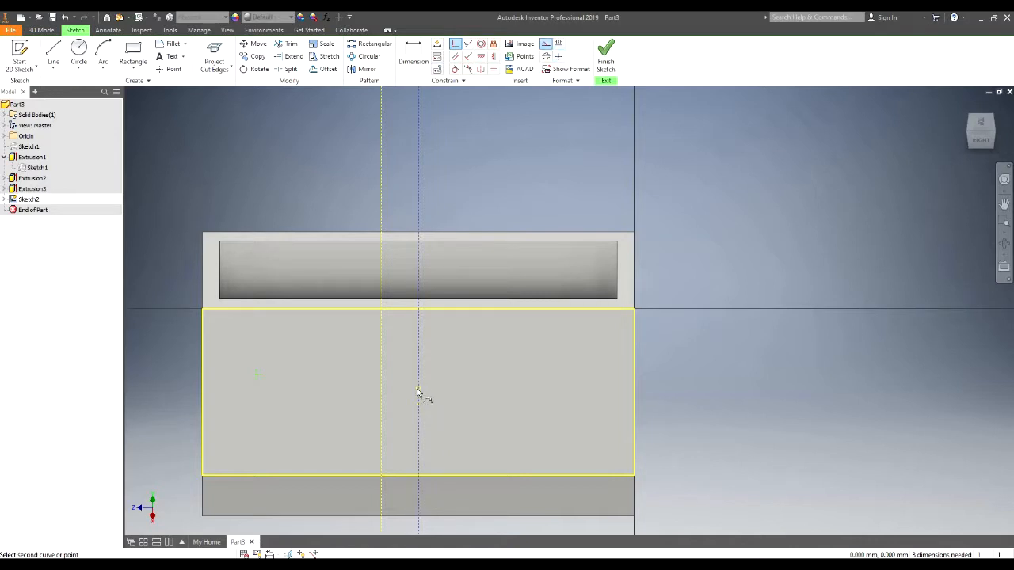
{"action": "left_click", "coordinate": [418, 391]}
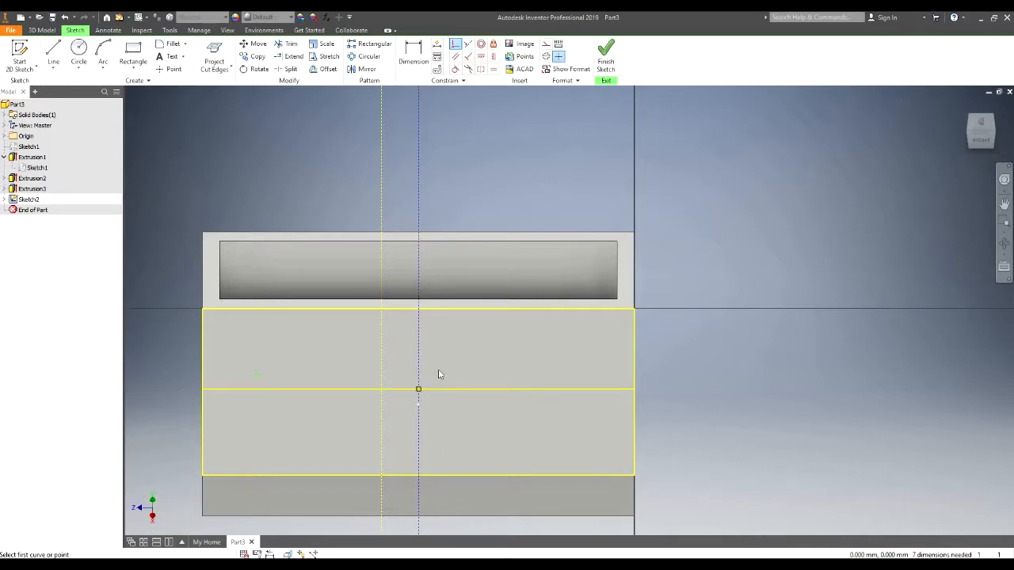
{"action": "key", "text": "Escape"}
{"action": "key", "text": "ctrl+z"}
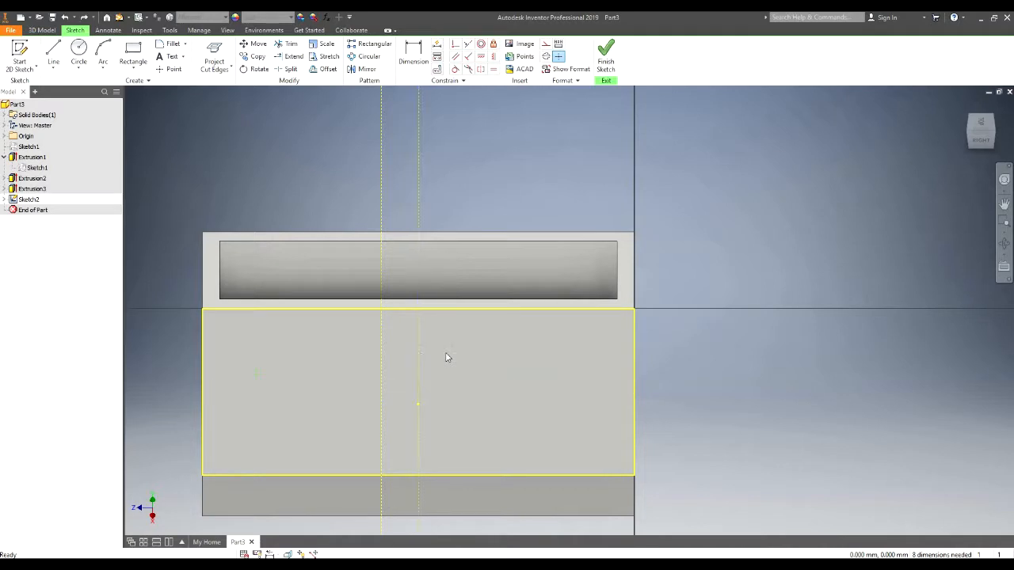
Make the original construction line's midpoint coincident with the face's centre point and test the line by moving it
{"action": "left_click", "coordinate": [456, 45]}
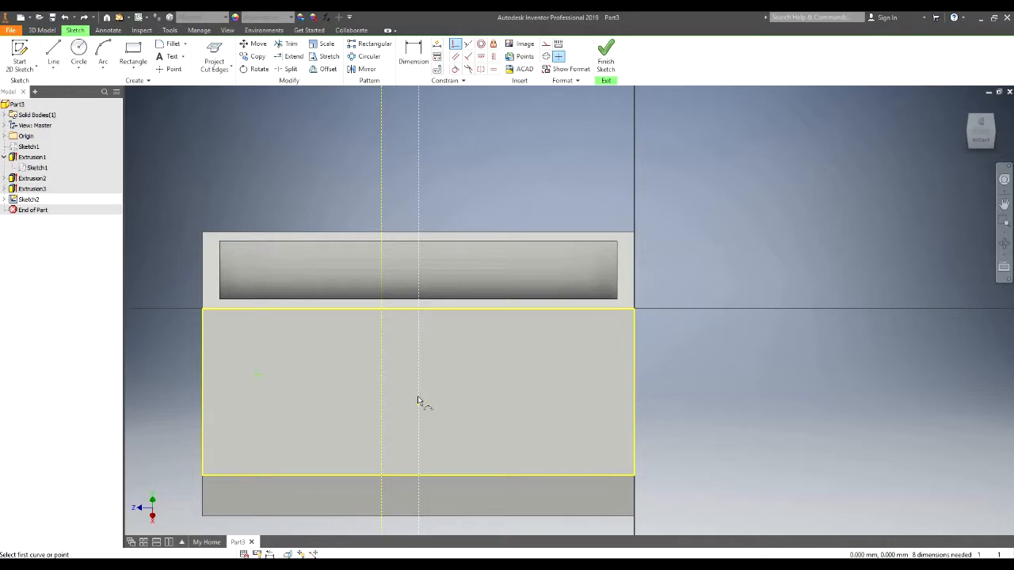
{"action": "left_click", "coordinate": [419, 394]}
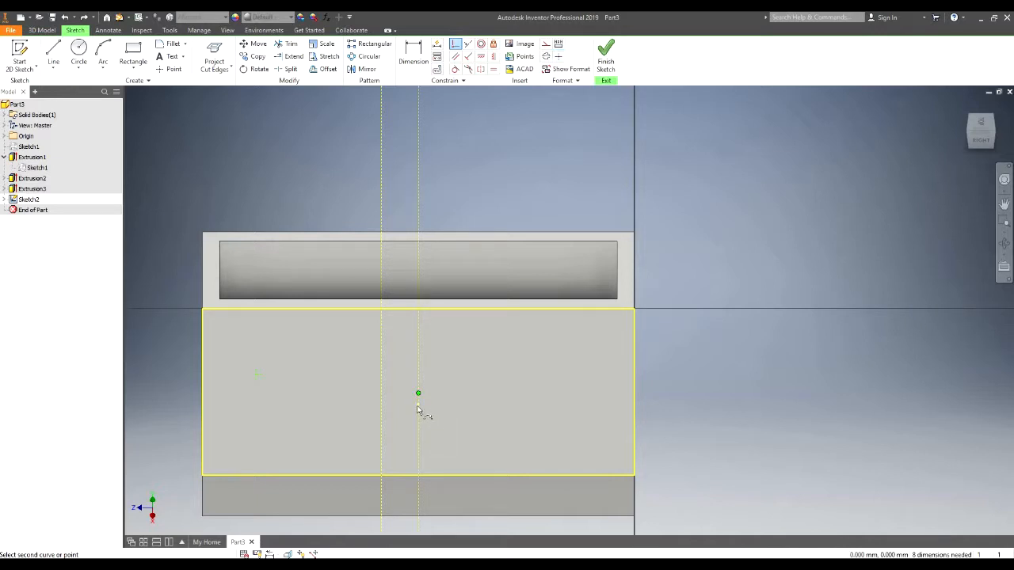
{"action": "left_click", "coordinate": [418, 409]}
{"action": "scroll", "coordinate": [415, 370], "scroll_direction": "up", "scroll_amount": 5}
{"action": "scroll", "coordinate": [412, 371], "scroll_direction": "down", "scroll_amount": 5}
{"action": "key", "text": "Escape"}
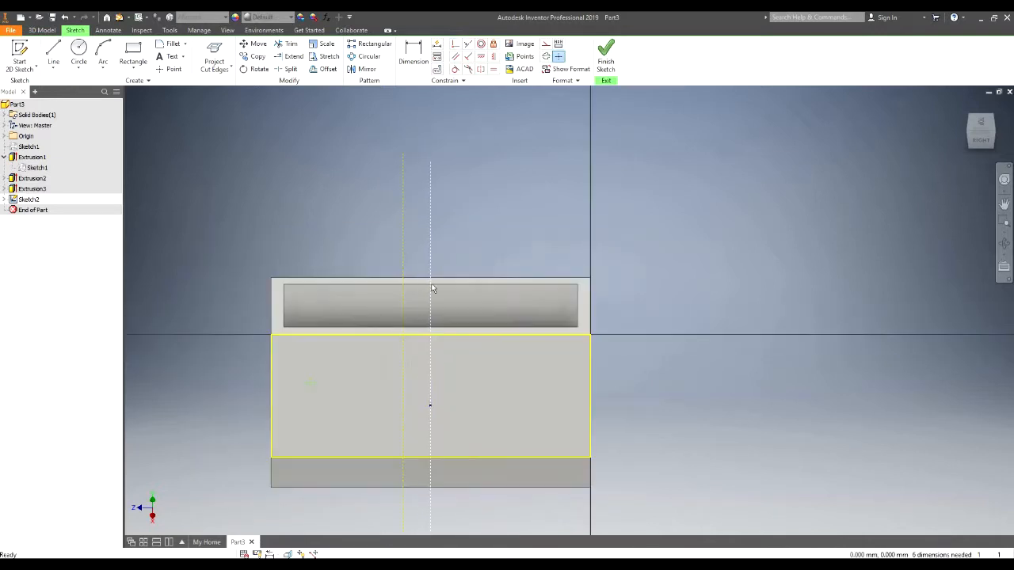
{"action": "mouse_move", "coordinate": [431, 276]}
{"action": "left_mouse_down"}
{"action": "mouse_move", "coordinate": [432, 257]}
{"action": "mouse_move", "coordinate": [433, 295]}
{"action": "left_mouse_up"}
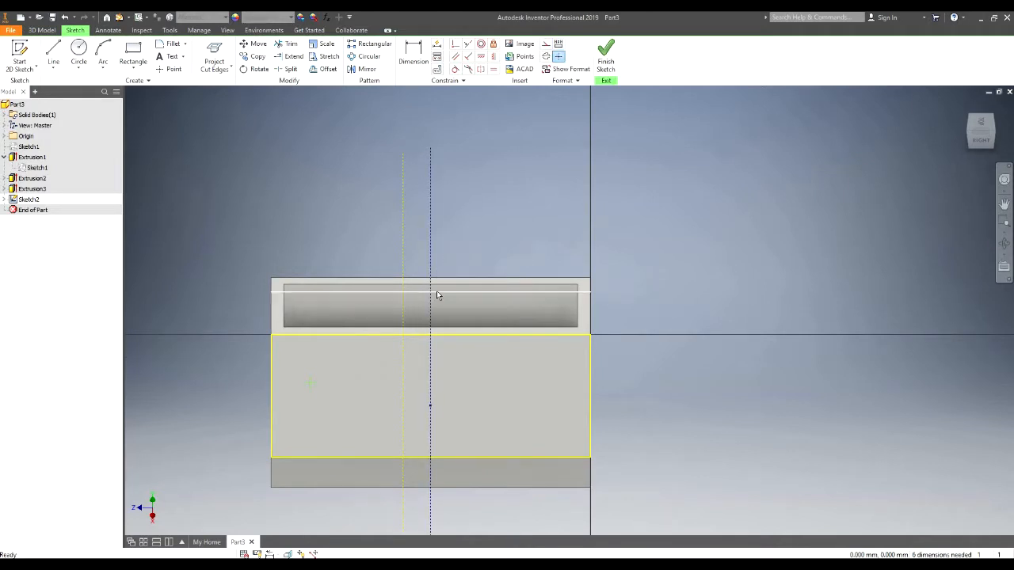
{"action": "scroll", "coordinate": [428, 324], "scroll_direction": "up", "scroll_amount": 5}
{"action": "scroll", "coordinate": [428, 325], "scroll_direction": "down", "scroll_amount": 3}
{"action": "left_click", "coordinate": [413, 54]}
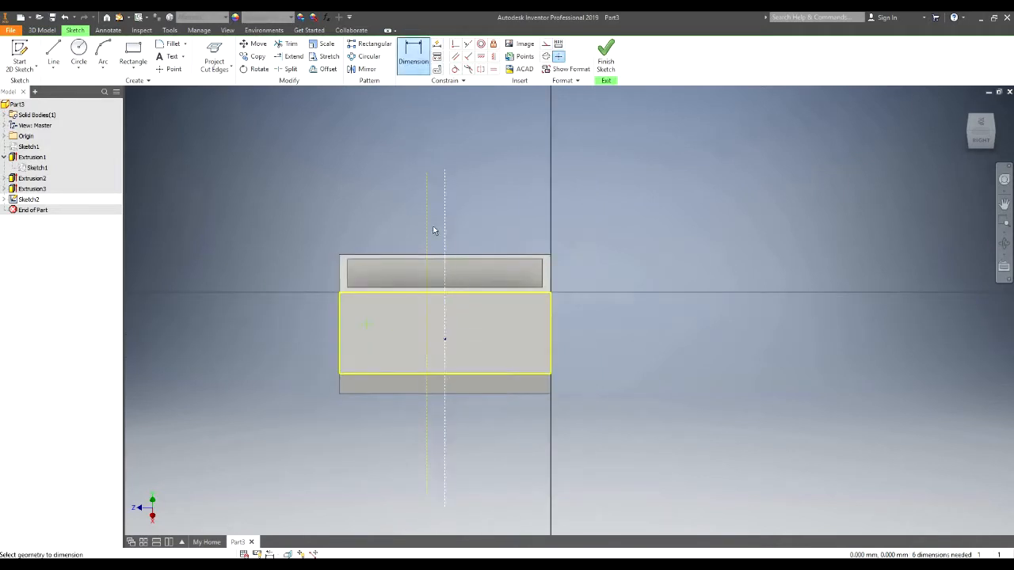
{"action": "scroll", "coordinate": [433, 242], "scroll_direction": "up", "scroll_amount": 3}
{"action": "scroll", "coordinate": [434, 245], "scroll_direction": "down", "scroll_amount": 4}
{"action": "scroll", "coordinate": [439, 232], "scroll_direction": "up", "scroll_amount": 3}
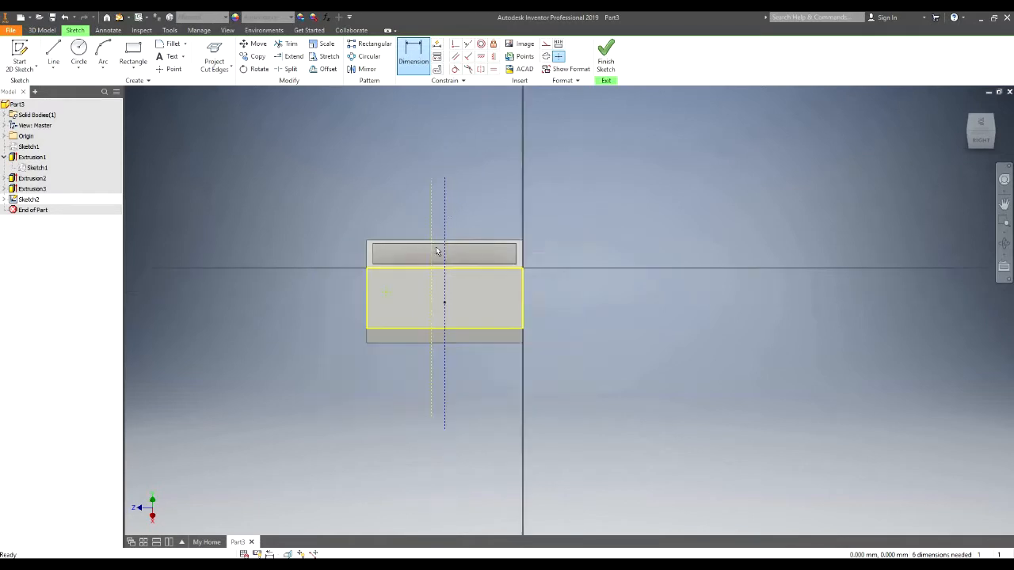
{"action": "scroll", "coordinate": [435, 252], "scroll_direction": "down", "scroll_amount": 3}
{"action": "key", "text": "Escape"}
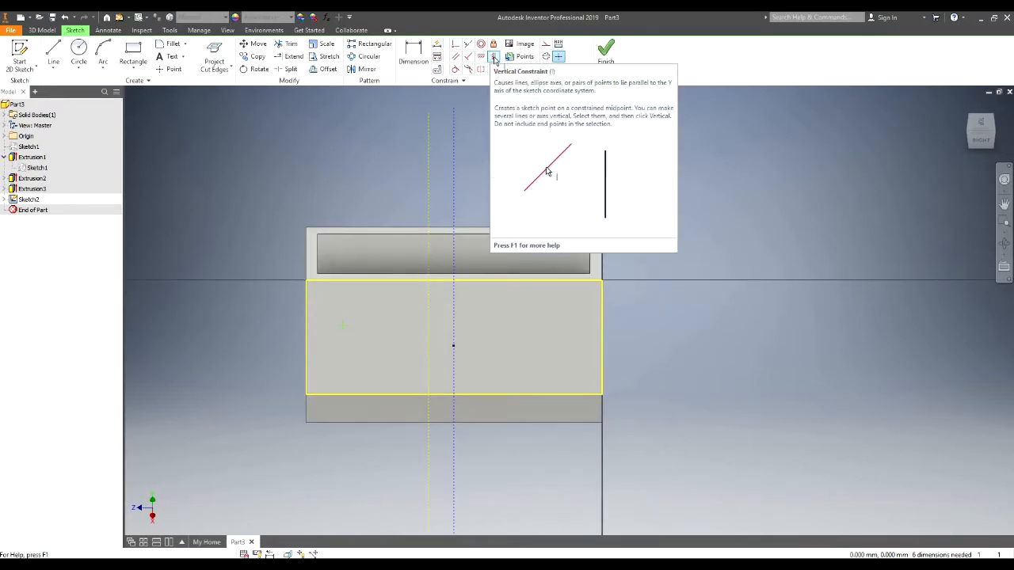
Apply a Vertical constraint between the offset construction line's midpoint and the face's centre point
{"action": "left_click", "coordinate": [495, 57]}
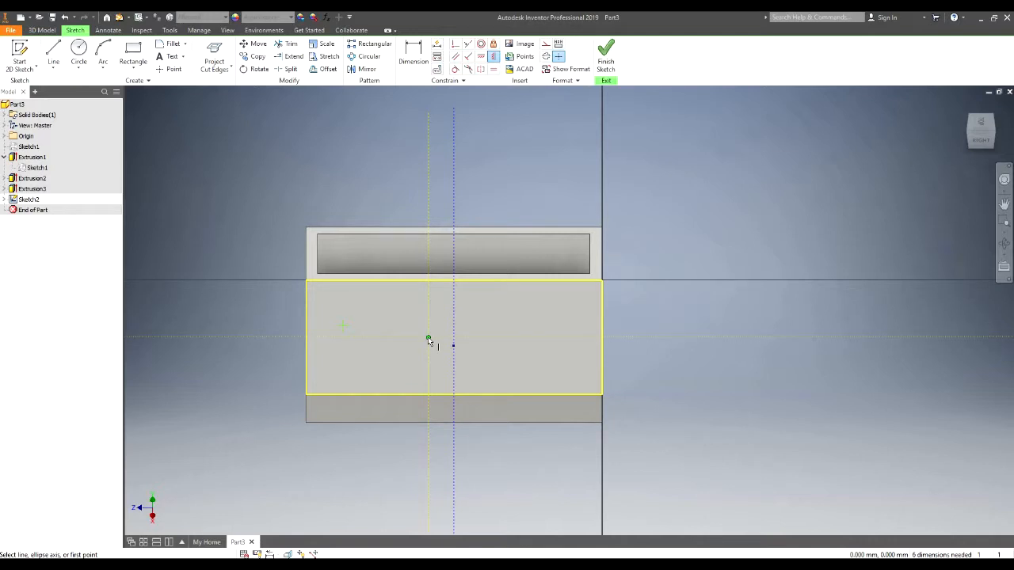
{"action": "left_click", "coordinate": [453, 347]}
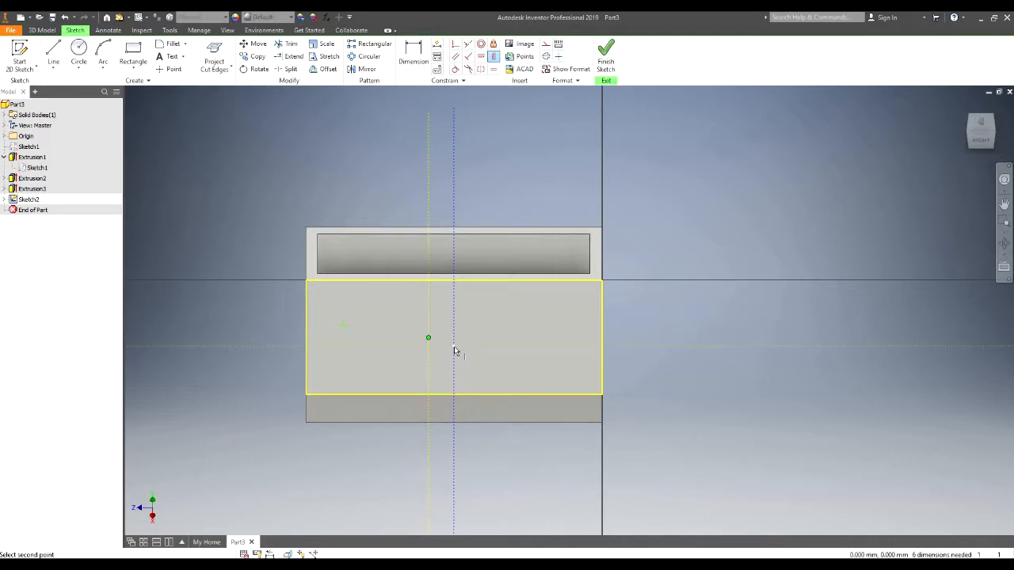
{"action": "left_click", "coordinate": [454, 347]}
{"action": "key", "text": "Escape"}
{"action": "scroll", "coordinate": [434, 352], "scroll_direction": "up", "scroll_amount": 2}
{"action": "scroll", "coordinate": [434, 351], "scroll_direction": "down", "scroll_amount": 3}
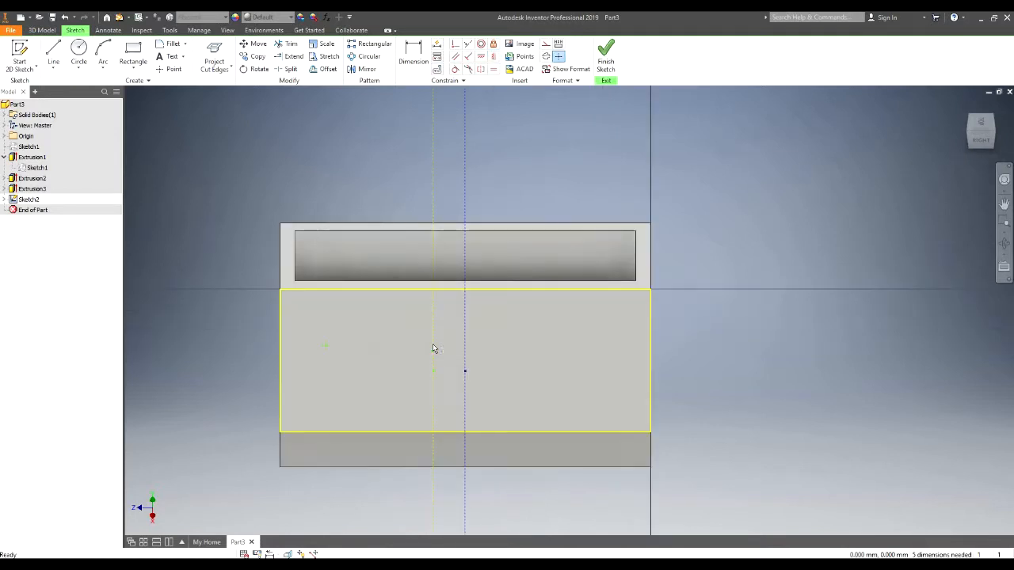
Dimension the spacing between the two construction lines with the 15 mm Offset parameter
{"action": "scroll", "coordinate": [443, 238], "scroll_direction": "up", "scroll_amount": 4}
{"action": "left_click", "coordinate": [417, 54]}
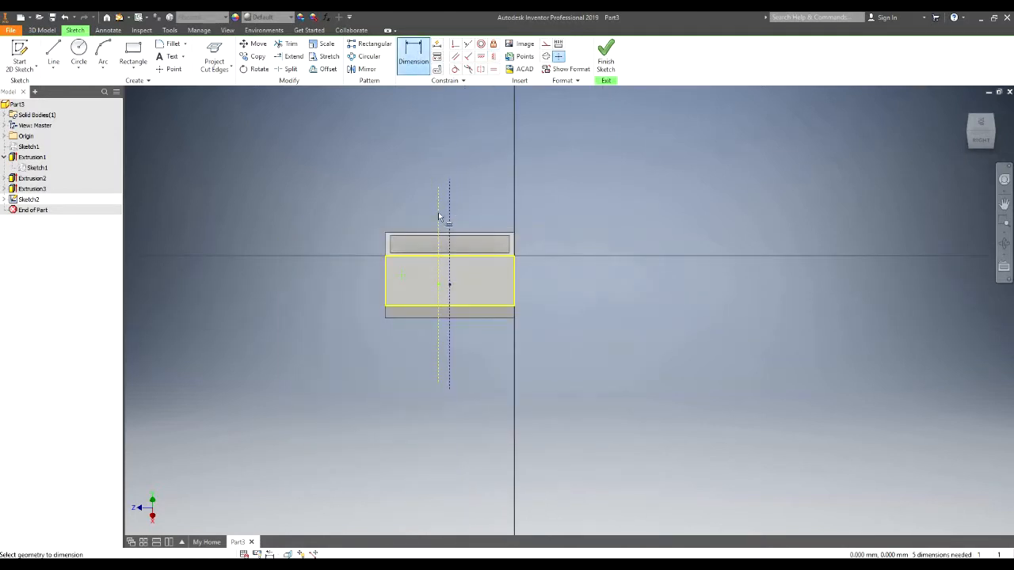
{"action": "left_click", "coordinate": [449, 219]}
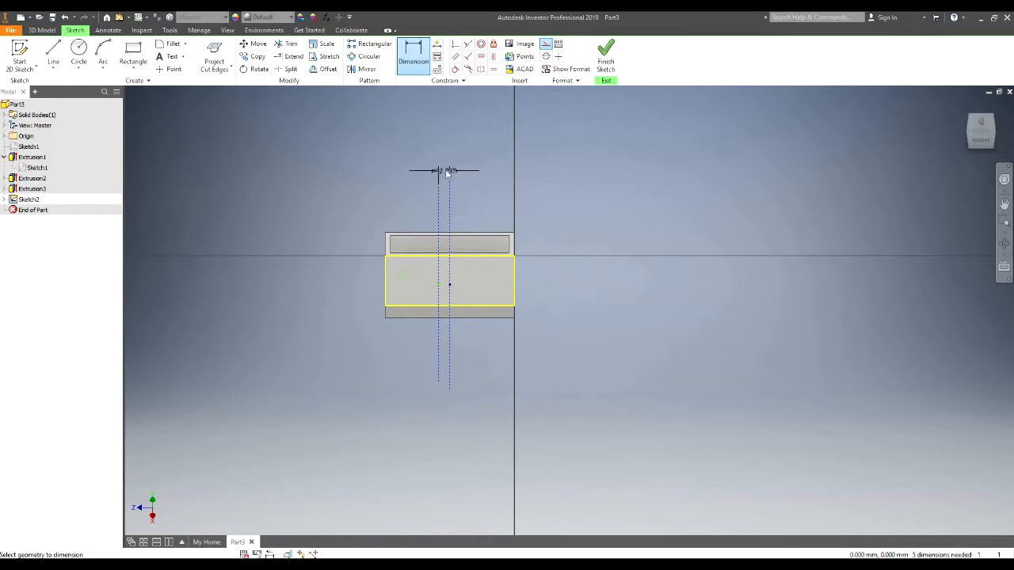
{"action": "left_click", "coordinate": [445, 170]}
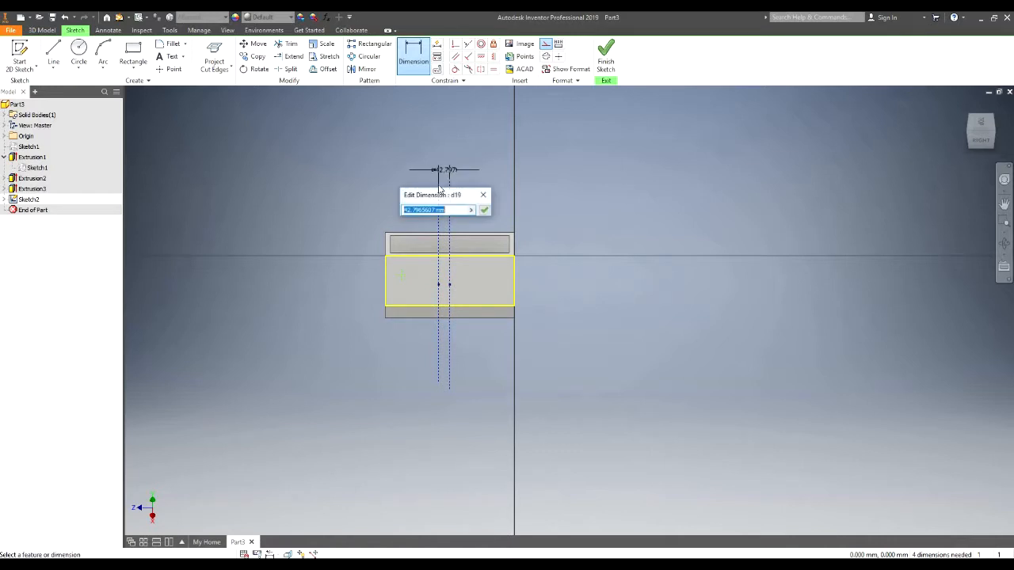
{"action": "left_click", "coordinate": [472, 210]}
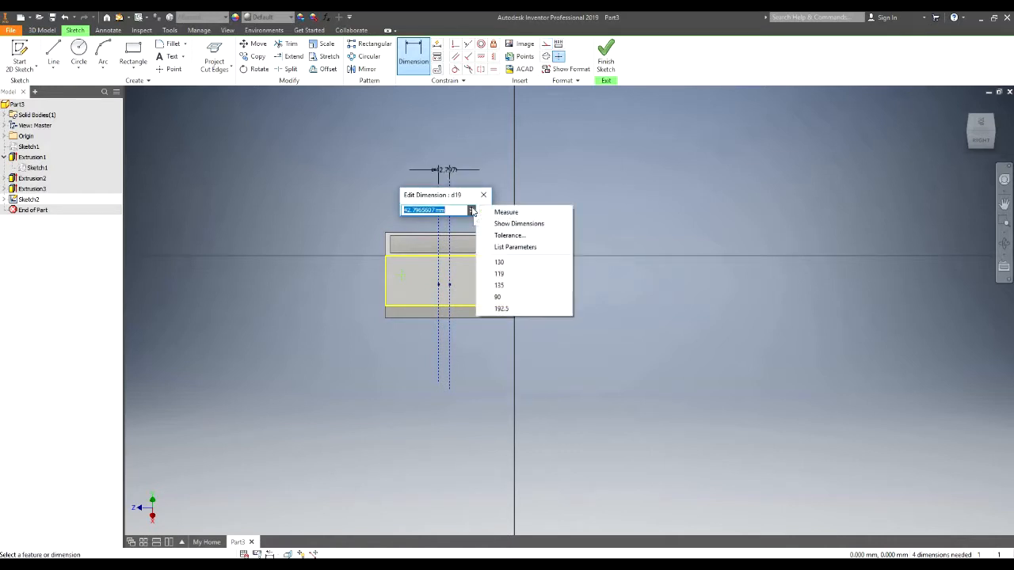
{"action": "left_click", "coordinate": [521, 247]}
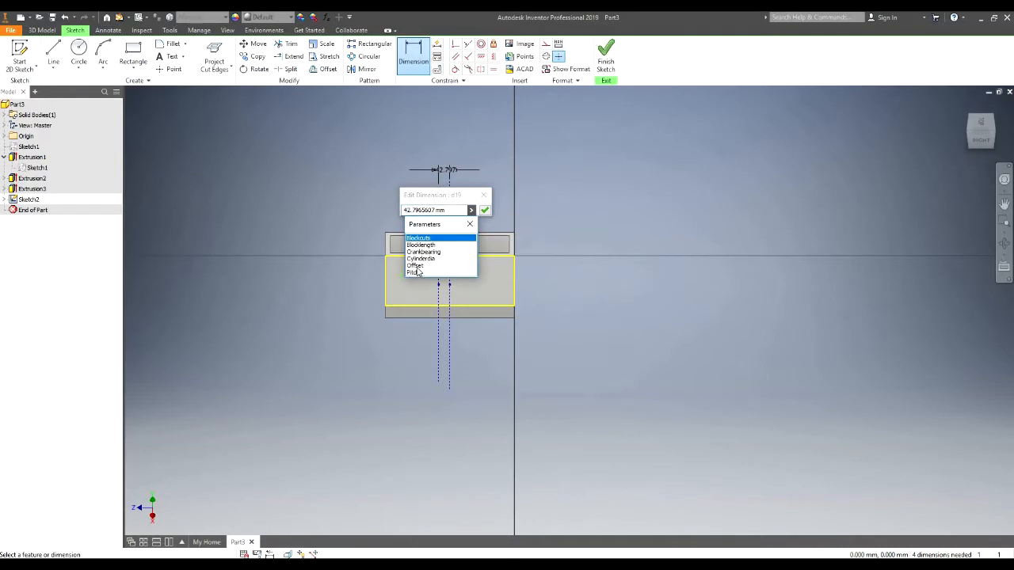
{"action": "left_click", "coordinate": [415, 272]}
{"action": "key", "text": "Return"}
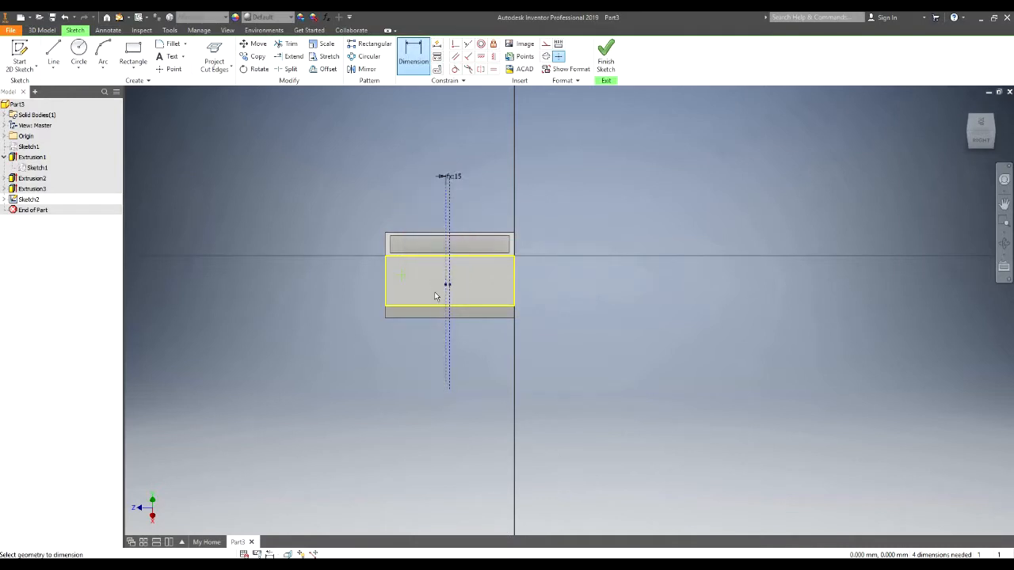
Dimension the distance from the offset construction line to the sketch point as 165 mm
{"action": "scroll", "coordinate": [445, 287], "scroll_direction": "up", "scroll_amount": 3}
{"action": "scroll", "coordinate": [441, 237], "scroll_direction": "down", "scroll_amount": 2}
{"action": "scroll", "coordinate": [442, 217], "scroll_direction": "up", "scroll_amount": 3}
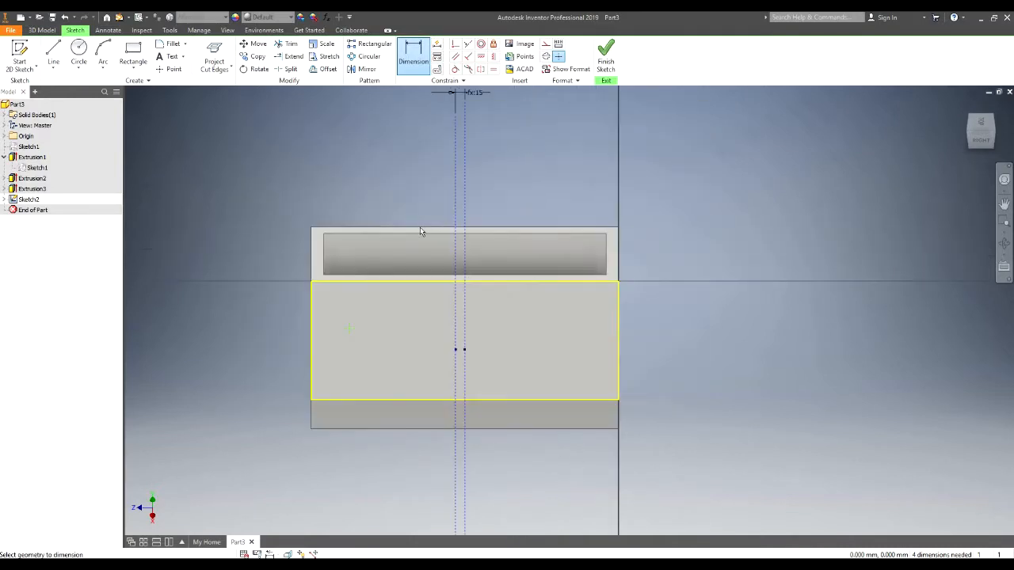
{"action": "middle_click_drag", "start_coordinate": [418, 227], "coordinate": [407, 249]}
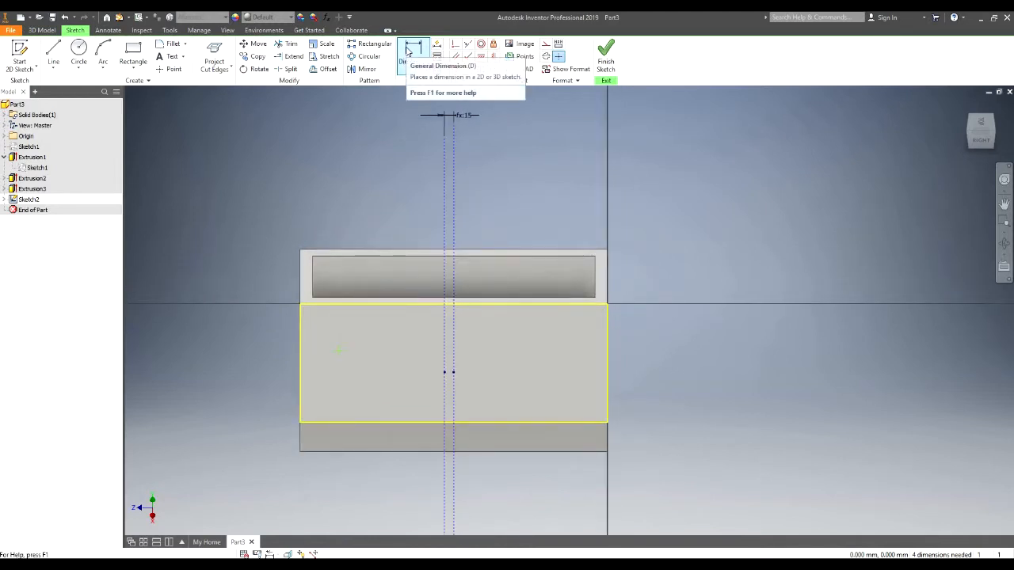
{"action": "left_click", "coordinate": [407, 49]}
{"action": "left_click", "coordinate": [445, 336]}
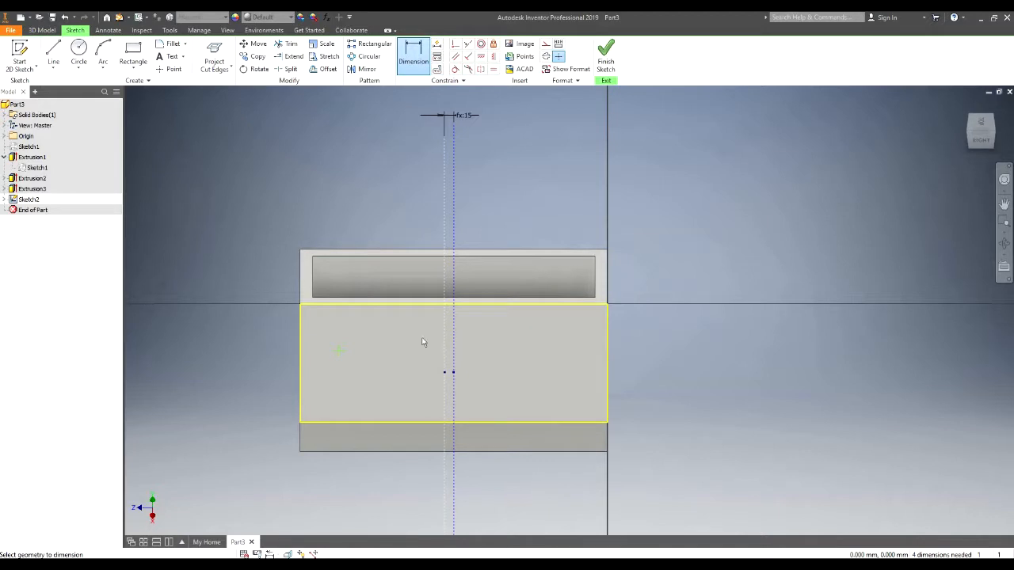
{"action": "left_click", "coordinate": [342, 349]}
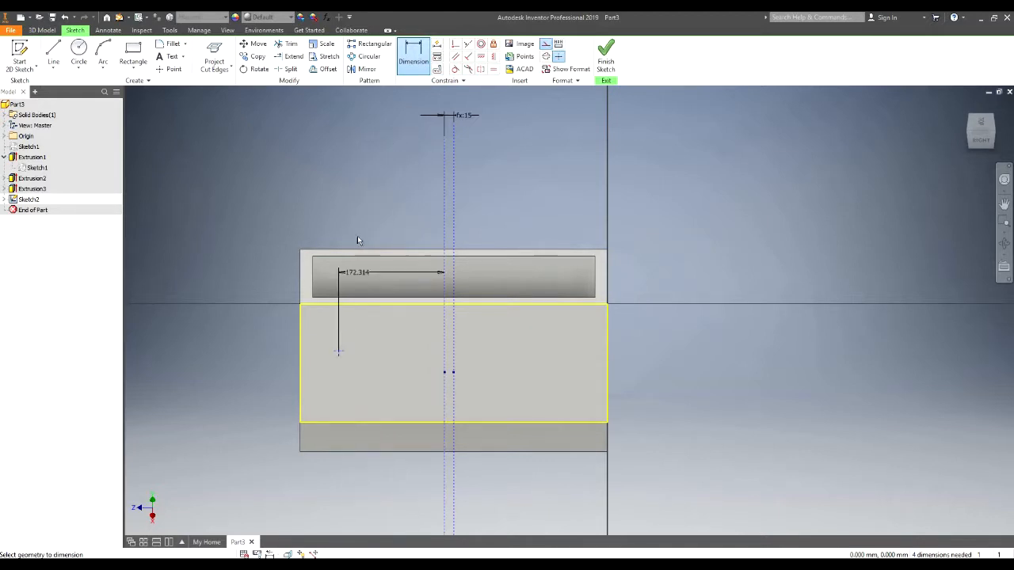
{"action": "left_click", "coordinate": [383, 193]}
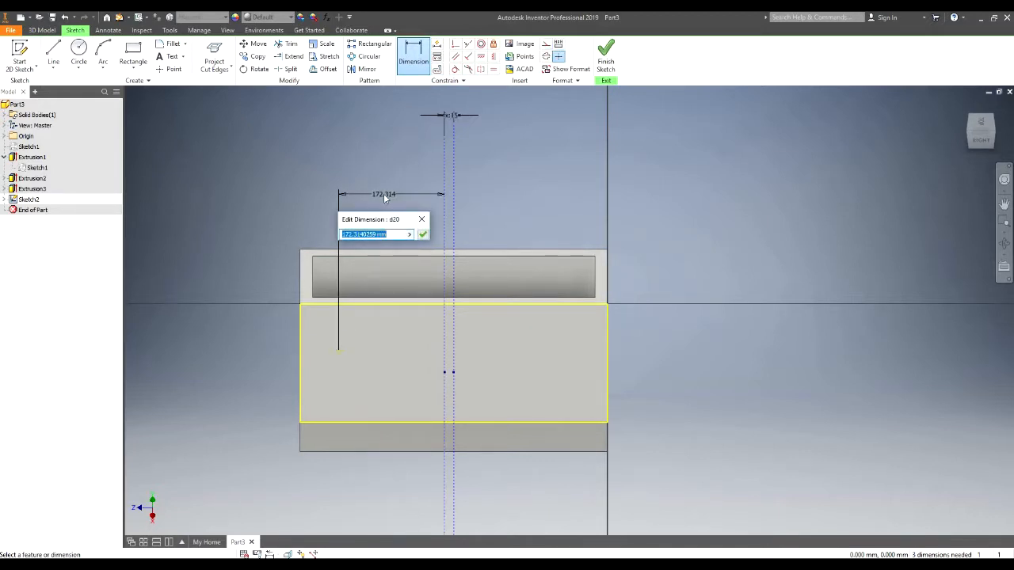
{"action": "left_click", "coordinate": [394, 235]}
{"action": "left_click_drag", "start_coordinate": [395, 234], "coordinate": [329, 241]}
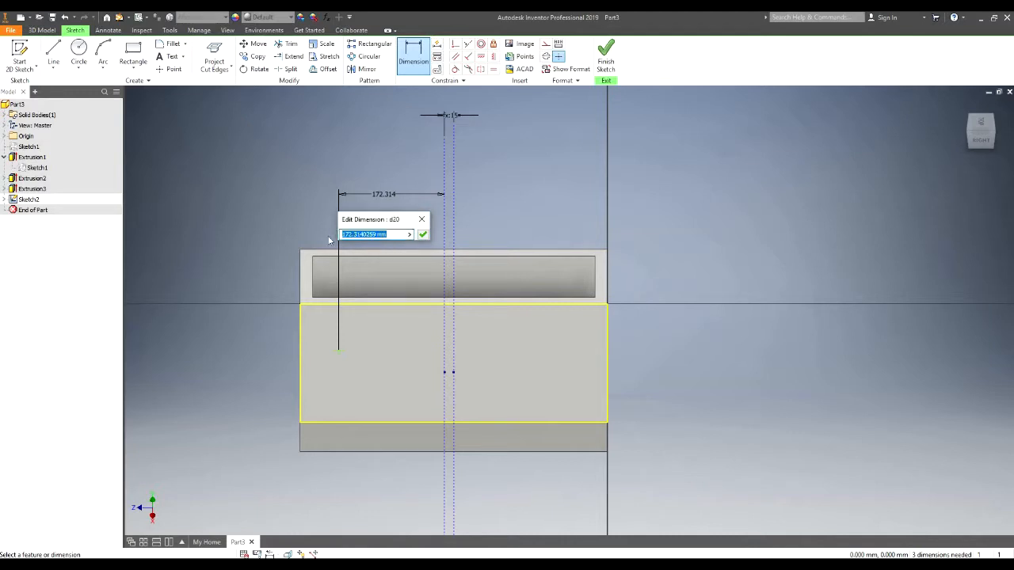
{"action": "type", "text": "165"}
{"action": "key", "text": "Return"}
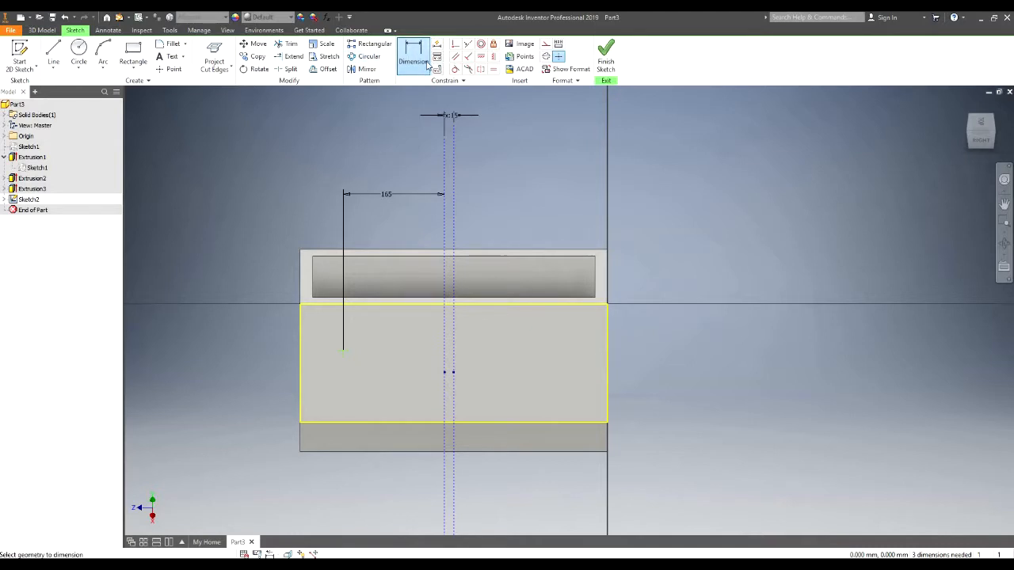
Dimension the sketch point 85 mm from the sloped face's lower edge and finish the sketch
{"action": "left_click", "coordinate": [426, 62]}
{"action": "left_click", "coordinate": [320, 422]}
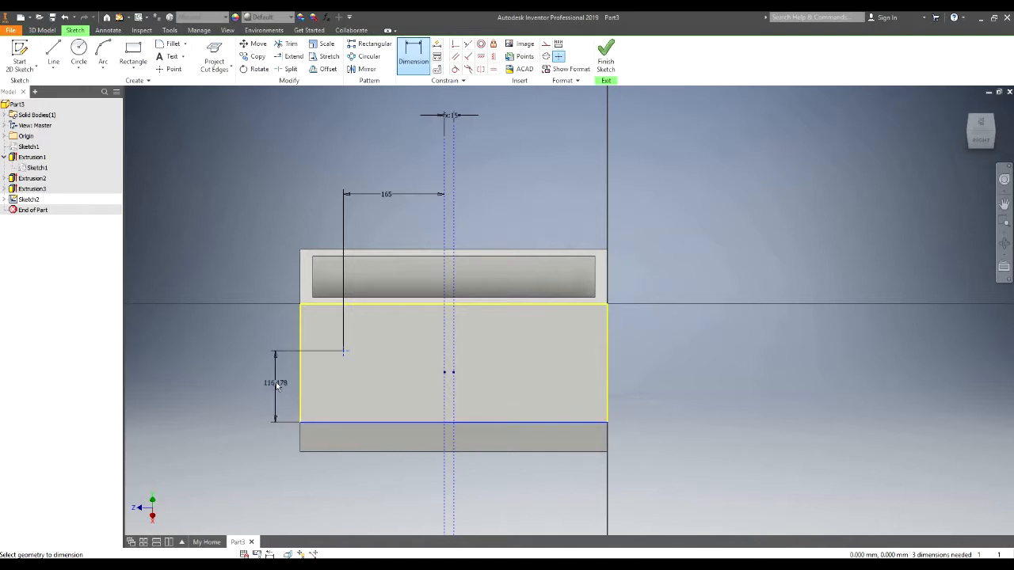
{"action": "left_click", "coordinate": [276, 383]}
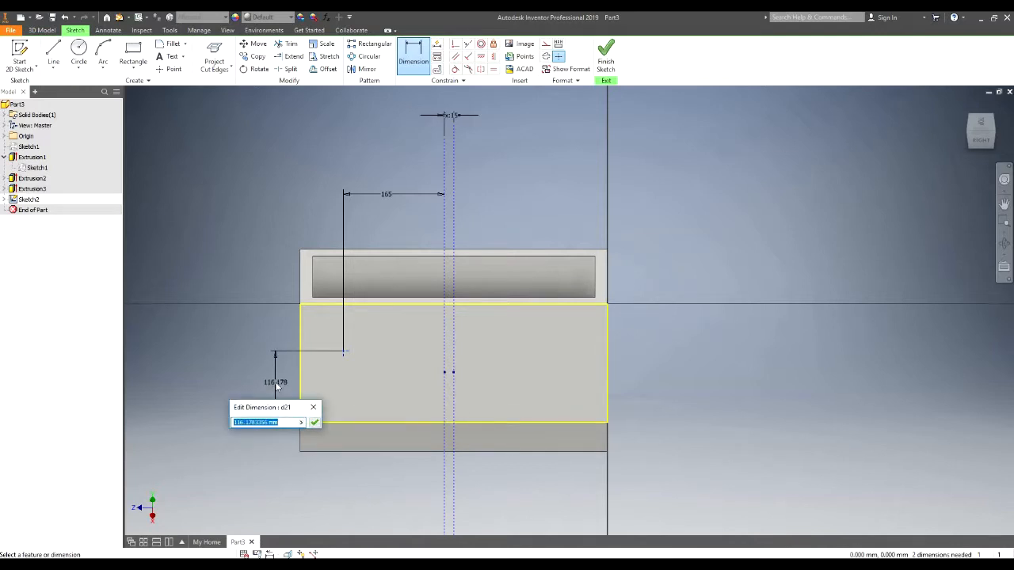
{"action": "type", "text": "65"}
{"action": "key", "text": "Return"}
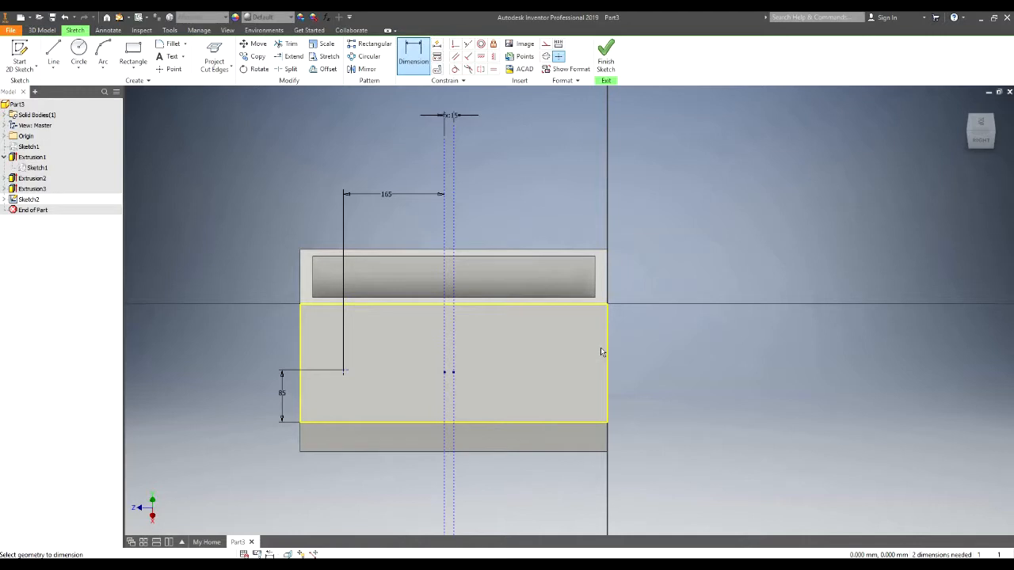
{"action": "left_click", "coordinate": [615, 61]}
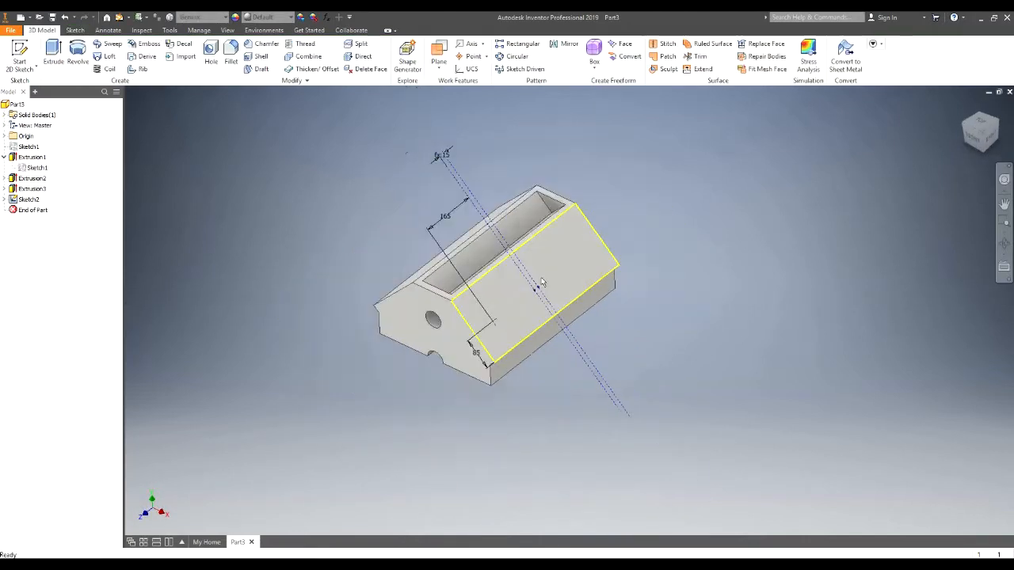
Start a simple Hole at the sketch point with Distance termination and a depth of 200 mm
{"action": "left_click", "coordinate": [212, 52]}
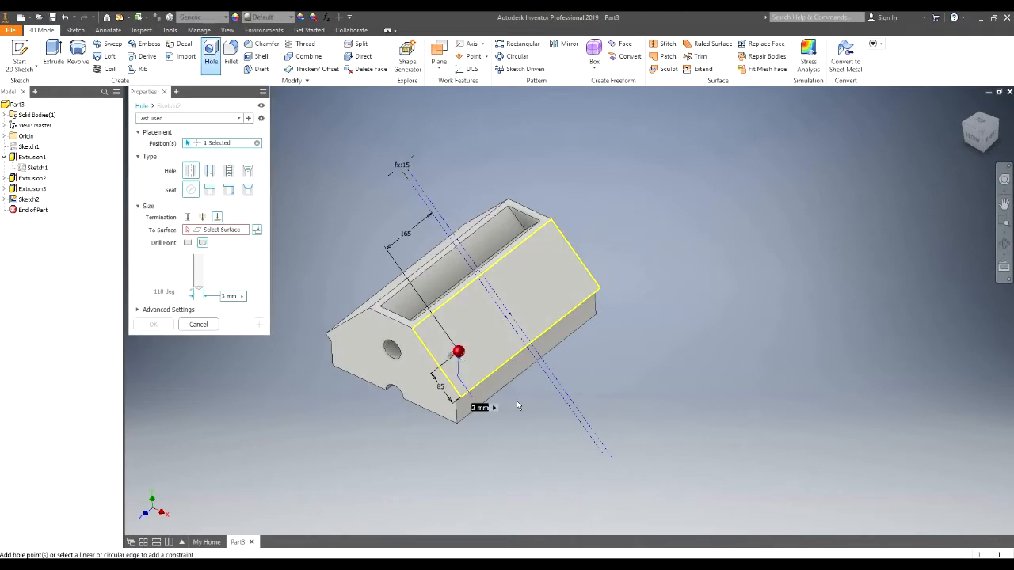
{"action": "middle_click_drag", "start_coordinate": [585, 381], "coordinate": [632, 351], "text": "shift"}
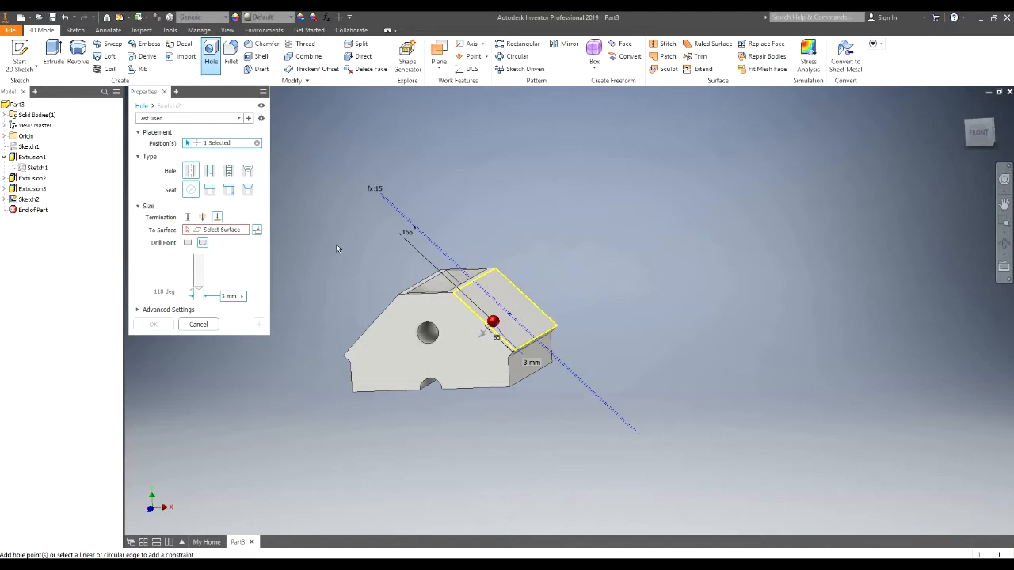
{"action": "middle_click_drag", "start_coordinate": [625, 197], "coordinate": [599, 206], "text": "shift"}
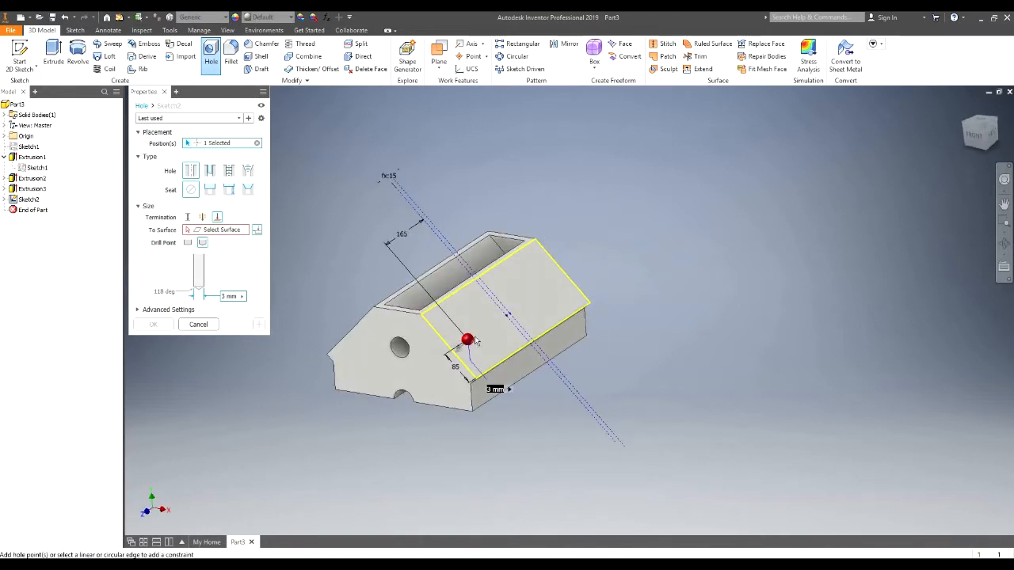
{"action": "scroll", "coordinate": [475, 339], "scroll_direction": "up", "scroll_amount": 2}
{"action": "scroll", "coordinate": [474, 339], "scroll_direction": "down", "scroll_amount": 5}
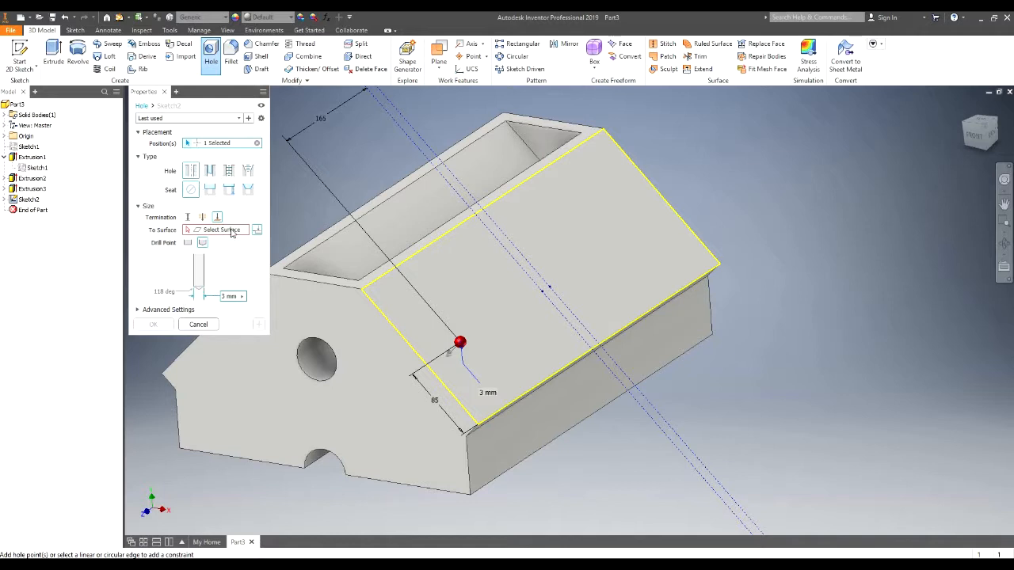
{"action": "left_click", "coordinate": [188, 219]}
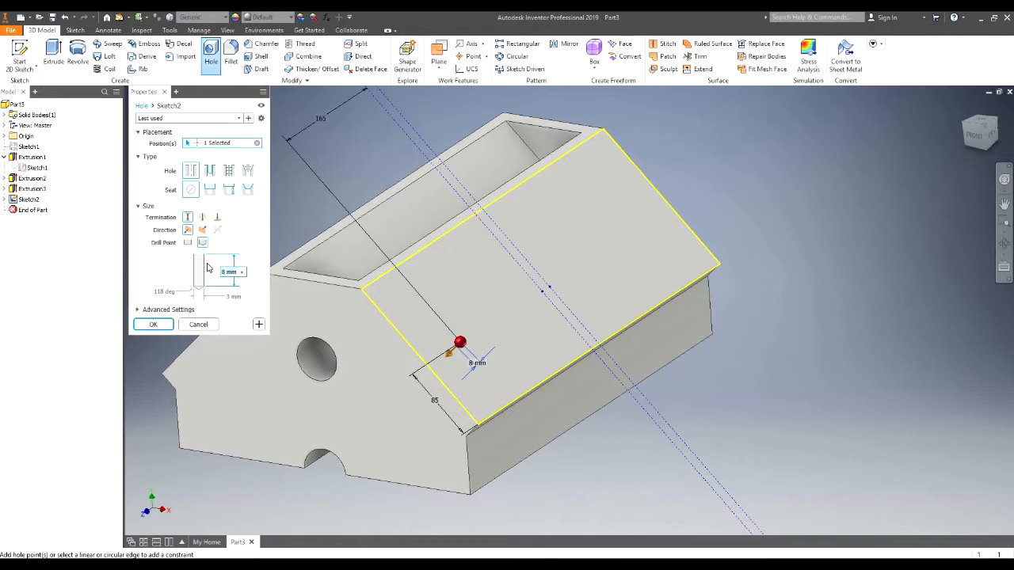
{"action": "type", "text": "200"}
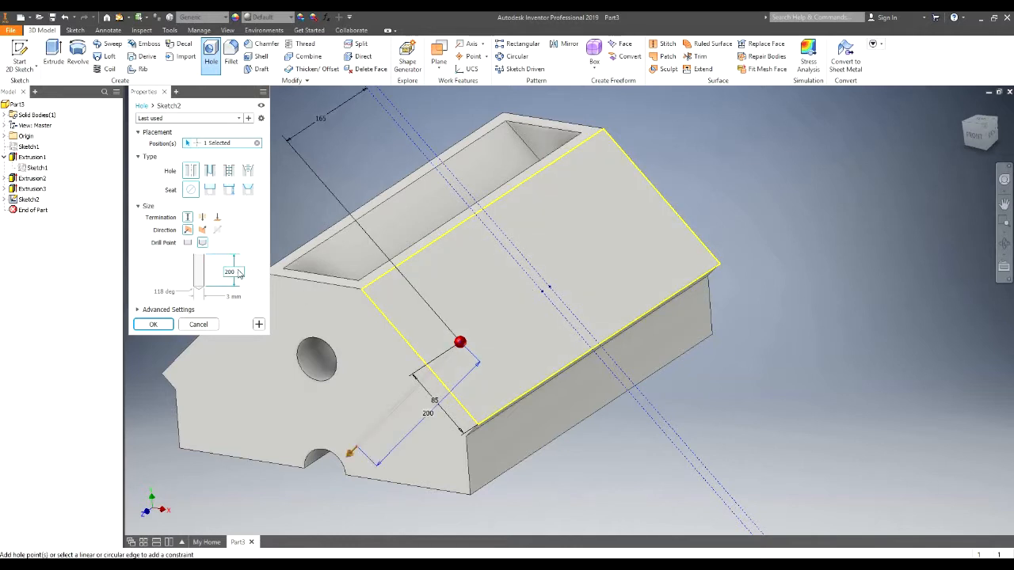
Set the hole's diameter to the Cylinderdia parameter
{"action": "left_click", "coordinate": [232, 296]}
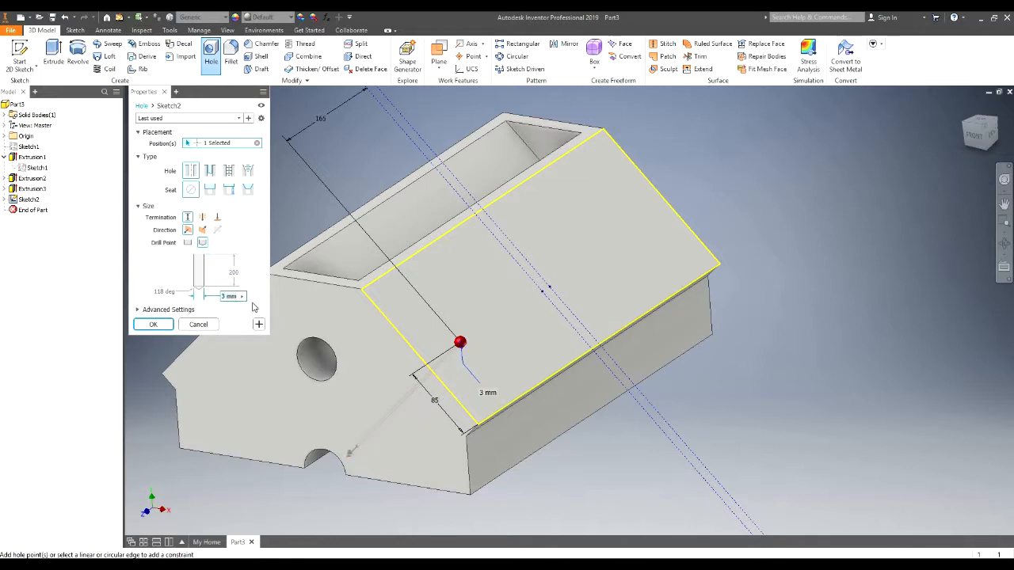
{"action": "left_click", "coordinate": [242, 297]}
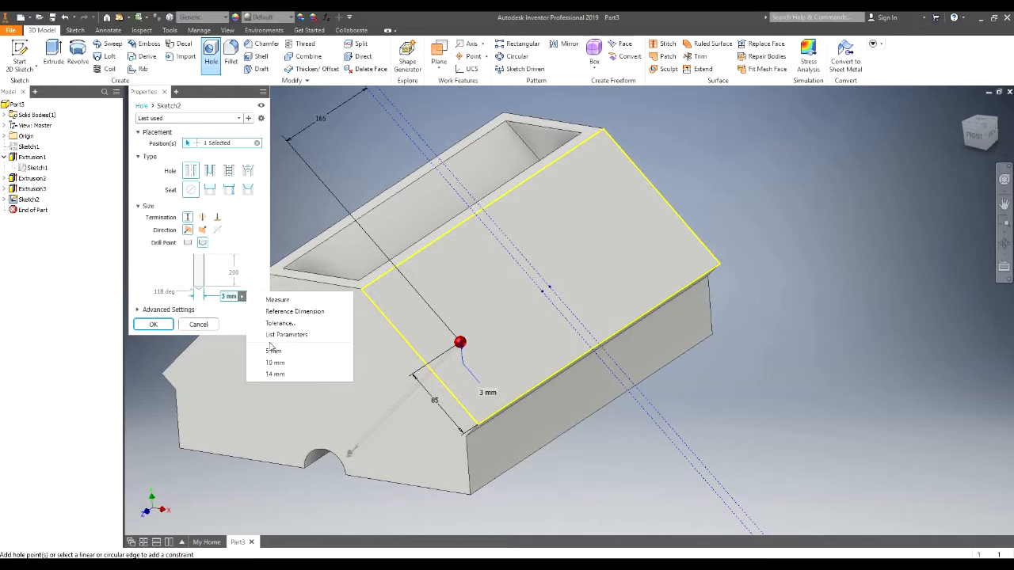
{"action": "left_click", "coordinate": [279, 335]}
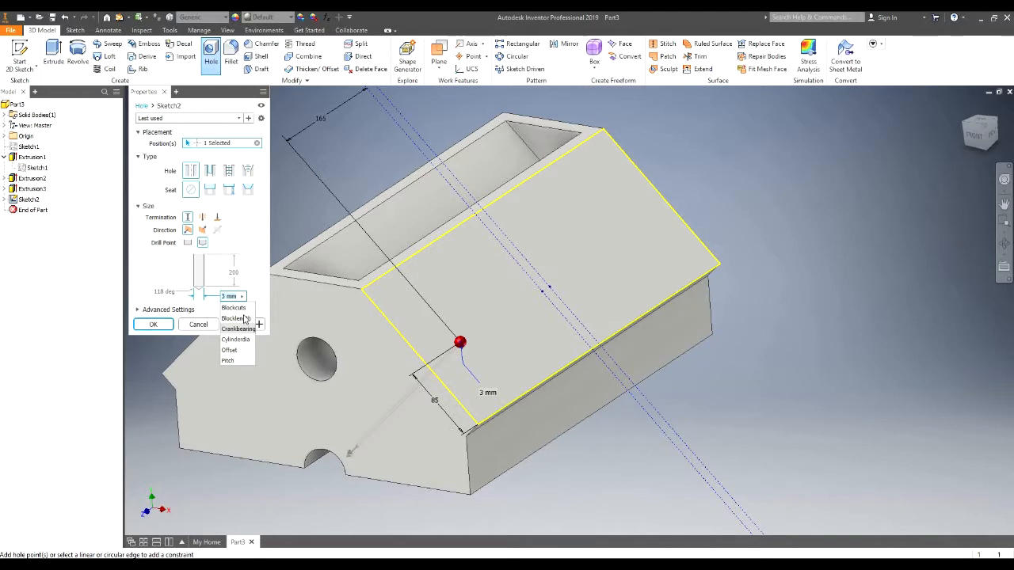
{"action": "left_click", "coordinate": [235, 339]}
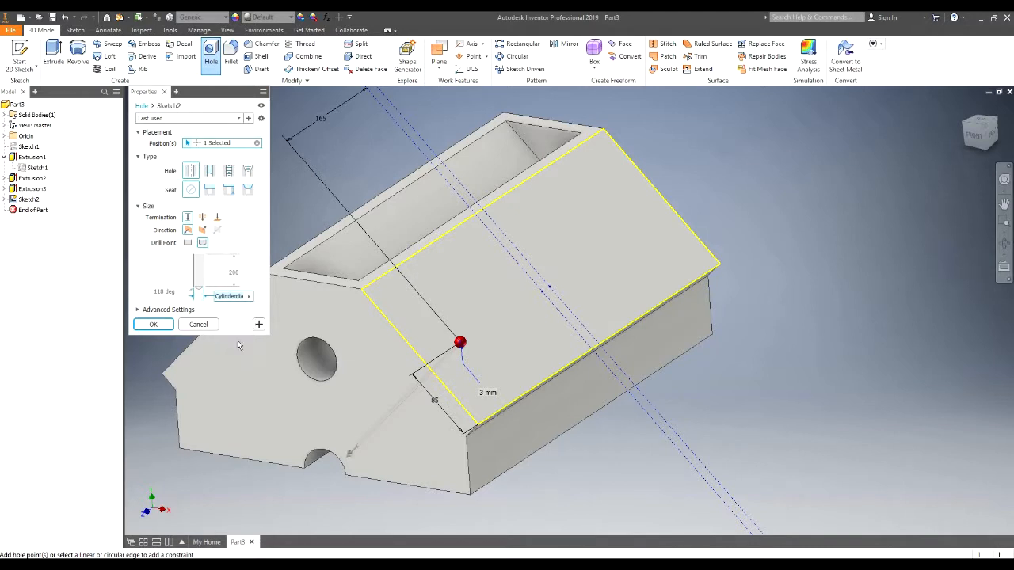
Set the hole's depth to 250 mm and create the cylinder bore in the sloped face
{"action": "middle_click_drag", "start_coordinate": [460, 330], "coordinate": [492, 298], "text": "shift"}
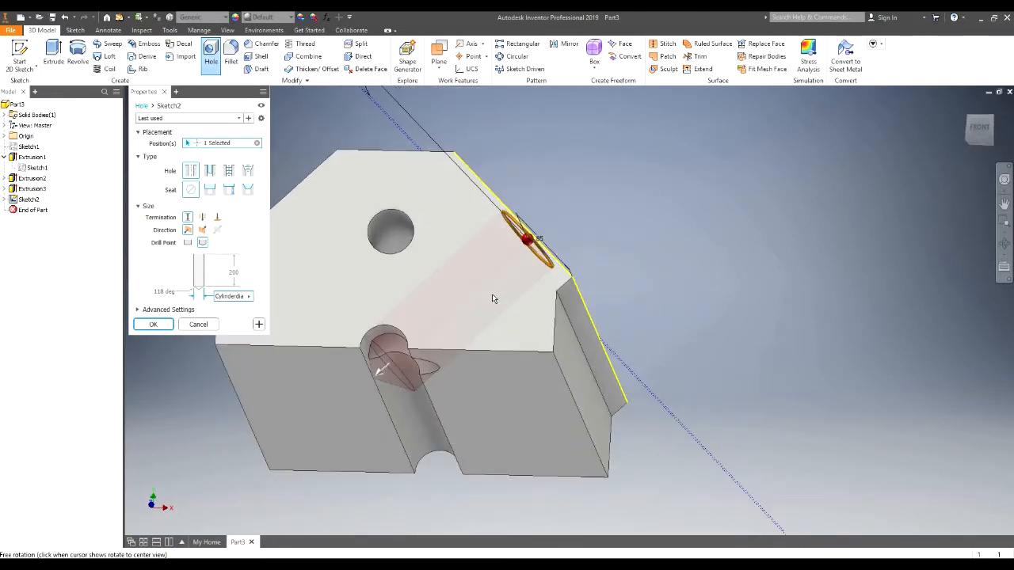
{"action": "left_click", "coordinate": [238, 273]}
{"action": "left_click", "coordinate": [229, 272]}
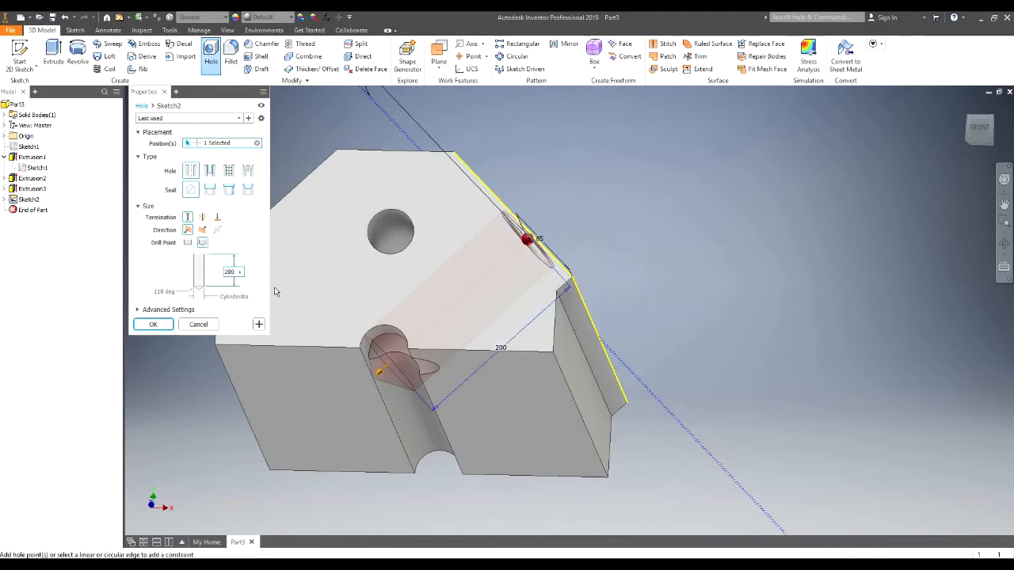
{"action": "key", "text": "Delete"}
{"action": "type", "text": "5"}
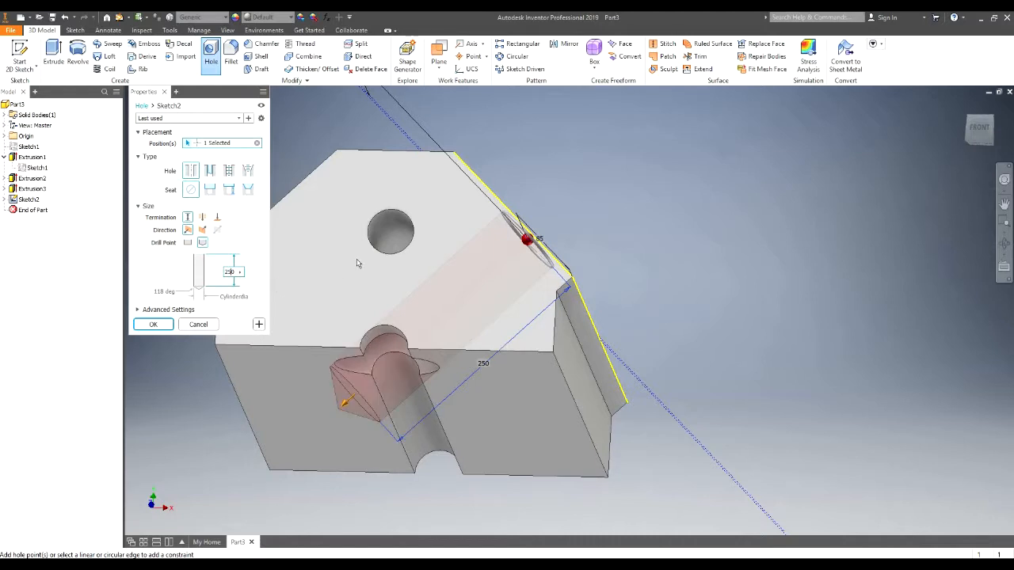
{"action": "middle_click_drag", "start_coordinate": [447, 247], "coordinate": [443, 280], "text": "shift"}
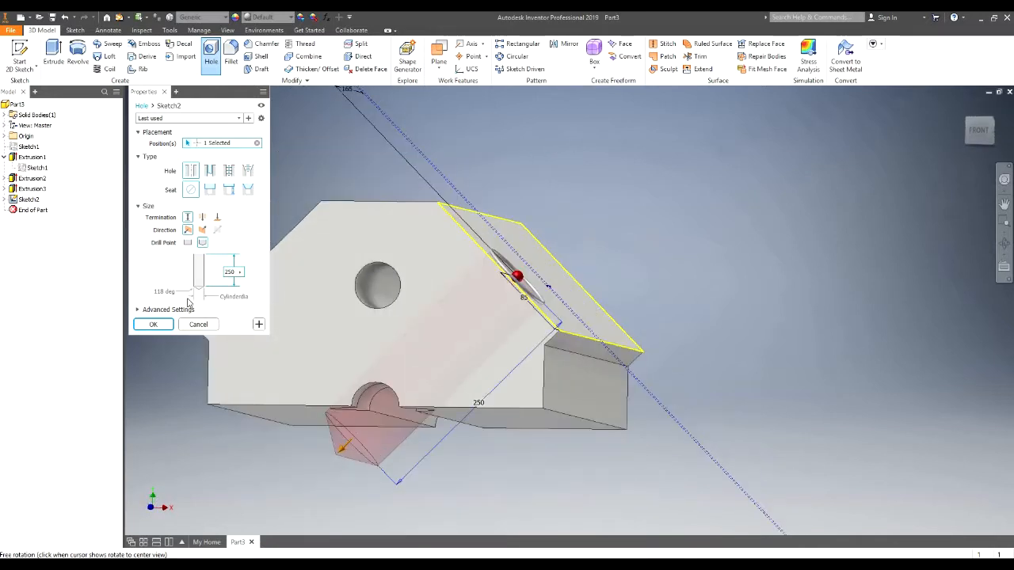
{"action": "left_click", "coordinate": [147, 328]}
Set up a rectangular pattern of the cylinder hole along the sloped face's upper edge, with the direction flipped and a count of 4
{"action": "scroll", "coordinate": [459, 280], "scroll_direction": "up", "scroll_amount": 3}
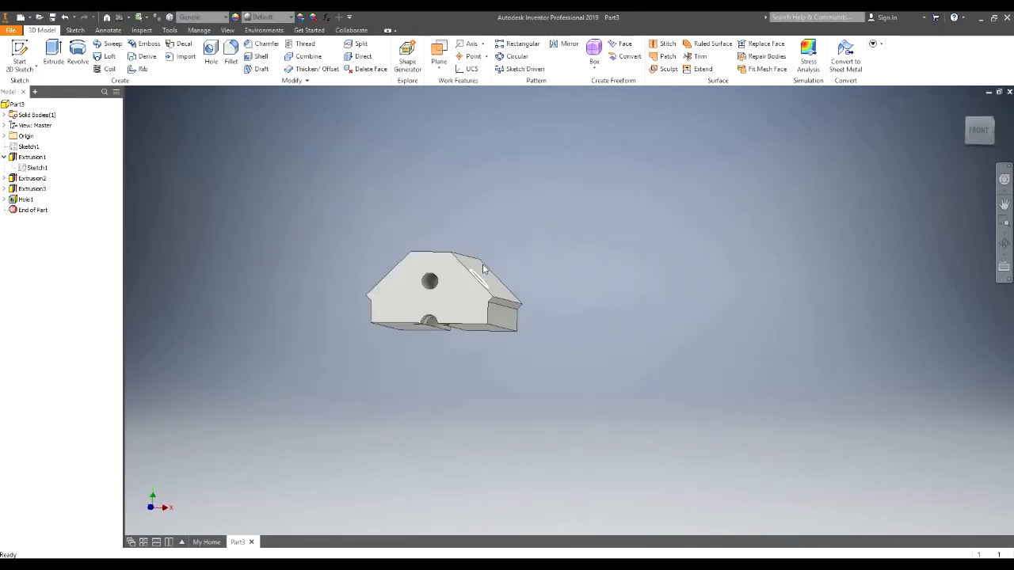
{"action": "scroll", "coordinate": [483, 267], "scroll_direction": "down", "scroll_amount": 2}
{"action": "middle_click_drag", "start_coordinate": [466, 274], "coordinate": [409, 298], "text": "shift"}
{"action": "scroll", "coordinate": [409, 298], "scroll_direction": "up", "scroll_amount": 3}
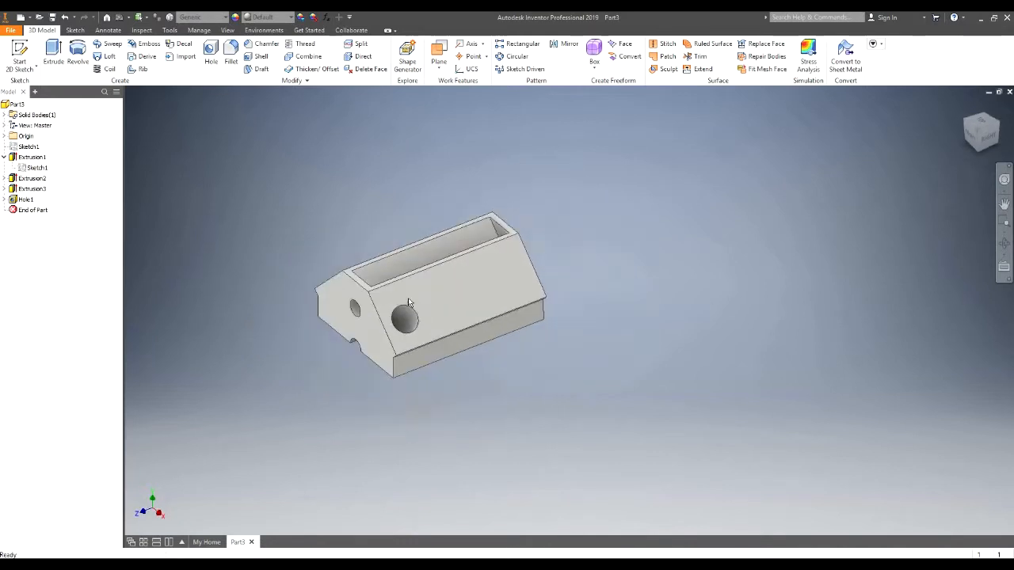
{"action": "scroll", "coordinate": [409, 299], "scroll_direction": "down", "scroll_amount": 3}
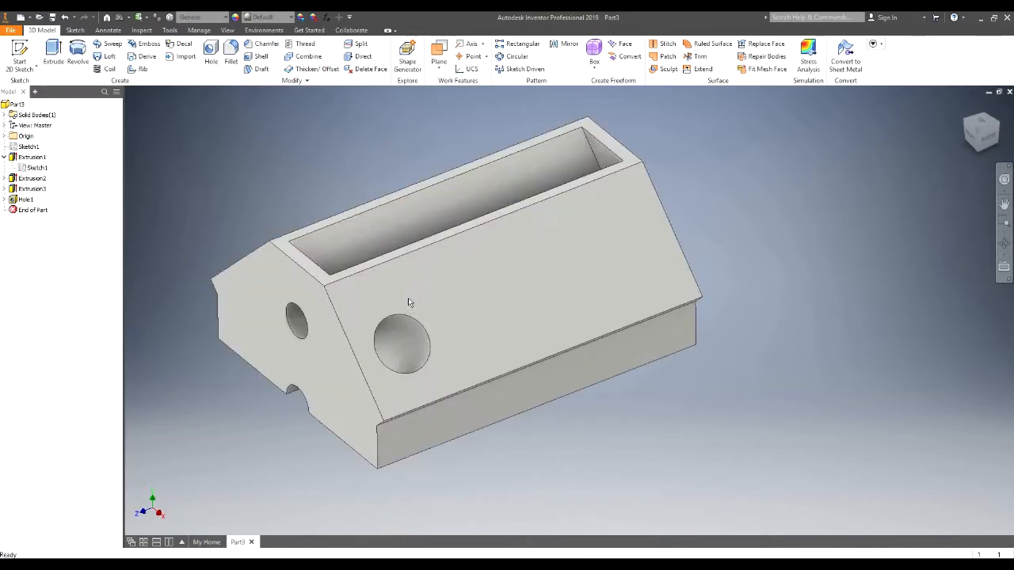
{"action": "left_click", "coordinate": [525, 46]}
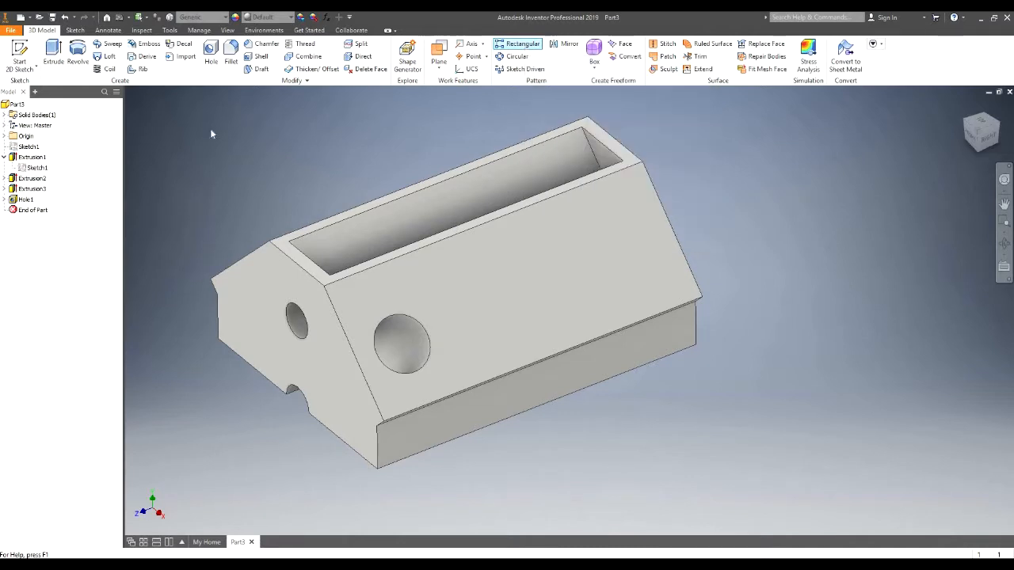
{"action": "left_click", "coordinate": [26, 199]}
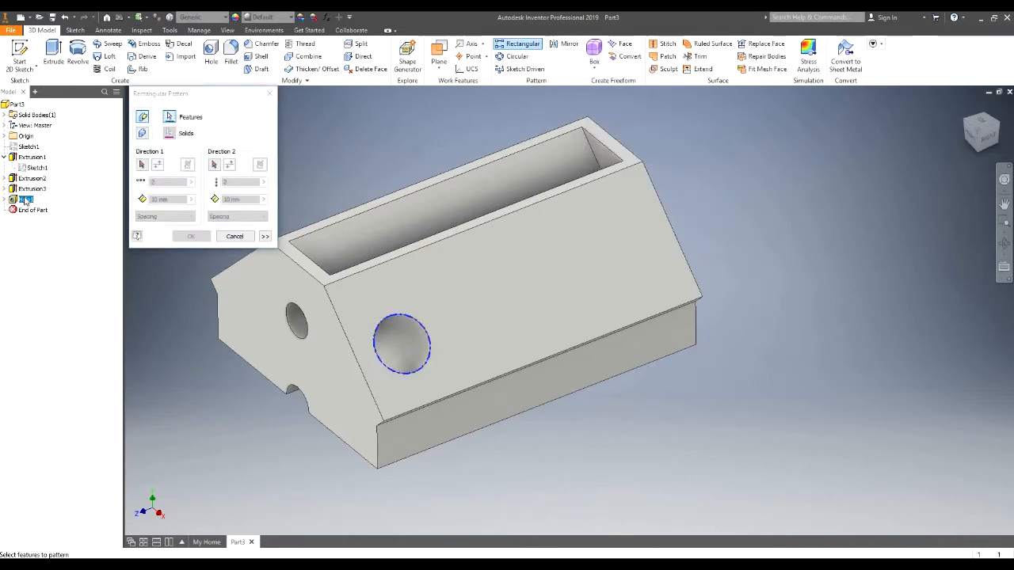
{"action": "left_click", "coordinate": [143, 165]}
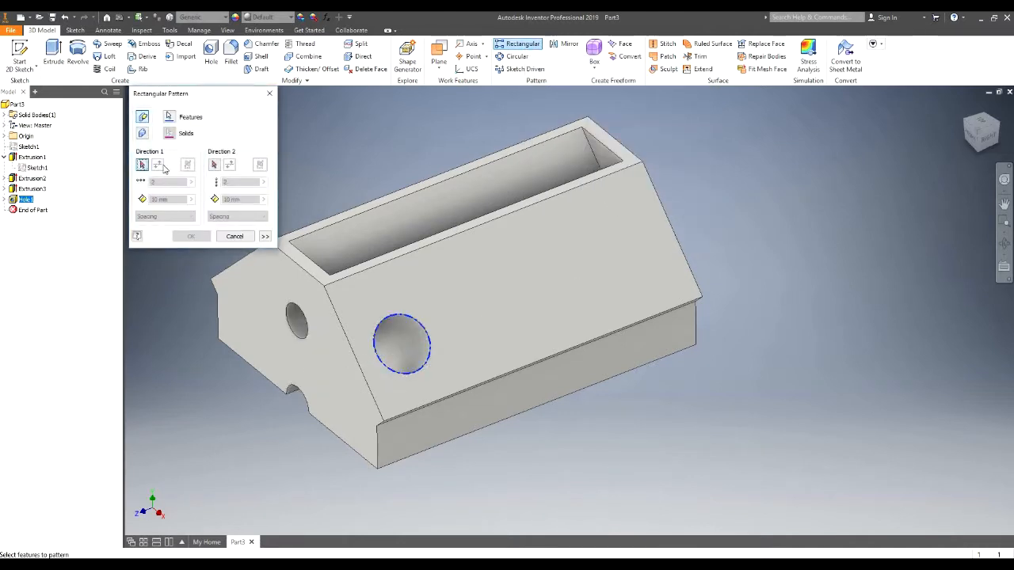
{"action": "left_click", "coordinate": [455, 240]}
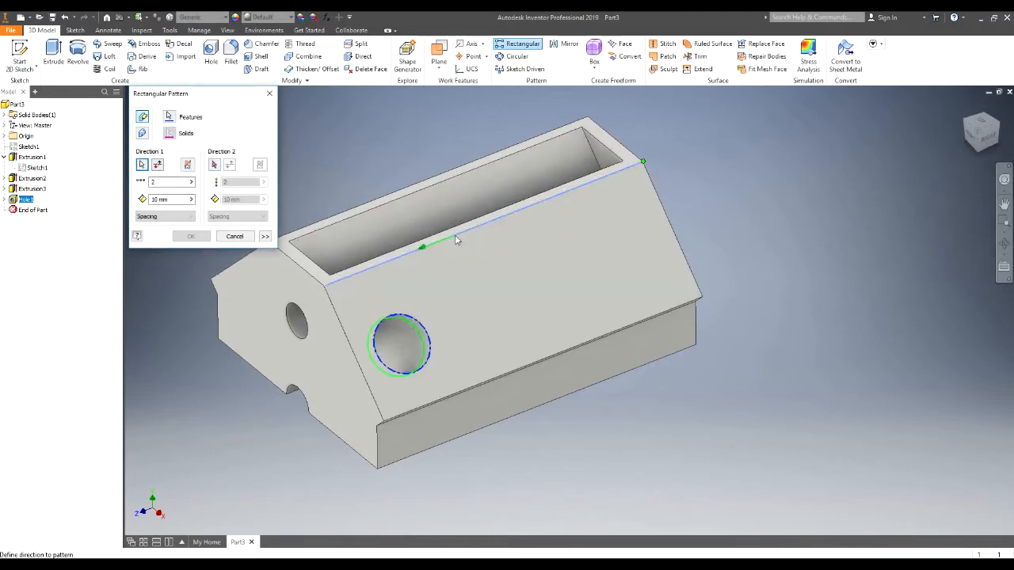
{"action": "left_click", "coordinate": [159, 165]}
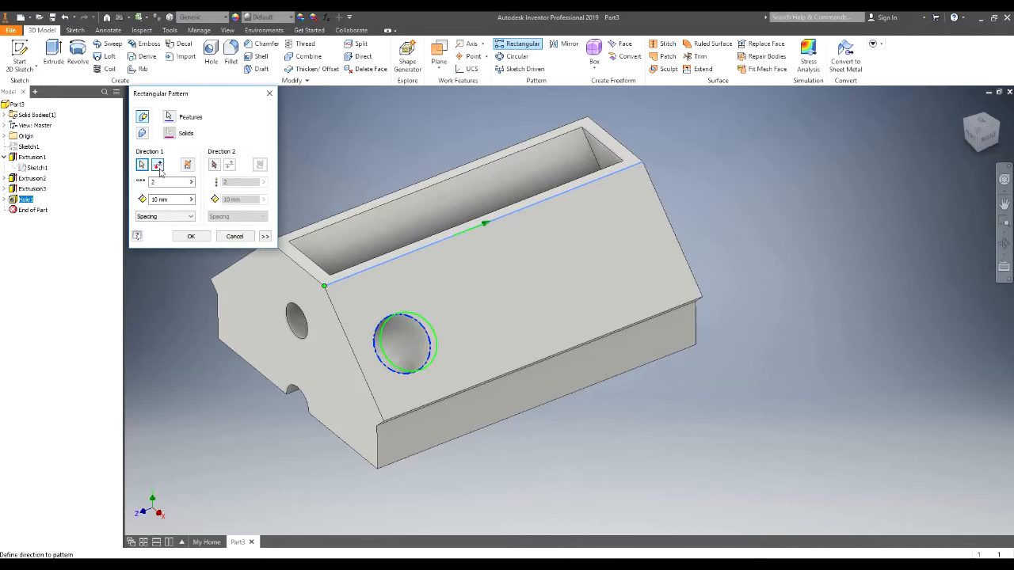
{"action": "double_click", "coordinate": [161, 182]}
{"action": "type", "text": "4"}
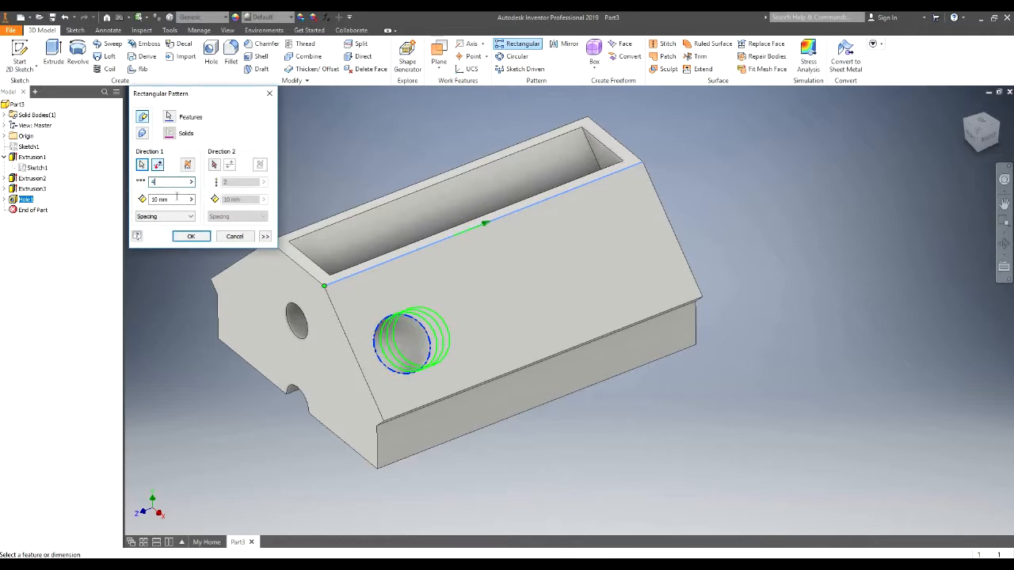
Try the Offset parameter as the spacing between the patterned holes
{"action": "double_click", "coordinate": [176, 198]}
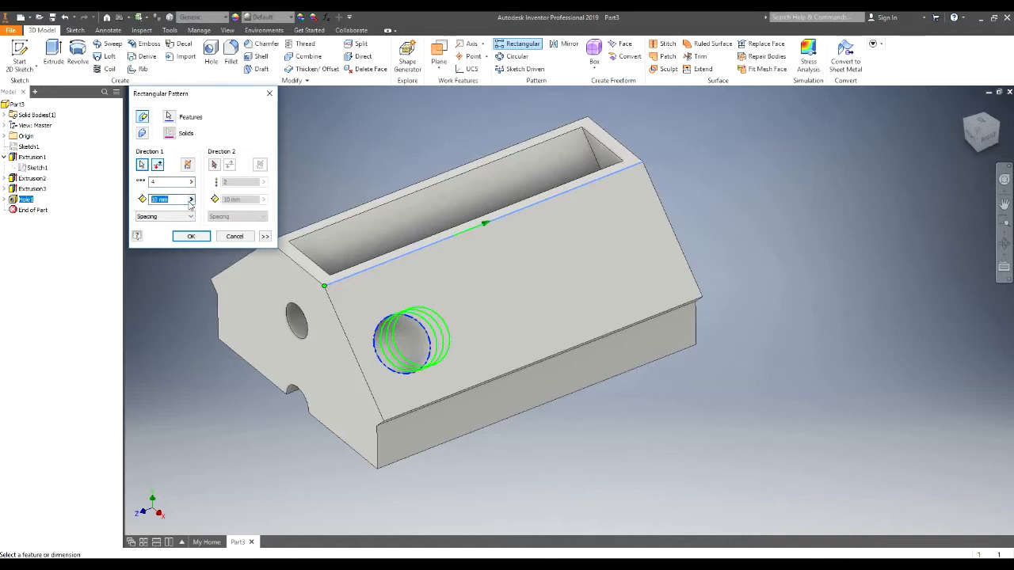
{"action": "left_click", "coordinate": [191, 199]}
{"action": "left_click", "coordinate": [225, 225]}
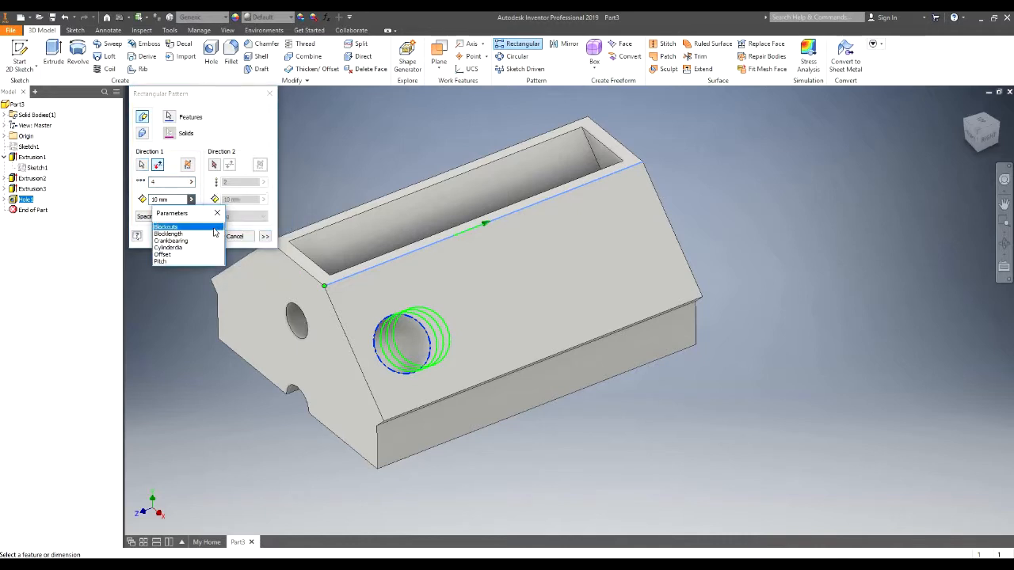
{"action": "left_click", "coordinate": [165, 254]}
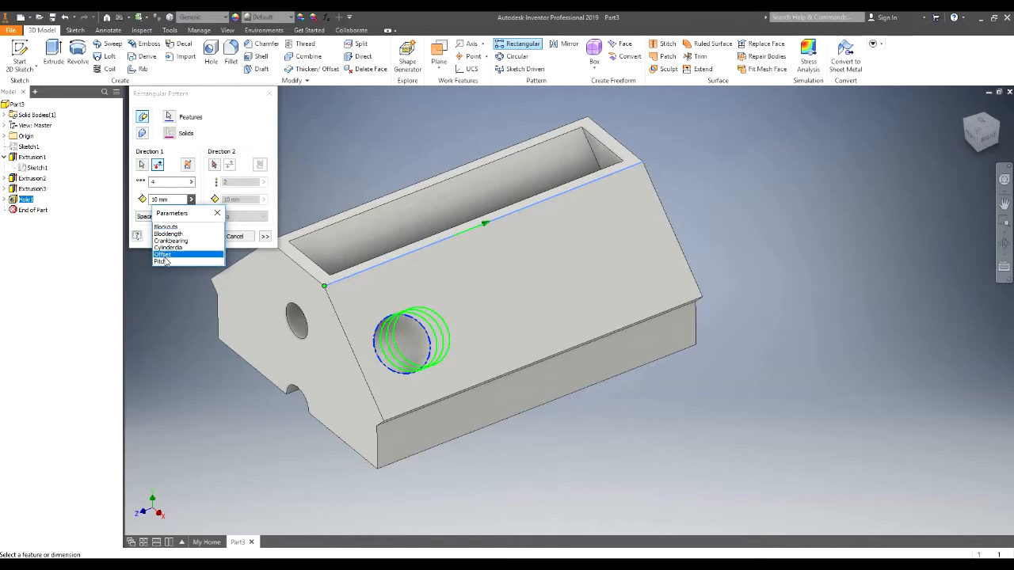
Try the Pitch parameter as the pattern spacing and clear the spacing entry
{"action": "left_click", "coordinate": [190, 203]}
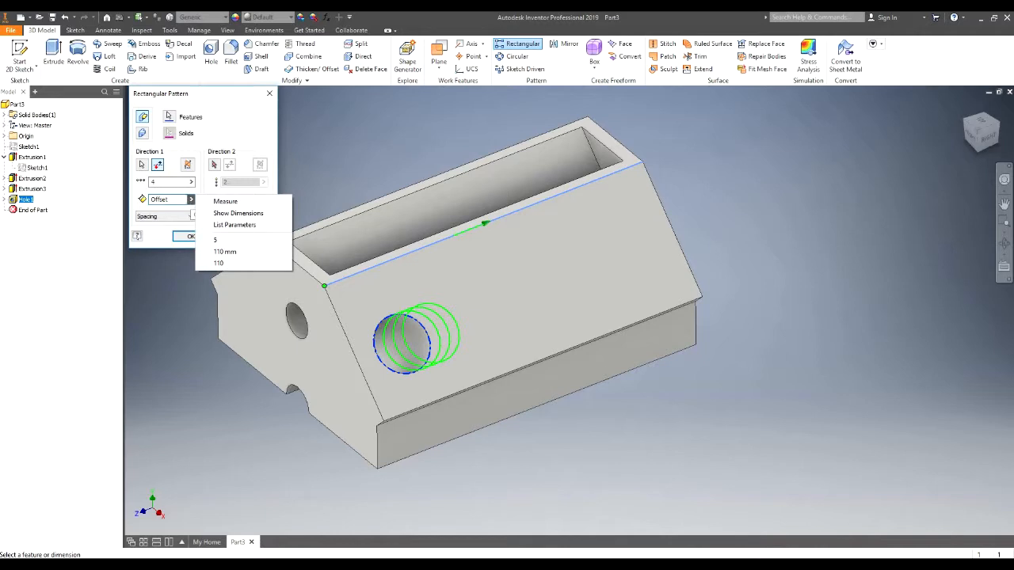
{"action": "left_click", "coordinate": [191, 199]}
{"action": "left_click", "coordinate": [191, 198]}
{"action": "left_click", "coordinate": [227, 226]}
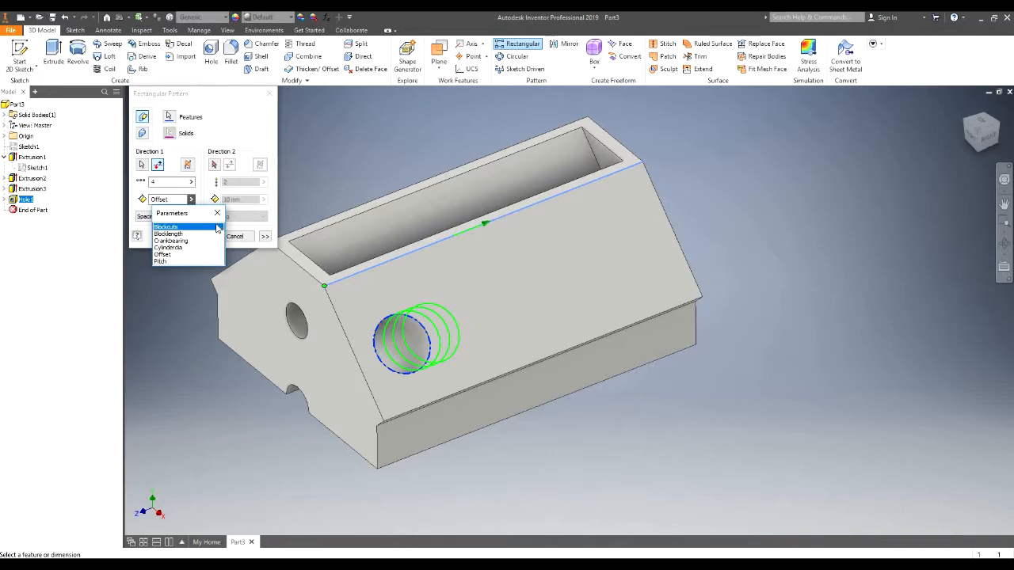
{"action": "double_click", "coordinate": [160, 262]}
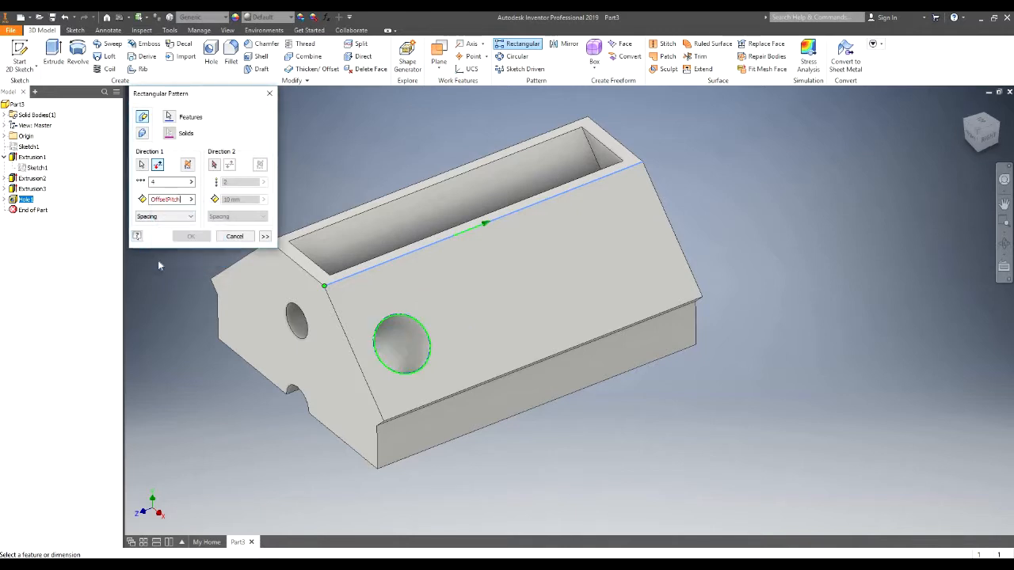
{"action": "left_click_drag", "start_coordinate": [184, 201], "coordinate": [141, 198]}
{"action": "key", "text": "BackSpace"}
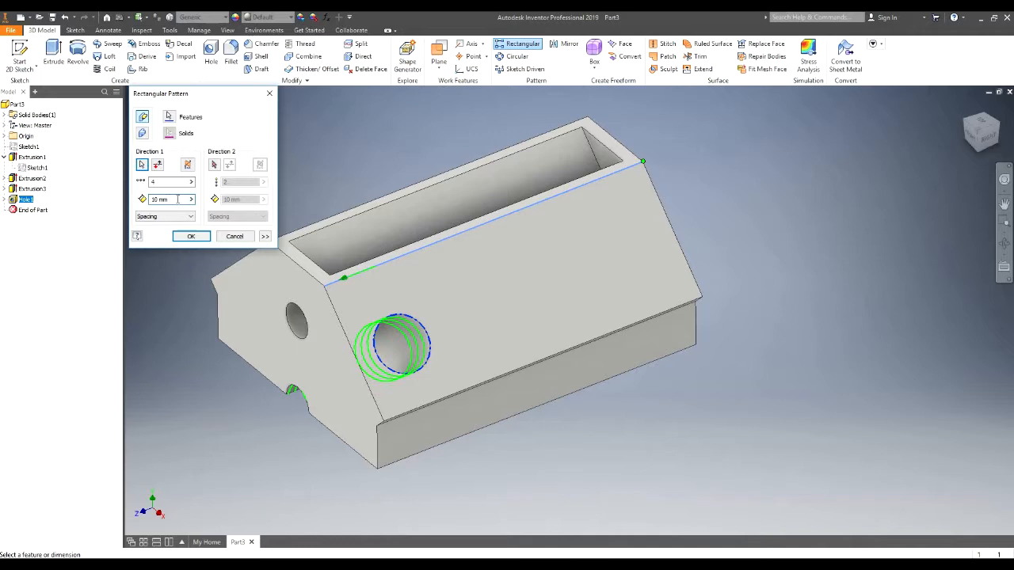
Set the spacing of the hole pattern to 110 mm
{"action": "left_click_drag", "start_coordinate": [179, 199], "coordinate": [140, 188]}
{"action": "left_click", "coordinate": [176, 199]}
{"action": "type", "text": "0"}
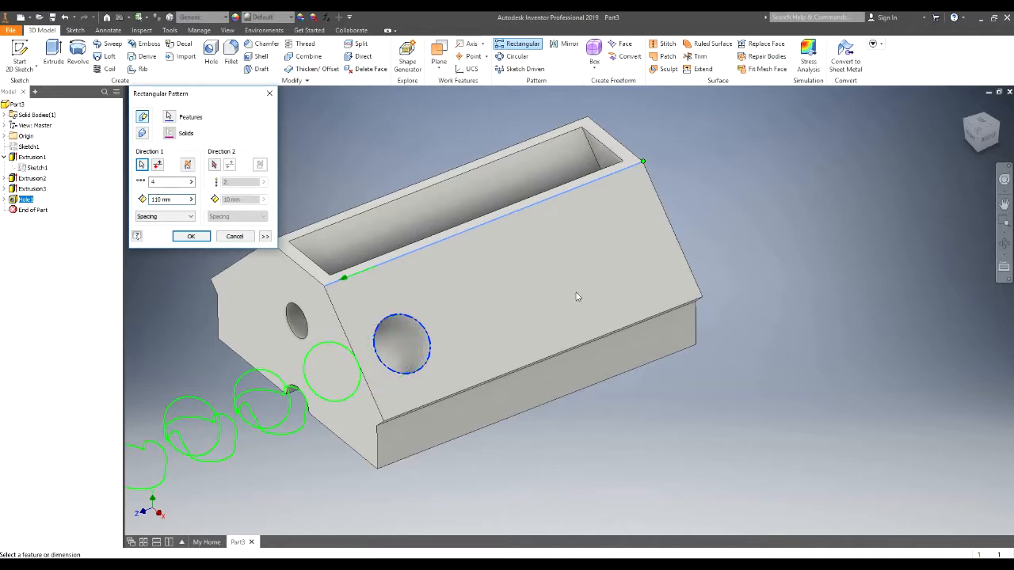
{"action": "scroll", "coordinate": [576, 292], "scroll_direction": "up", "scroll_amount": 2}
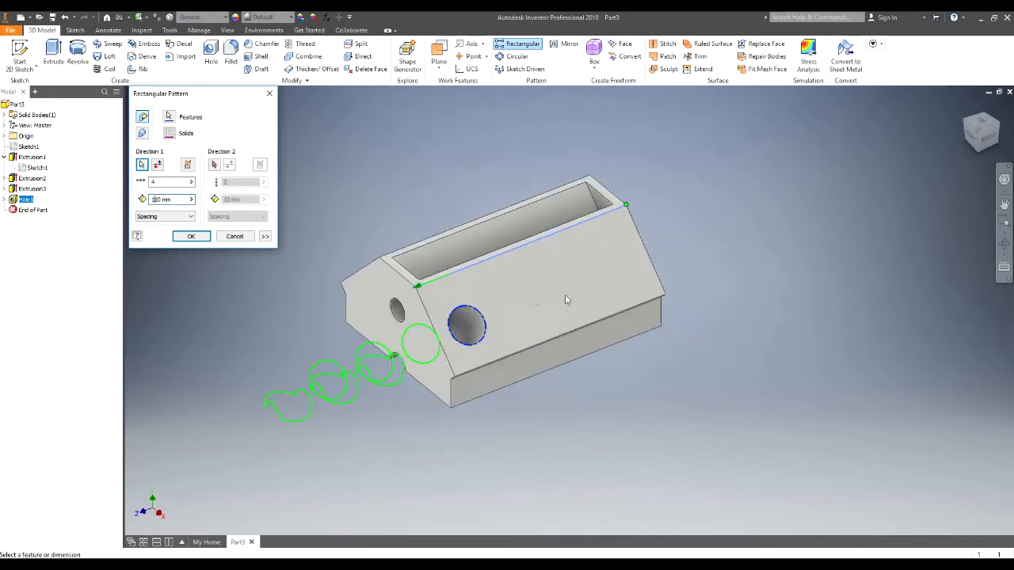
Reverse the rectangular pattern's direction so the cylinder bores run along the sloped face, and create the pattern
{"action": "left_click", "coordinate": [157, 164]}
{"action": "scroll", "coordinate": [544, 251], "scroll_direction": "down", "scroll_amount": 3}
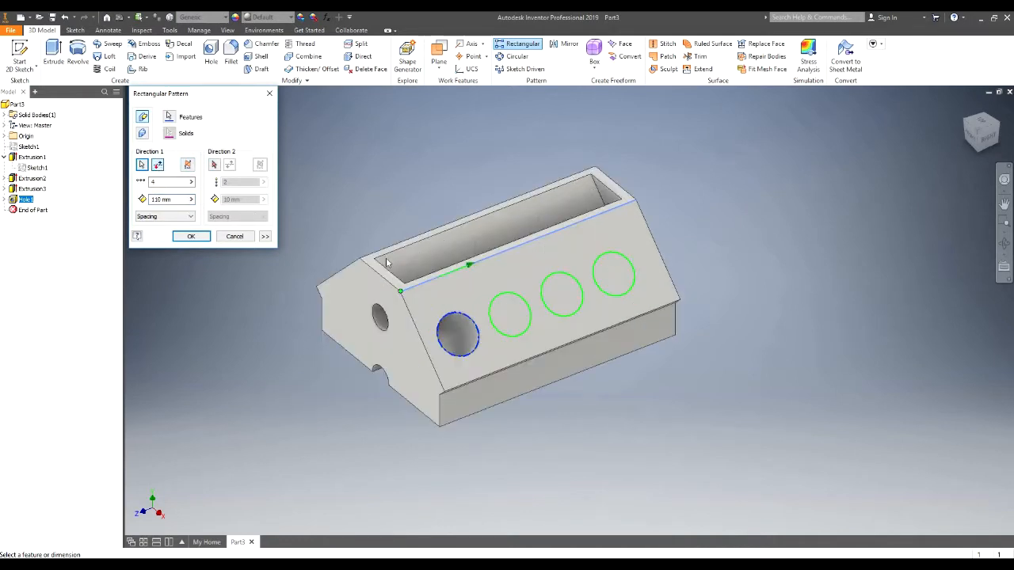
{"action": "left_click", "coordinate": [191, 236]}
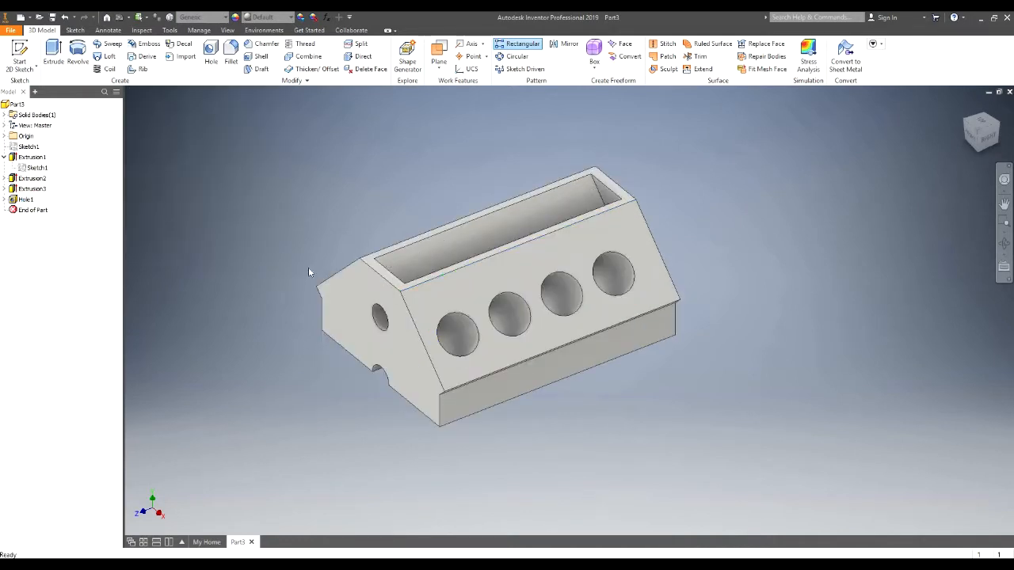
Edit the first cylinder bore's sketch and place a sketch point above the bore centre, towards the front edge of the sloped face
{"action": "middle_click_drag", "start_coordinate": [550, 330], "coordinate": [622, 309], "text": "shift"}
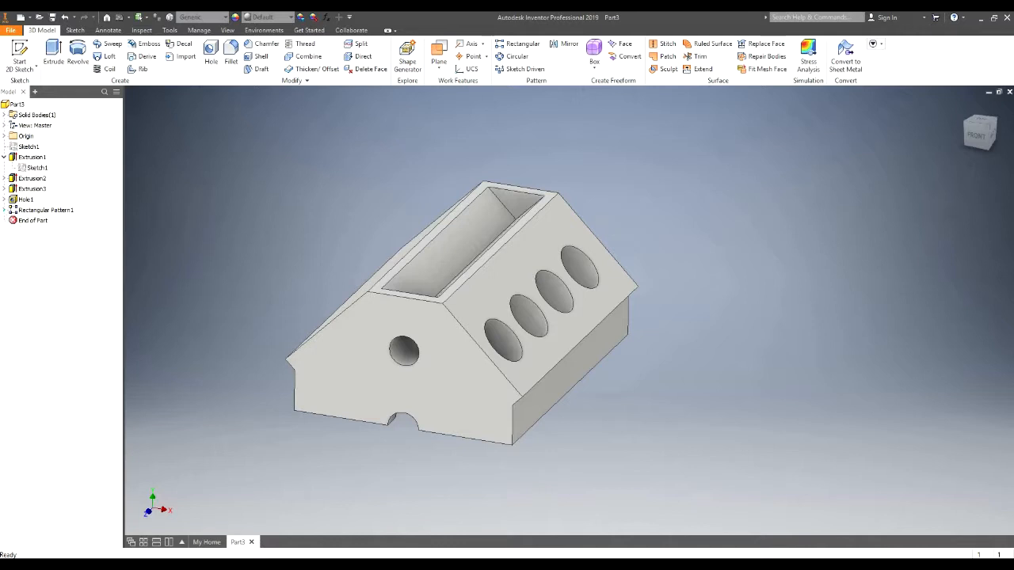
{"action": "left_click", "coordinate": [5, 199]}
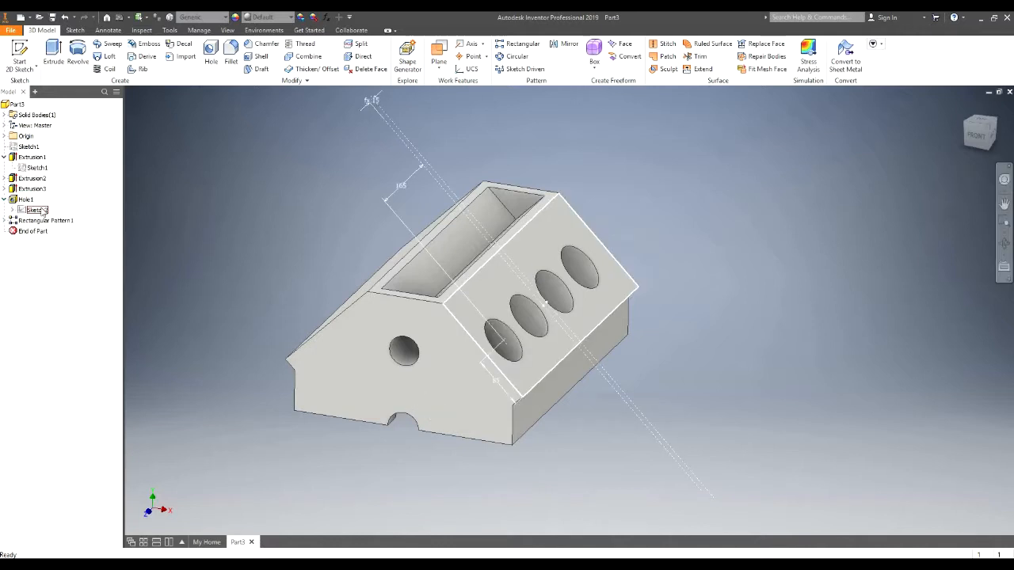
{"action": "double_click", "coordinate": [38, 210]}
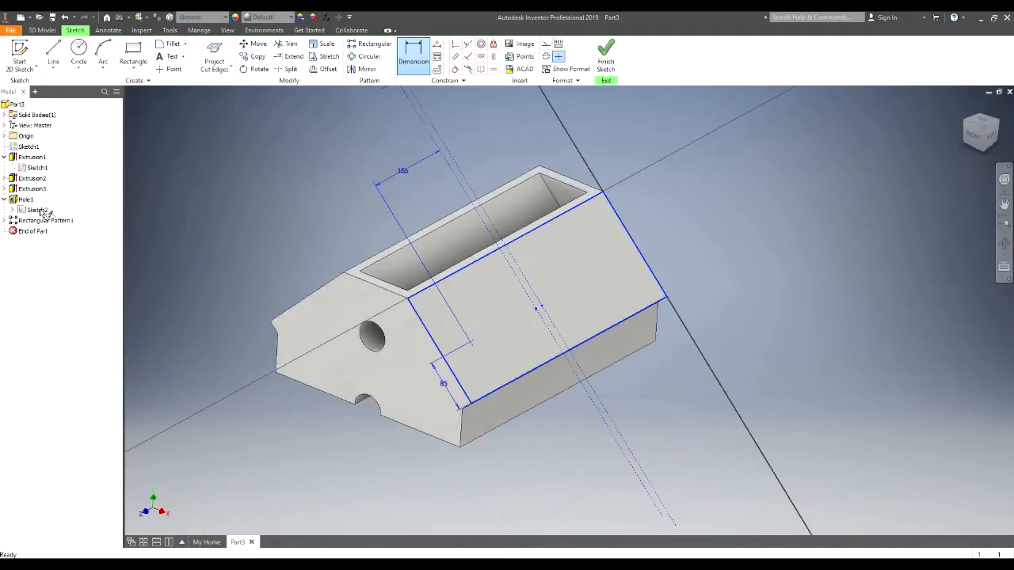
{"action": "scroll", "coordinate": [483, 308], "scroll_direction": "down", "scroll_amount": 4}
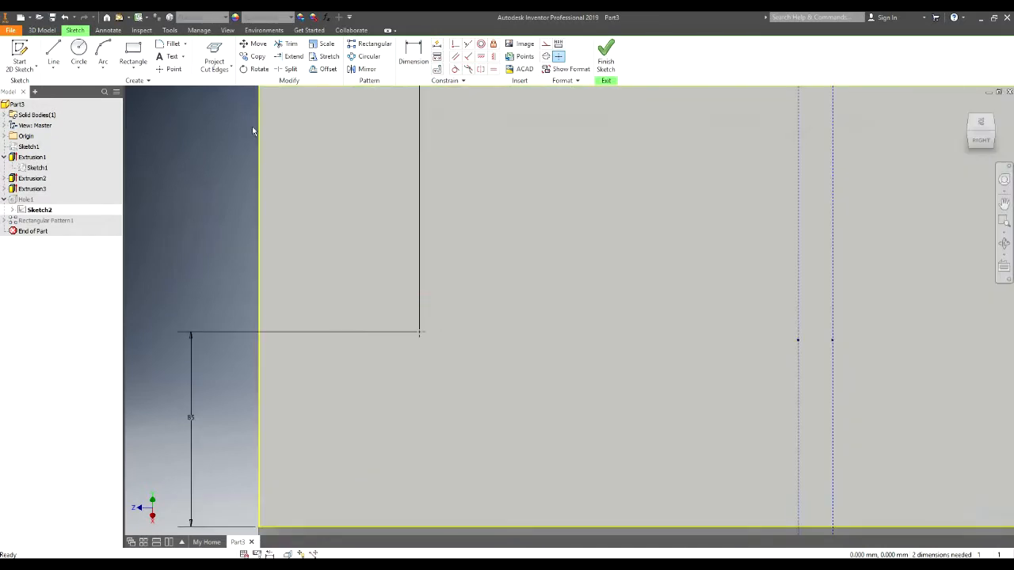
{"action": "left_click", "coordinate": [174, 69]}
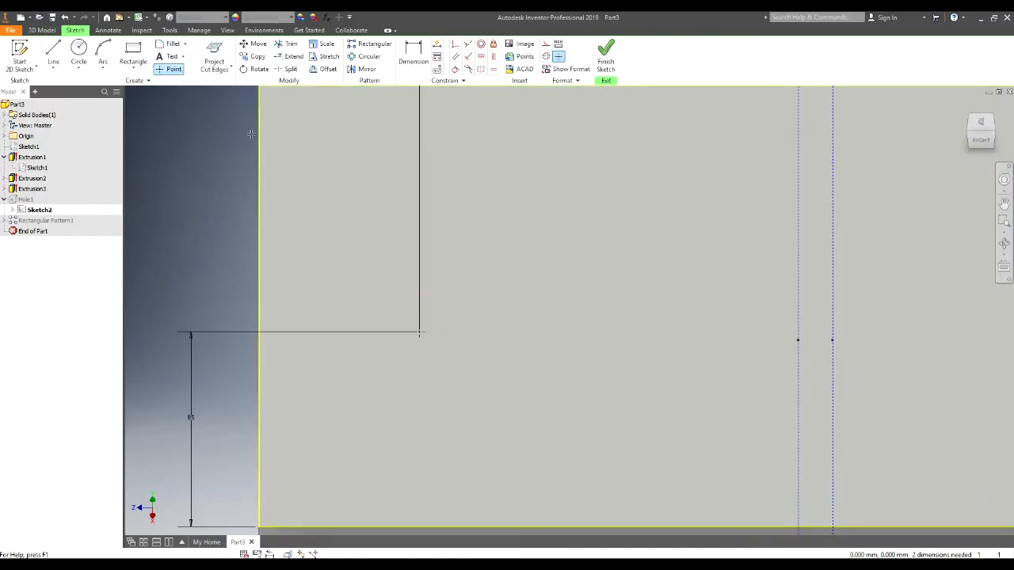
{"action": "left_click", "coordinate": [331, 252]}
{"action": "key", "text": "Escape"}
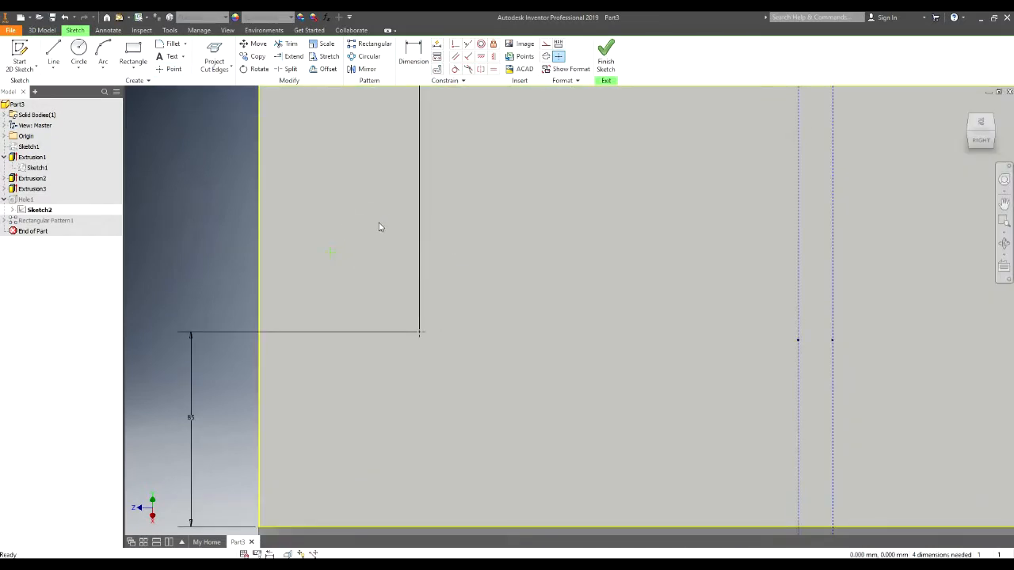
Dimension the horizontal distance between the new sketch point and the bore's centre point as 55 mm
{"action": "left_click", "coordinate": [414, 54]}
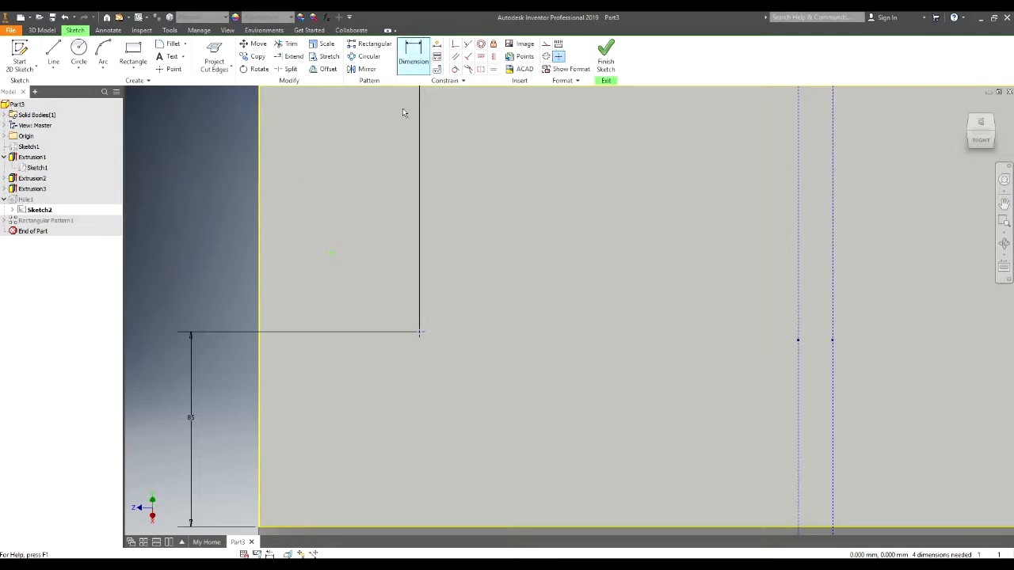
{"action": "left_click", "coordinate": [420, 332]}
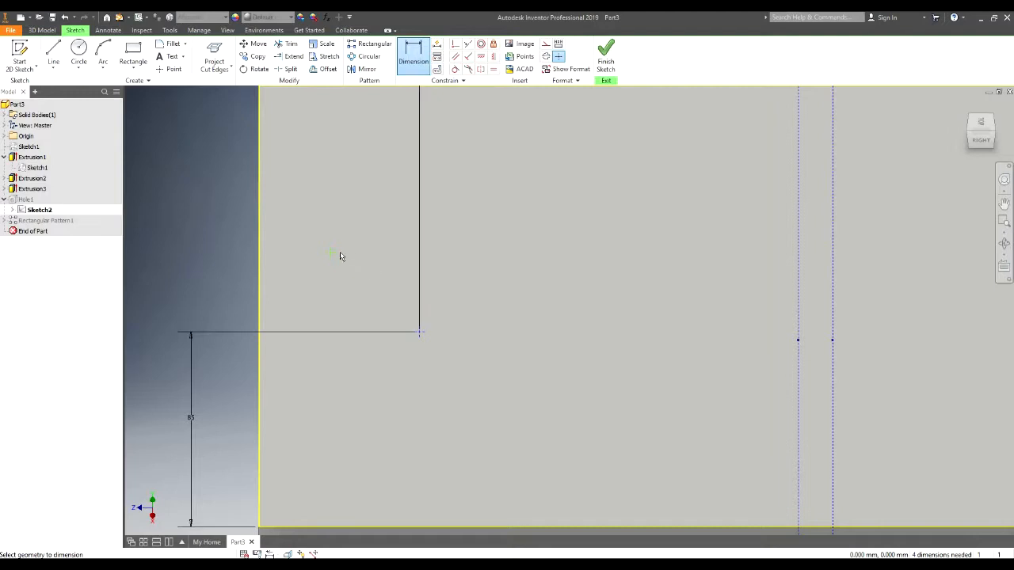
{"action": "left_click", "coordinate": [372, 236]}
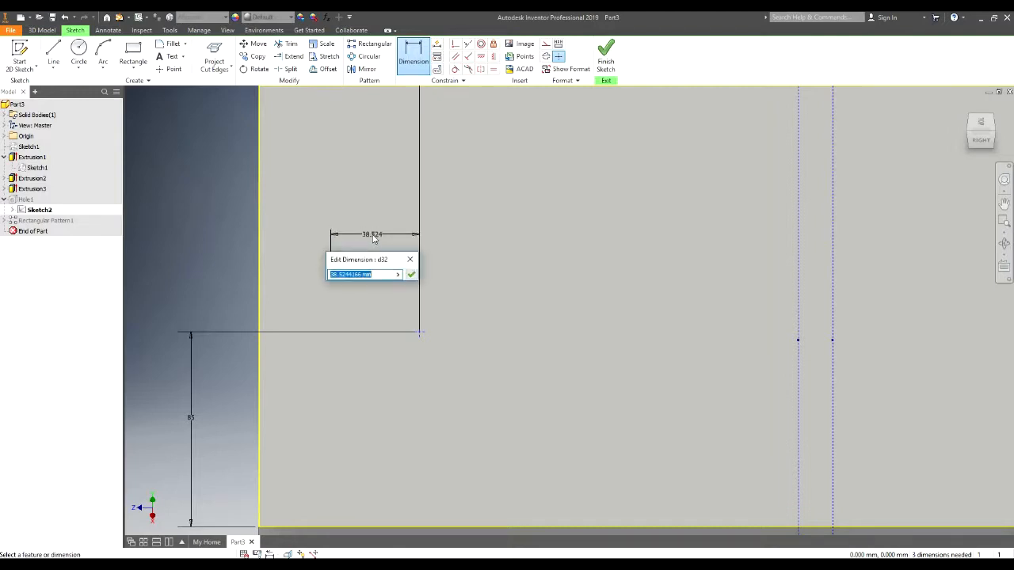
{"action": "type", "text": "55"}
{"action": "key", "text": "Return"}
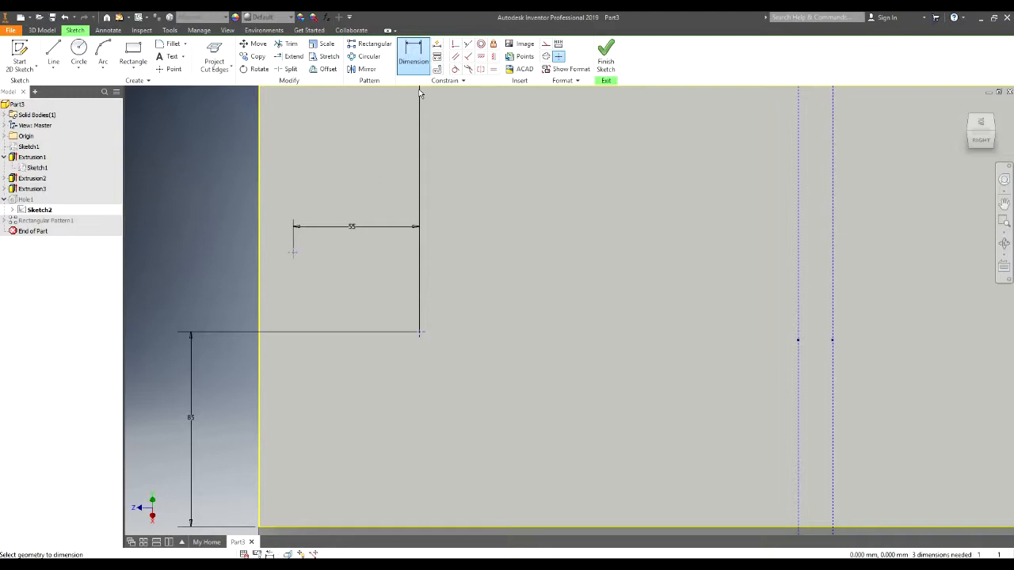
{"action": "key", "text": "Escape"}
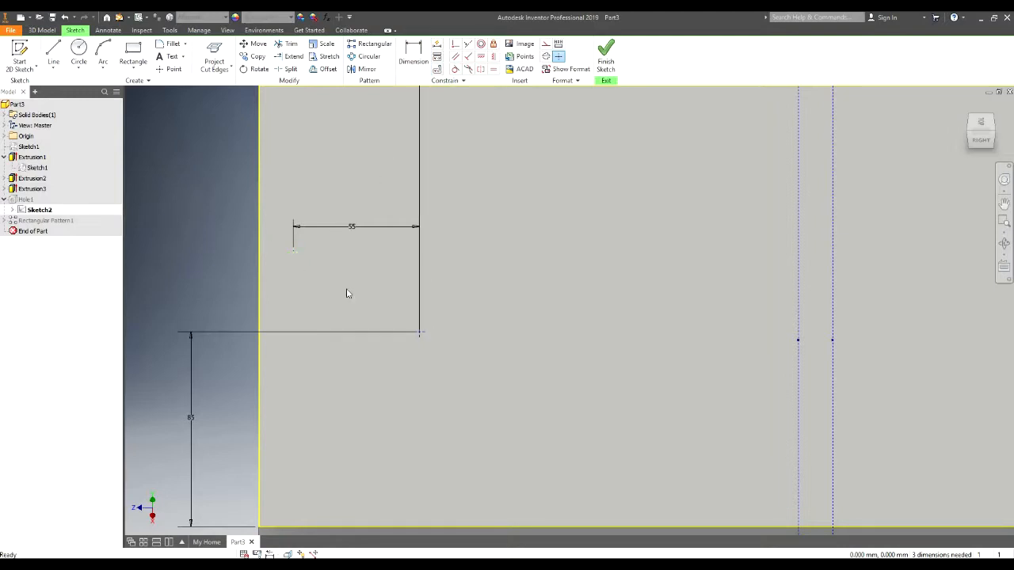
{"action": "left_click", "coordinate": [410, 55]}
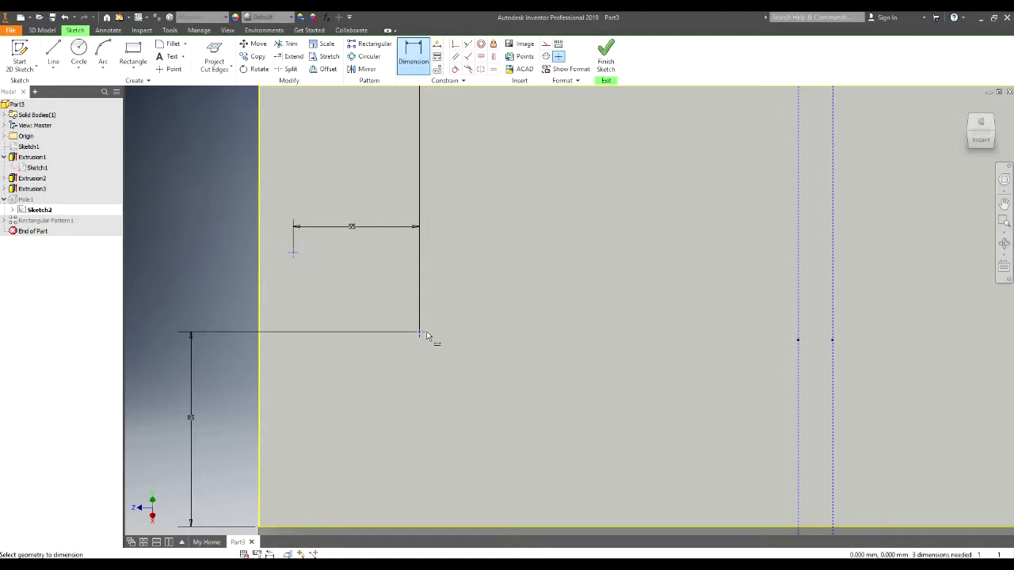
{"action": "left_click", "coordinate": [286, 300]}
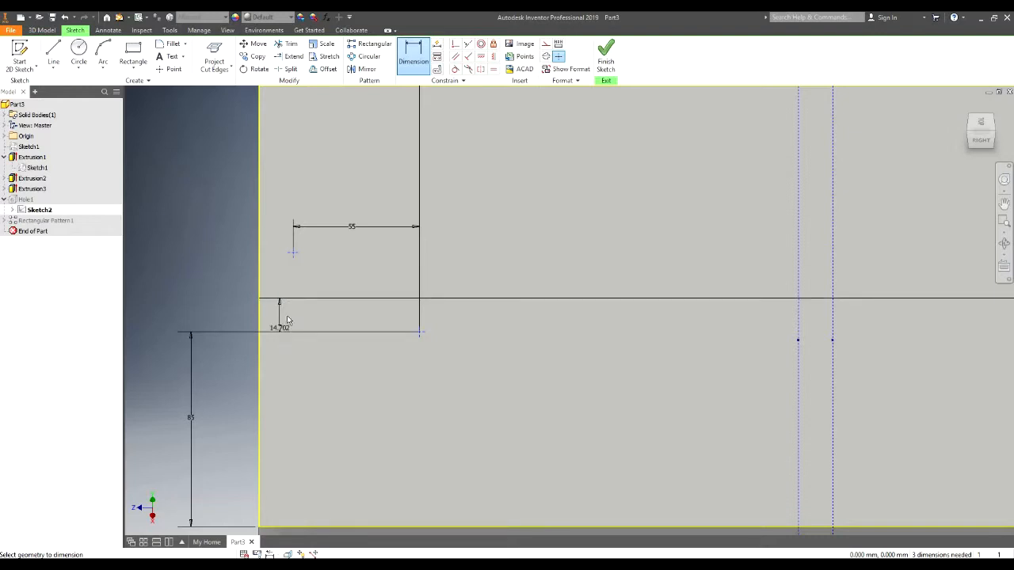
{"action": "key", "text": "Escape"}
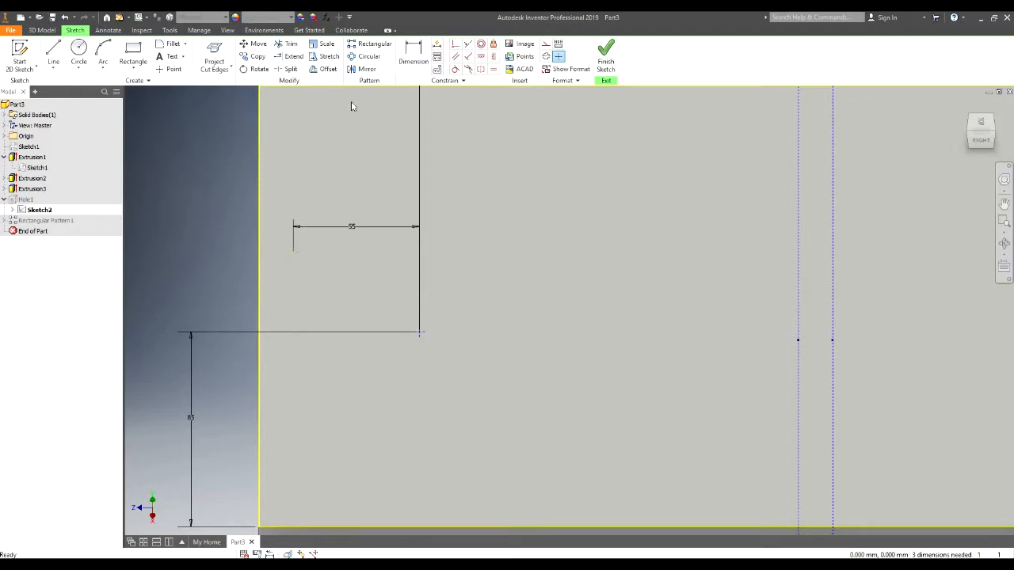
Dimension the vertical distance between the new point and the bore's centre point as 35 mm and finish the sketch
{"action": "left_click", "coordinate": [412, 64]}
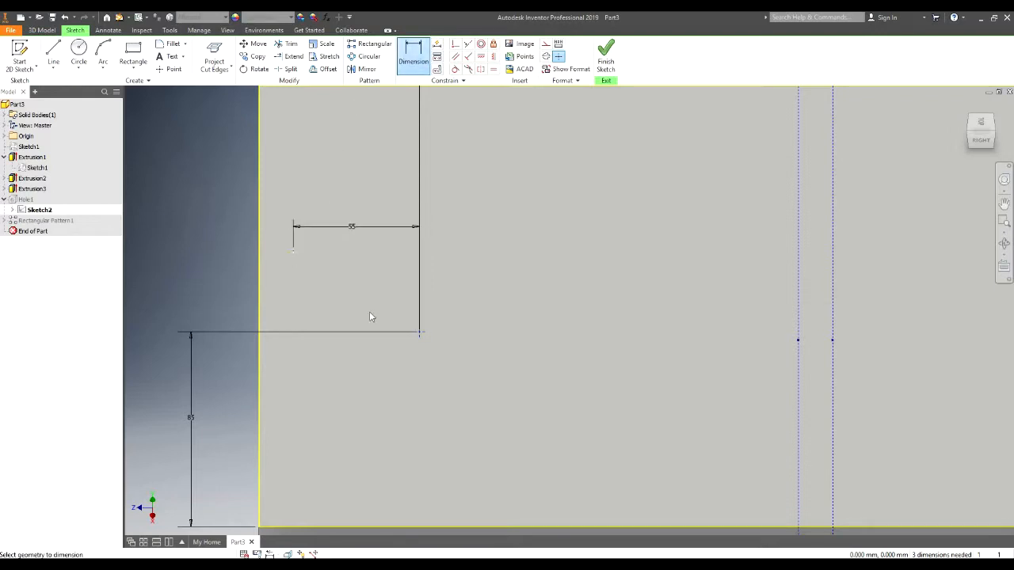
{"action": "left_click", "coordinate": [422, 333]}
{"action": "left_click", "coordinate": [293, 252]}
{"action": "left_click", "coordinate": [233, 273]}
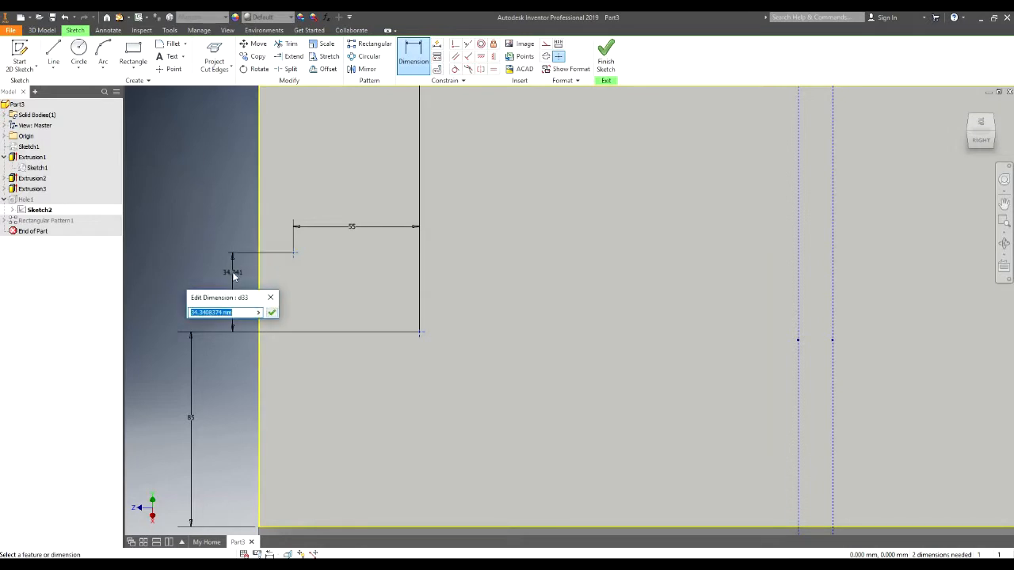
{"action": "type", "text": "35"}
{"action": "key", "text": "Return"}
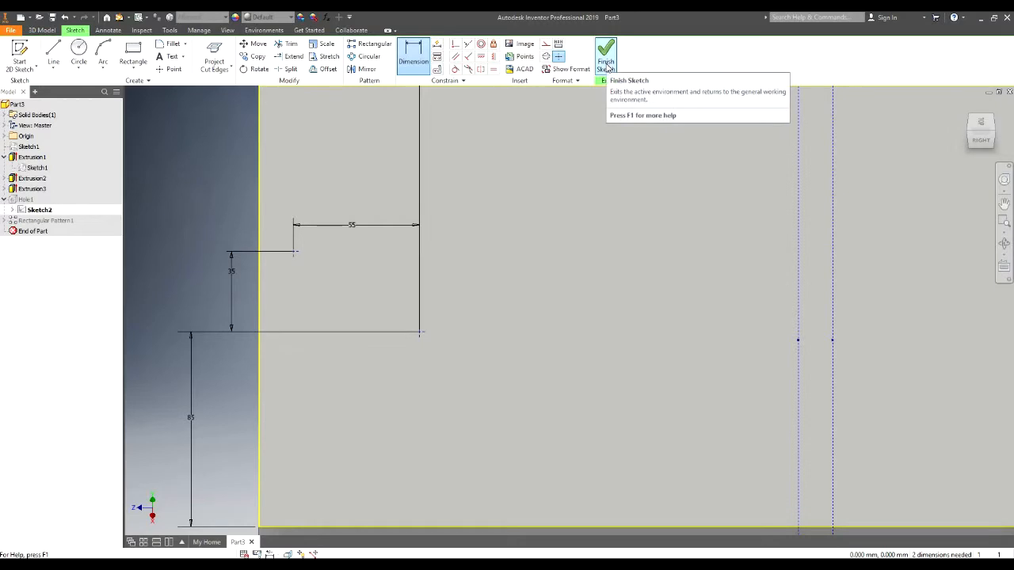
{"action": "left_click", "coordinate": [606, 68]}
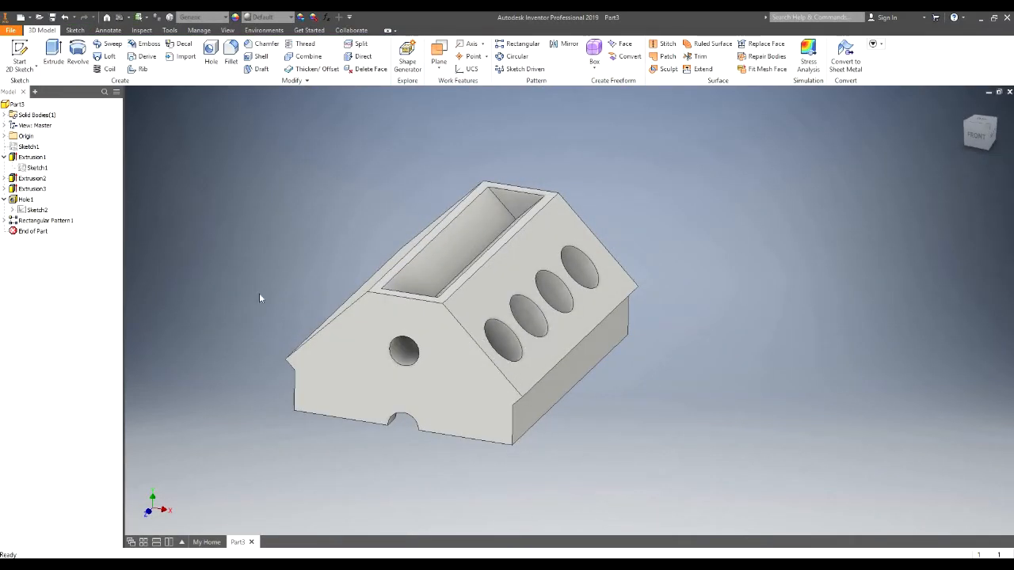
Make Sketch2 under Hole1 visible so its points can be used for another hole
{"action": "left_click", "coordinate": [210, 57]}
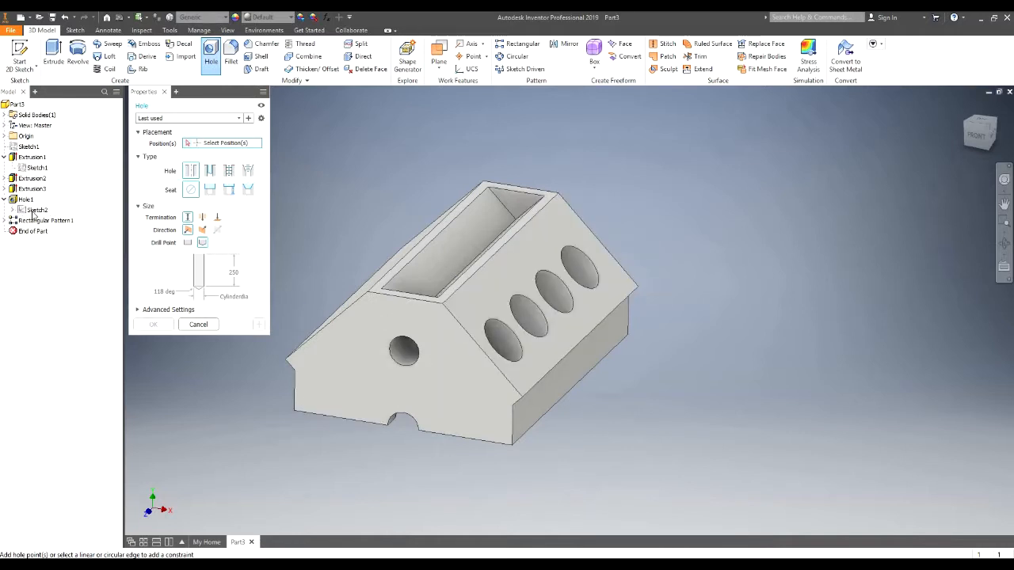
{"action": "left_click", "coordinate": [164, 91]}
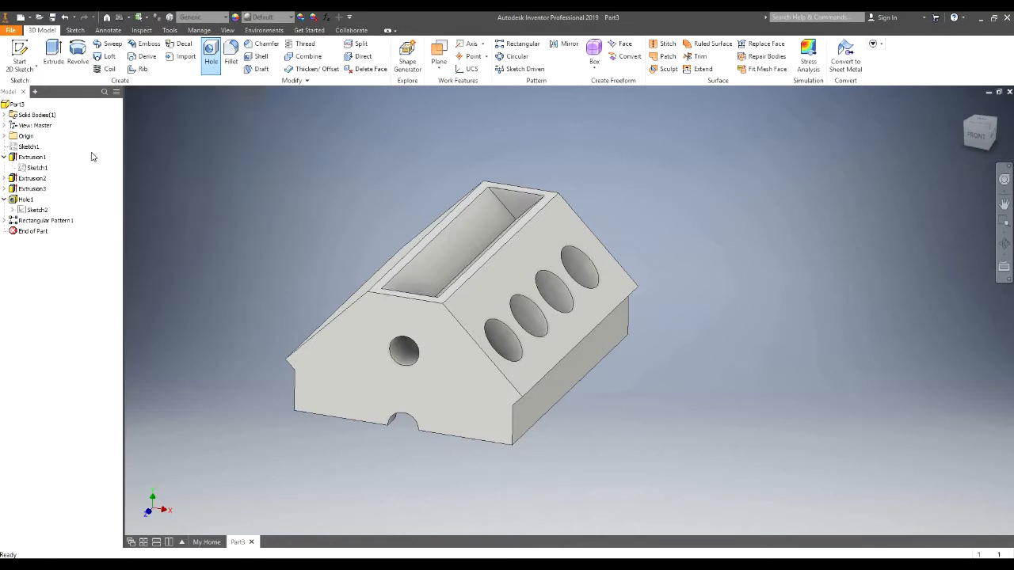
{"action": "left_click", "coordinate": [36, 210]}
{"action": "right_click", "coordinate": [32, 212]}
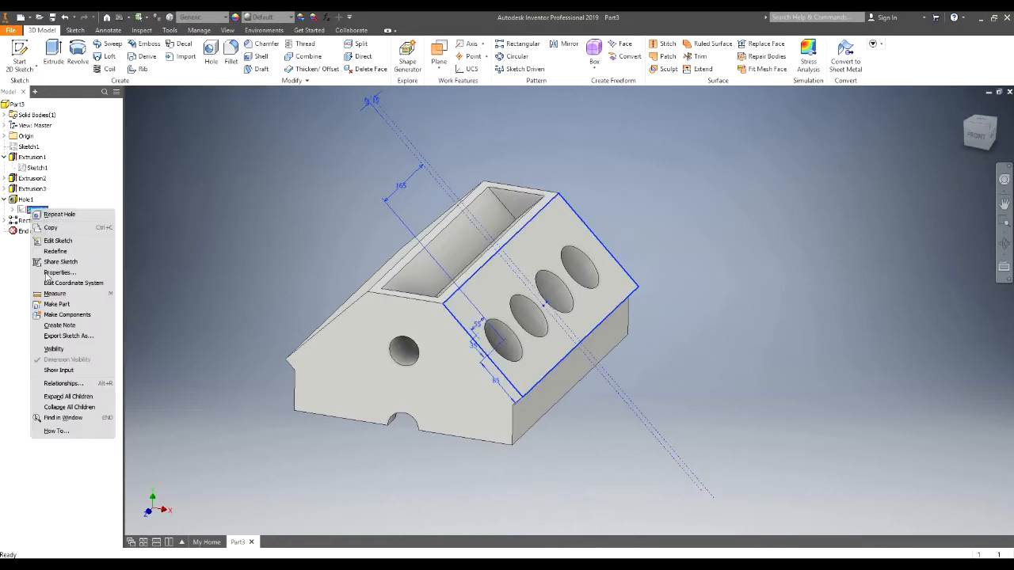
{"action": "left_click", "coordinate": [61, 349]}
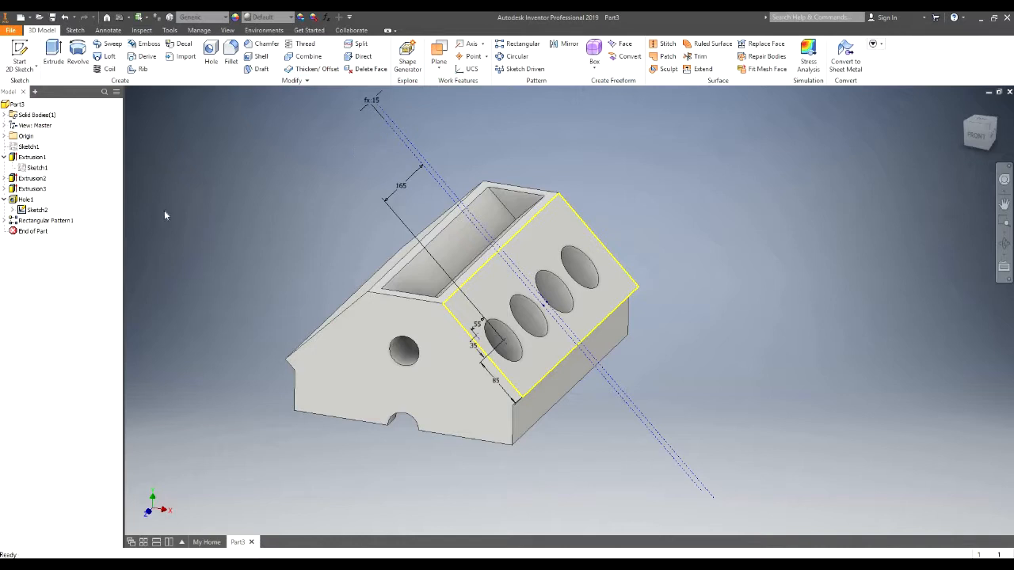
Start a hole at the new point of Sketch2 as a tapped hole with the ISO Metric profile thread type
{"action": "left_click", "coordinate": [212, 63]}
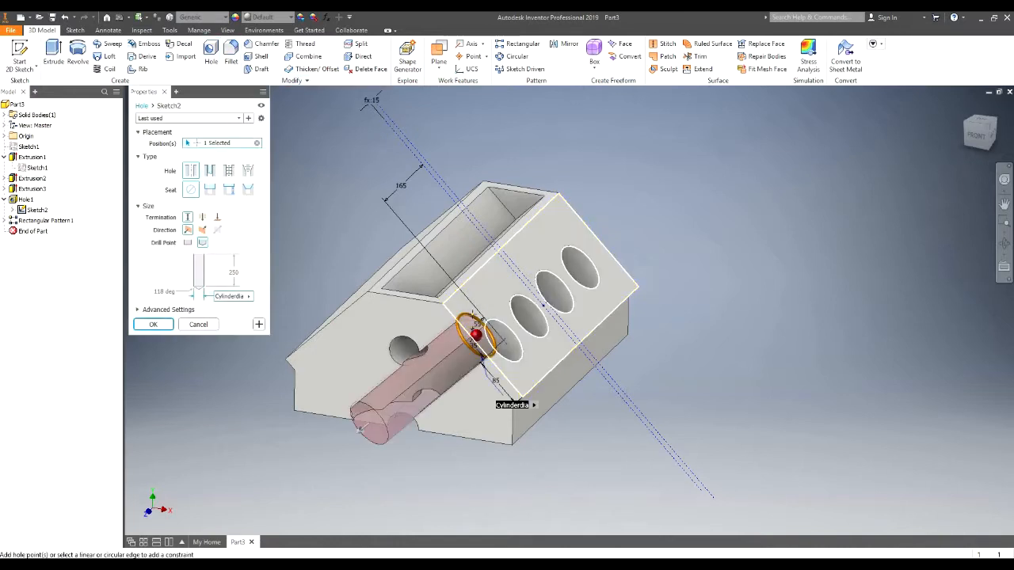
{"action": "middle_click_drag", "start_coordinate": [499, 299], "coordinate": [483, 331], "text": "shift"}
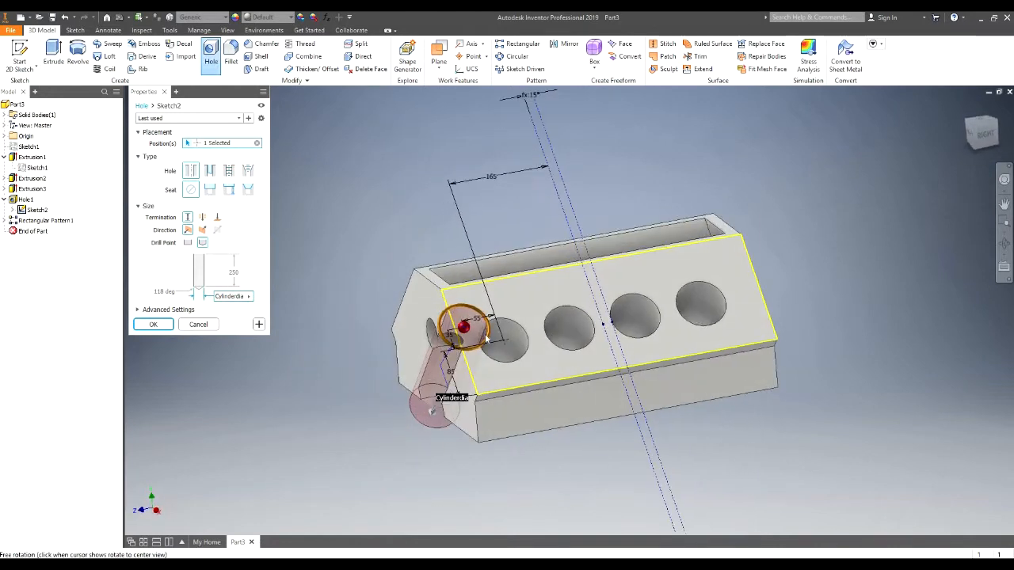
{"action": "scroll", "coordinate": [483, 332], "scroll_direction": "down", "scroll_amount": 4}
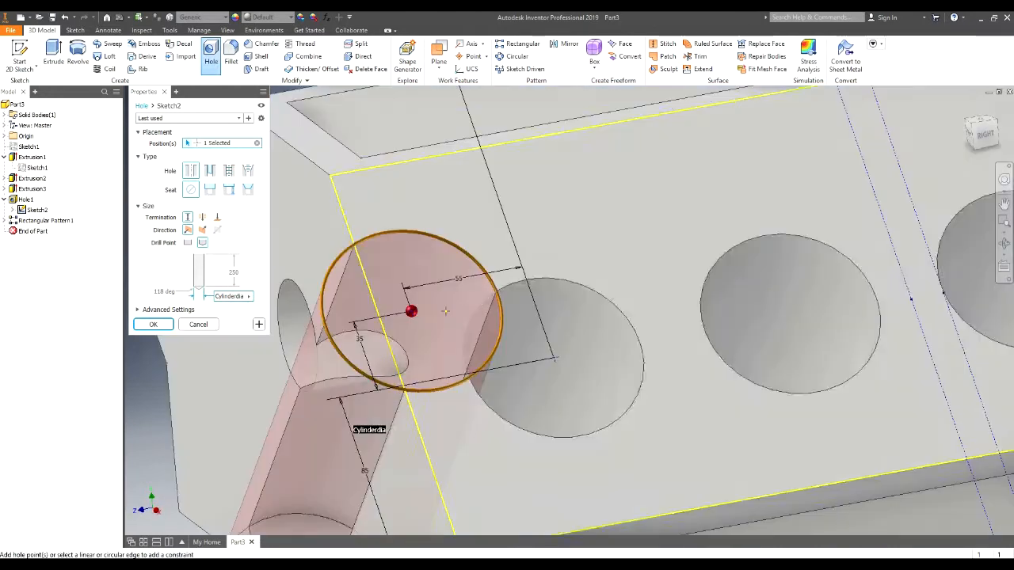
{"action": "left_click", "coordinate": [228, 173]}
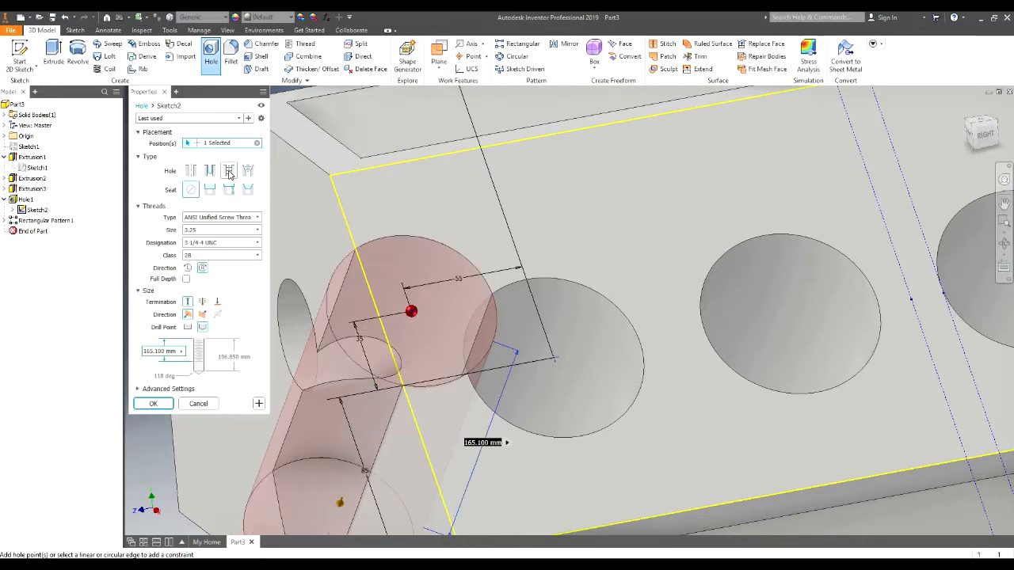
{"action": "left_click", "coordinate": [222, 217]}
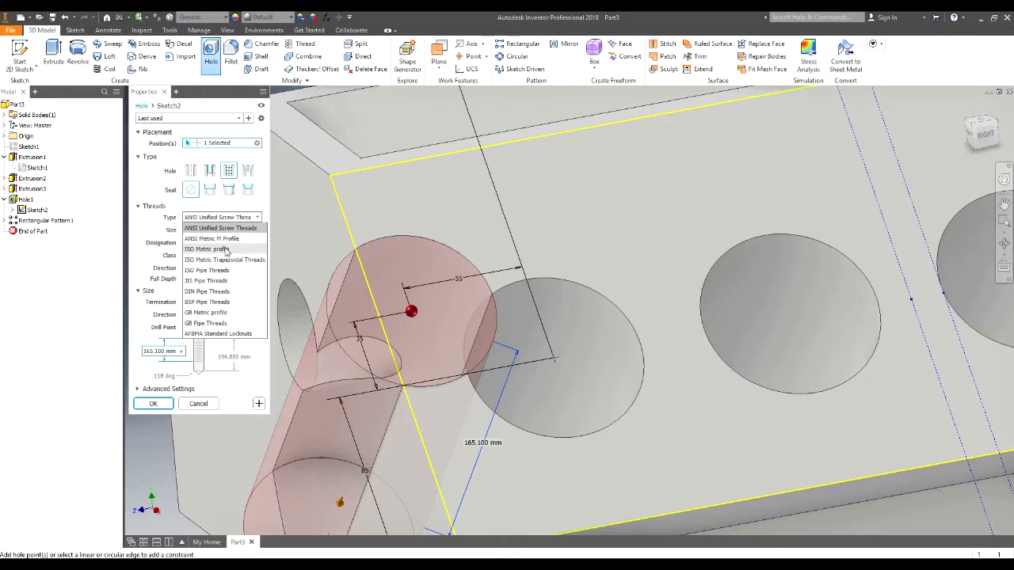
{"action": "left_click", "coordinate": [226, 250]}
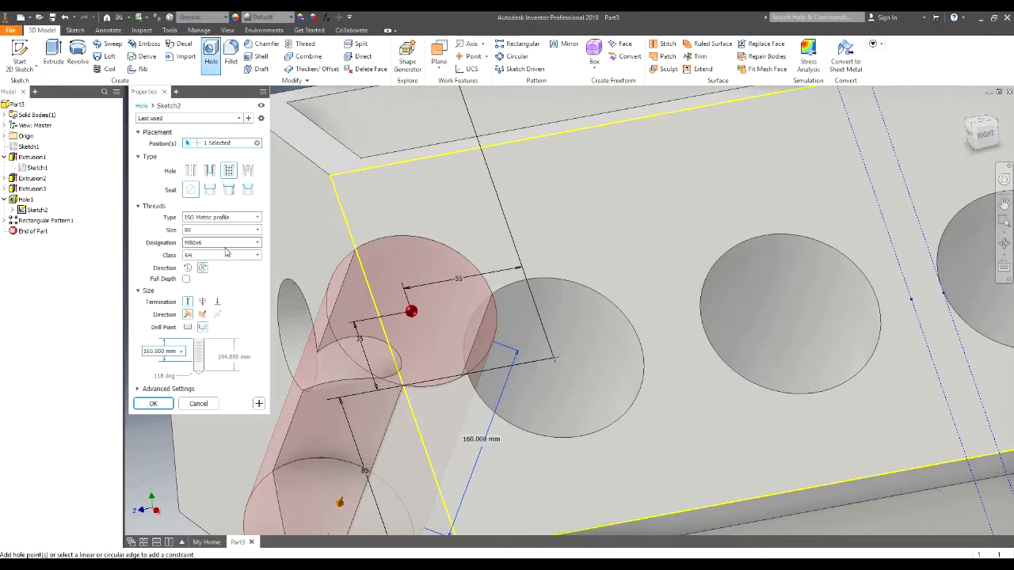
Set the tapped hole's thread size to 20
{"action": "left_click", "coordinate": [207, 230]}
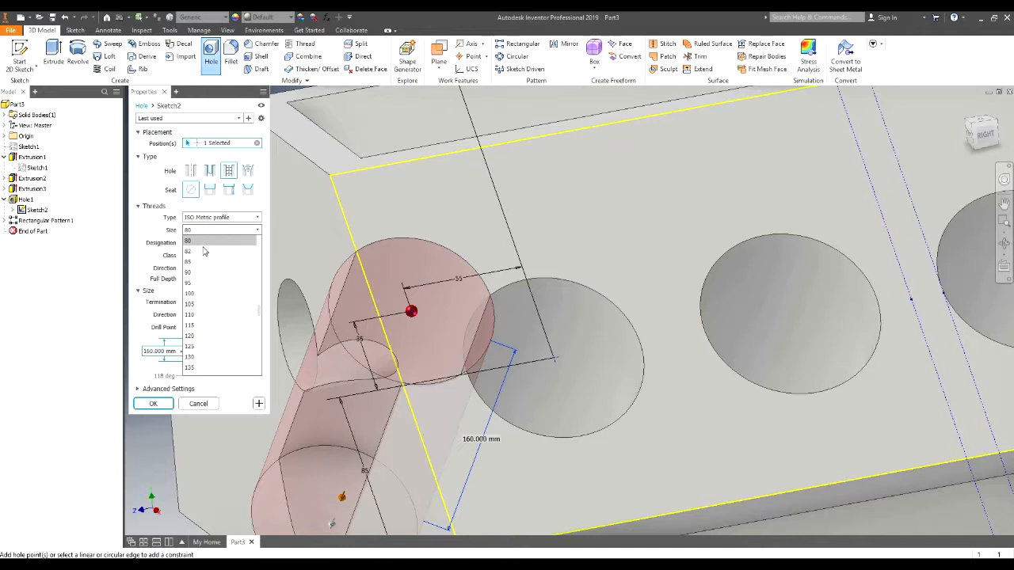
{"action": "scroll", "coordinate": [204, 253], "scroll_direction": "up", "scroll_amount": 6}
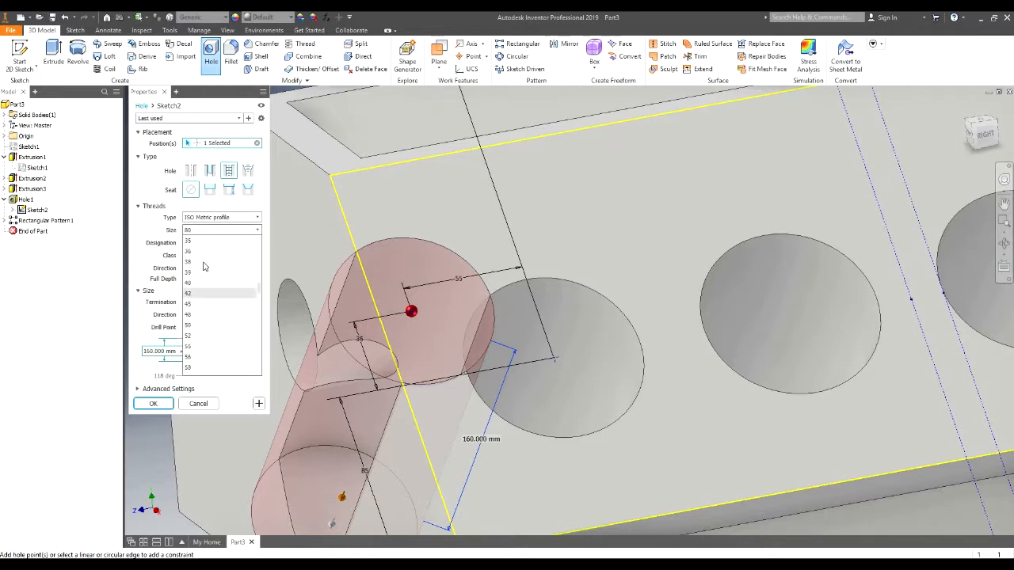
{"action": "scroll", "coordinate": [204, 266], "scroll_direction": "up", "scroll_amount": 3}
{"action": "left_click", "coordinate": [201, 293]}
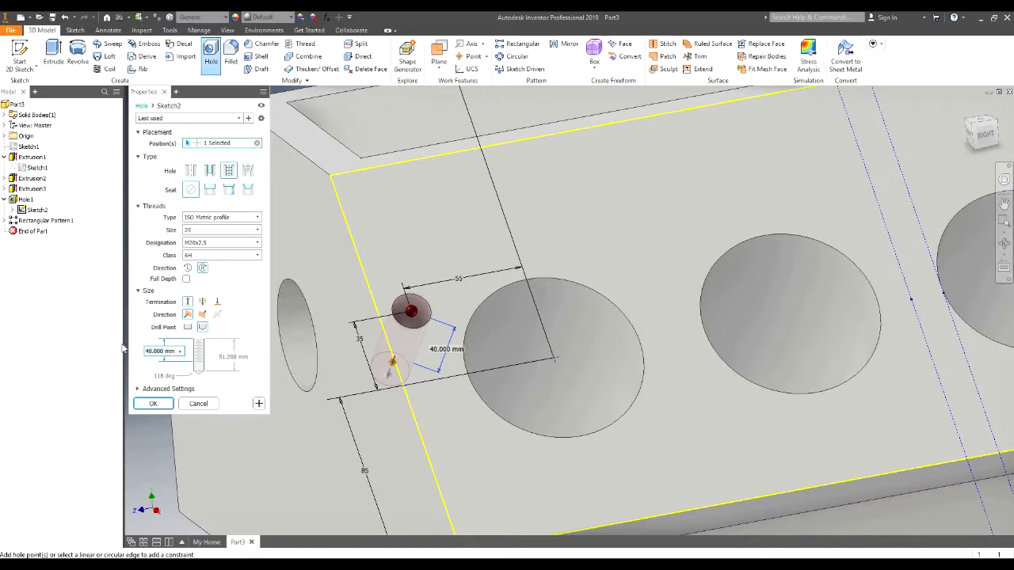
Enter 50m as the tapped hole's thread depth and 60 as its hole depth
{"action": "left_click", "coordinate": [162, 351]}
{"action": "type", "text": "50m"}
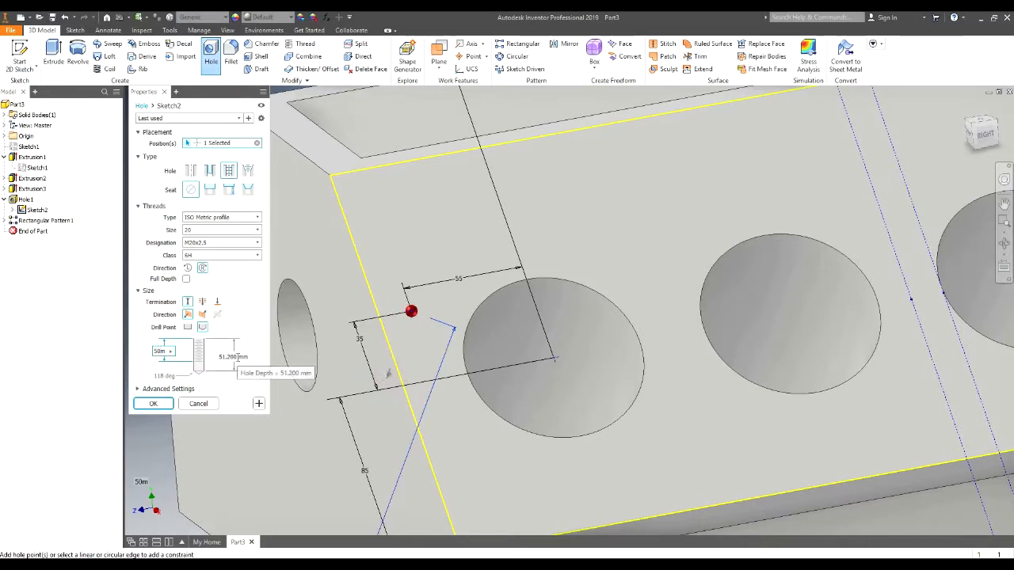
{"action": "left_click", "coordinate": [236, 356]}
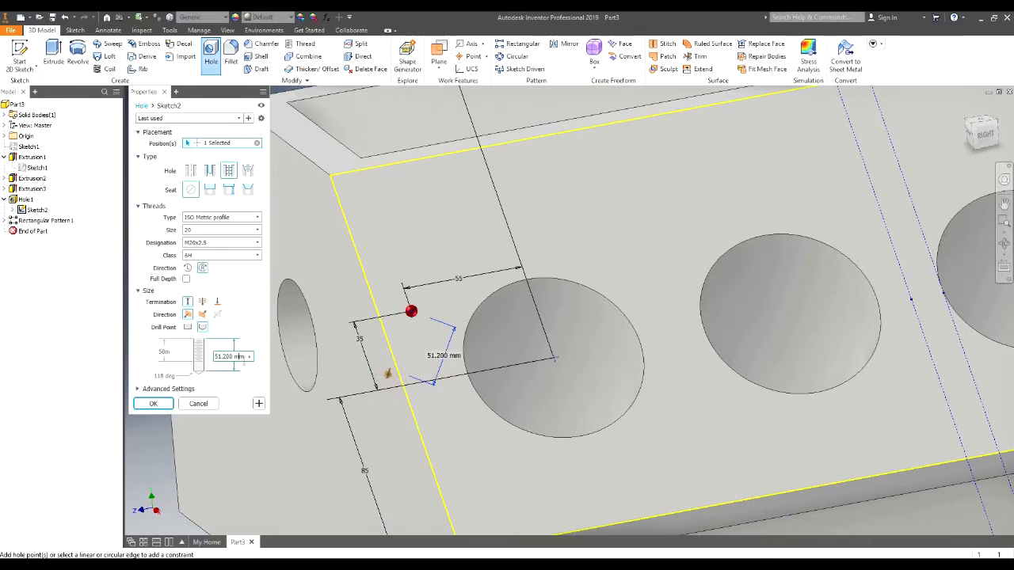
{"action": "type", "text": "60"}
{"action": "scroll", "coordinate": [491, 304], "scroll_direction": "down", "scroll_amount": 3}
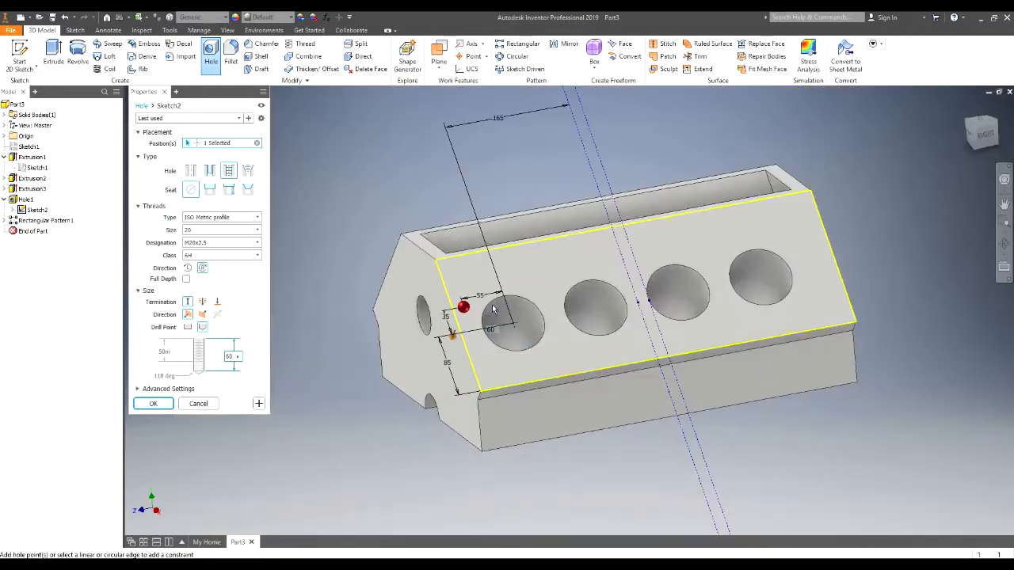
{"action": "scroll", "coordinate": [492, 304], "scroll_direction": "up", "scroll_amount": 3}
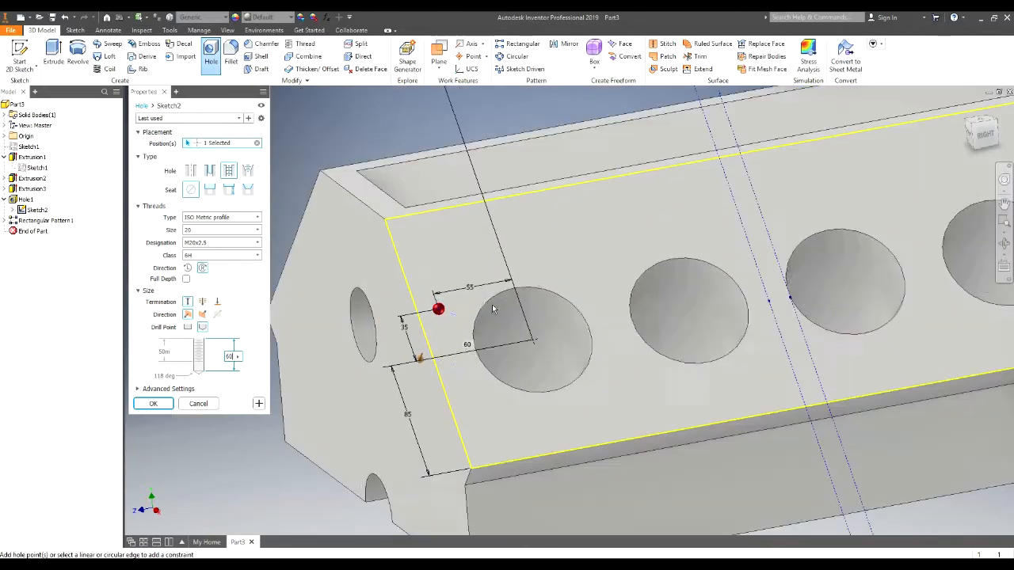
Try to create the tapped hole with the entered depths
{"action": "left_click", "coordinate": [156, 403]}
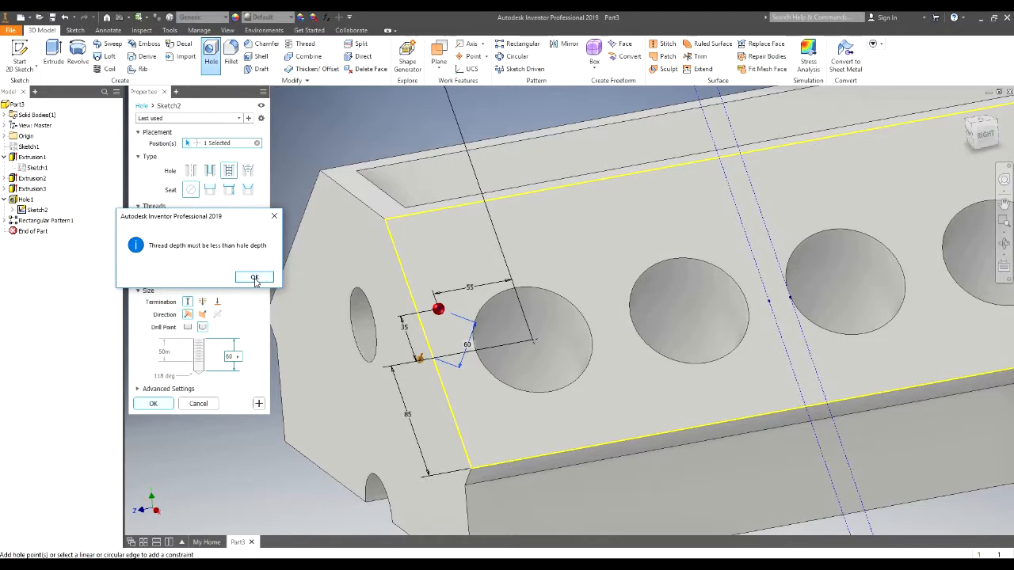
{"action": "left_click", "coordinate": [254, 279]}
{"action": "left_click", "coordinate": [164, 404]}
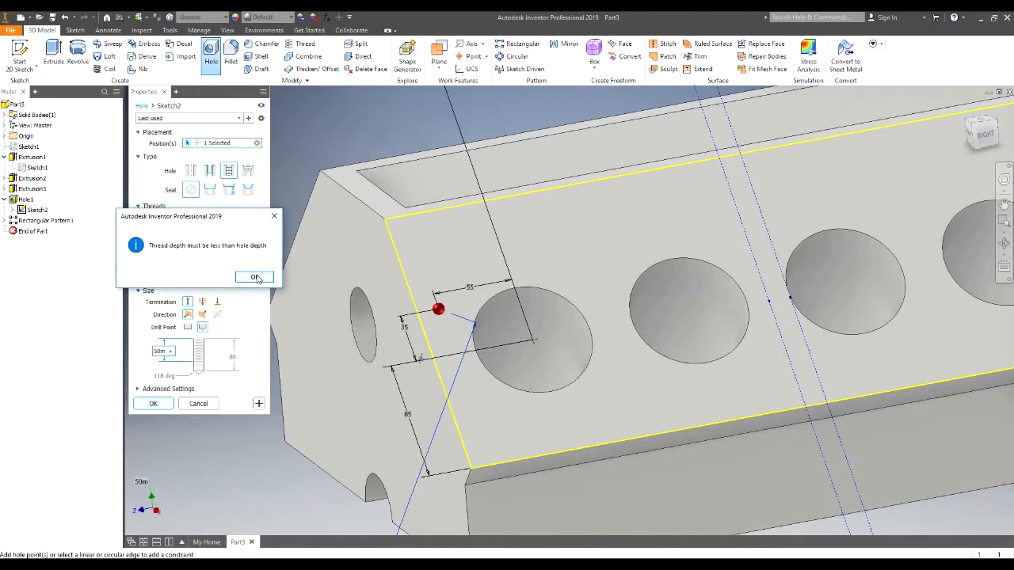
{"action": "left_click", "coordinate": [274, 215]}
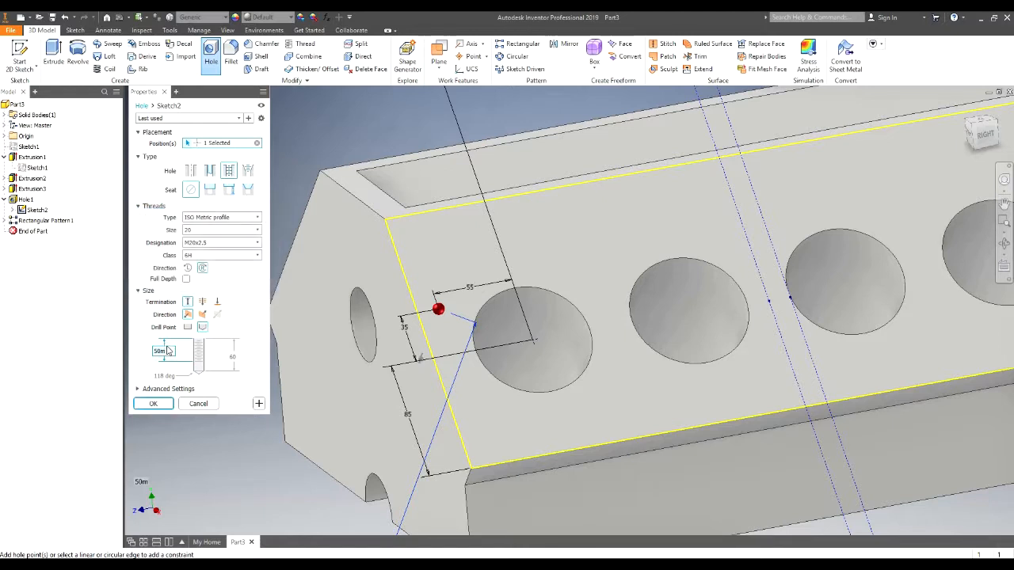
Correct the thread depth to 50 and create the tapped hole
{"action": "left_click", "coordinate": [170, 351]}
{"action": "left_click", "coordinate": [165, 352]}
{"action": "key", "text": "BackSpace"}
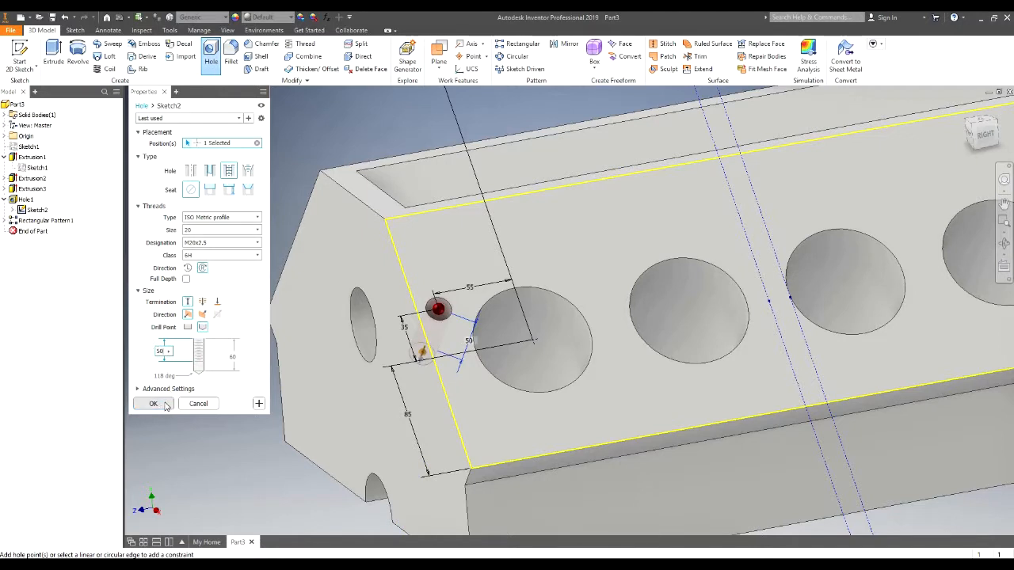
{"action": "left_click", "coordinate": [165, 405]}
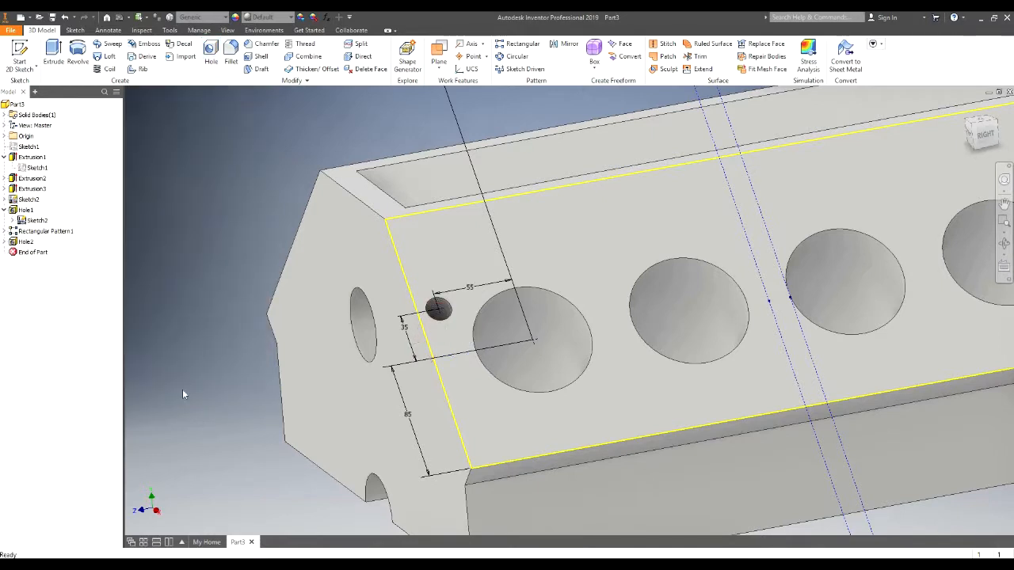
Start a rectangular pattern of the tapped hole along the bore face's long upper edge, with the direction flipped towards the other bores
{"action": "scroll", "coordinate": [503, 294], "scroll_direction": "up", "scroll_amount": 5}
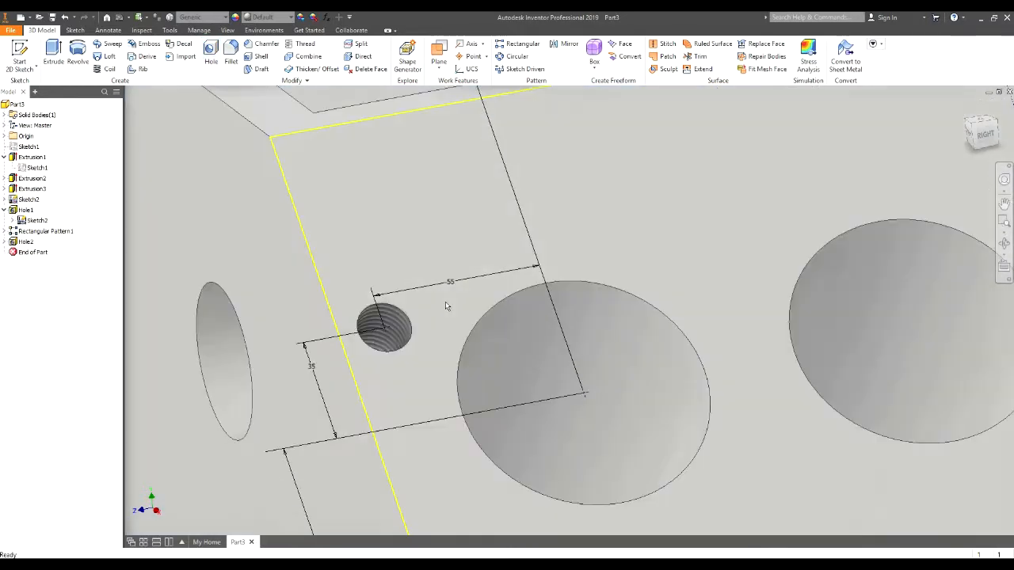
{"action": "scroll", "coordinate": [346, 274], "scroll_direction": "down", "scroll_amount": 8}
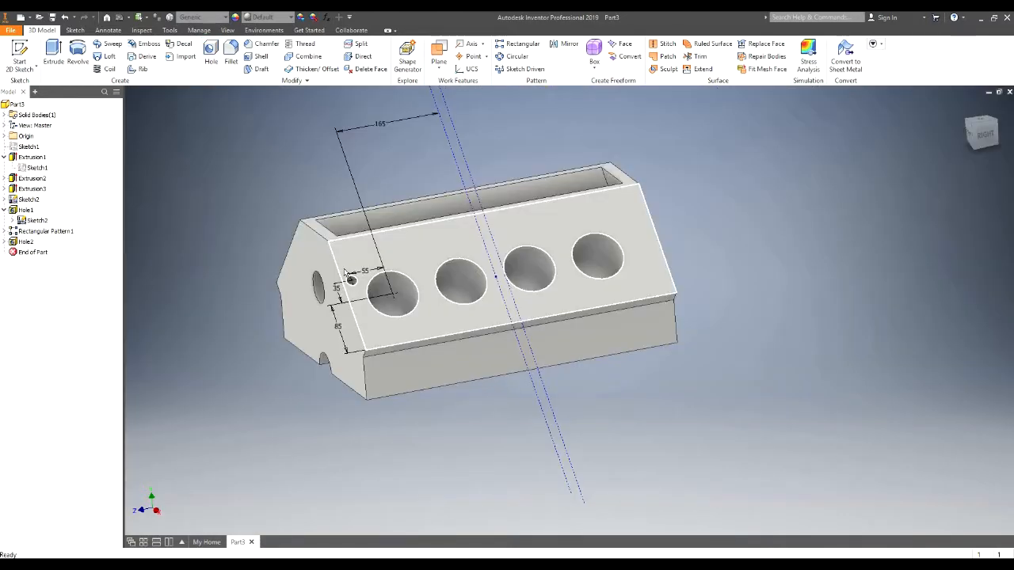
{"action": "scroll", "coordinate": [347, 273], "scroll_direction": "up", "scroll_amount": 4}
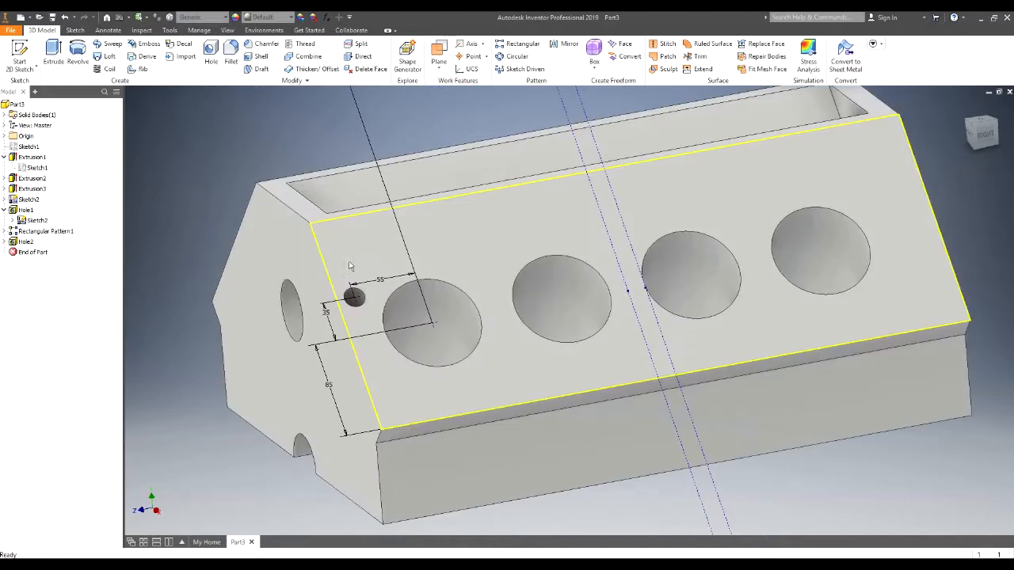
{"action": "left_click", "coordinate": [533, 48]}
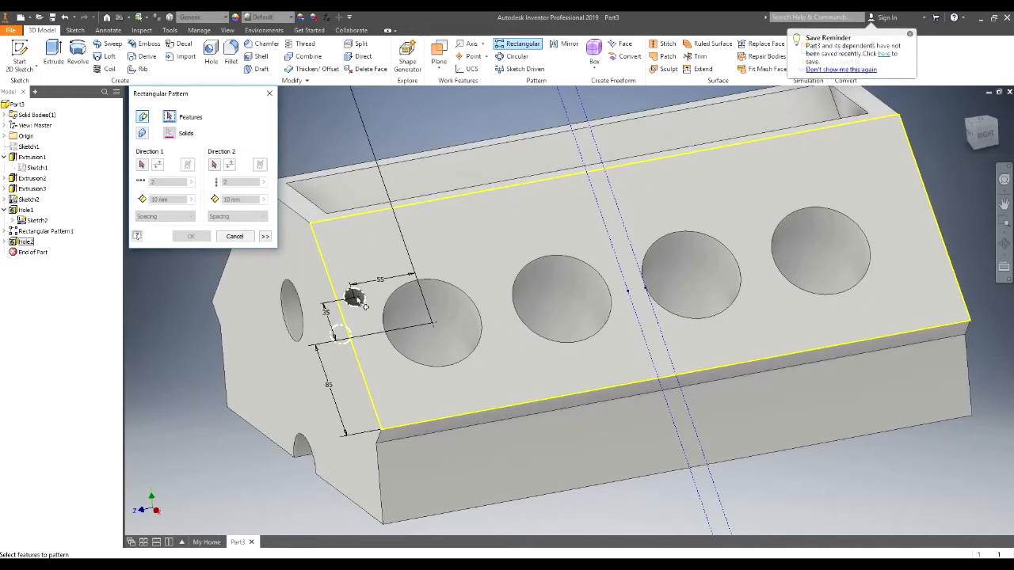
{"action": "left_click", "coordinate": [354, 298]}
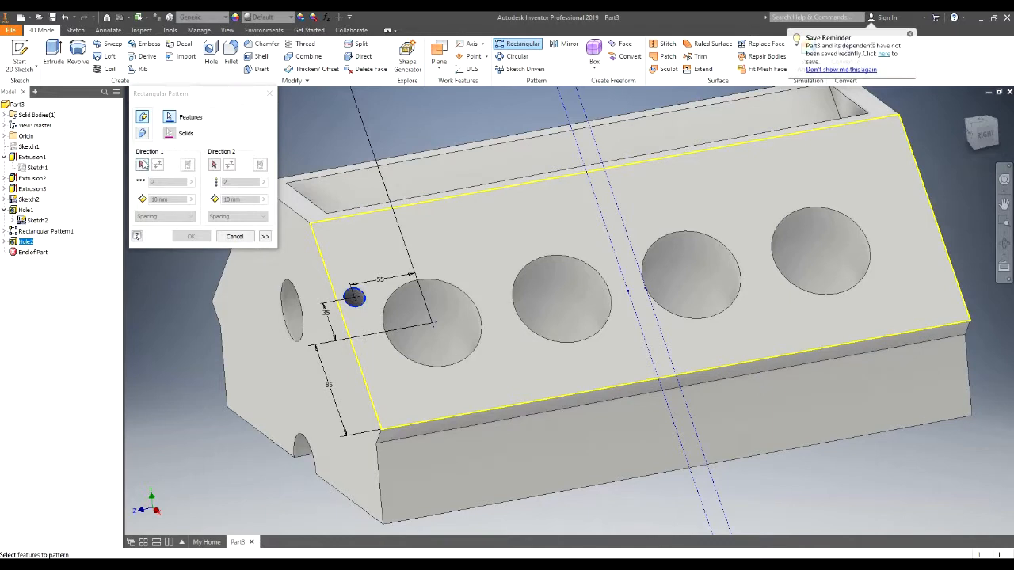
{"action": "left_click", "coordinate": [143, 163]}
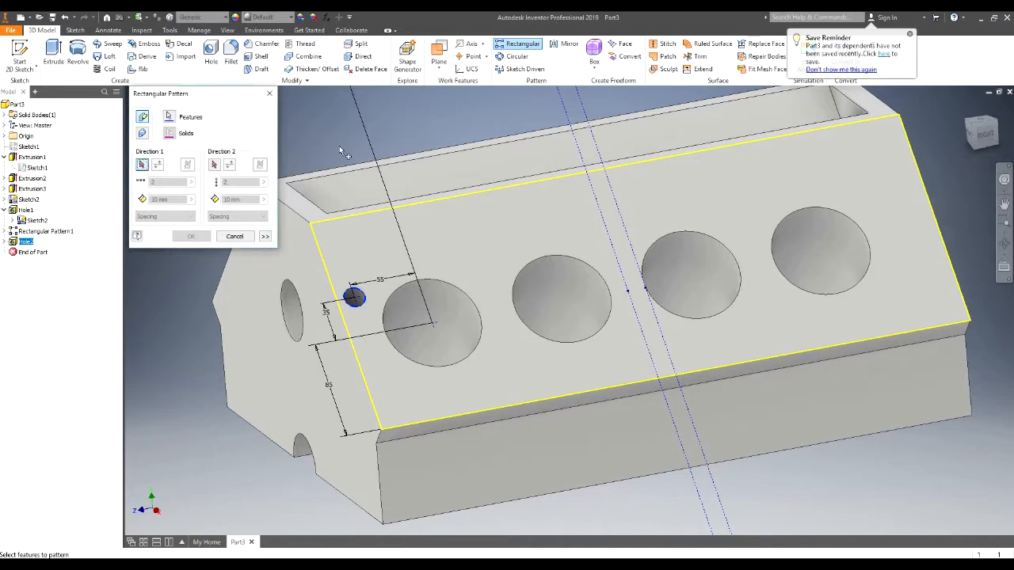
{"action": "left_click", "coordinate": [468, 199]}
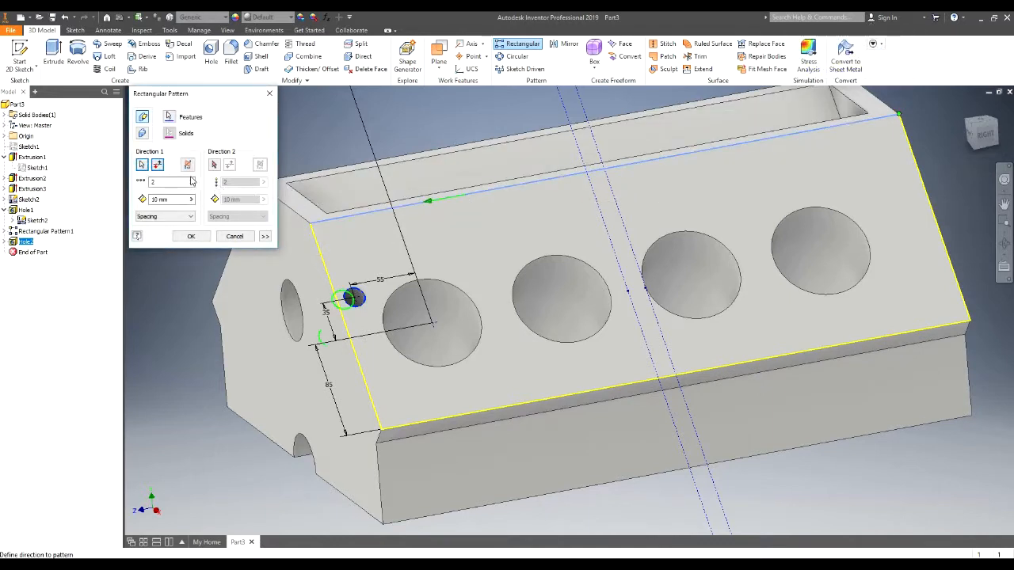
{"action": "left_click", "coordinate": [157, 164]}
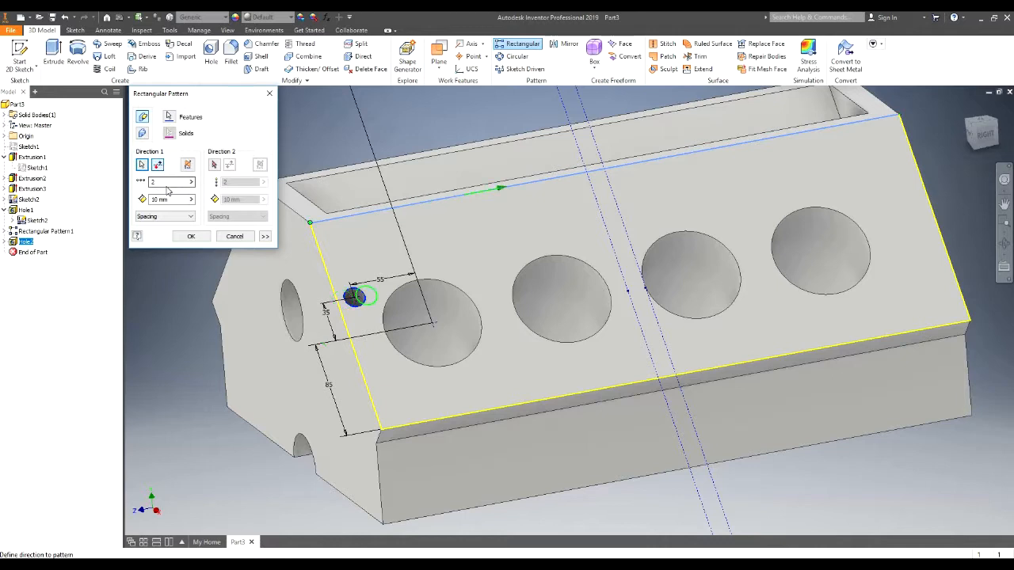
Set the first pattern direction to 5 holes spaced 110 mm apart and use the face's short side edge as the second direction
{"action": "double_click", "coordinate": [169, 183]}
{"action": "double_click", "coordinate": [152, 183]}
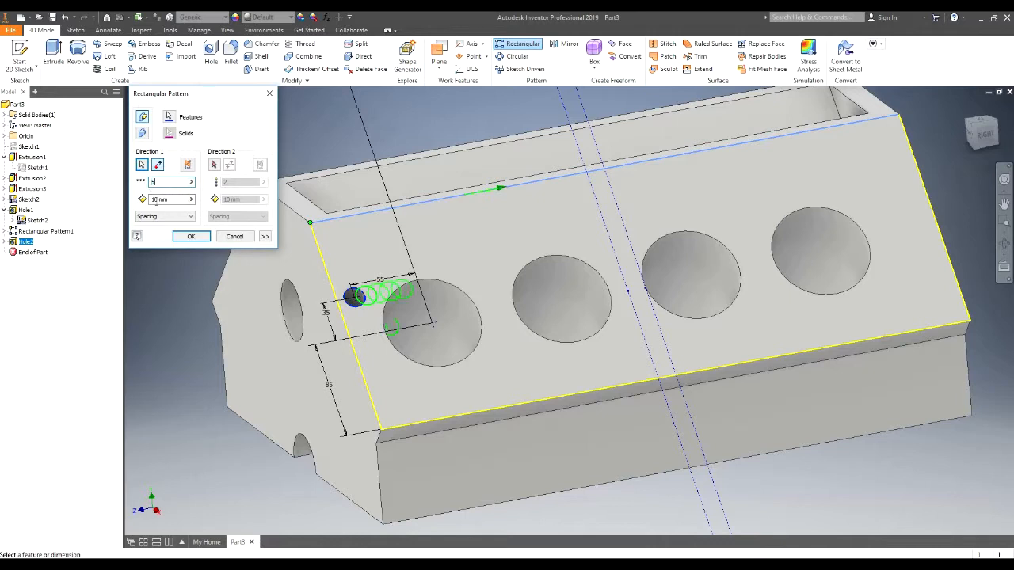
{"action": "left_click", "coordinate": [154, 199]}
{"action": "type", "text": "0"}
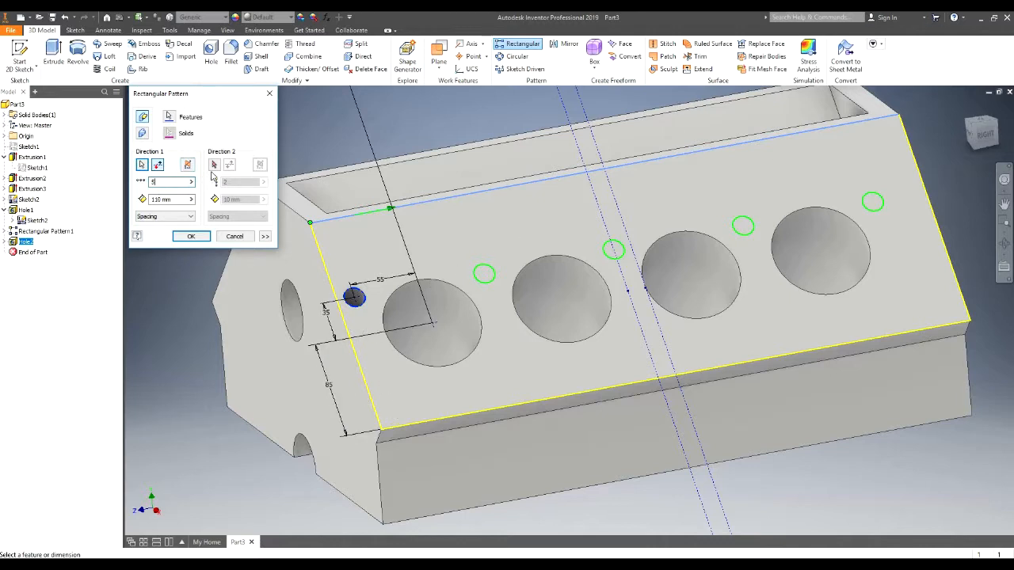
{"action": "left_click", "coordinate": [214, 165]}
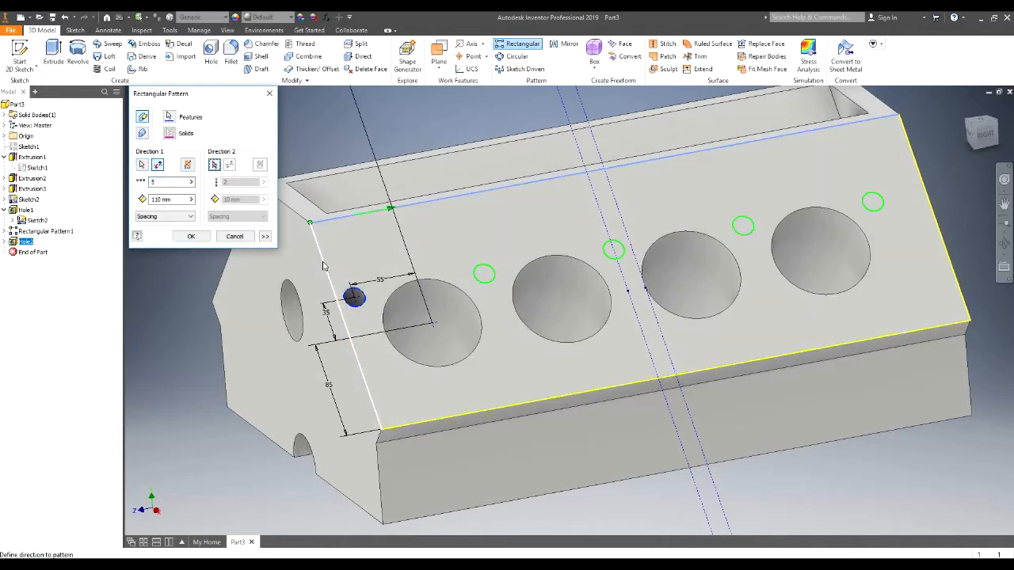
{"action": "left_click", "coordinate": [324, 267]}
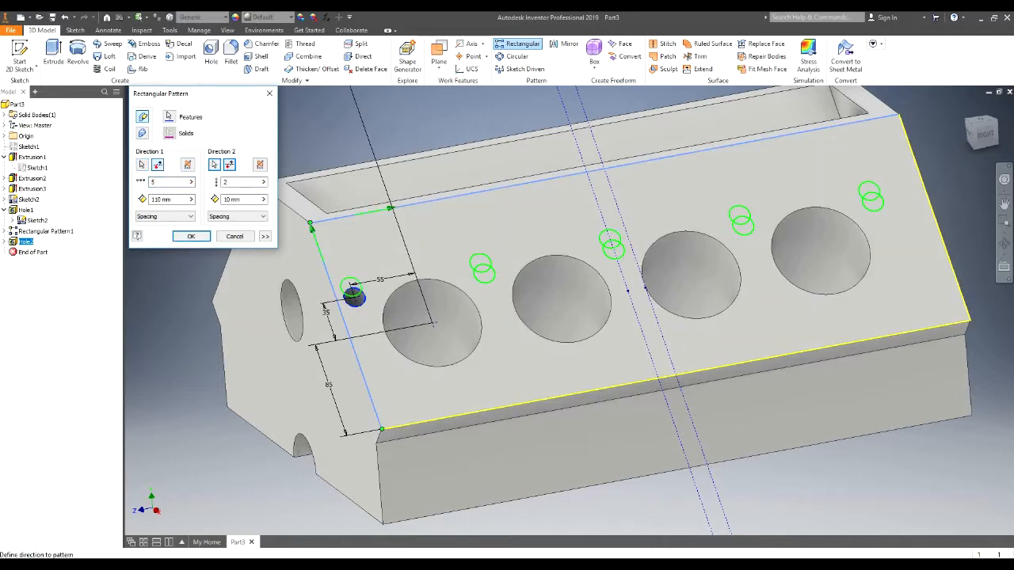
Measure the centre distance between the tapped hole edges for the second pattern direction
{"action": "key", "text": "m"}
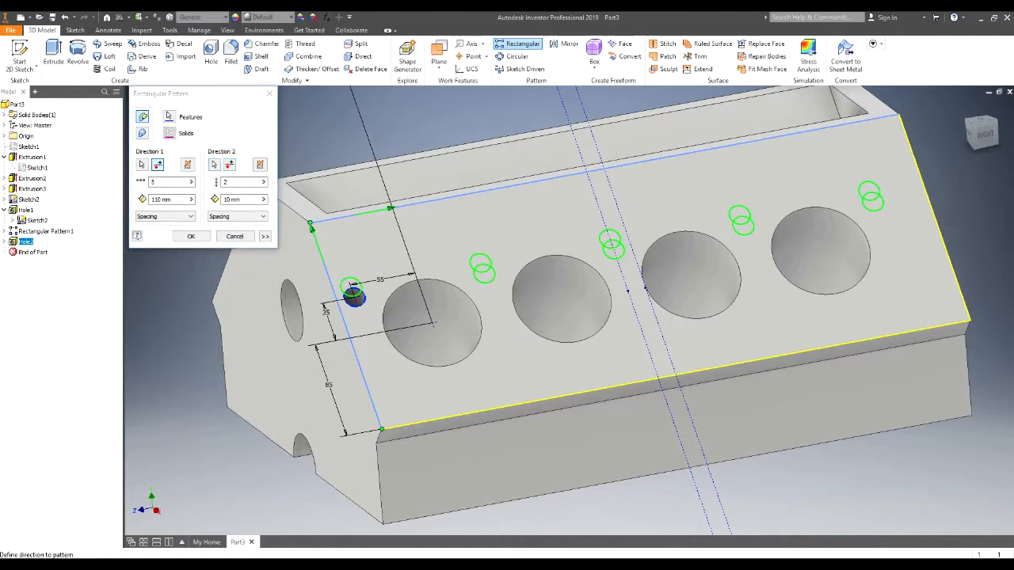
{"action": "left_click", "coordinate": [354, 296]}
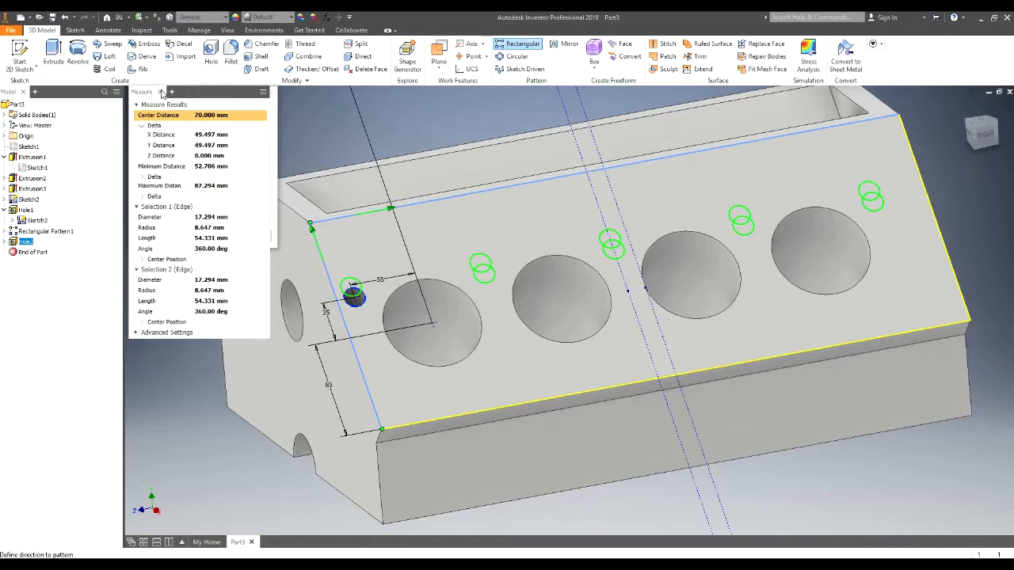
{"action": "left_click", "coordinate": [160, 92]}
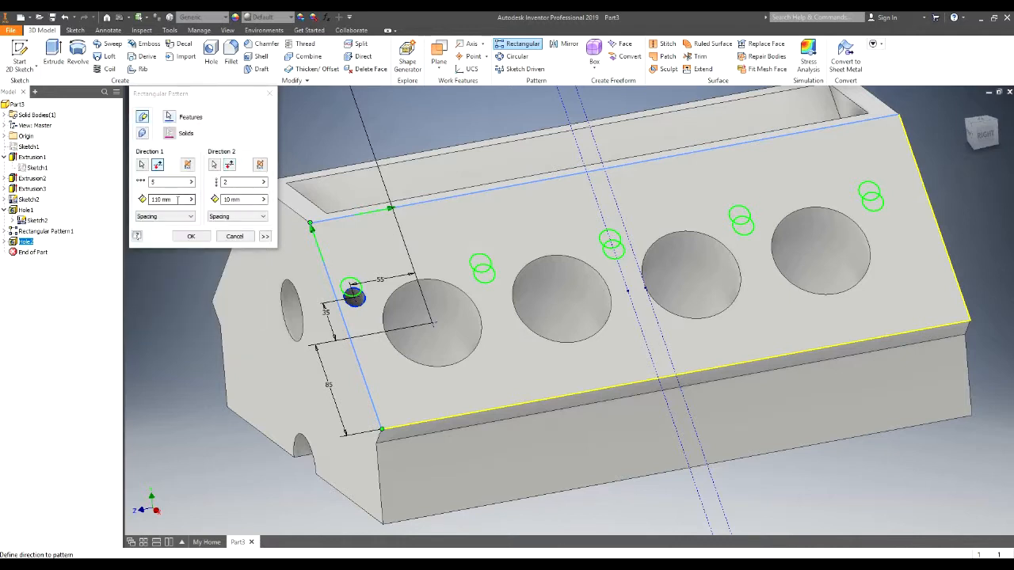
Set the second direction's spacing to 70 mm, flip it down the face and create the hole pattern
{"action": "left_click", "coordinate": [229, 201]}
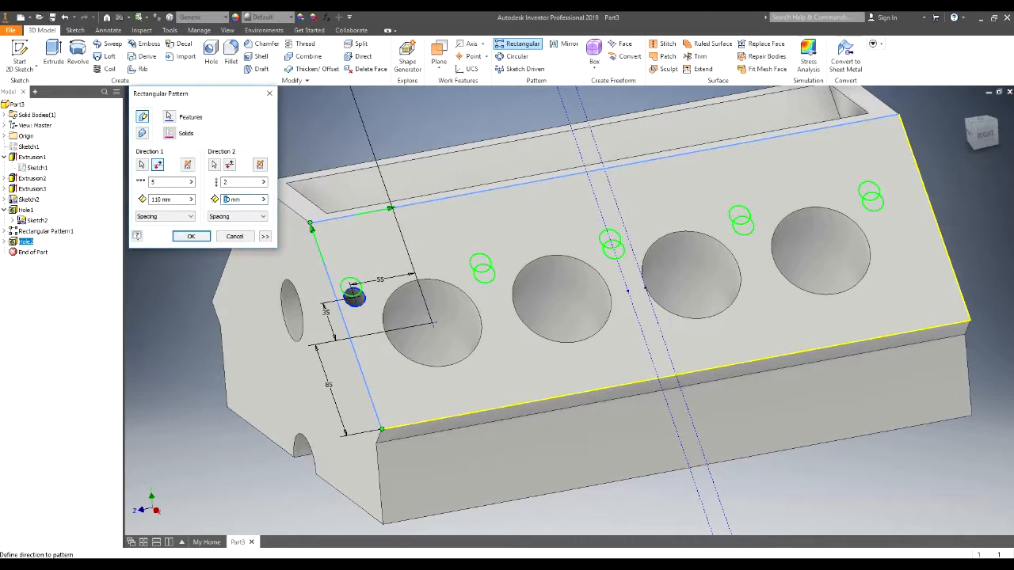
{"action": "left_click", "coordinate": [233, 167]}
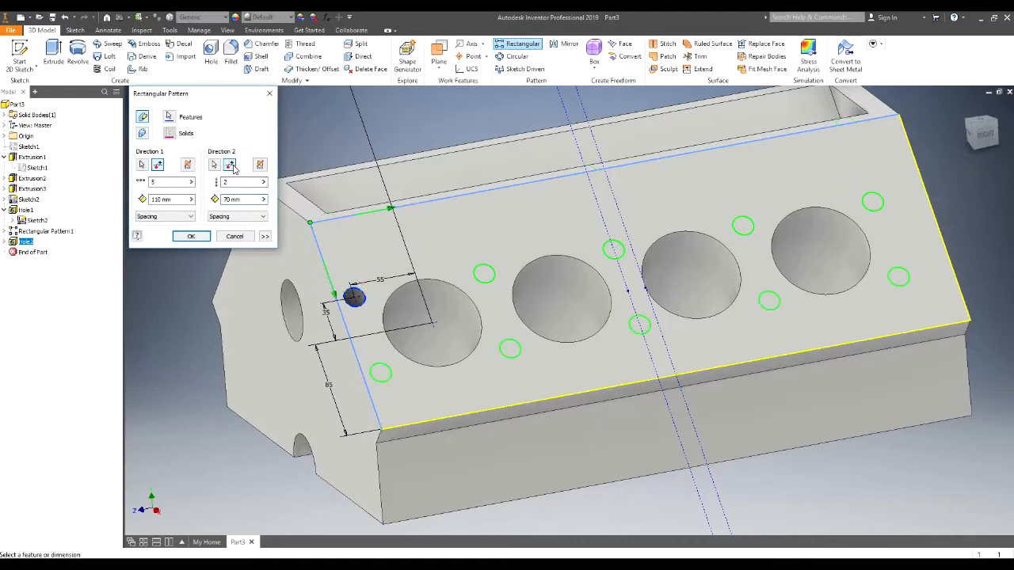
{"action": "middle_click_drag", "start_coordinate": [881, 192], "coordinate": [770, 182], "text": "shift"}
{"action": "scroll", "coordinate": [612, 184], "scroll_direction": "up", "scroll_amount": 3}
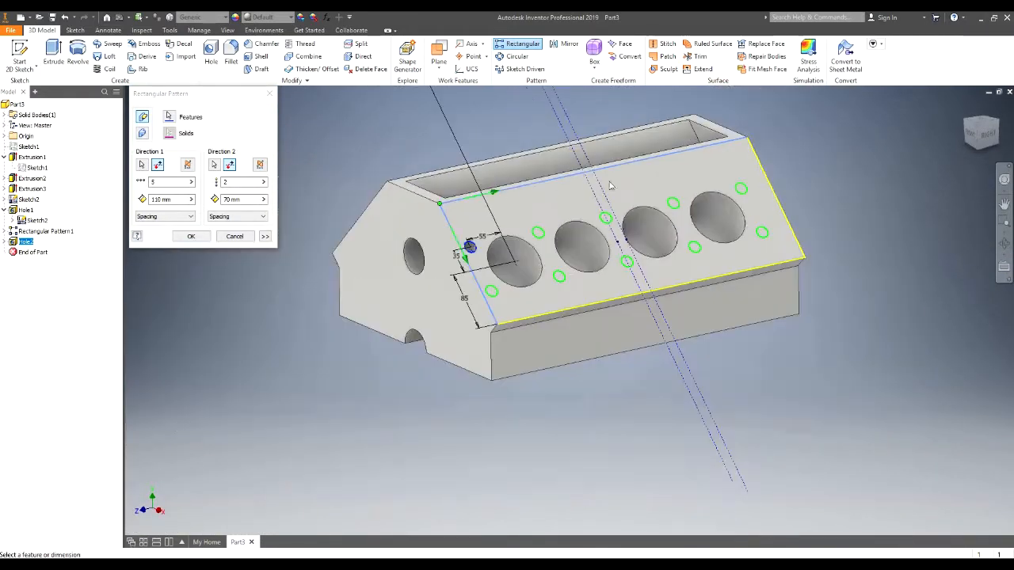
{"action": "scroll", "coordinate": [506, 201], "scroll_direction": "down", "scroll_amount": 3}
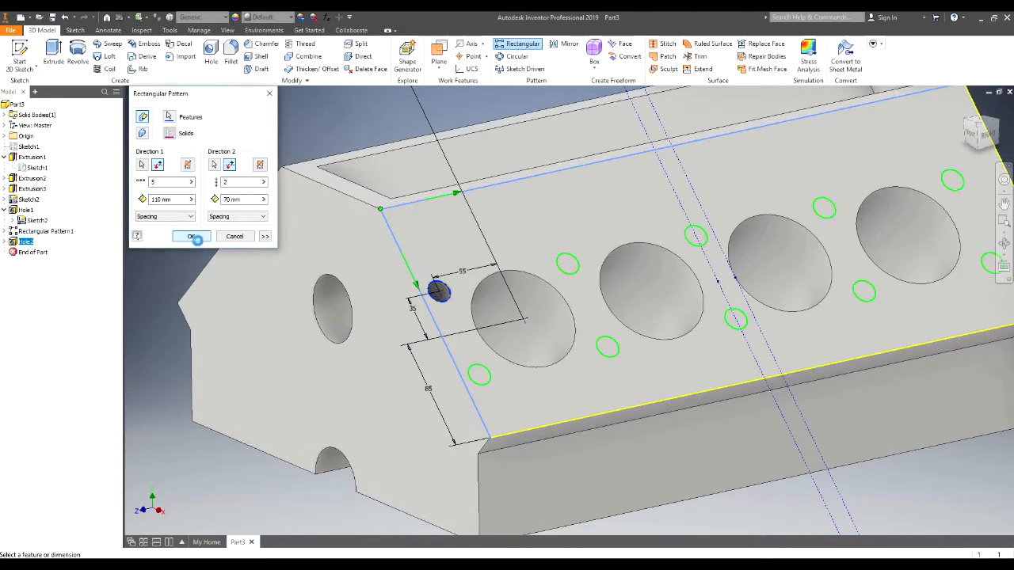
{"action": "left_click", "coordinate": [197, 240]}
Start a circular pattern that includes the cylinder bore, the tapped hole and both of their rectangular patterns
{"action": "scroll", "coordinate": [643, 198], "scroll_direction": "down", "scroll_amount": 5}
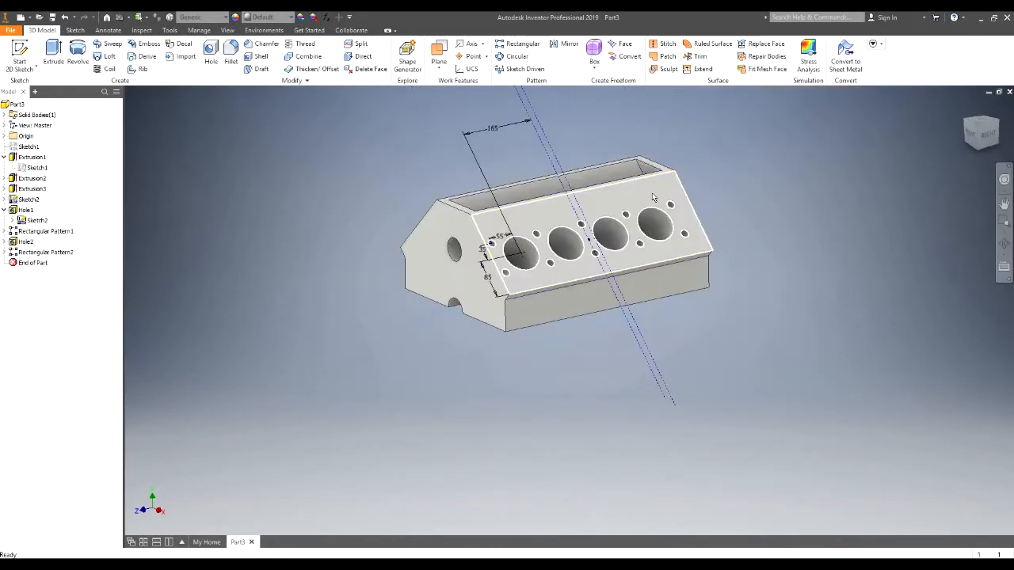
{"action": "scroll", "coordinate": [652, 192], "scroll_direction": "up", "scroll_amount": 3}
{"action": "middle_click_drag", "start_coordinate": [473, 219], "coordinate": [512, 228], "text": "shift"}
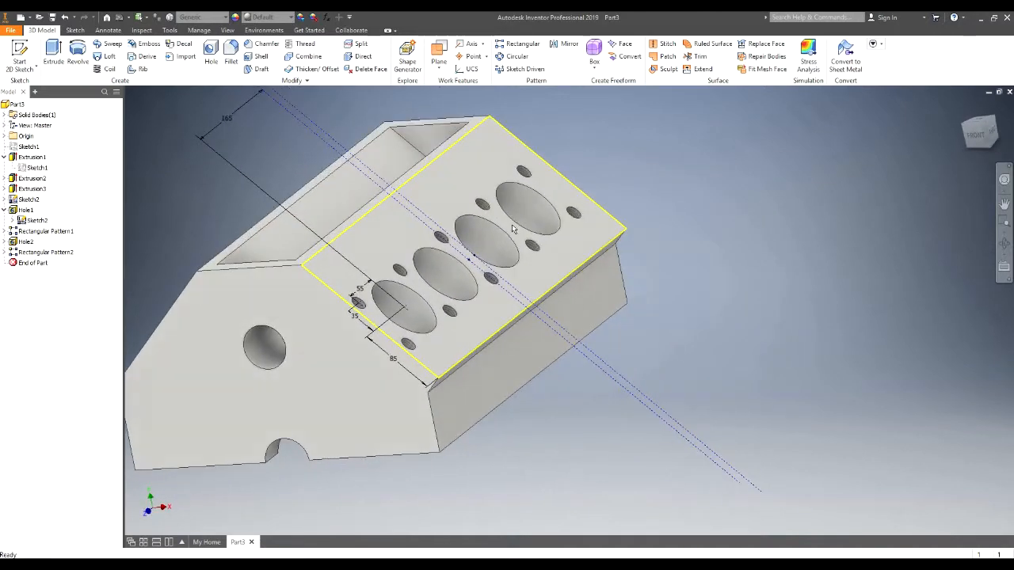
{"action": "scroll", "coordinate": [776, 280], "scroll_direction": "down", "scroll_amount": 2}
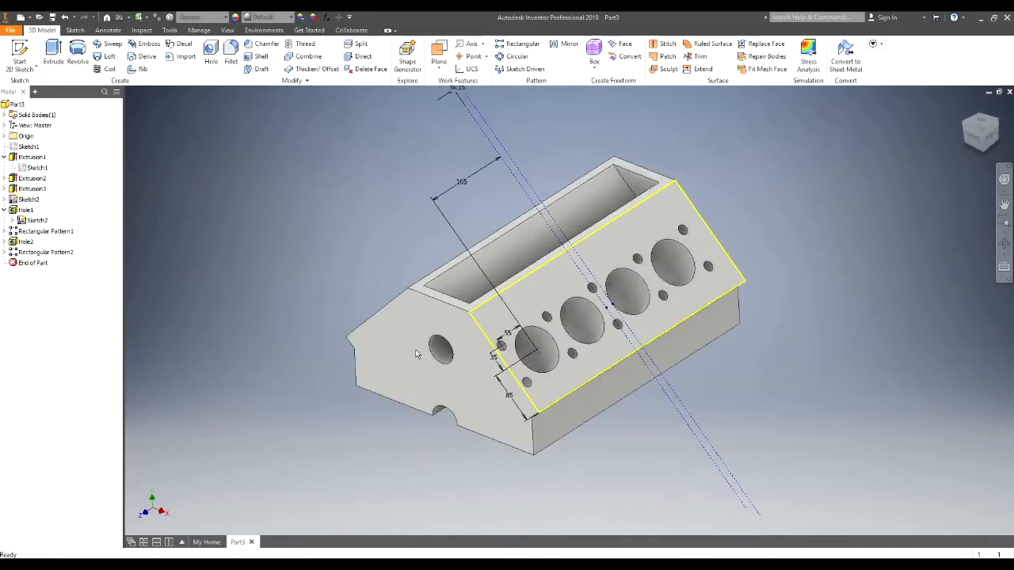
{"action": "left_click", "coordinate": [516, 57]}
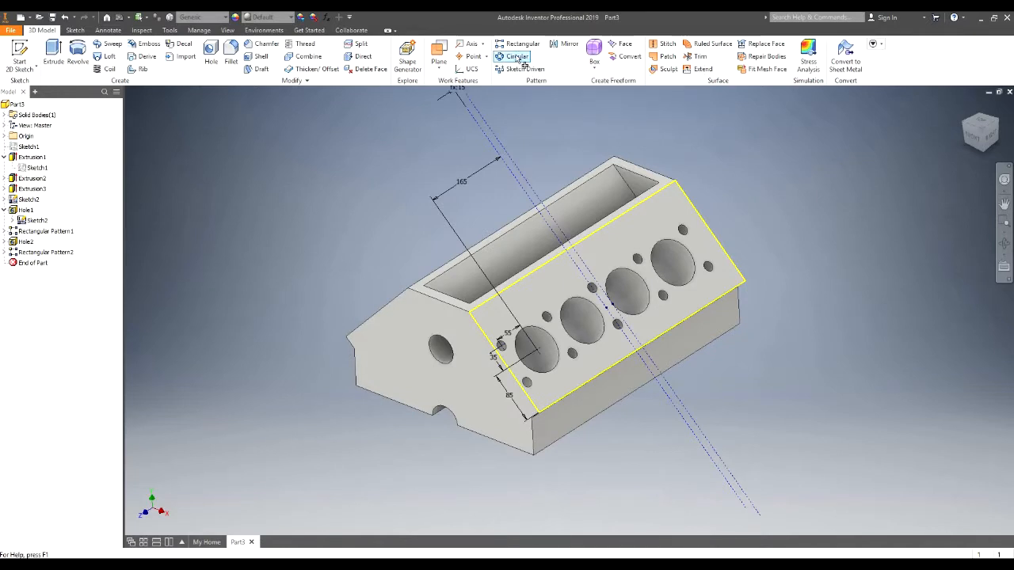
{"action": "left_click_drag", "start_coordinate": [205, 105], "coordinate": [340, 111]}
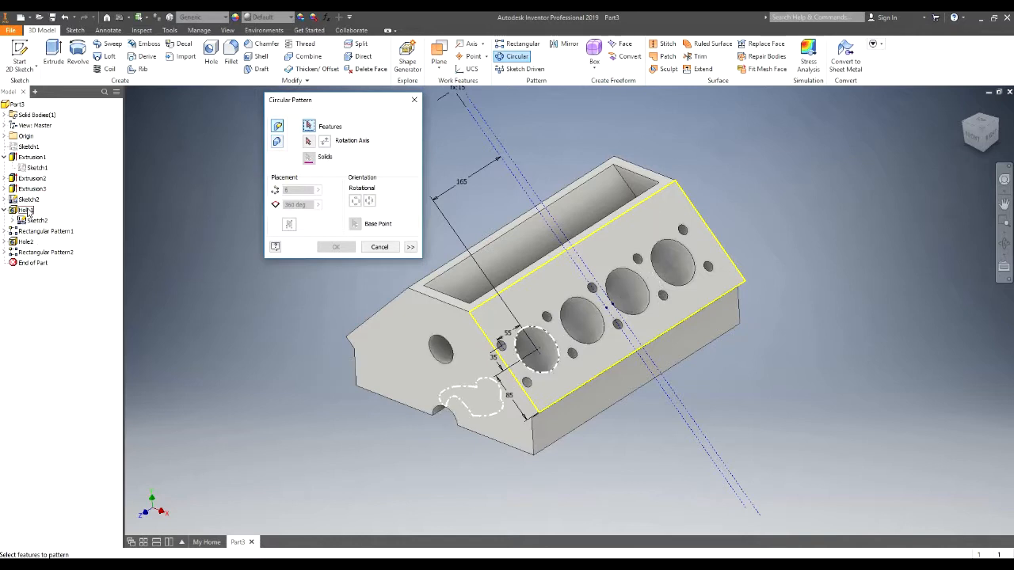
{"action": "left_click", "coordinate": [27, 210]}
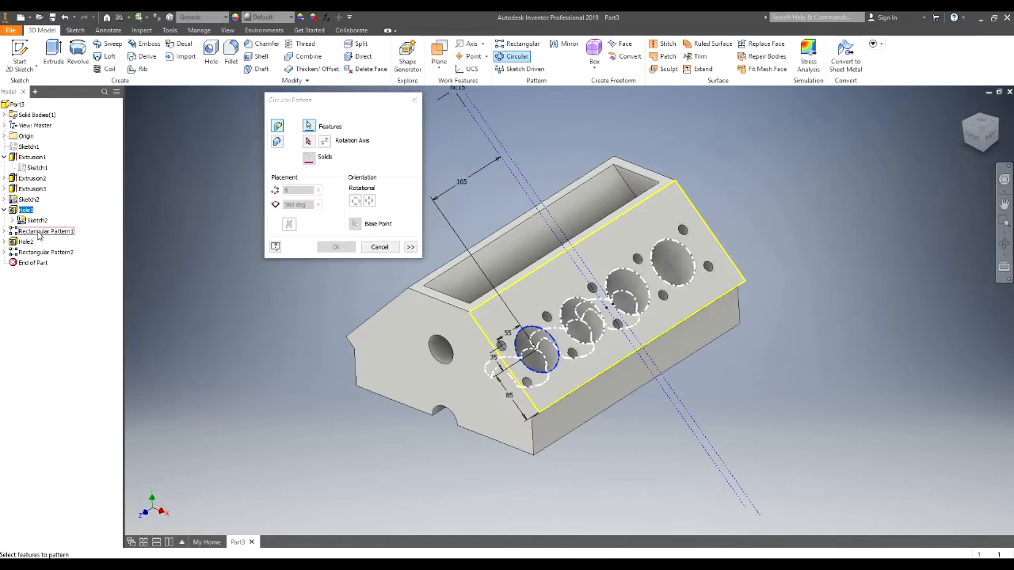
{"action": "left_click", "coordinate": [38, 232], "text": "ctrl"}
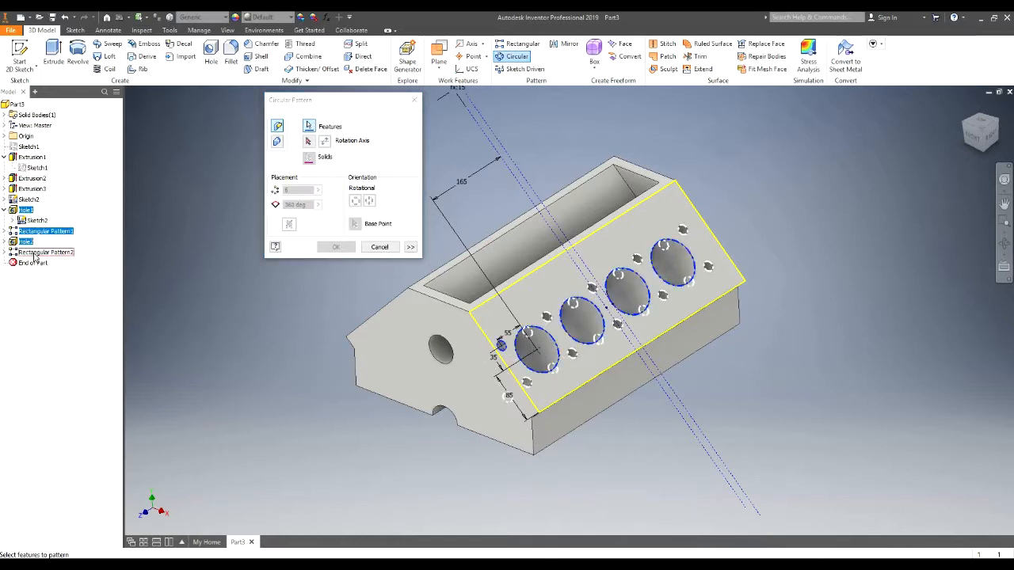
{"action": "left_click", "coordinate": [35, 253], "text": "ctrl"}
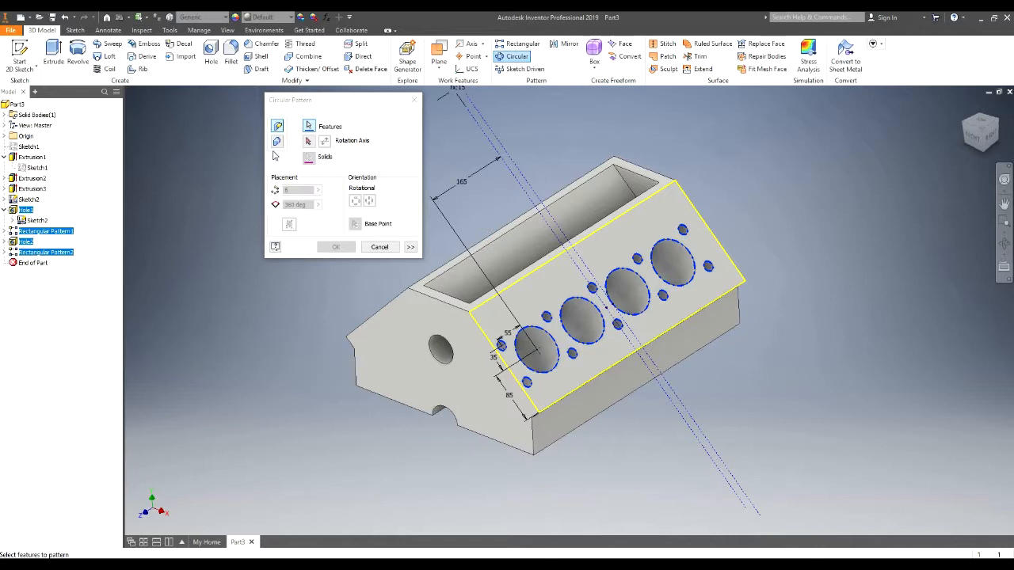
Use the origin Y axis as the rotation axis and set the circular pattern to 2 occurrences
{"action": "left_click", "coordinate": [308, 142]}
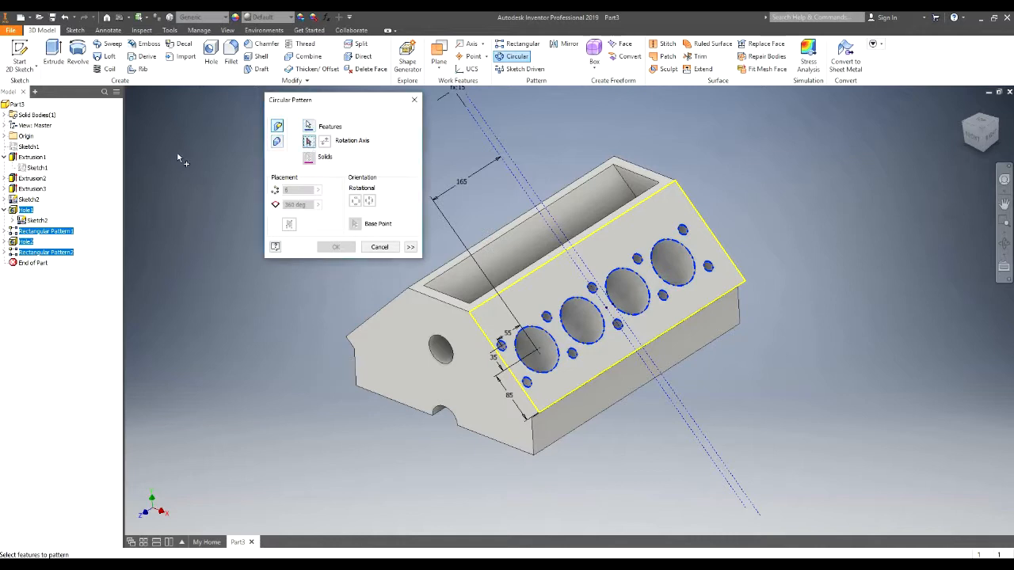
{"action": "left_click", "coordinate": [4, 136]}
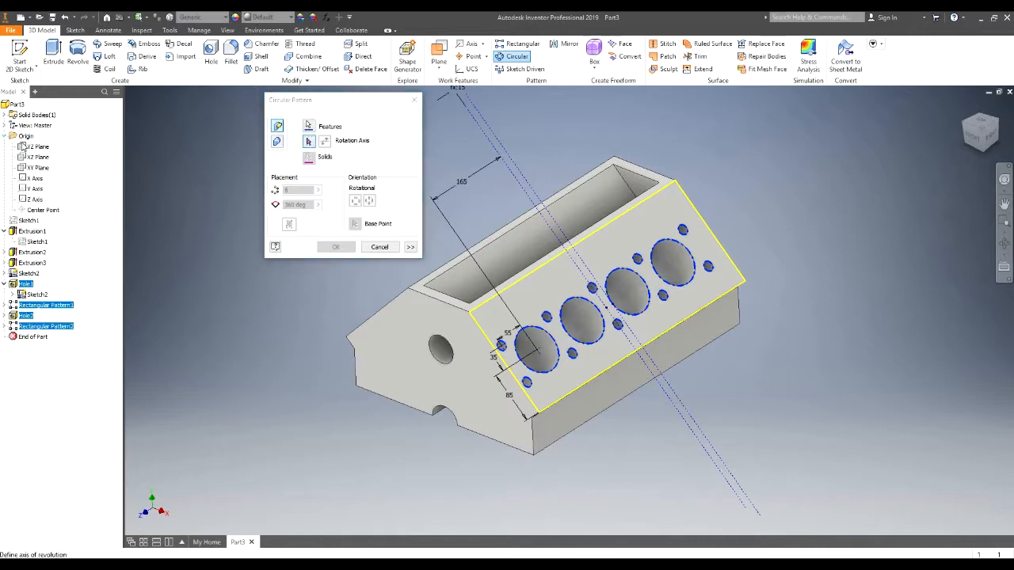
{"action": "left_click", "coordinate": [31, 190]}
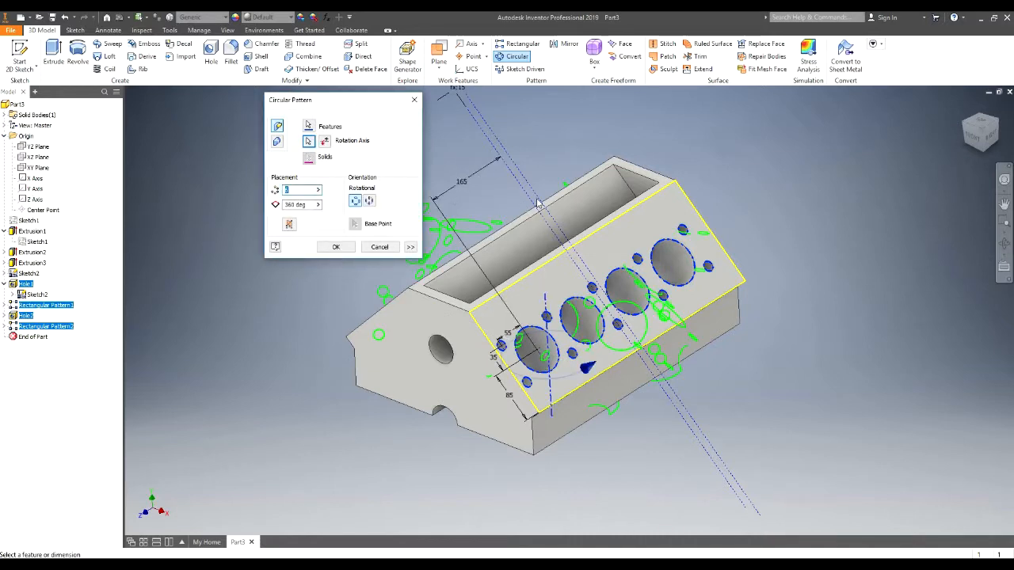
{"action": "mouse_move", "coordinate": [541, 201]}
{"action": "middle_mouse_down", "text": "shift"}
{"action": "mouse_move", "coordinate": [689, 169]}
{"action": "mouse_move", "coordinate": [699, 177]}
{"action": "mouse_move", "coordinate": [555, 196]}
{"action": "middle_mouse_up", "text": "shift"}
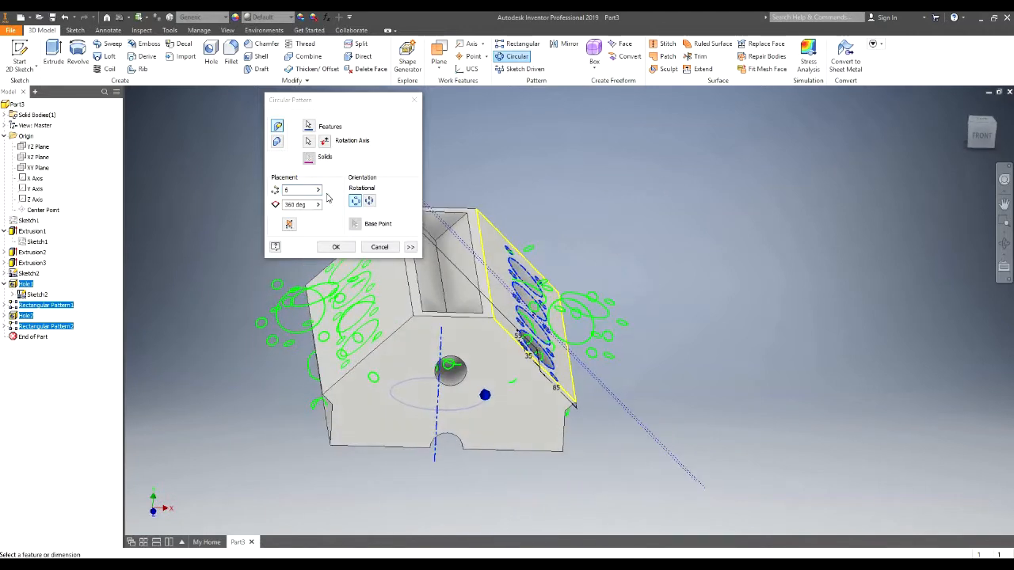
{"action": "left_click", "coordinate": [283, 197]}
{"action": "type", "text": "2"}
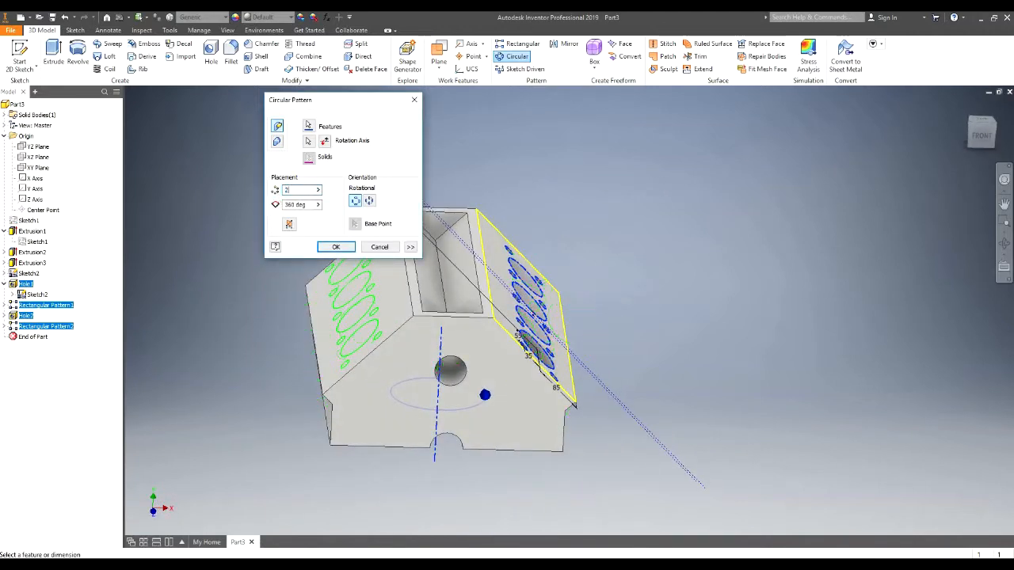
Examine the circular pattern preview on the opposite bank and on the underside, comparing hole positions between the two banks
{"action": "middle_click_drag", "start_coordinate": [499, 266], "coordinate": [385, 257], "text": "shift"}
{"action": "scroll", "coordinate": [526, 345], "scroll_direction": "down", "scroll_amount": 3}
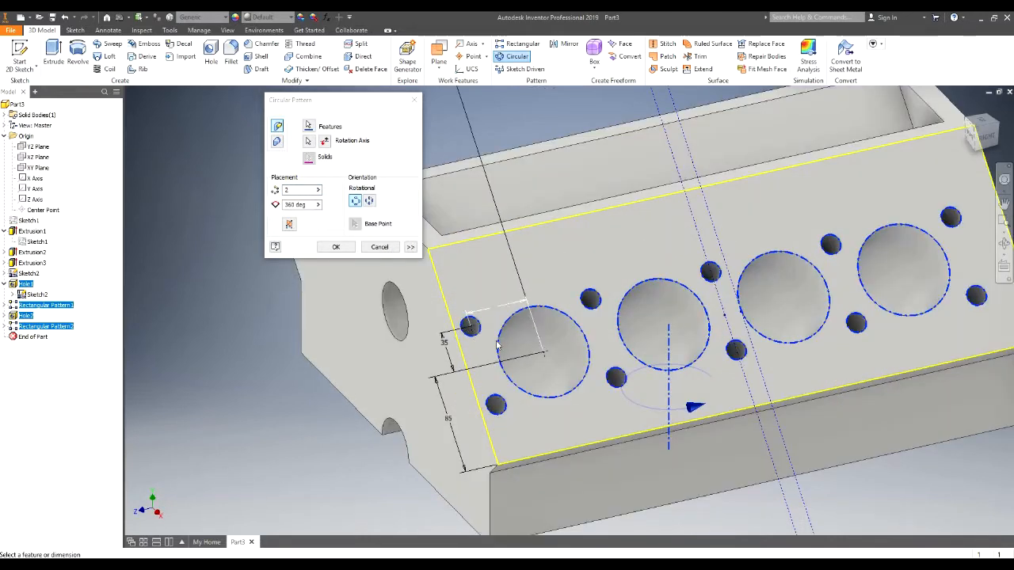
{"action": "scroll", "coordinate": [497, 344], "scroll_direction": "up", "scroll_amount": 5}
{"action": "scroll", "coordinate": [486, 341], "scroll_direction": "down", "scroll_amount": 6}
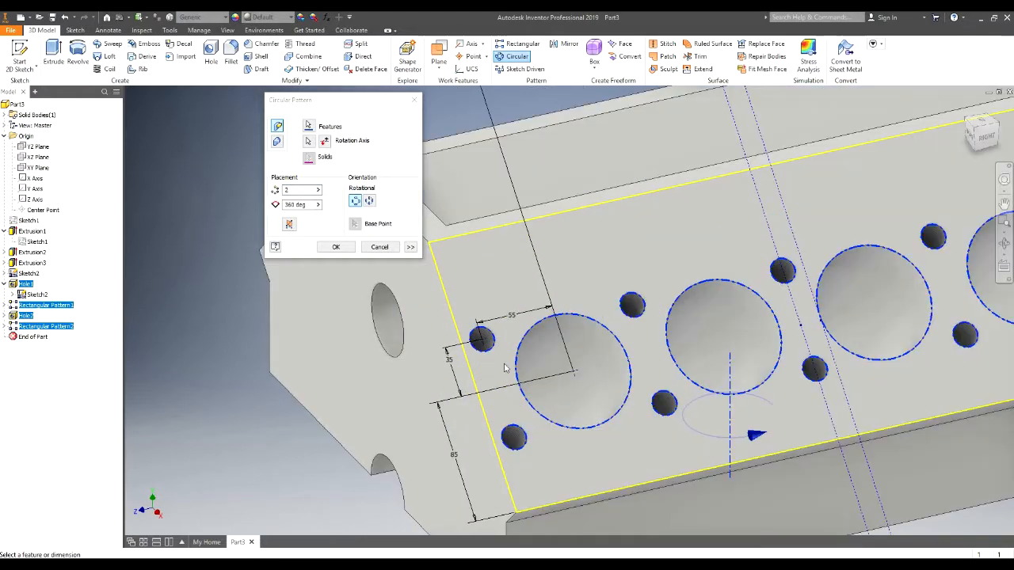
{"action": "scroll", "coordinate": [504, 367], "scroll_direction": "up", "scroll_amount": 5}
{"action": "middle_click_drag", "start_coordinate": [532, 310], "coordinate": [705, 339], "text": "shift"}
{"action": "middle_click_drag", "start_coordinate": [526, 373], "coordinate": [426, 413], "text": "shift"}
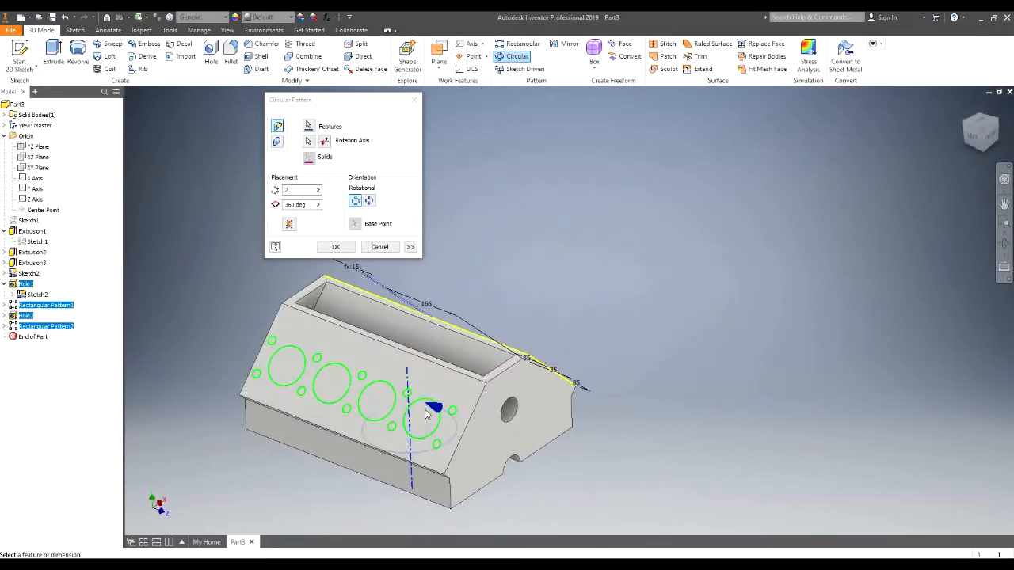
{"action": "middle_click_drag", "start_coordinate": [512, 337], "coordinate": [483, 366], "text": "shift"}
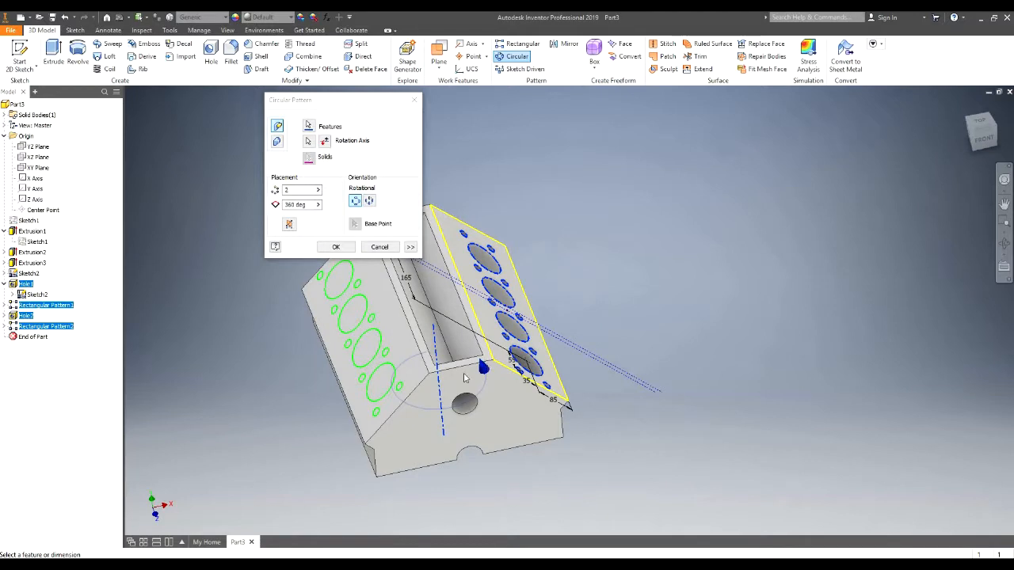
{"action": "middle_click_drag", "start_coordinate": [536, 346], "coordinate": [530, 368], "text": "shift"}
{"action": "scroll", "coordinate": [635, 313], "scroll_direction": "up", "scroll_amount": 3}
{"action": "scroll", "coordinate": [633, 311], "scroll_direction": "down", "scroll_amount": 4}
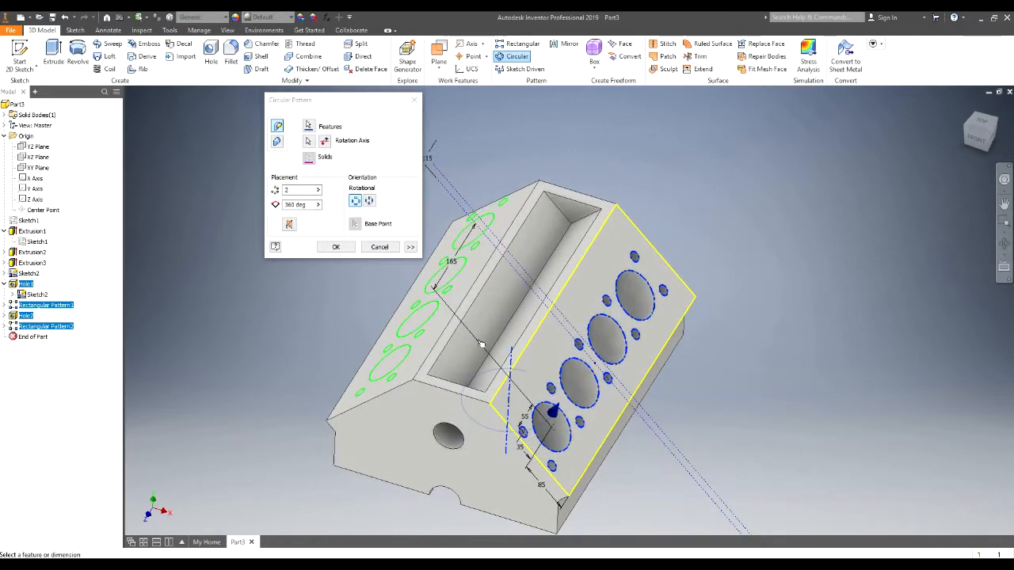
{"action": "scroll", "coordinate": [525, 373], "scroll_direction": "up", "scroll_amount": 3}
{"action": "scroll", "coordinate": [565, 361], "scroll_direction": "down", "scroll_amount": 4}
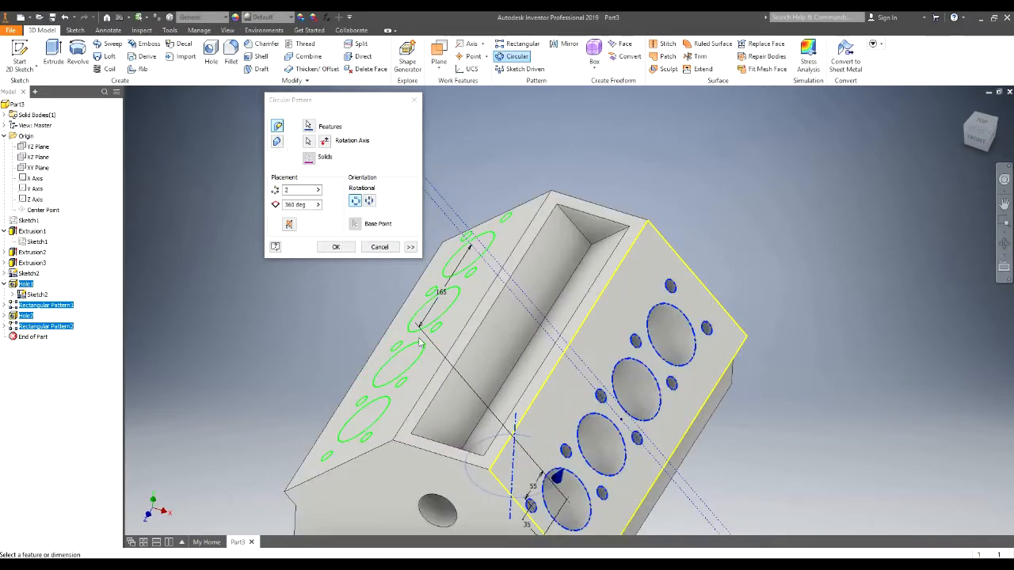
{"action": "middle_click_drag", "start_coordinate": [645, 317], "coordinate": [697, 316], "text": "shift"}
{"action": "scroll", "coordinate": [697, 316], "scroll_direction": "up", "scroll_amount": 3}
{"action": "scroll", "coordinate": [606, 373], "scroll_direction": "down", "scroll_amount": 4}
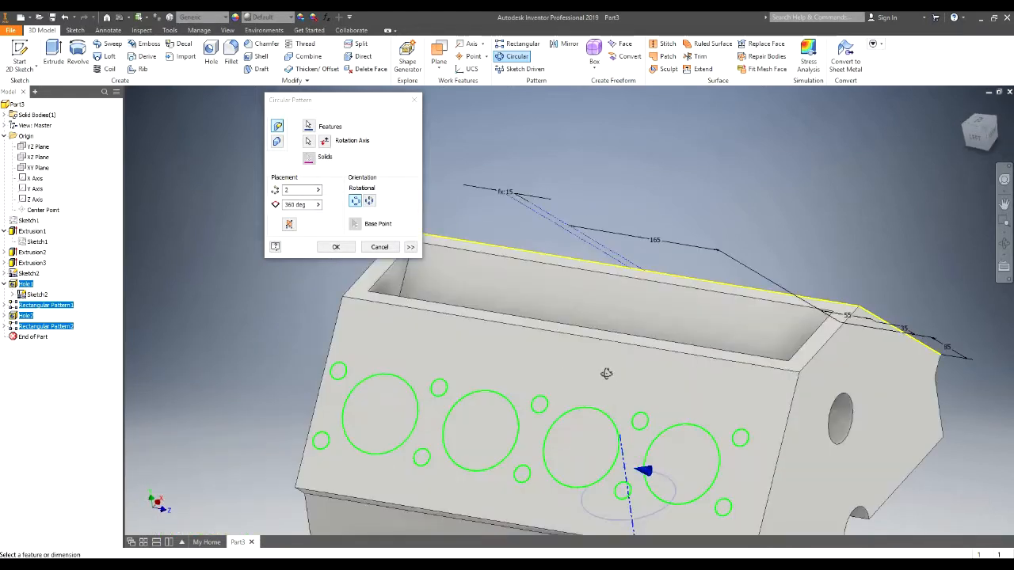
{"action": "mouse_move", "coordinate": [606, 373]}
{"action": "middle_mouse_down", "text": "shift"}
{"action": "mouse_move", "coordinate": [715, 357]}
{"action": "mouse_move", "coordinate": [708, 381]}
{"action": "mouse_move", "coordinate": [663, 344]}
{"action": "mouse_move", "coordinate": [645, 365]}
{"action": "mouse_move", "coordinate": [581, 340]}
{"action": "mouse_move", "coordinate": [602, 331]}
{"action": "mouse_move", "coordinate": [596, 323]}
{"action": "middle_mouse_up", "text": "shift"}
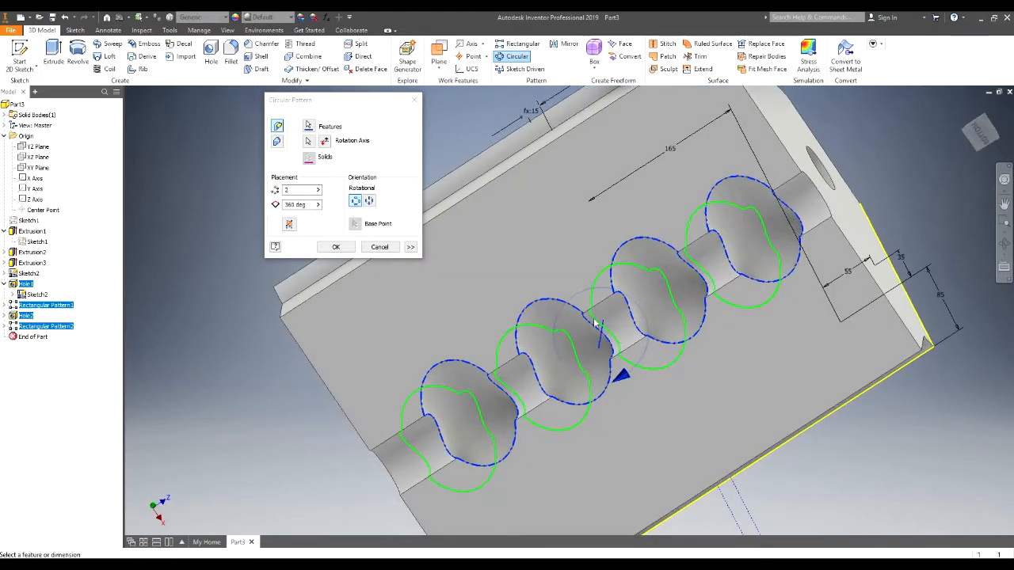
{"action": "scroll", "coordinate": [598, 320], "scroll_direction": "up", "scroll_amount": 2}
{"action": "scroll", "coordinate": [618, 295], "scroll_direction": "down", "scroll_amount": 3}
{"action": "middle_click_drag", "start_coordinate": [628, 285], "coordinate": [569, 346], "text": "shift"}
{"action": "scroll", "coordinate": [571, 346], "scroll_direction": "up", "scroll_amount": 2}
{"action": "scroll", "coordinate": [682, 348], "scroll_direction": "down", "scroll_amount": 2}
{"action": "middle_click_drag", "start_coordinate": [649, 380], "coordinate": [594, 337]}
{"action": "middle_click_drag", "start_coordinate": [594, 337], "coordinate": [633, 320], "text": "shift"}
Create the circular pattern that copies the bores and tapped holes to the other bank
{"action": "left_click", "coordinate": [331, 251]}
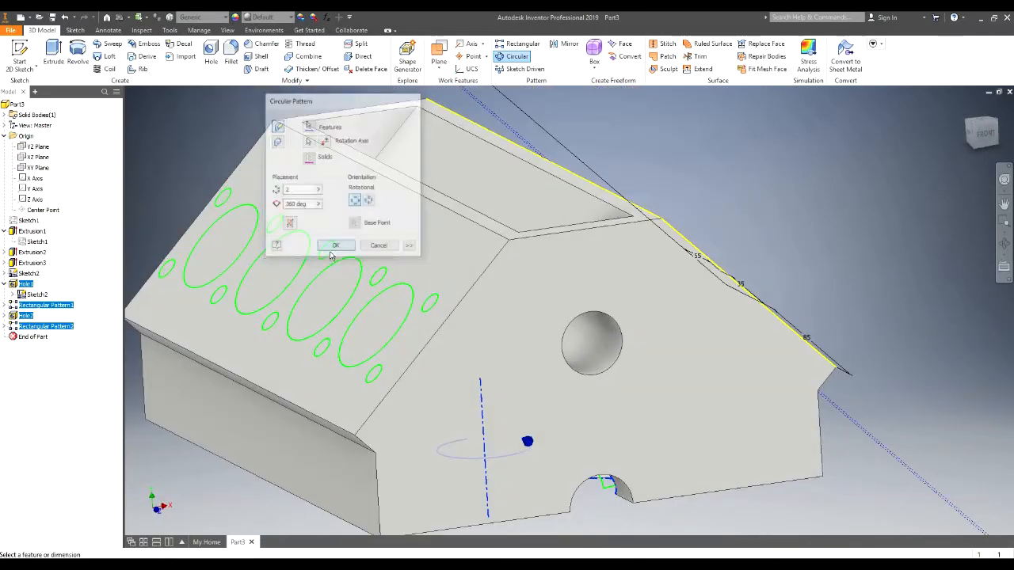
{"action": "scroll", "coordinate": [480, 320], "scroll_direction": "up", "scroll_amount": 3}
{"action": "mouse_move", "coordinate": [550, 289]}
{"action": "middle_mouse_down", "text": "shift"}
{"action": "mouse_move", "coordinate": [404, 316]}
{"action": "mouse_move", "coordinate": [409, 303]}
{"action": "mouse_move", "coordinate": [550, 287]}
{"action": "middle_mouse_up", "text": "shift"}
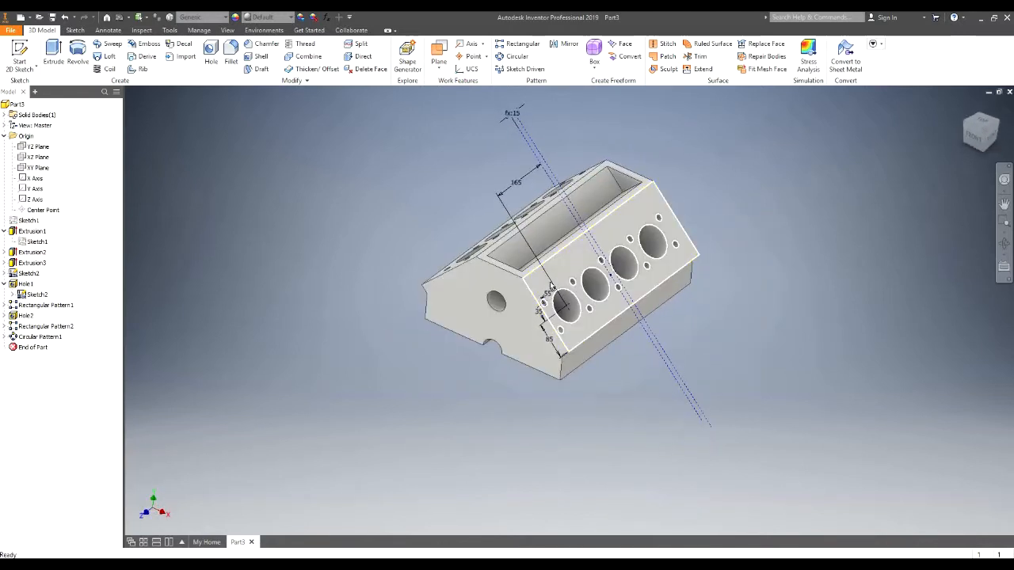
{"action": "scroll", "coordinate": [551, 287], "scroll_direction": "down", "scroll_amount": 3}
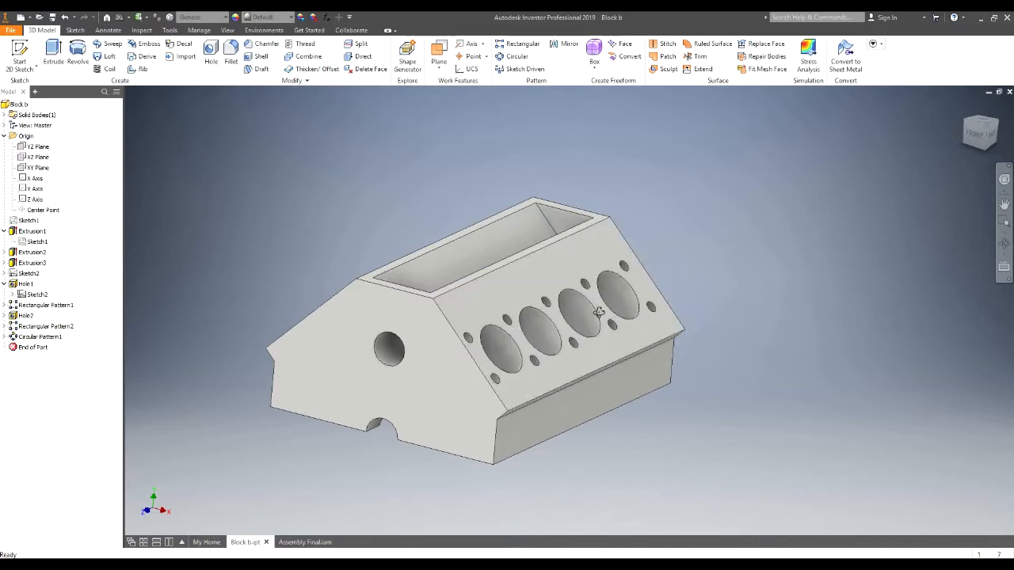
{"action": "middle_click_drag", "start_coordinate": [599, 312], "coordinate": [554, 357], "text": "shift"}
{"action": "scroll", "coordinate": [552, 369], "scroll_direction": "up", "scroll_amount": 2}
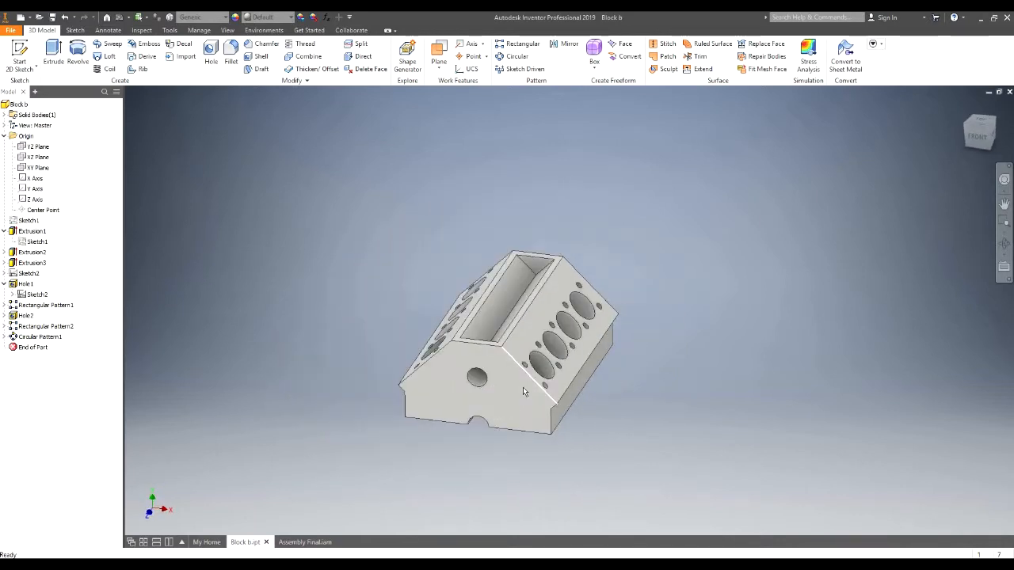
{"action": "middle_click_drag", "start_coordinate": [523, 391], "coordinate": [482, 335], "text": "shift"}
{"action": "scroll", "coordinate": [491, 272], "scroll_direction": "down", "scroll_amount": 2}
{"action": "scroll", "coordinate": [469, 392], "scroll_direction": "up", "scroll_amount": 2}
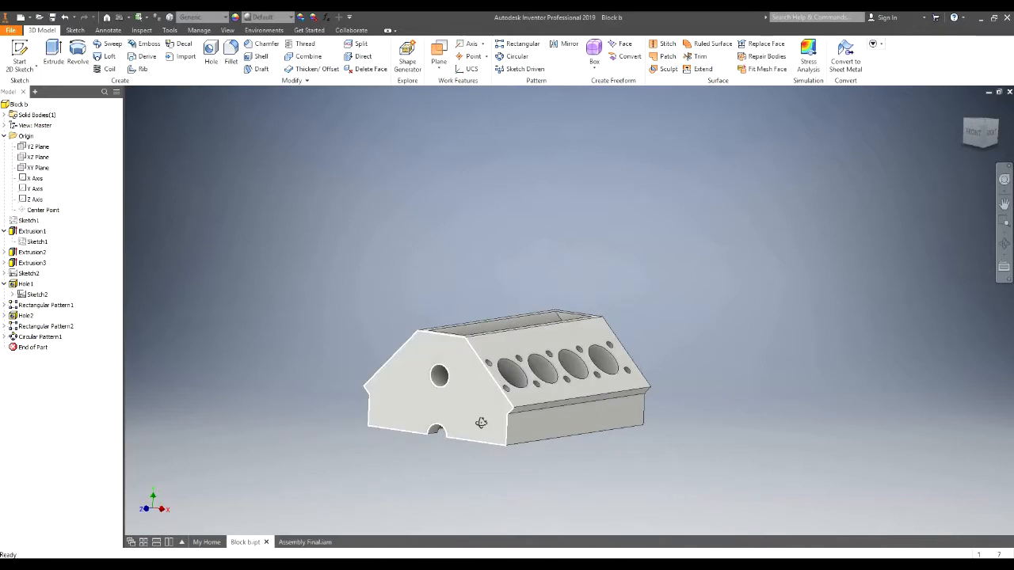
{"action": "middle_click_drag", "start_coordinate": [472, 412], "coordinate": [496, 404], "text": "shift"}
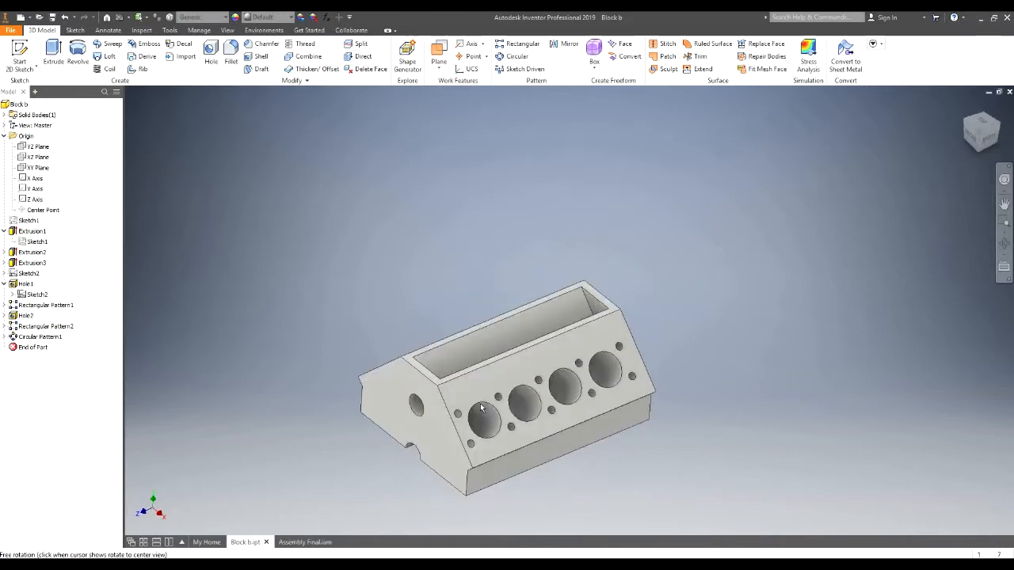
Start a new 2D sketch on the block's origin XY plane
{"action": "left_click", "coordinate": [17, 52]}
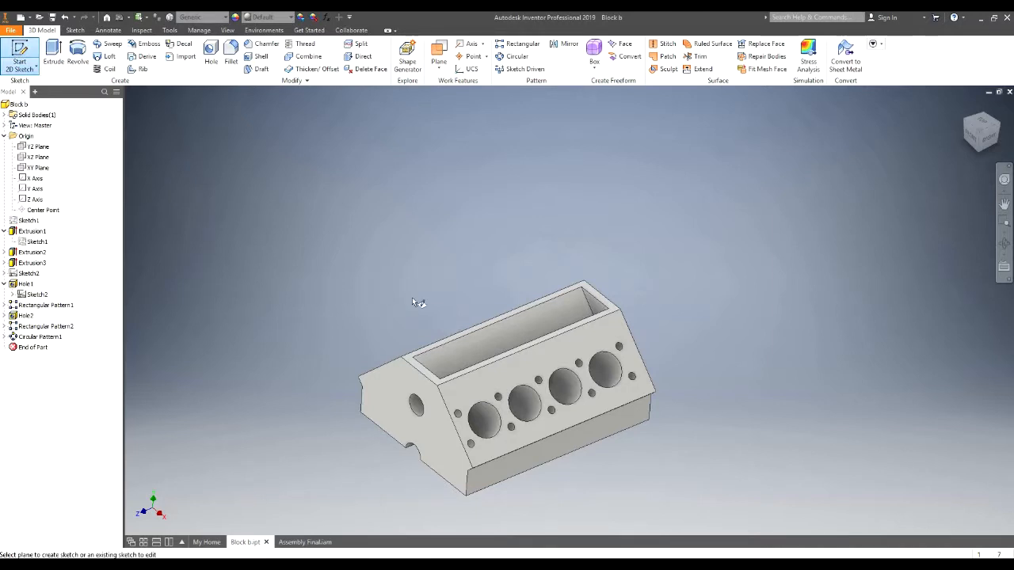
{"action": "scroll", "coordinate": [415, 305], "scroll_direction": "up", "scroll_amount": 3}
{"action": "middle_click_drag", "start_coordinate": [464, 317], "coordinate": [255, 276], "text": "shift"}
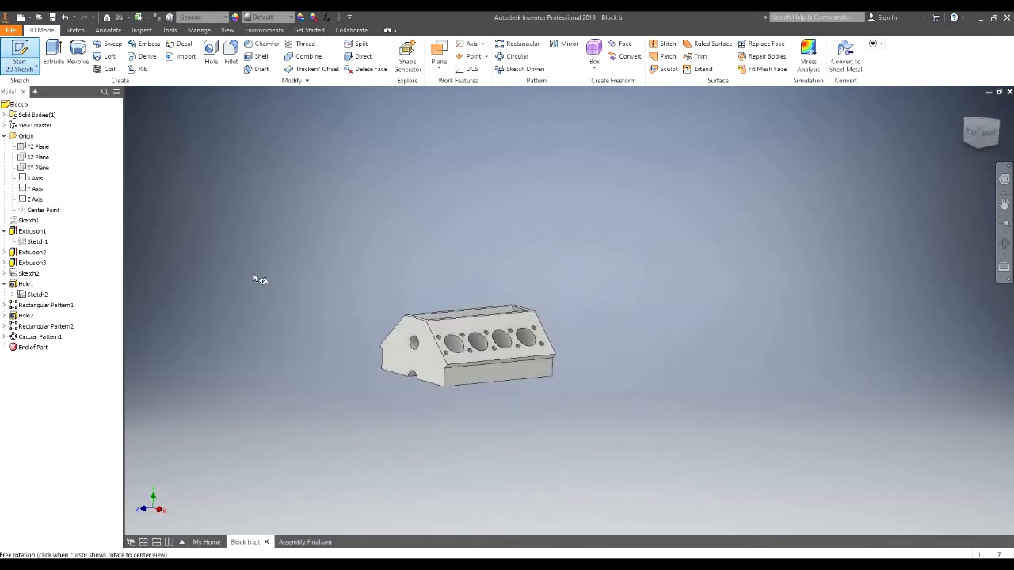
{"action": "left_click", "coordinate": [38, 168]}
{"action": "scroll", "coordinate": [592, 253], "scroll_direction": "down", "scroll_amount": 5}
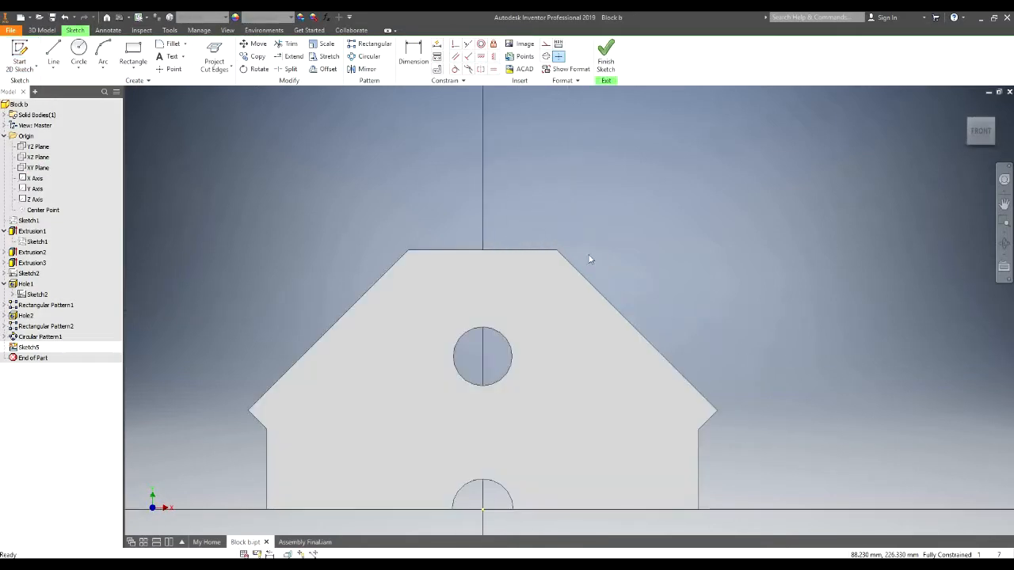
Slice the model display at the sketch plane and project the block's cut edges into the sketch
{"action": "scroll", "coordinate": [570, 273], "scroll_direction": "up", "scroll_amount": 3}
{"action": "scroll", "coordinate": [547, 256], "scroll_direction": "down", "scroll_amount": 4}
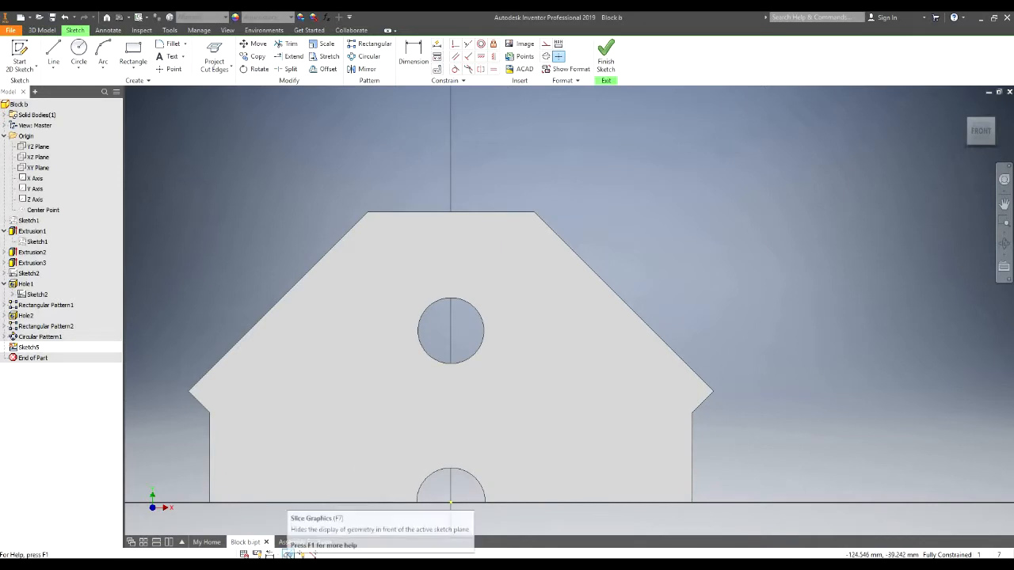
{"action": "left_click", "coordinate": [288, 554]}
{"action": "scroll", "coordinate": [424, 392], "scroll_direction": "up", "scroll_amount": 3}
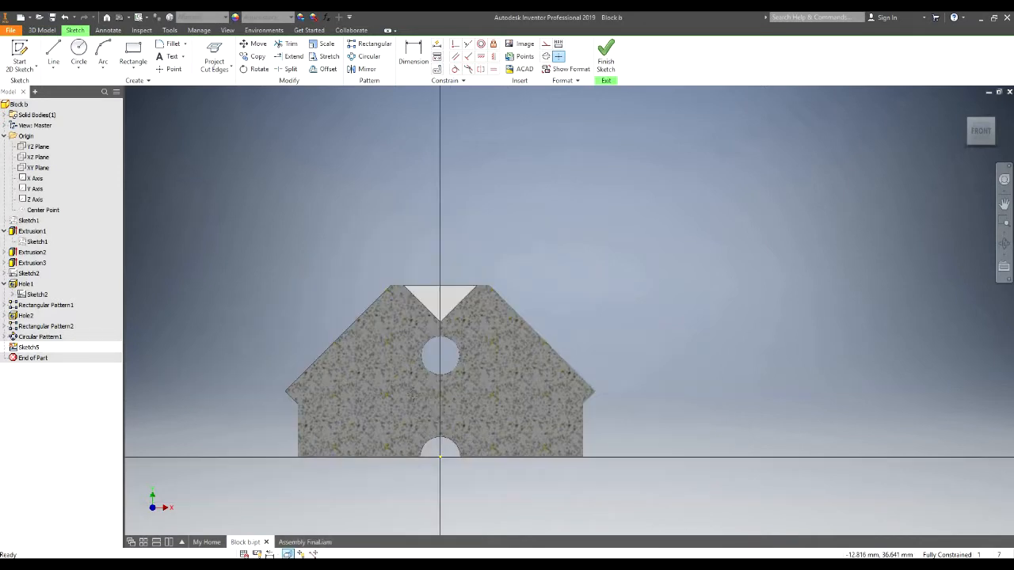
{"action": "scroll", "coordinate": [403, 384], "scroll_direction": "down", "scroll_amount": 4}
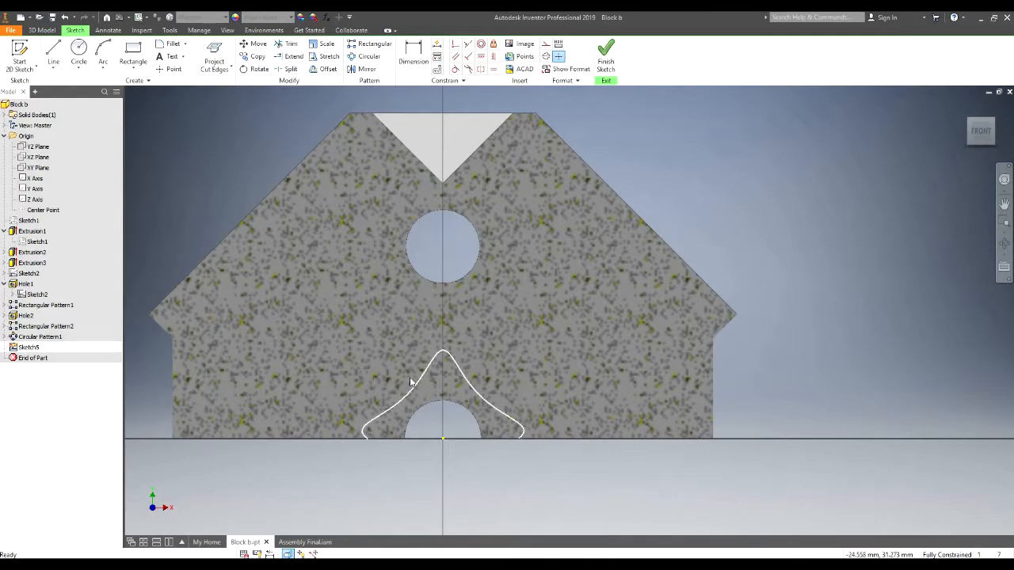
{"action": "left_click", "coordinate": [221, 47]}
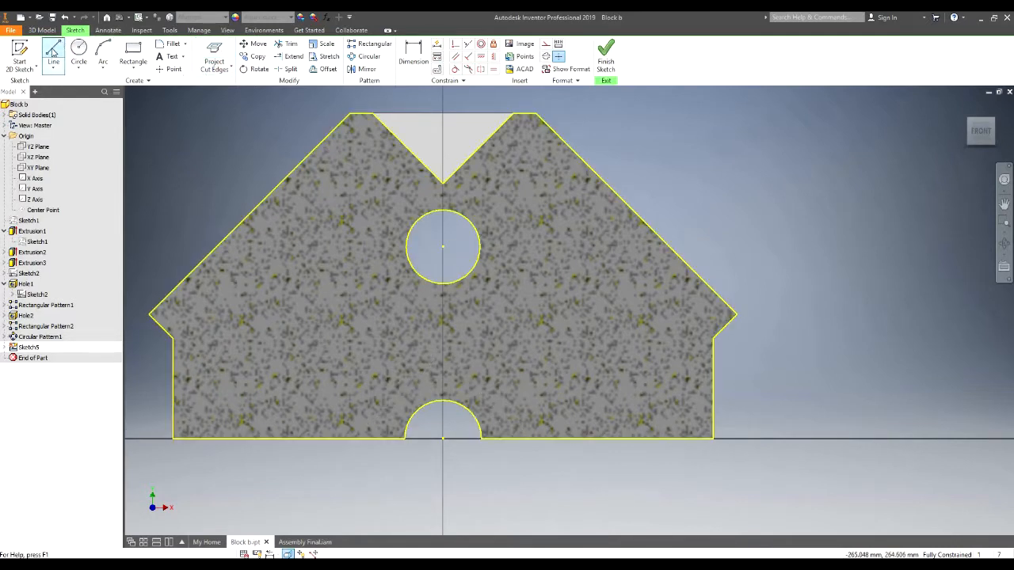
Sketch an open stepped profile from below the block's base: up about 74 mm, horizontally inward, diagonally up, and horizontally about 47 mm to the centreline
{"action": "left_click", "coordinate": [53, 50]}
{"action": "left_click", "coordinate": [192, 482]}
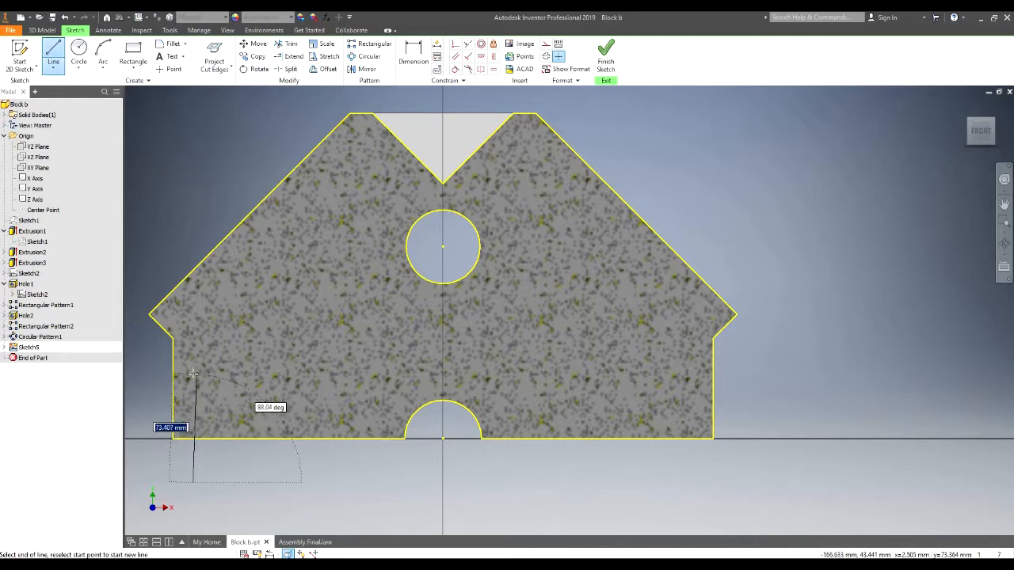
{"action": "left_click", "coordinate": [193, 374]}
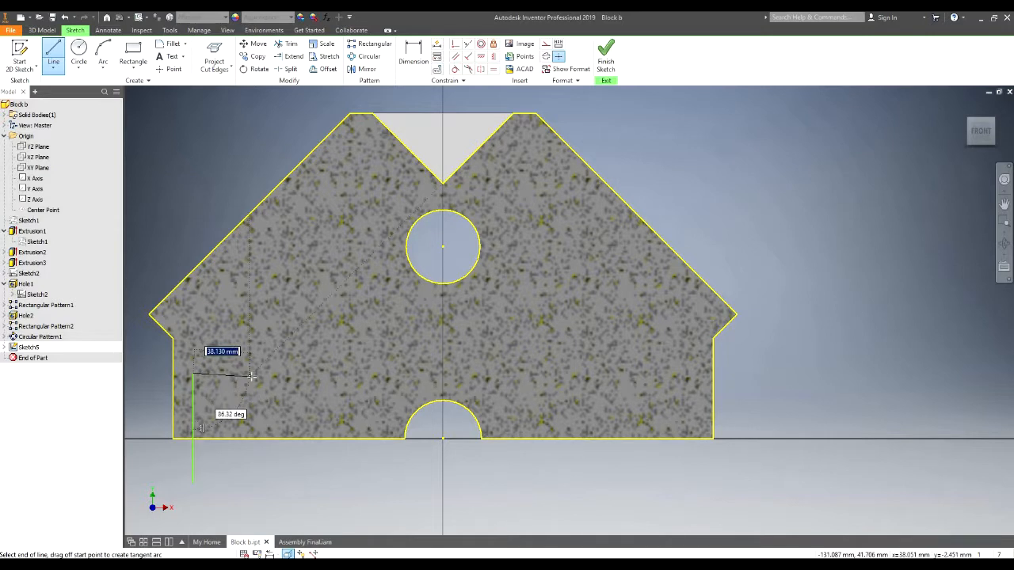
{"action": "left_click", "coordinate": [294, 374]}
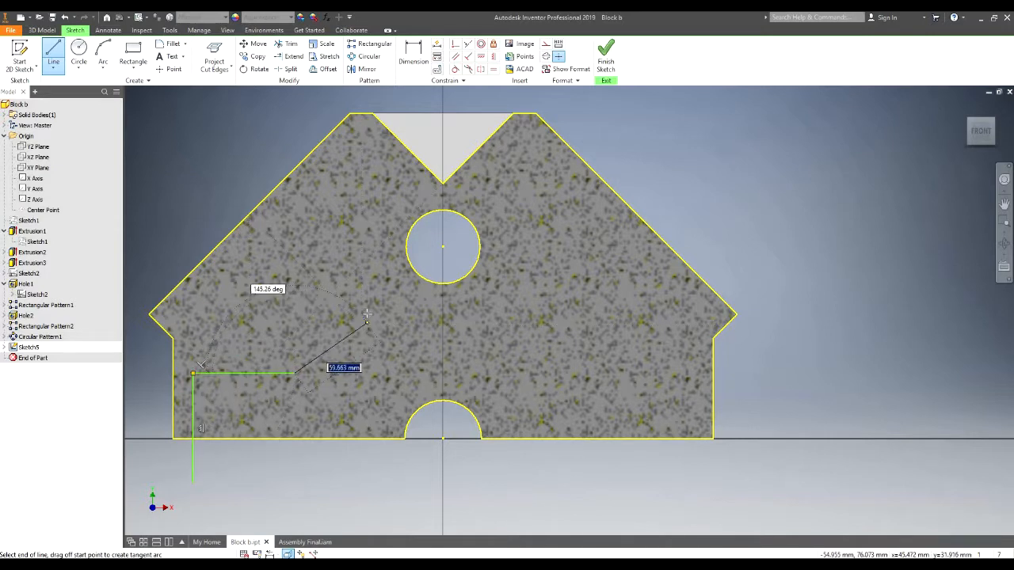
{"action": "left_click", "coordinate": [372, 307]}
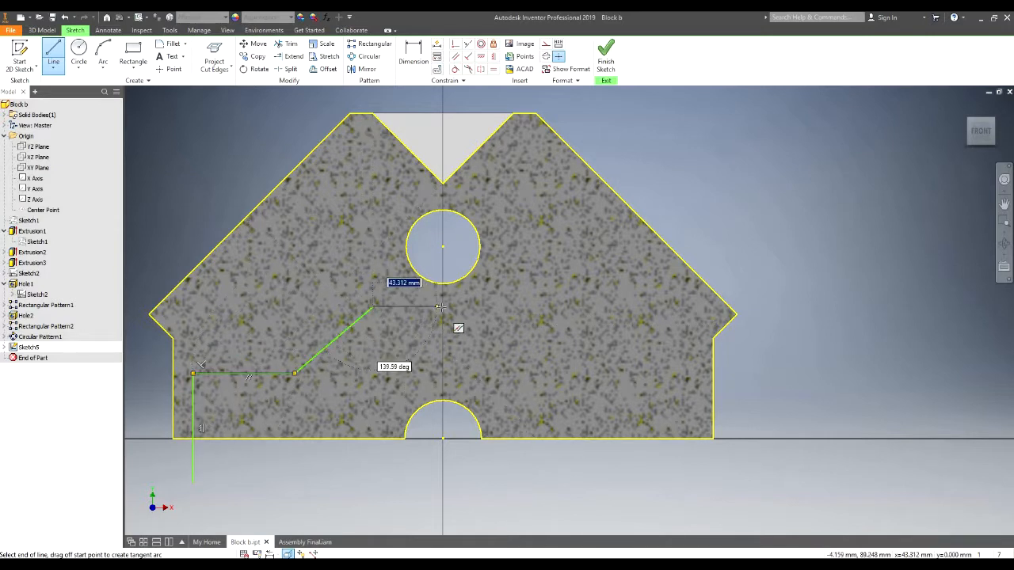
{"action": "double_click", "coordinate": [443, 307]}
{"action": "key", "text": "Escape"}
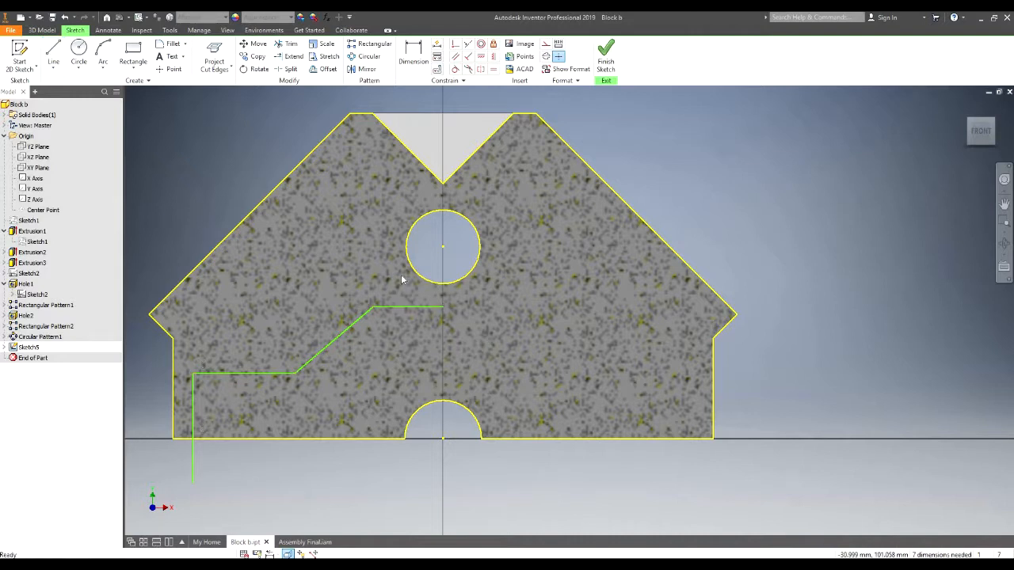
Sketch a vertical line from the upper circle's centre down to the origin and convert it to construction
{"action": "left_click", "coordinate": [53, 49]}
{"action": "left_click", "coordinate": [443, 246]}
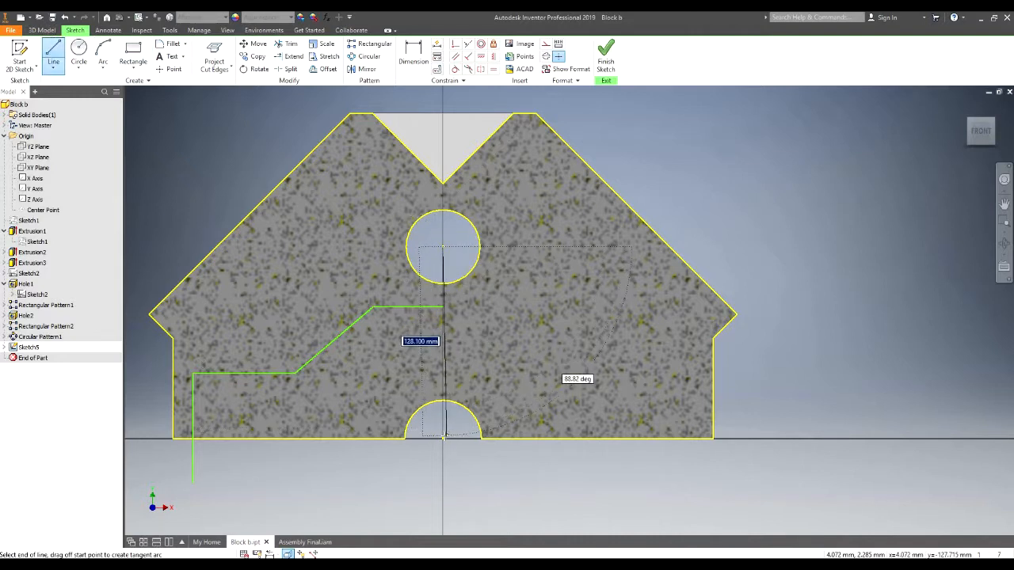
{"action": "left_click", "coordinate": [443, 437]}
{"action": "key", "text": "Escape"}
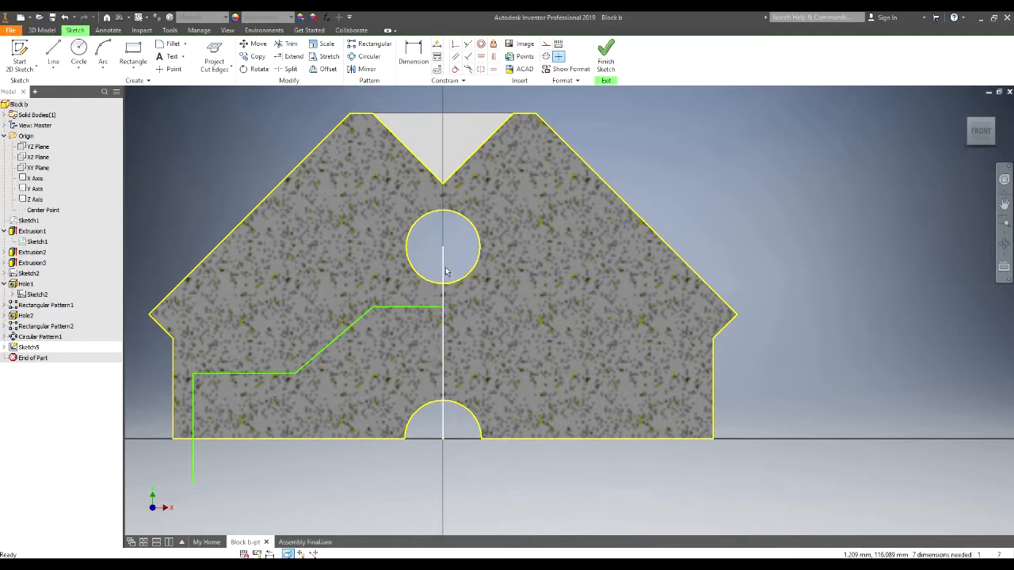
{"action": "right_click", "coordinate": [443, 269]}
{"action": "left_click", "coordinate": [497, 269]}
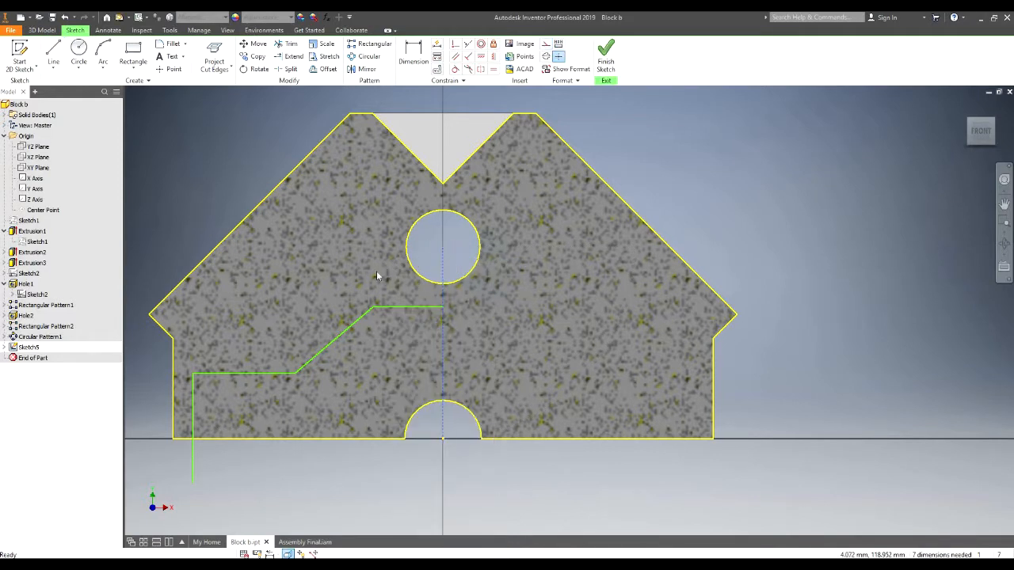
Dimension the distance from the profile's outer vertical line to the construction centreline and set it to 168 mm
{"action": "scroll", "coordinate": [375, 250], "scroll_direction": "down", "scroll_amount": 3}
{"action": "scroll", "coordinate": [396, 261], "scroll_direction": "up", "scroll_amount": 4}
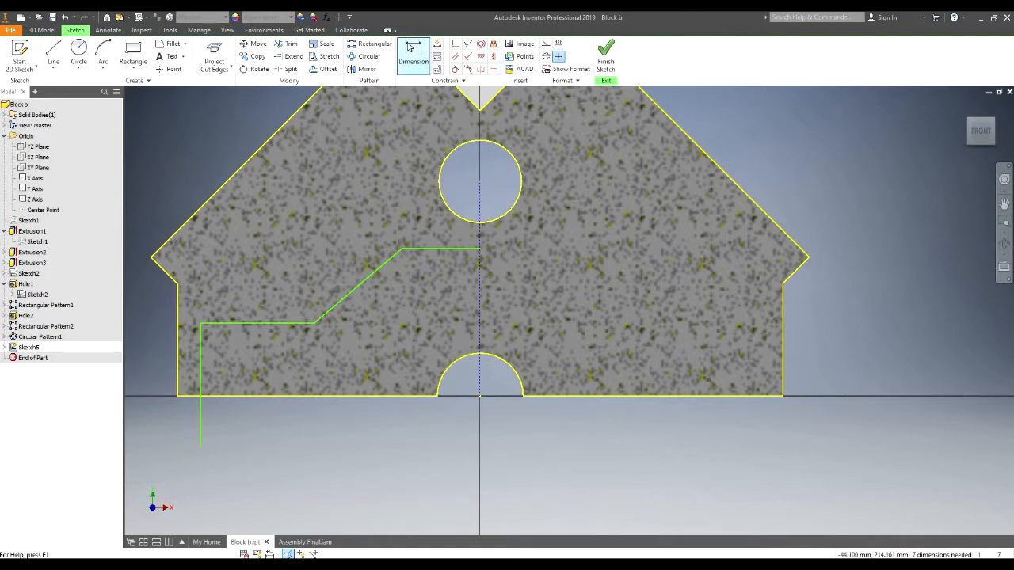
{"action": "left_click", "coordinate": [410, 49]}
{"action": "left_click", "coordinate": [201, 365]}
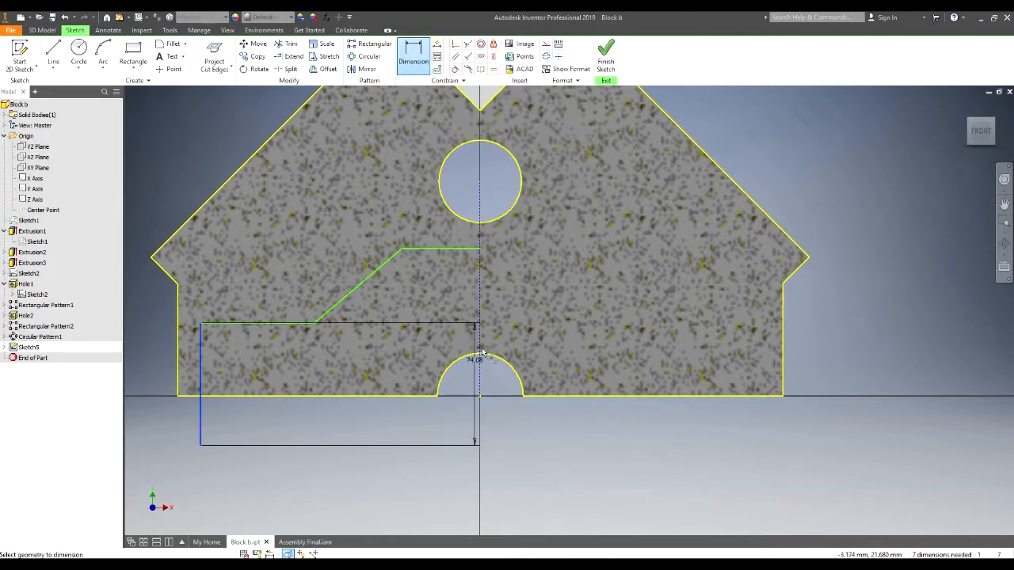
{"action": "left_click", "coordinate": [480, 347]}
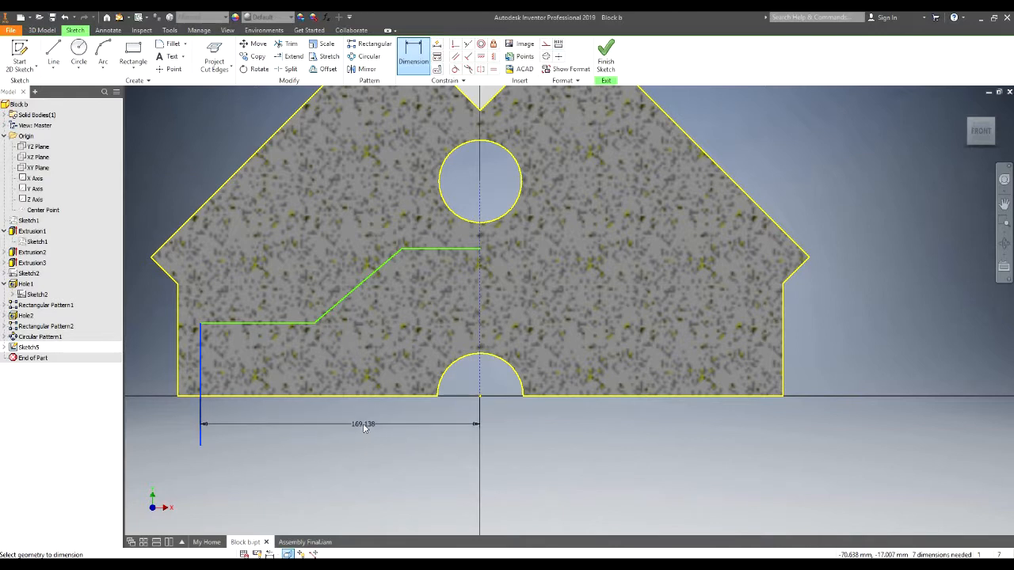
{"action": "left_click", "coordinate": [364, 429]}
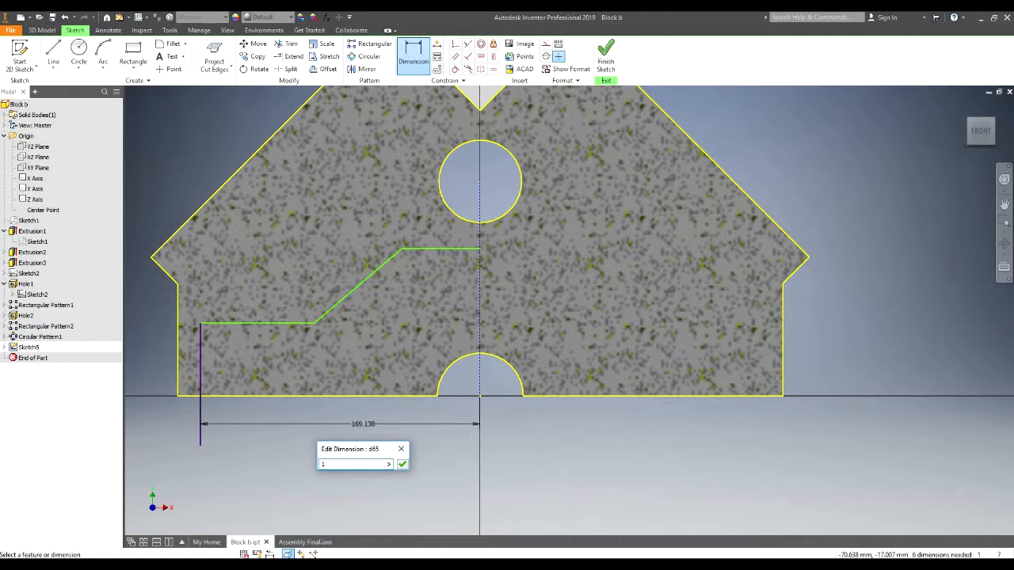
{"action": "key", "text": "Return"}
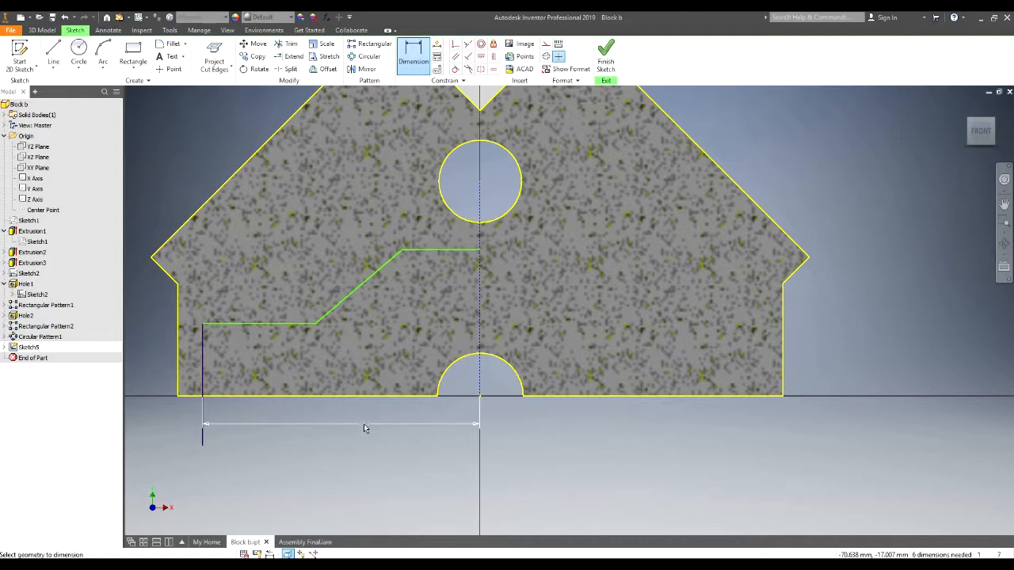
Dimension the height of the profile's upper horizontal line above the origin and set it to 80 mm
{"action": "scroll", "coordinate": [312, 336], "scroll_direction": "down", "scroll_amount": 2}
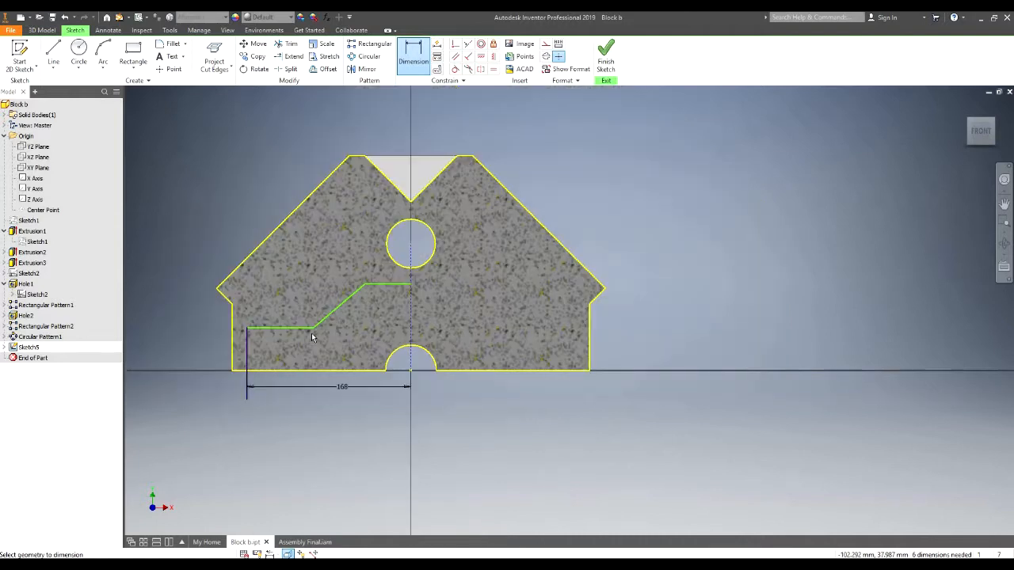
{"action": "scroll", "coordinate": [311, 332], "scroll_direction": "up", "scroll_amount": 3}
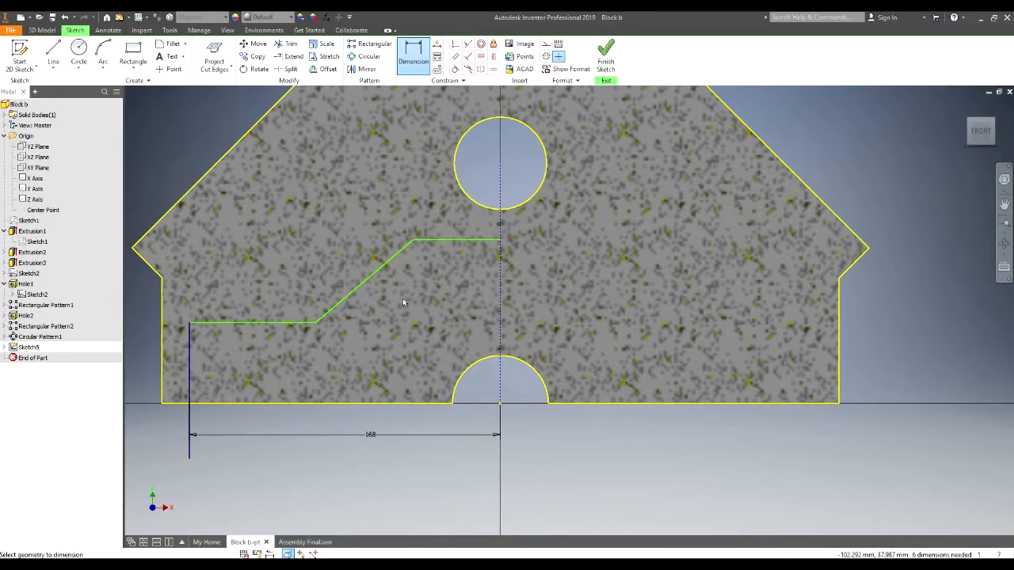
{"action": "left_click", "coordinate": [457, 241]}
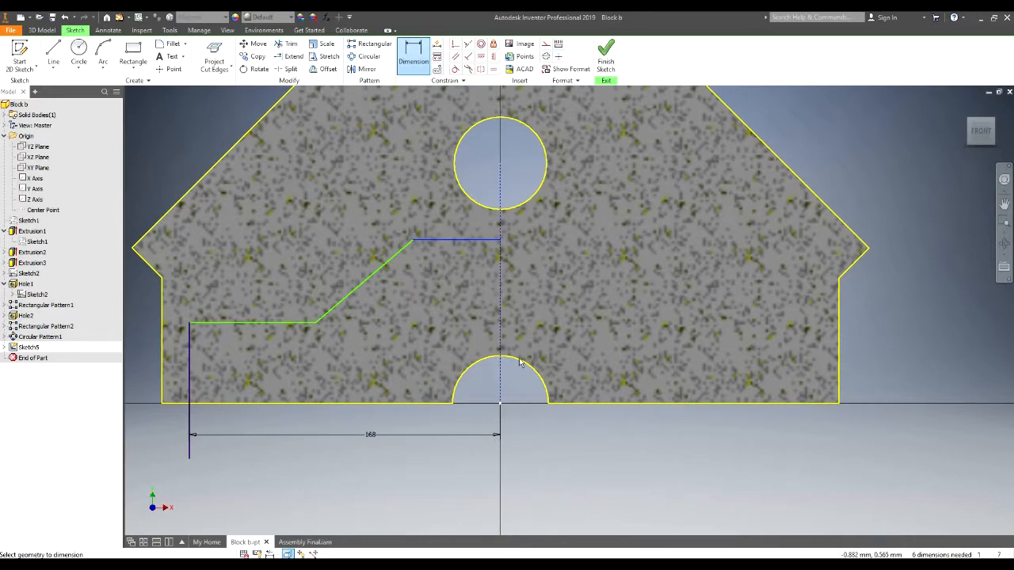
{"action": "left_click", "coordinate": [520, 362]}
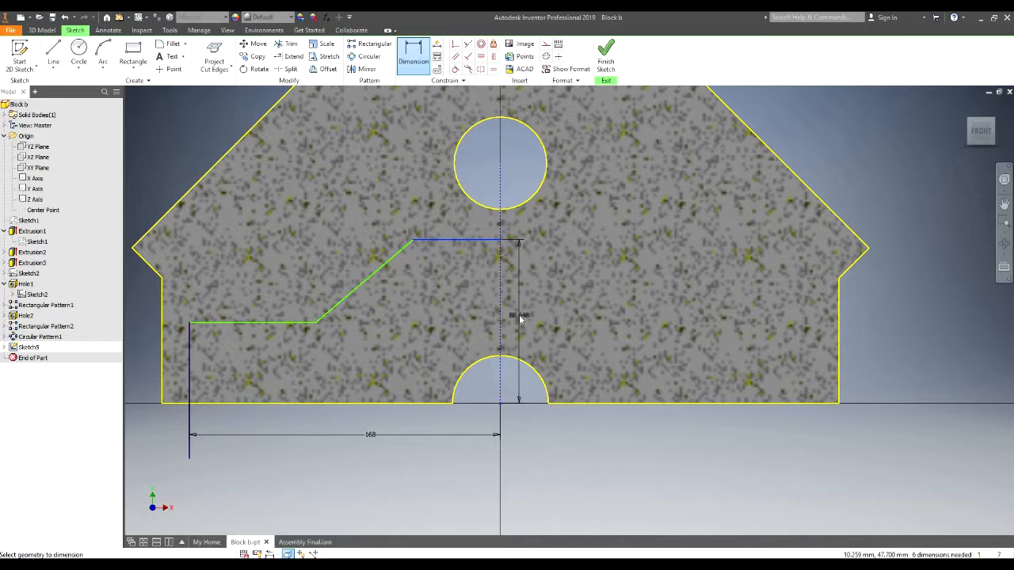
{"action": "left_click", "coordinate": [521, 319]}
{"action": "type", "text": "80"}
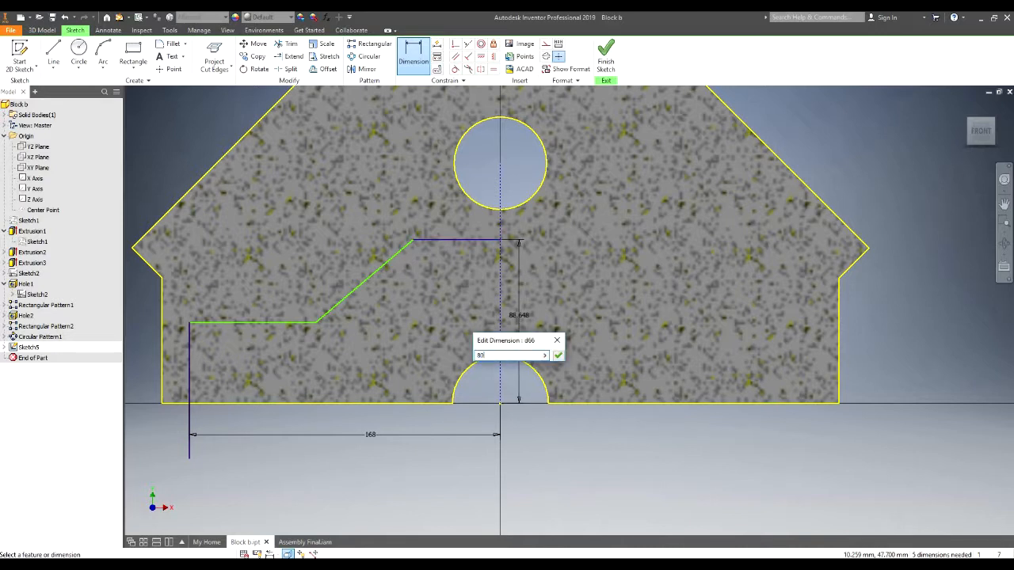
{"action": "key", "text": "Return"}
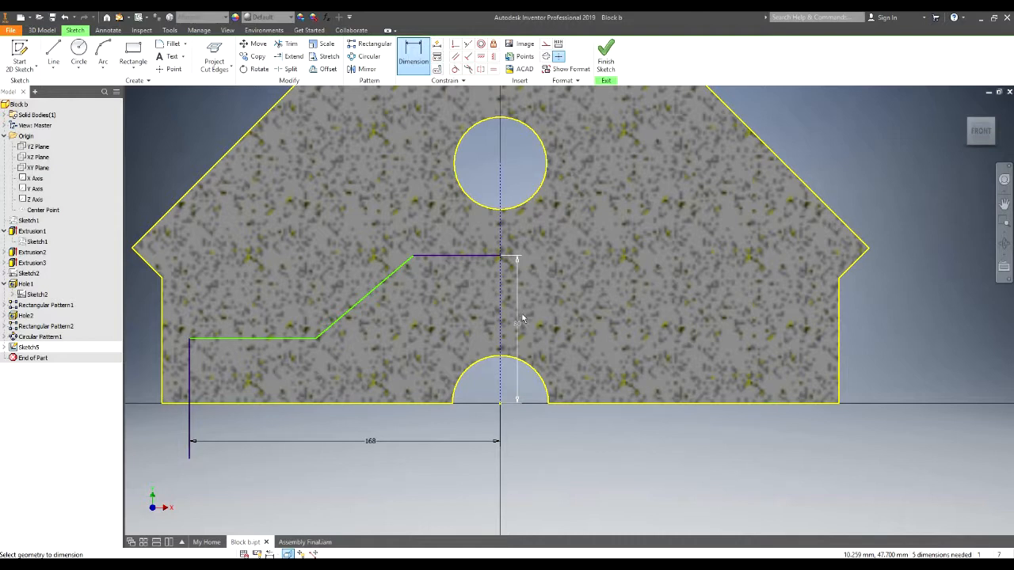
Dimension the length of the profile's upper horizontal line and set it to 25 mm
{"action": "scroll", "coordinate": [506, 269], "scroll_direction": "up", "scroll_amount": 3}
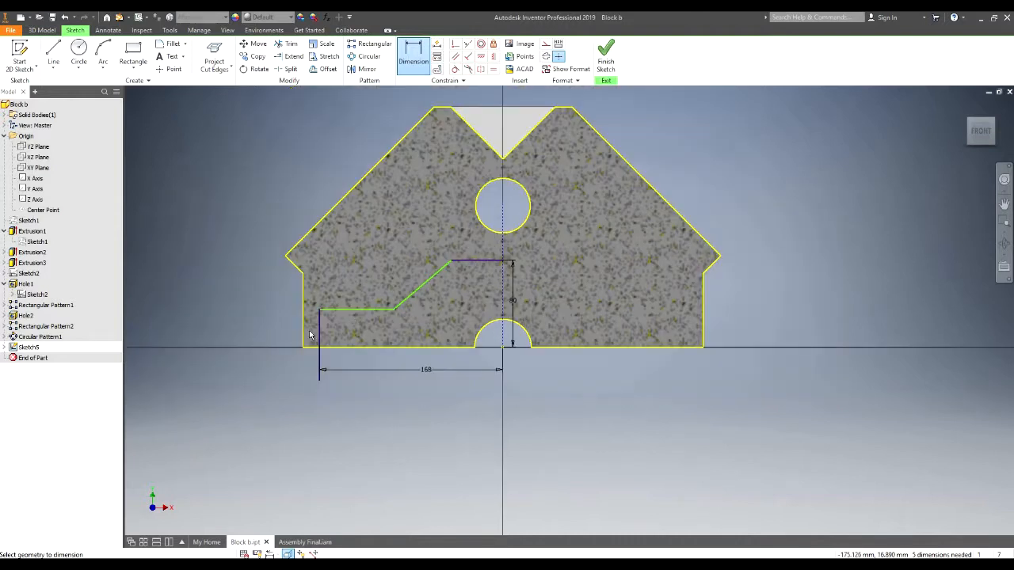
{"action": "scroll", "coordinate": [336, 315], "scroll_direction": "down", "scroll_amount": 5}
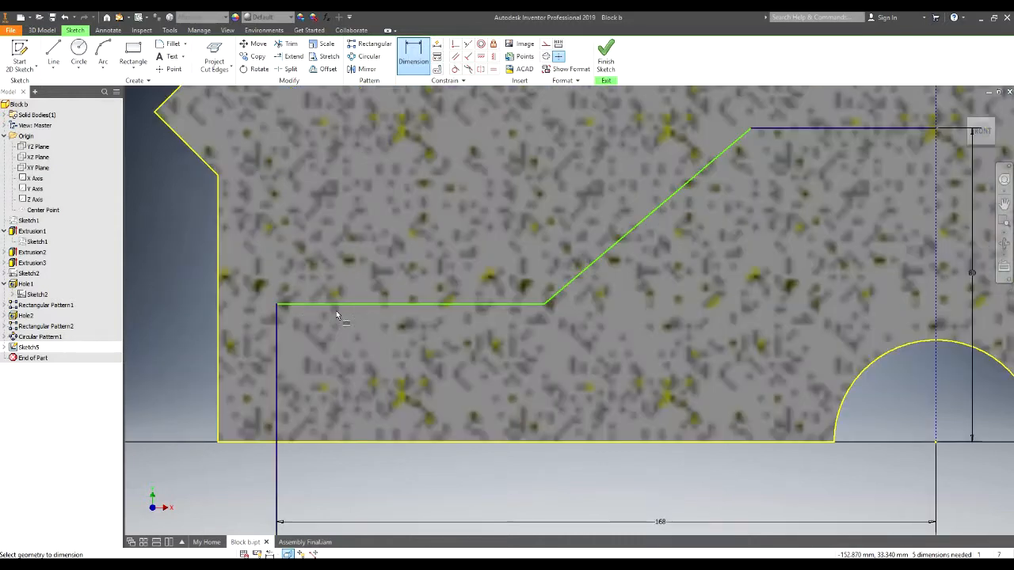
{"action": "scroll", "coordinate": [526, 270], "scroll_direction": "up", "scroll_amount": 3}
{"action": "left_click", "coordinate": [722, 185]}
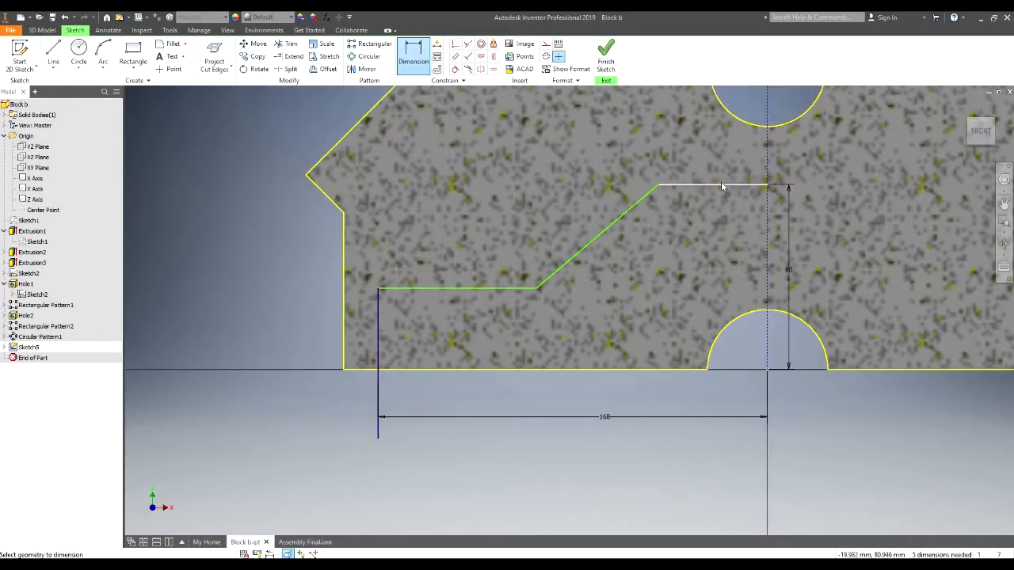
{"action": "left_click", "coordinate": [710, 170]}
{"action": "type", "text": "35"}
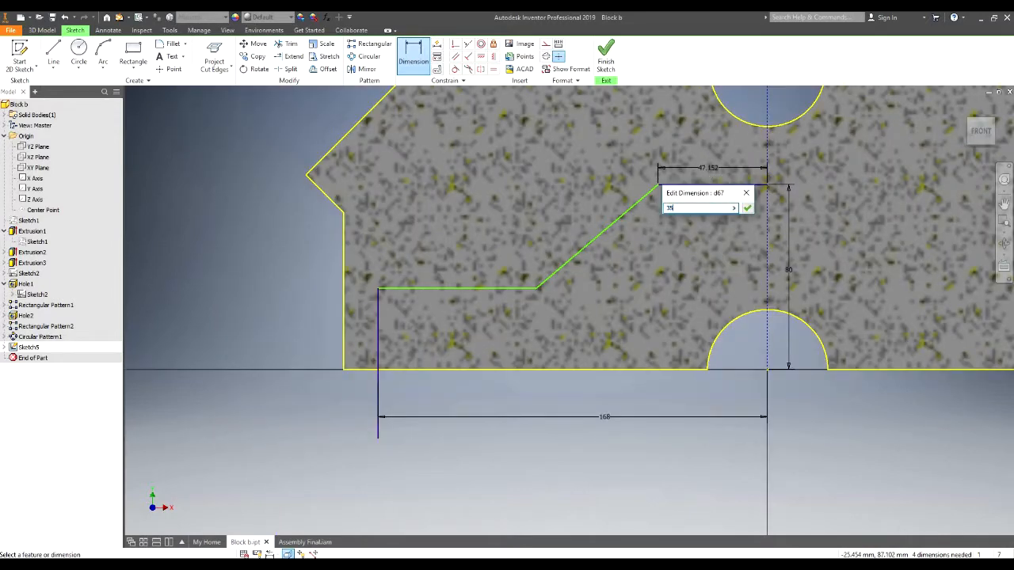
{"action": "key", "text": "Return"}
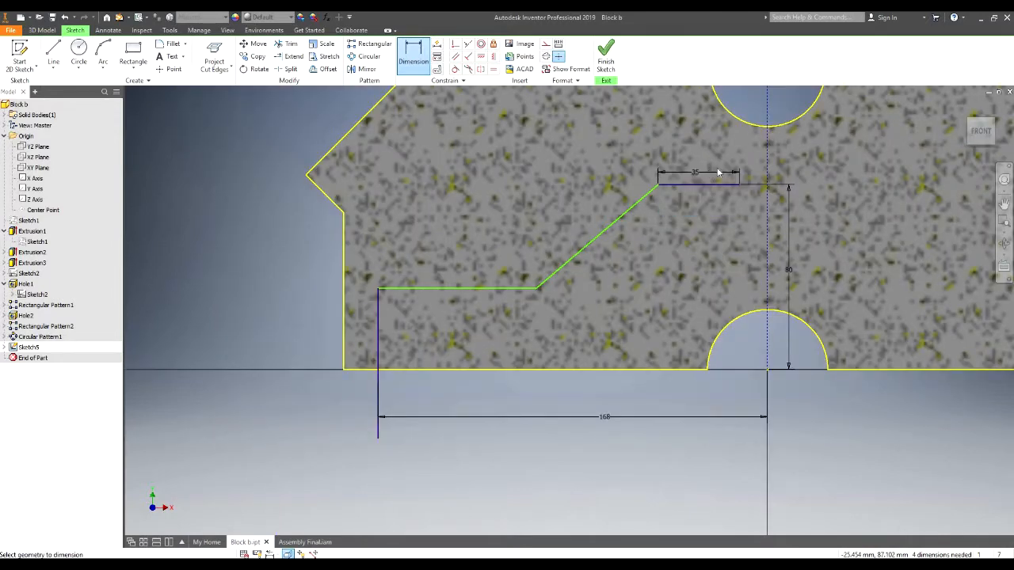
{"action": "double_click", "coordinate": [707, 176]}
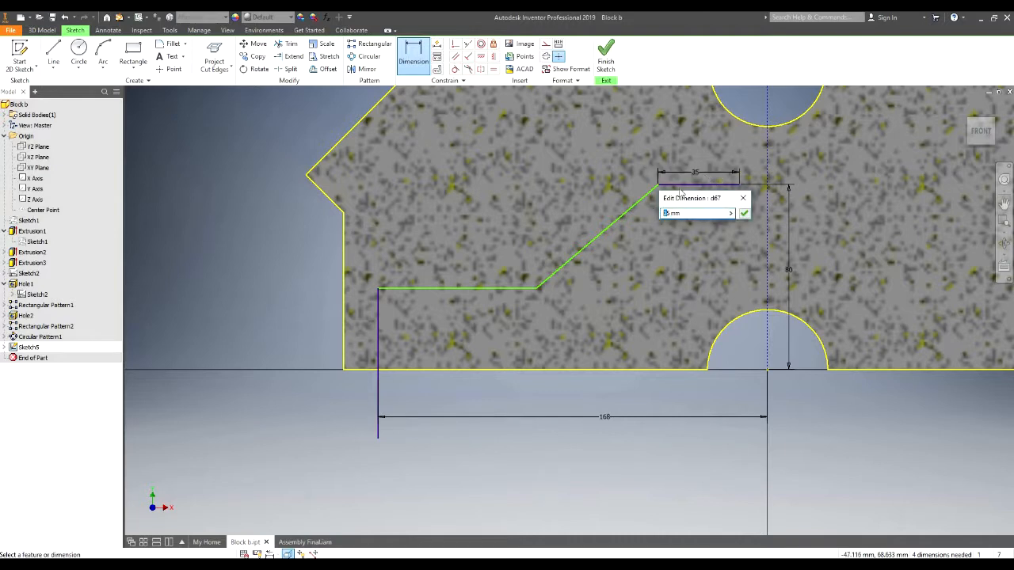
{"action": "left_click", "coordinate": [743, 216]}
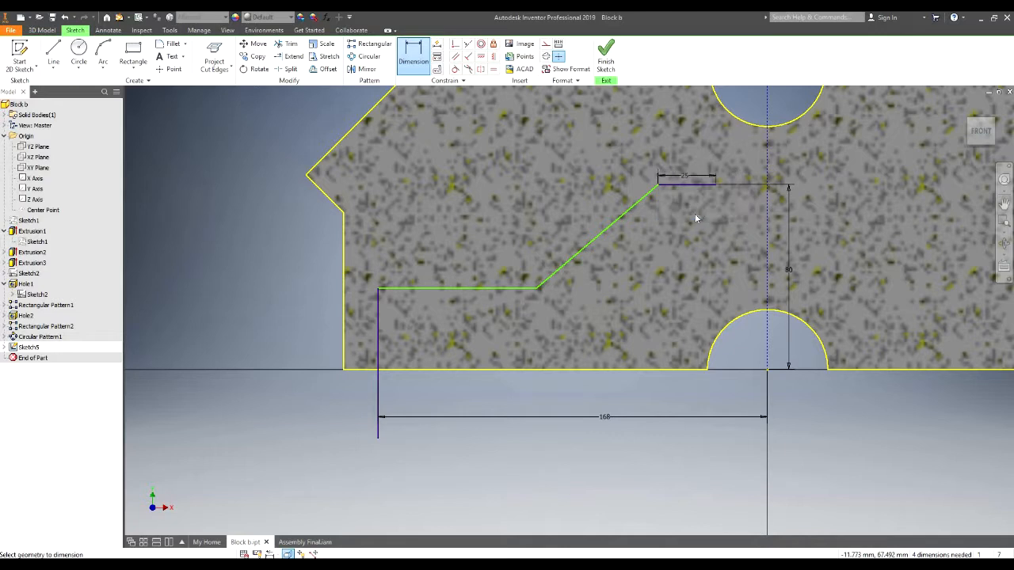
Apply a vertical constraint between the inner endpoint of the profile's upper horizontal line and the origin point
{"action": "scroll", "coordinate": [695, 217], "scroll_direction": "up", "scroll_amount": 3}
{"action": "scroll", "coordinate": [695, 217], "scroll_direction": "down", "scroll_amount": 5}
{"action": "middle_click_drag", "start_coordinate": [695, 217], "coordinate": [631, 250]}
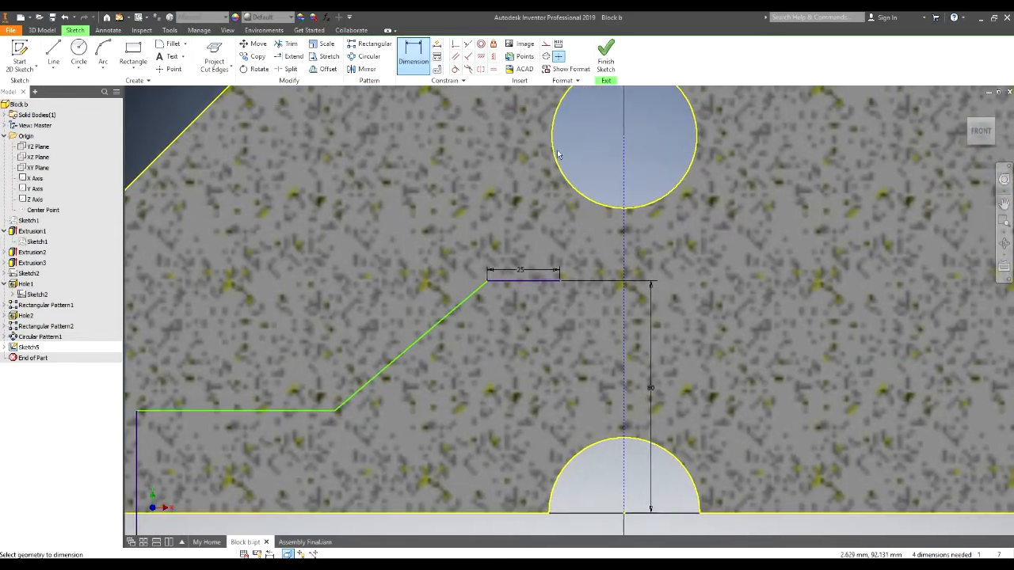
{"action": "left_click", "coordinate": [494, 56]}
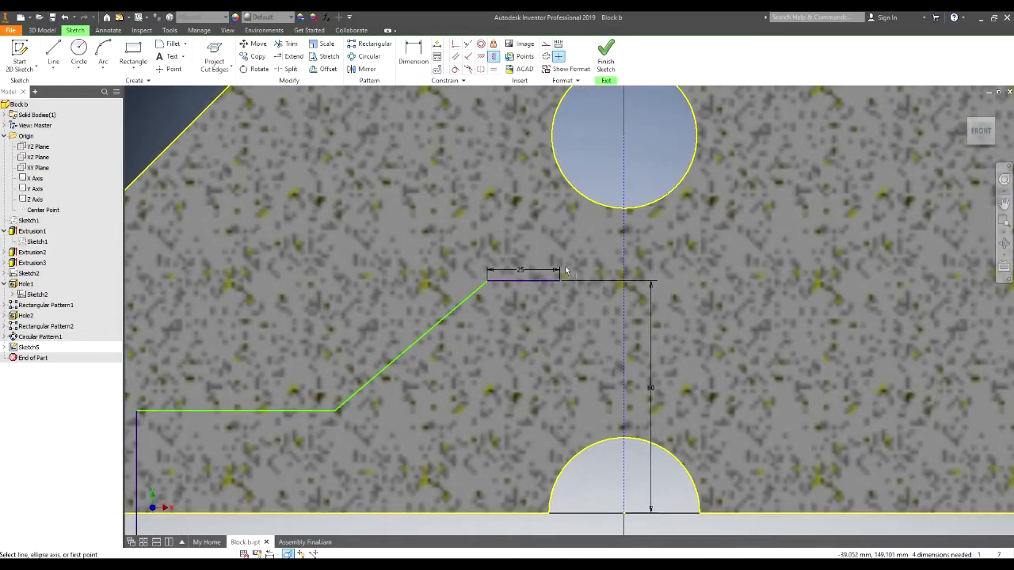
{"action": "left_click", "coordinate": [560, 281]}
{"action": "scroll", "coordinate": [564, 283], "scroll_direction": "up", "scroll_amount": 2}
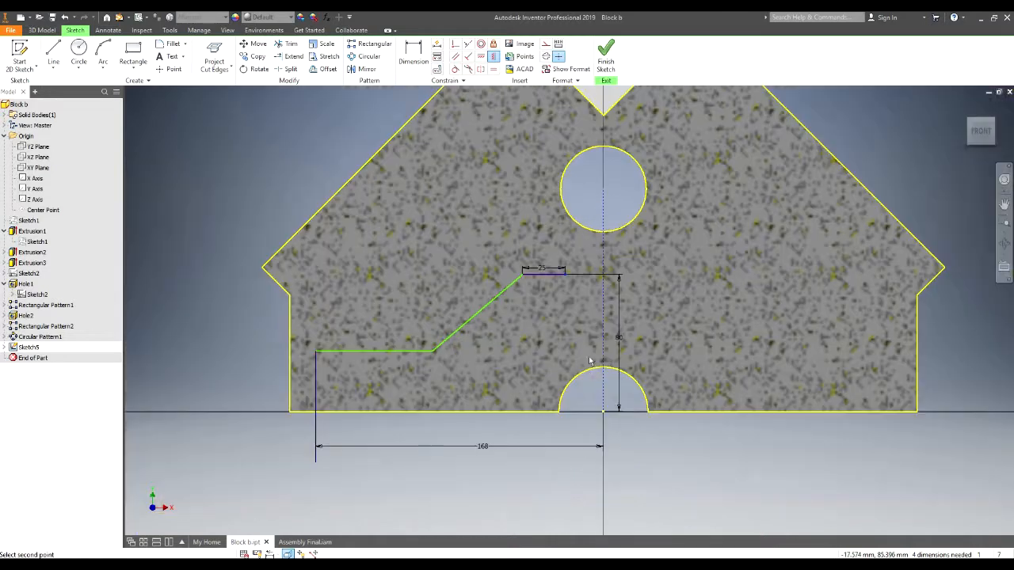
{"action": "left_click", "coordinate": [602, 411]}
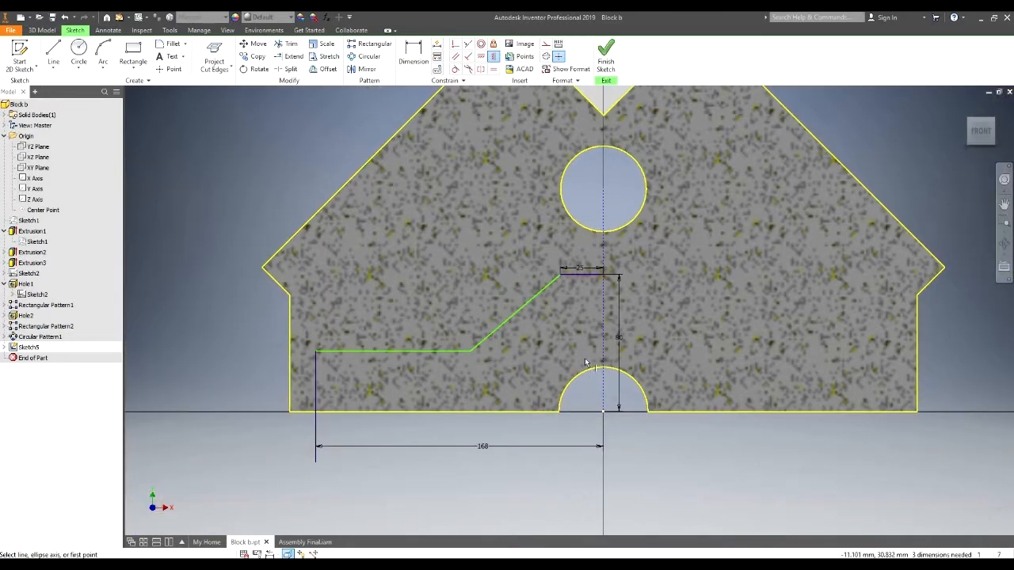
Constrain the profile's diagonal line parallel to the block's sloped outer edge on the same side
{"action": "scroll", "coordinate": [545, 379], "scroll_direction": "down", "scroll_amount": 1}
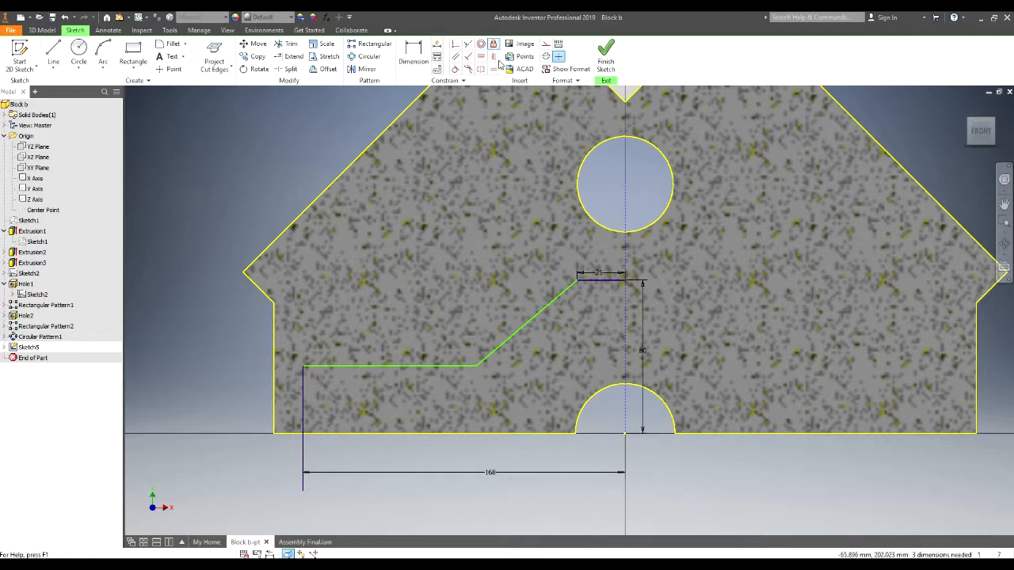
{"action": "left_click", "coordinate": [457, 60]}
{"action": "left_click", "coordinate": [415, 99]}
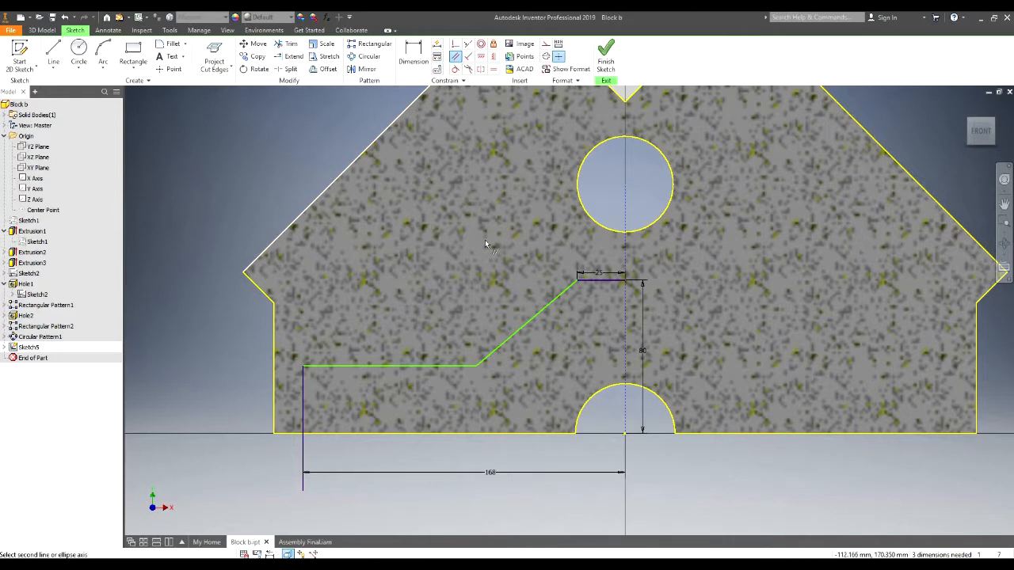
{"action": "left_click", "coordinate": [534, 318]}
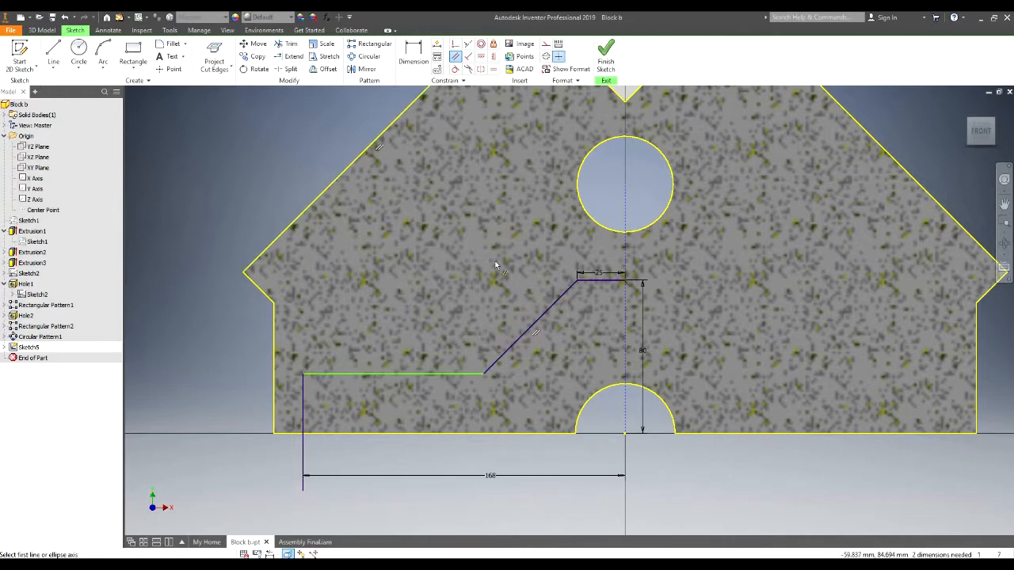
Dimension the length of the profile's diagonal line and set it to 100 mm
{"action": "left_click", "coordinate": [420, 53]}
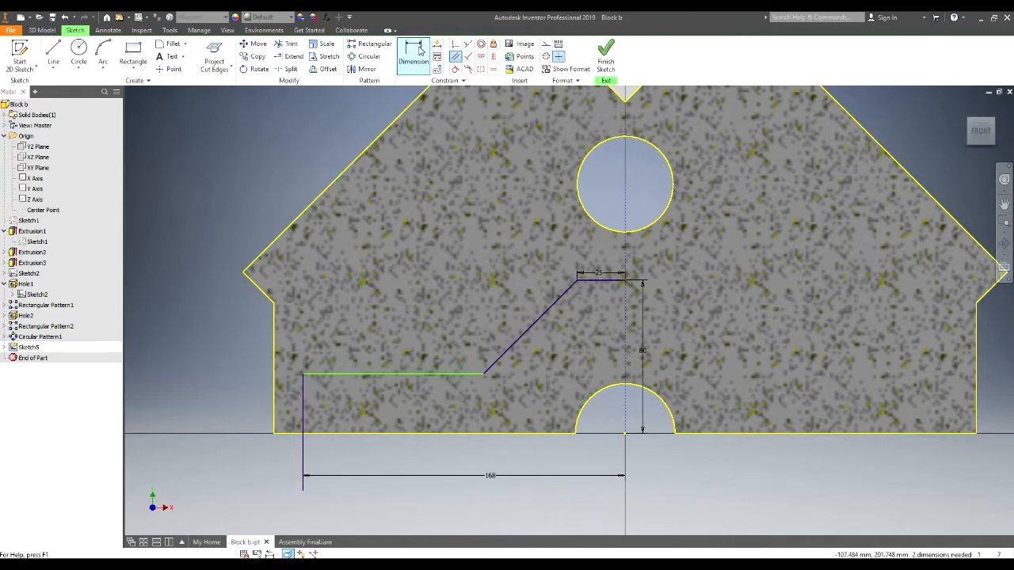
{"action": "left_click", "coordinate": [538, 322]}
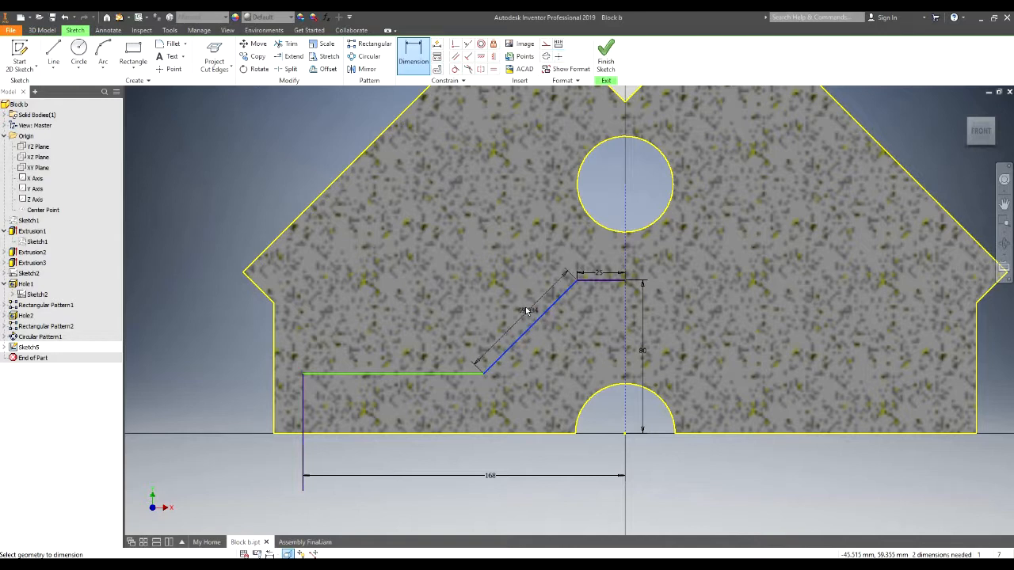
{"action": "left_click", "coordinate": [525, 309]}
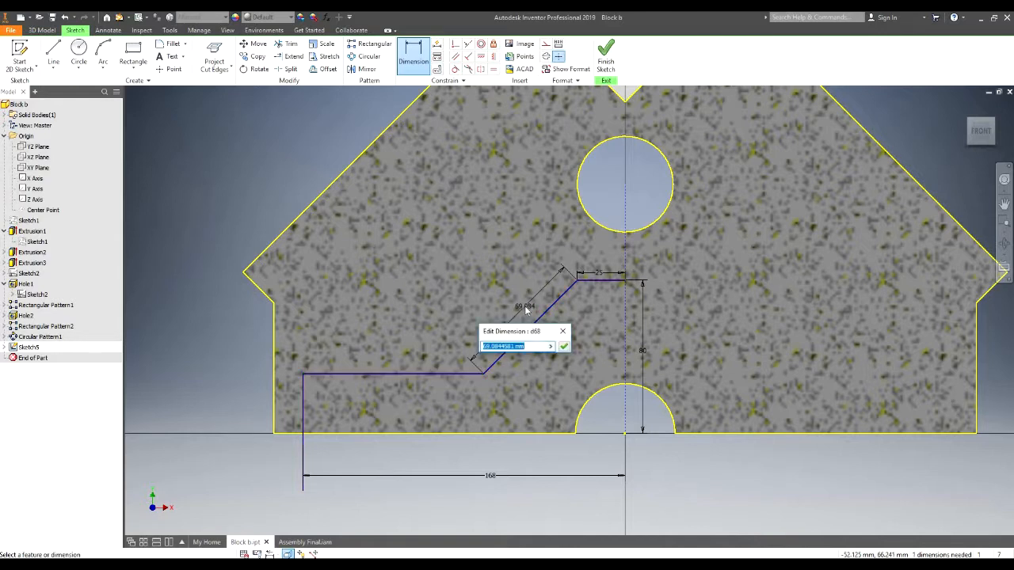
{"action": "type", "text": "100"}
{"action": "key", "text": "Return"}
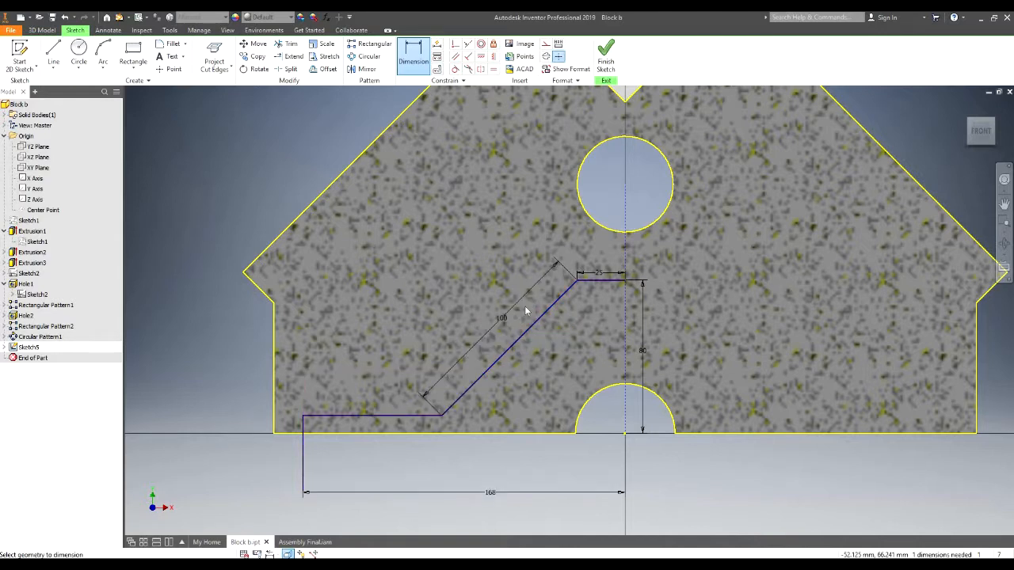
Fillet the half profile's outer corner and both ends of its diagonal line with a 10 mm radius
{"action": "scroll", "coordinate": [440, 341], "scroll_direction": "up", "scroll_amount": 3}
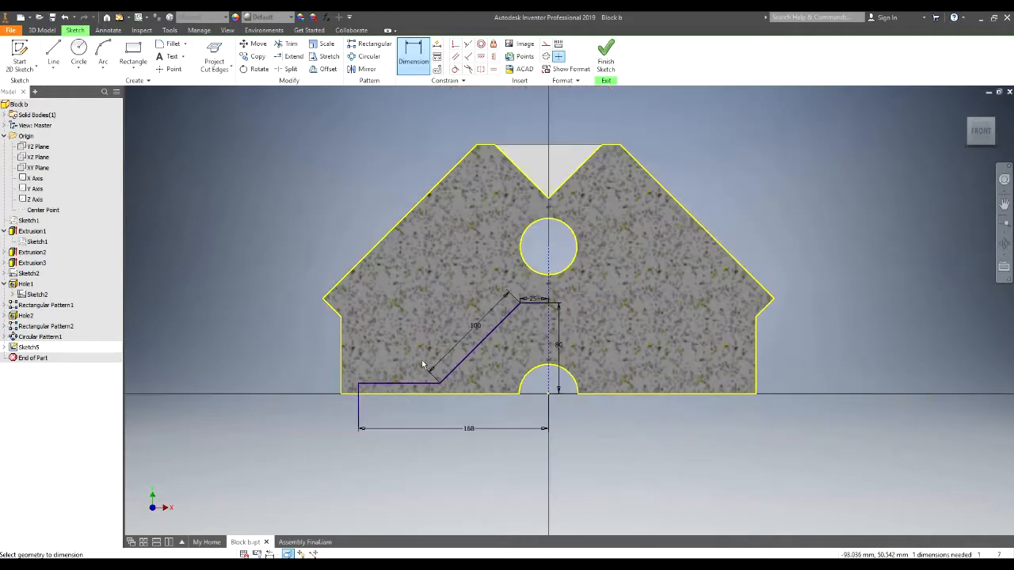
{"action": "scroll", "coordinate": [400, 394], "scroll_direction": "down", "scroll_amount": 3}
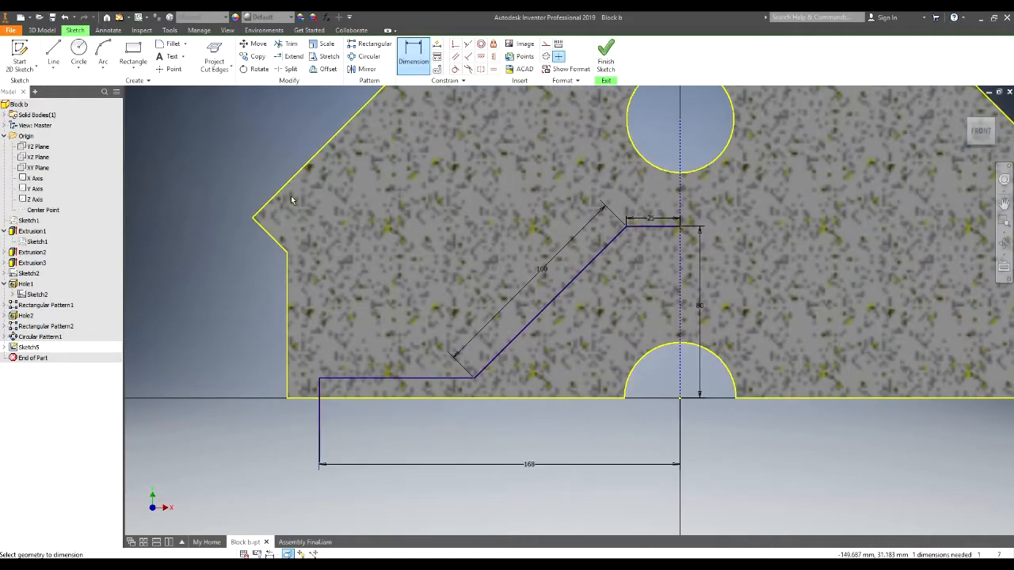
{"action": "left_click", "coordinate": [172, 44]}
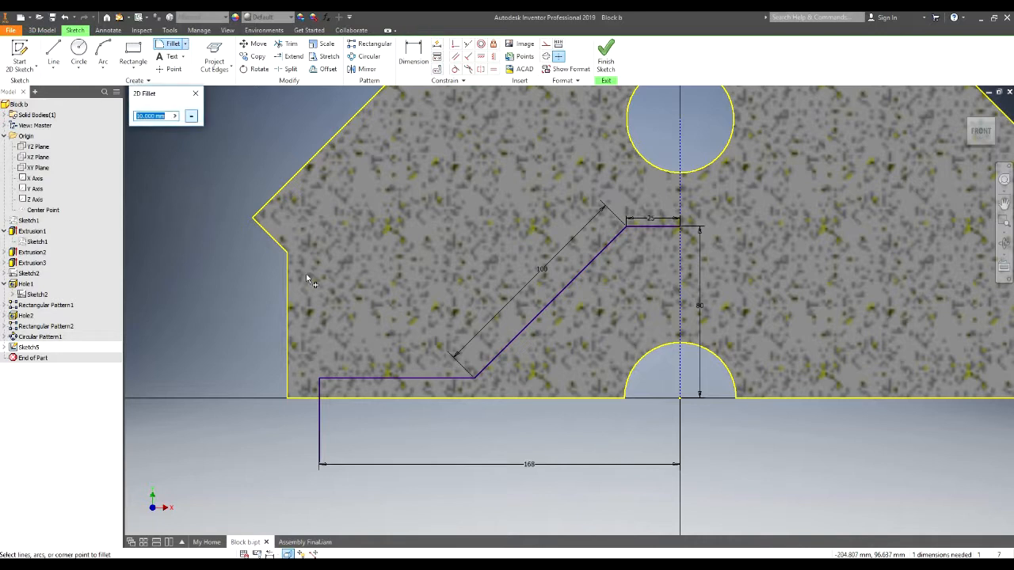
{"action": "left_click", "coordinate": [330, 384]}
{"action": "left_click", "coordinate": [398, 378]}
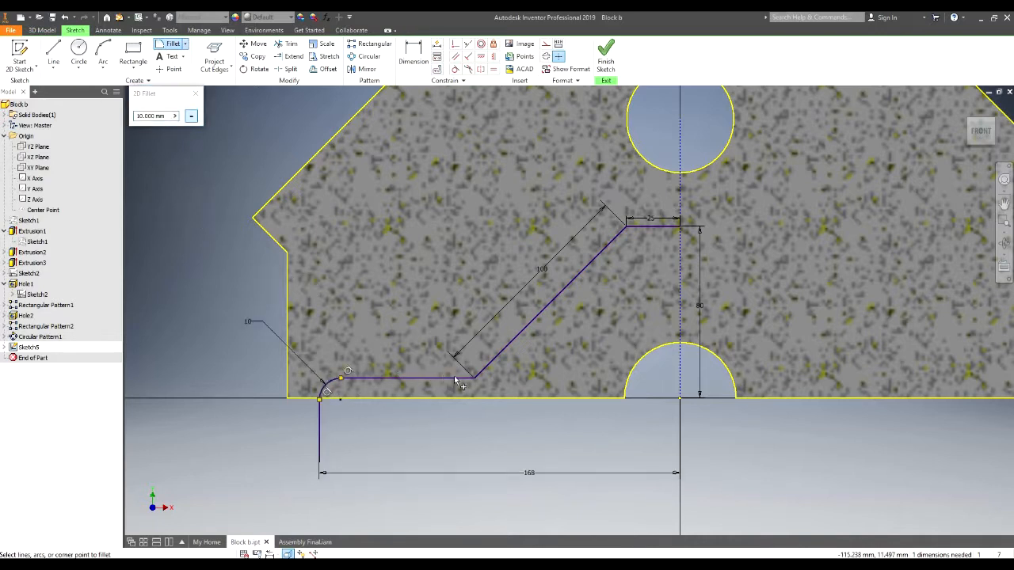
{"action": "left_click", "coordinate": [452, 379]}
{"action": "left_click", "coordinate": [488, 368]}
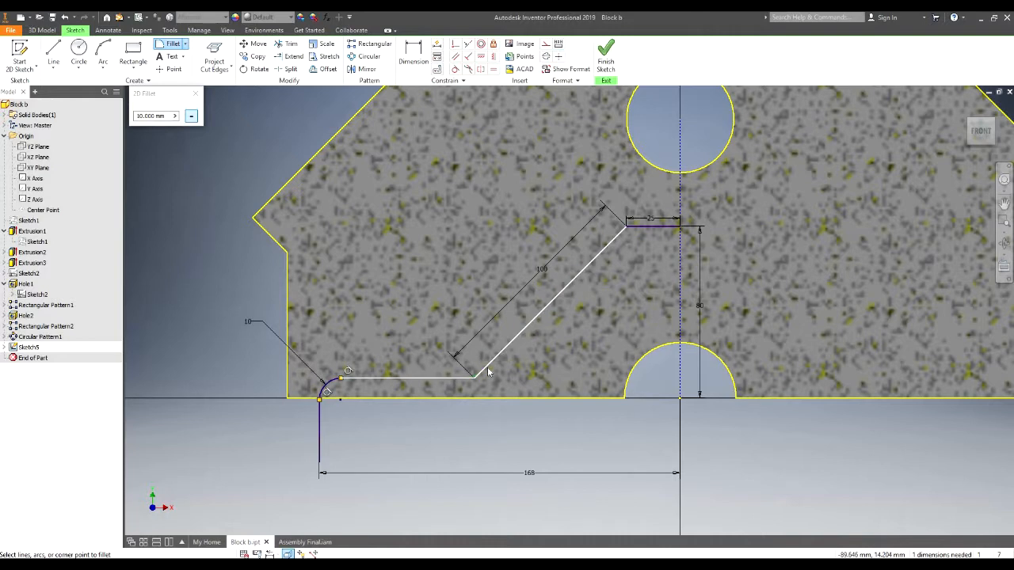
{"action": "left_click", "coordinate": [638, 228]}
{"action": "scroll", "coordinate": [555, 295], "scroll_direction": "down", "scroll_amount": 3}
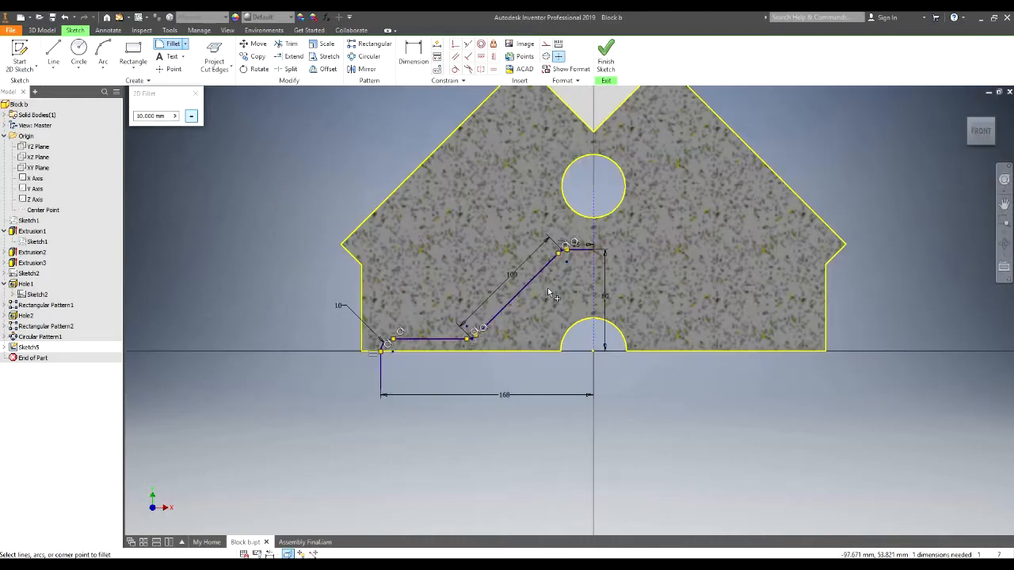
{"action": "scroll", "coordinate": [554, 295], "scroll_direction": "up", "scroll_amount": 2}
{"action": "key", "text": "Escape"}
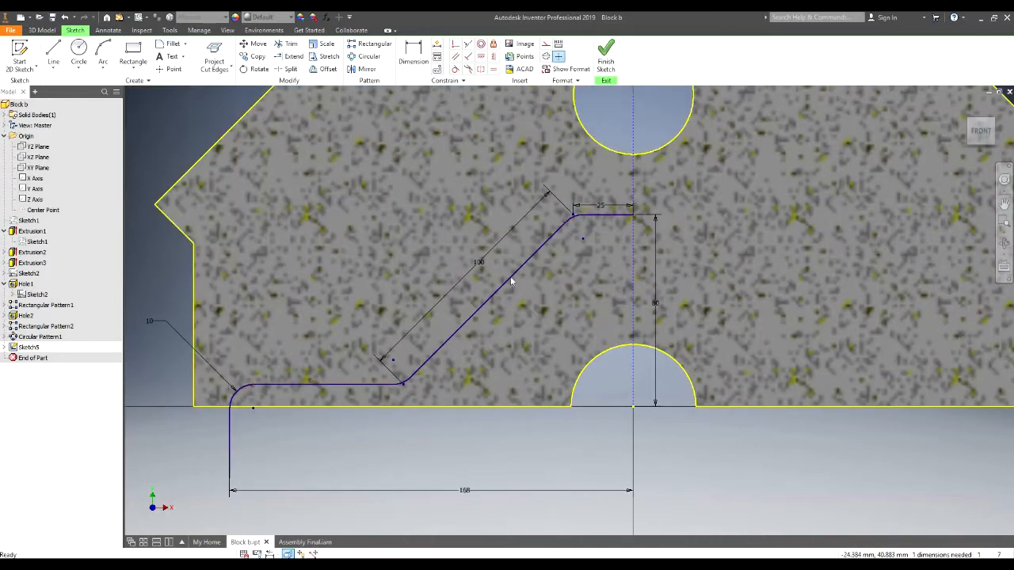
Try to mirror the half profile and the surrounding projected block edges about the vertical centreline, and undo the mirror
{"action": "left_click", "coordinate": [361, 70]}
{"action": "scroll", "coordinate": [576, 222], "scroll_direction": "down", "scroll_amount": 2}
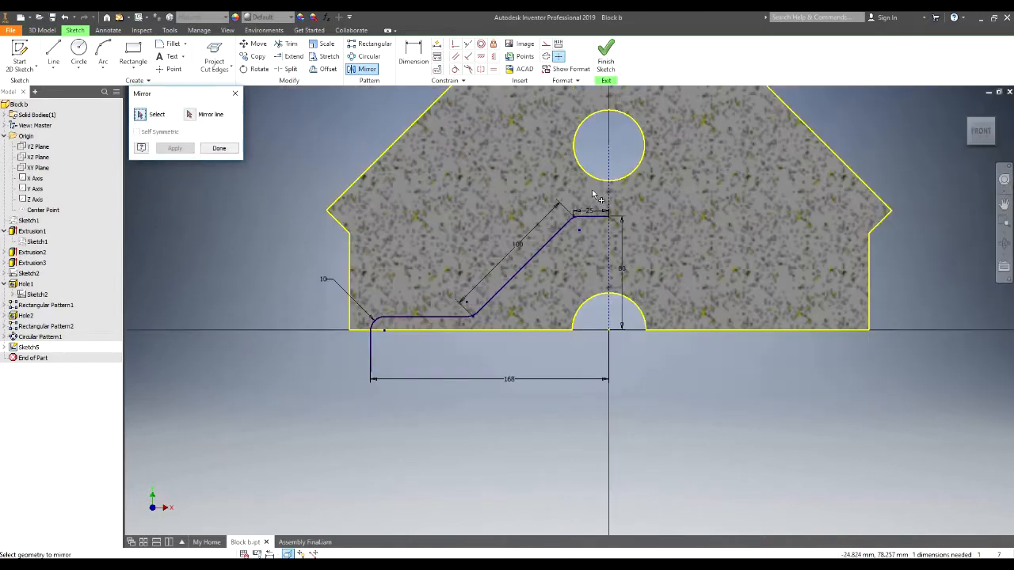
{"action": "left_click_drag", "start_coordinate": [634, 203], "coordinate": [497, 242]}
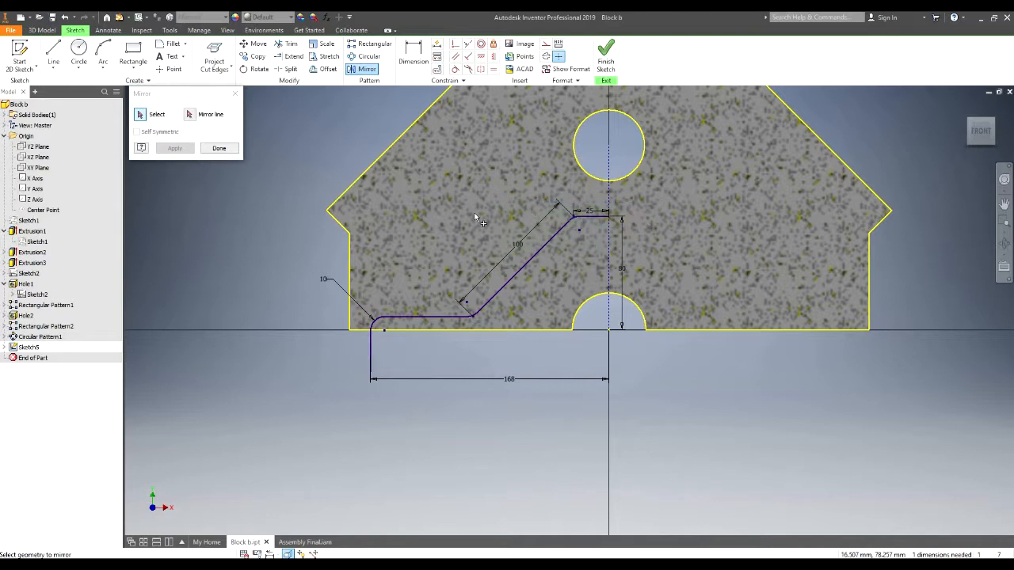
{"action": "mouse_move", "coordinate": [593, 198]}
{"action": "left_mouse_down"}
{"action": "mouse_move", "coordinate": [326, 361]}
{"action": "mouse_move", "coordinate": [315, 390]}
{"action": "left_mouse_up"}
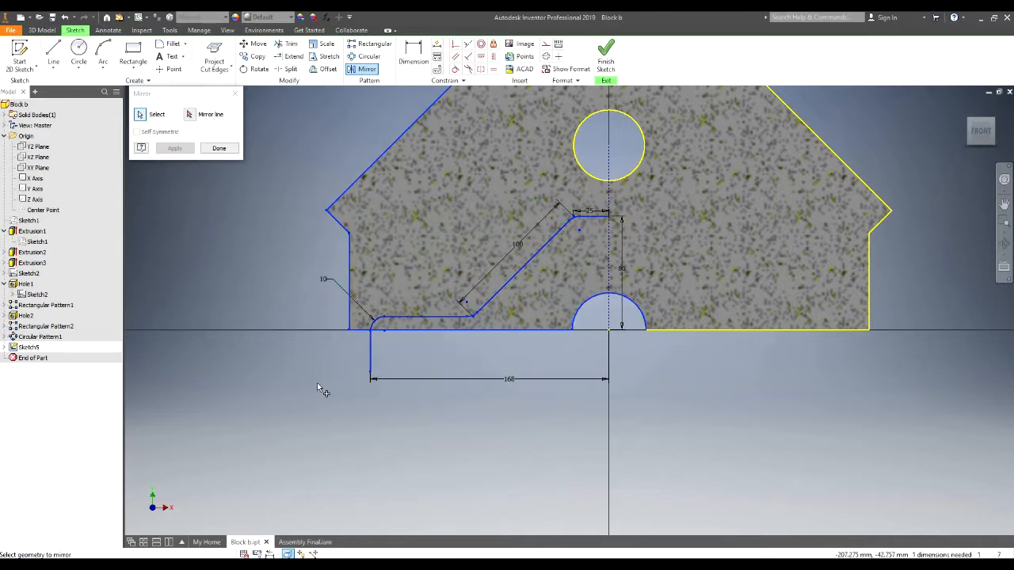
{"action": "left_click", "coordinate": [190, 113]}
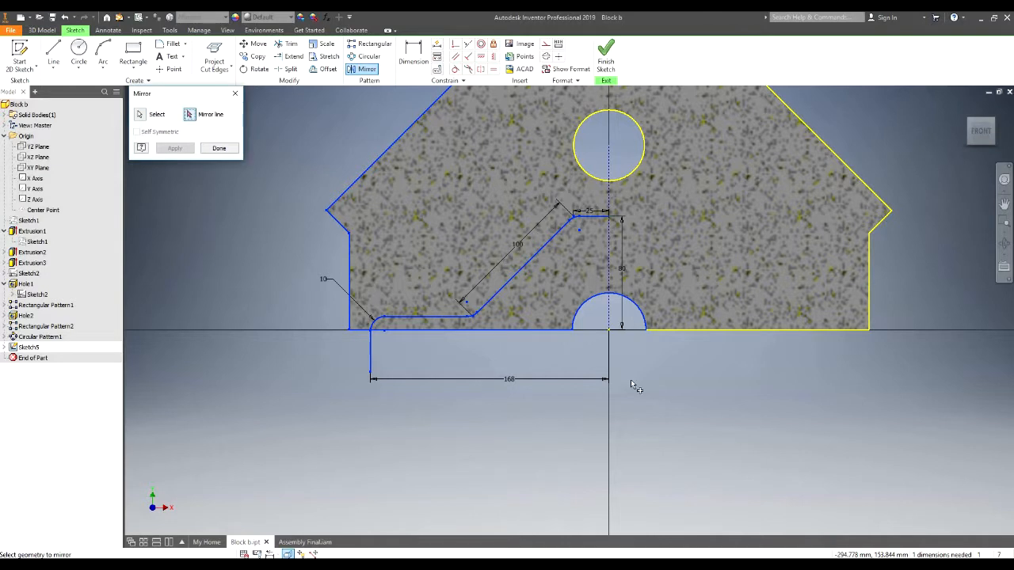
{"action": "left_click", "coordinate": [609, 263]}
{"action": "left_click", "coordinate": [174, 148]}
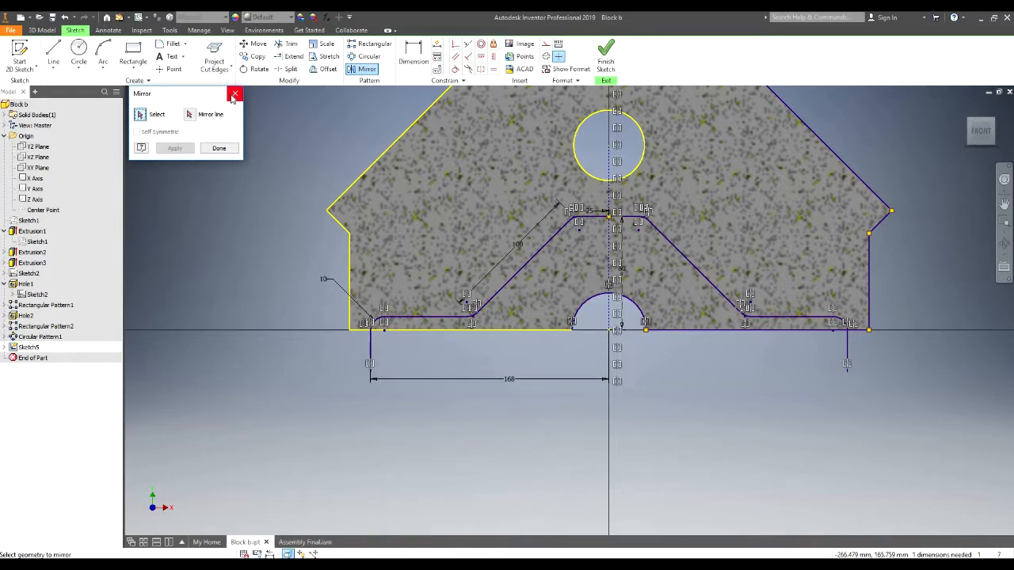
{"action": "left_click", "coordinate": [233, 97]}
{"action": "key", "text": "ctrl+z"}
Mirror only the half profile's lines and fillets about the vertical centreline, leaving out the projected block outline
{"action": "scroll", "coordinate": [570, 244], "scroll_direction": "down", "scroll_amount": 2}
{"action": "scroll", "coordinate": [575, 239], "scroll_direction": "up", "scroll_amount": 5}
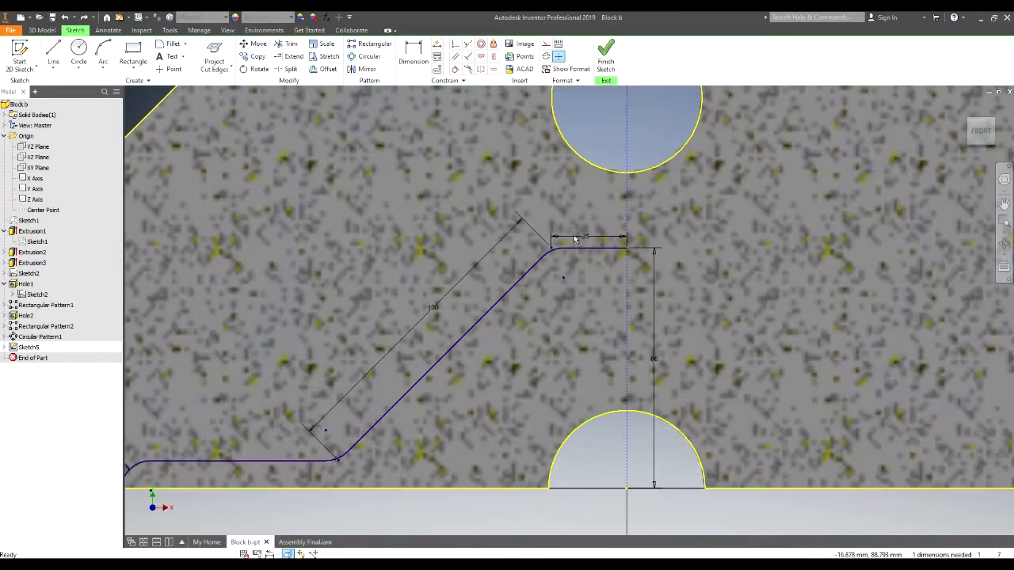
{"action": "scroll", "coordinate": [576, 240], "scroll_direction": "down", "scroll_amount": 4}
{"action": "scroll", "coordinate": [570, 237], "scroll_direction": "up", "scroll_amount": 2}
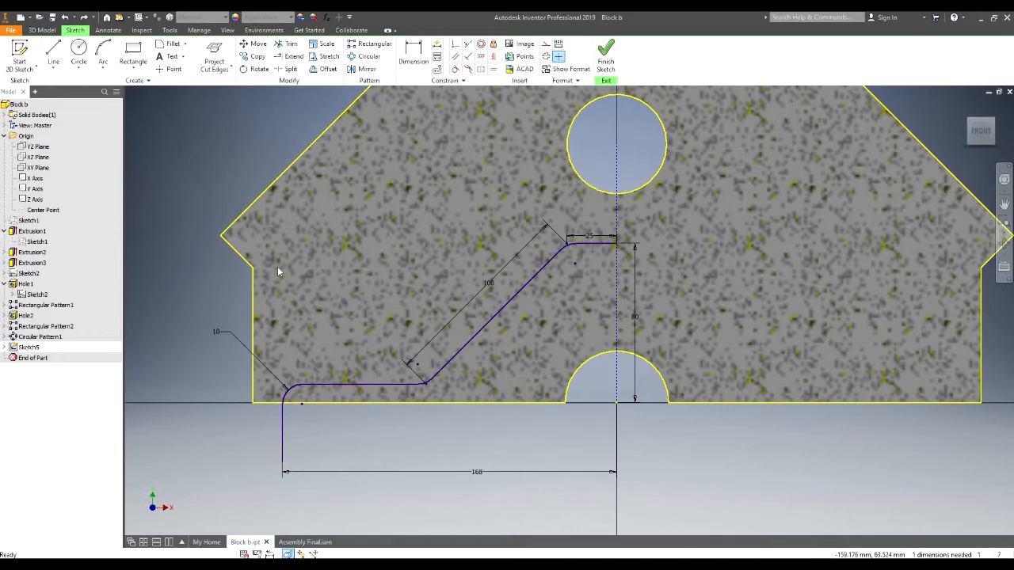
{"action": "mouse_move", "coordinate": [267, 217]}
{"action": "left_mouse_down"}
{"action": "mouse_move", "coordinate": [651, 474]}
{"action": "mouse_move", "coordinate": [643, 481]}
{"action": "mouse_move", "coordinate": [613, 464]}
{"action": "mouse_move", "coordinate": [627, 461]}
{"action": "mouse_move", "coordinate": [627, 475]}
{"action": "left_mouse_up"}
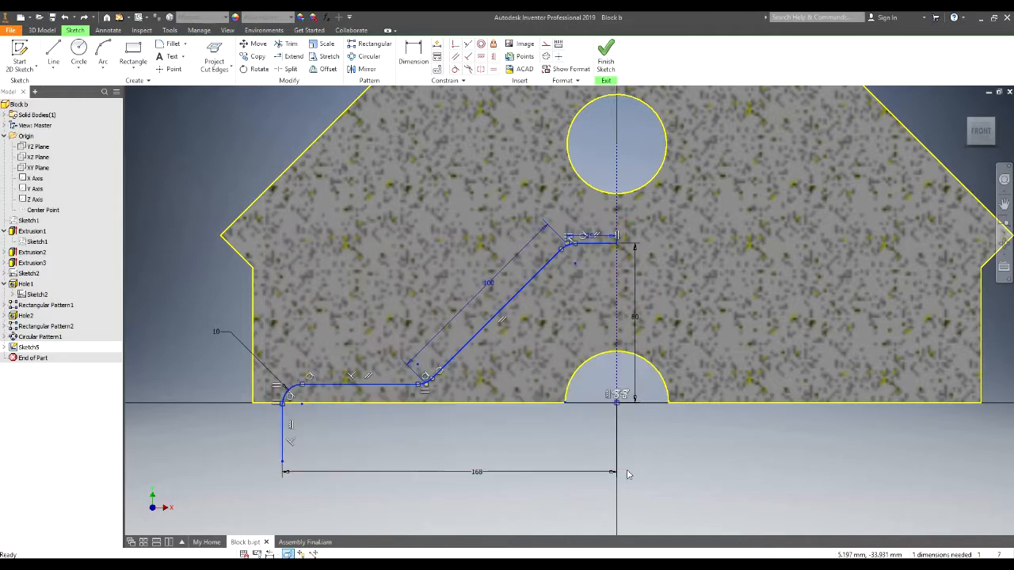
{"action": "left_click", "coordinate": [362, 69]}
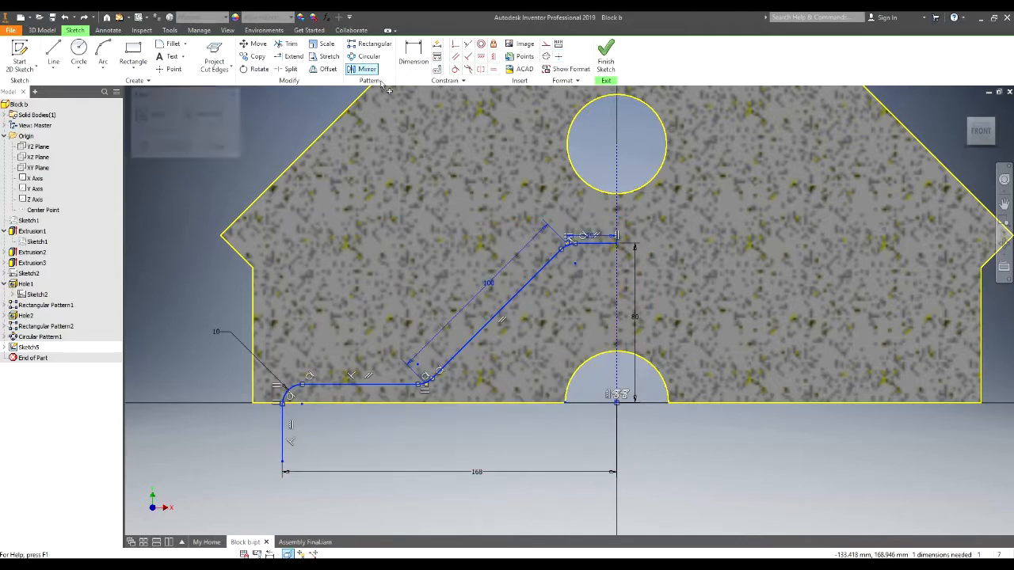
{"action": "left_click", "coordinate": [192, 117]}
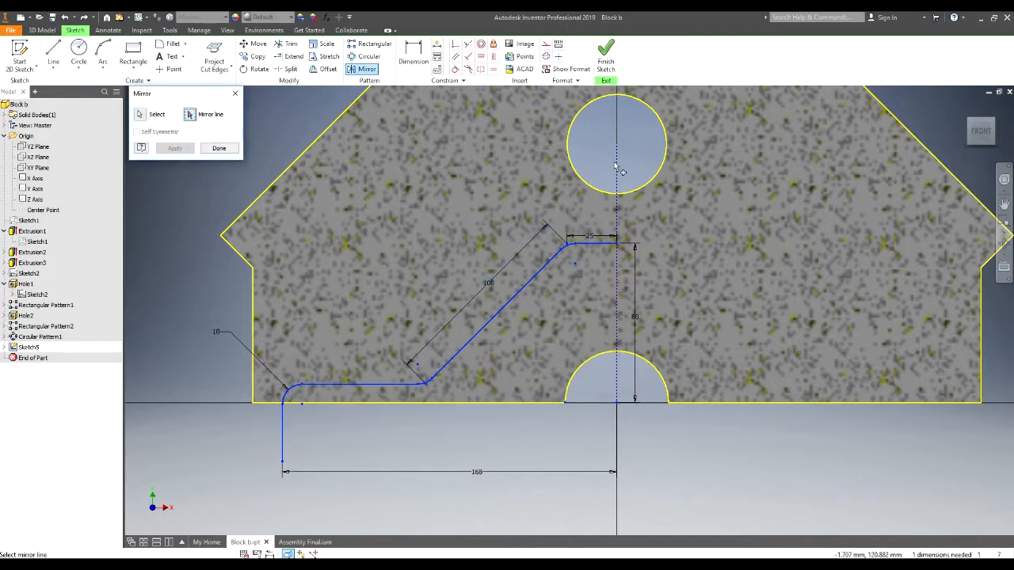
{"action": "left_click", "coordinate": [617, 167]}
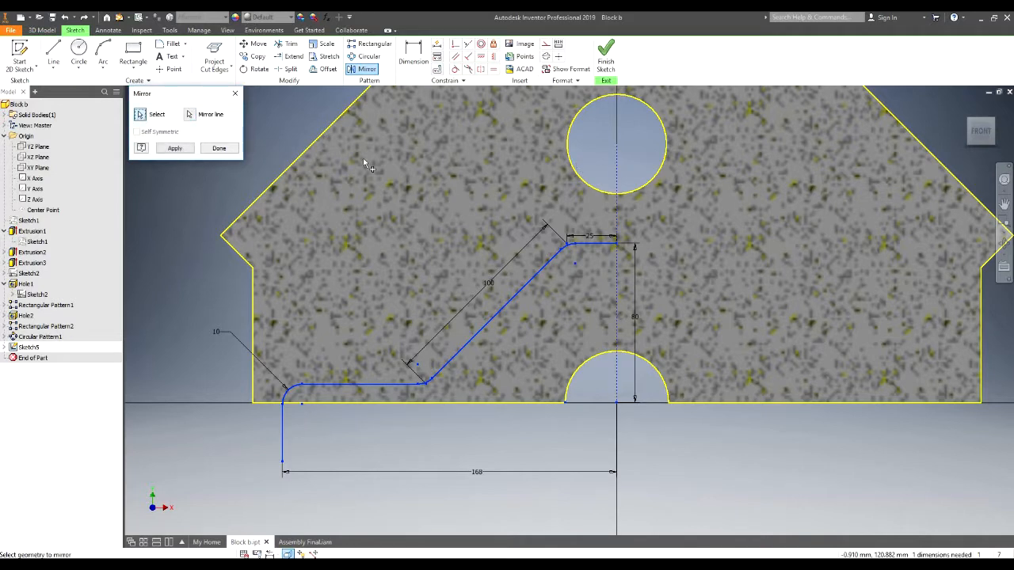
{"action": "left_click", "coordinate": [175, 148]}
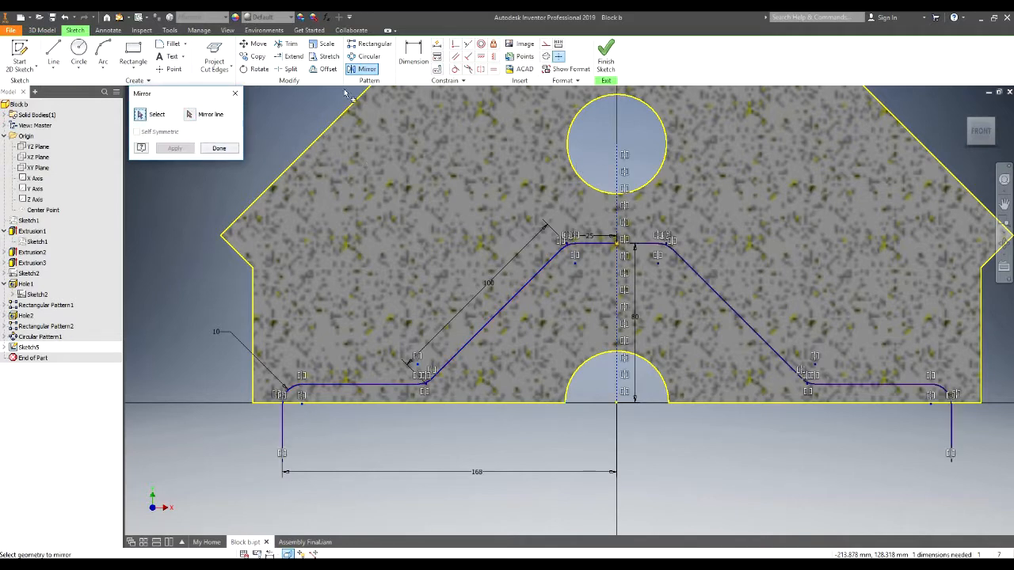
{"action": "left_click", "coordinate": [234, 94]}
Close the mirrored profile with a horizontal line joining the lower ends of its two vertical sides
{"action": "scroll", "coordinate": [417, 285], "scroll_direction": "up", "scroll_amount": 3}
{"action": "scroll", "coordinate": [544, 297], "scroll_direction": "down", "scroll_amount": 3}
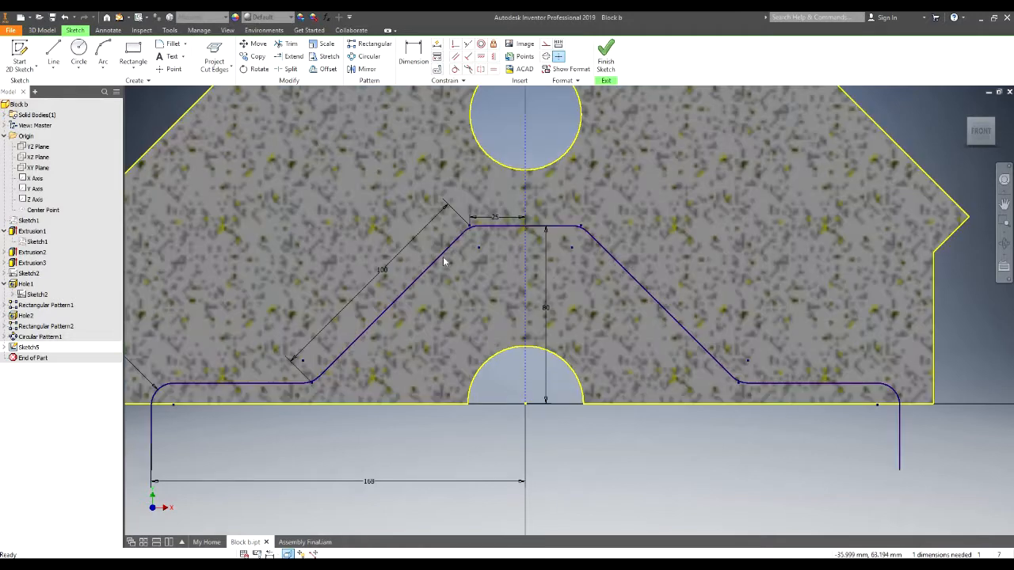
{"action": "scroll", "coordinate": [444, 261], "scroll_direction": "up", "scroll_amount": 3}
{"action": "left_click", "coordinate": [54, 56]}
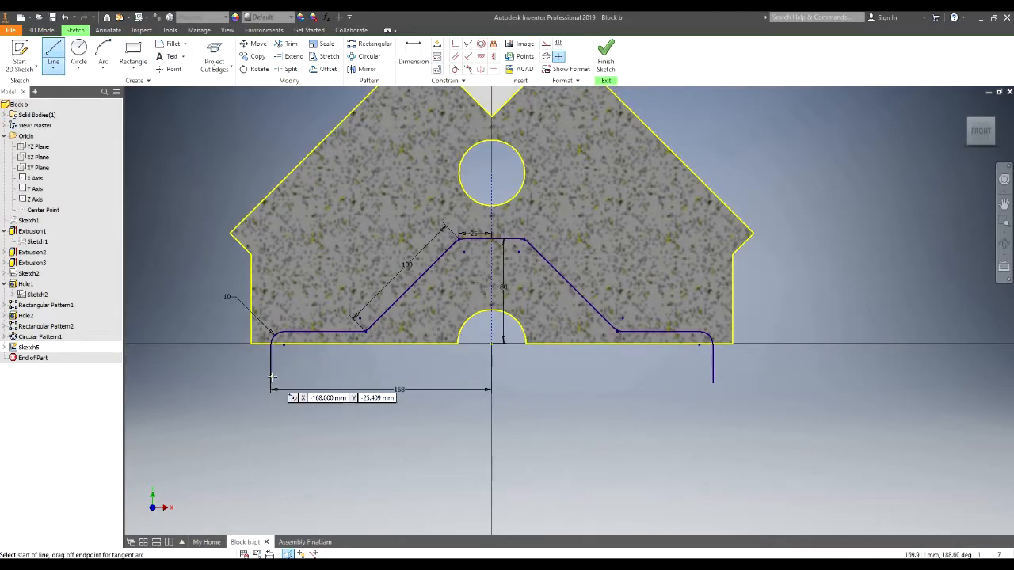
{"action": "left_click", "coordinate": [271, 384]}
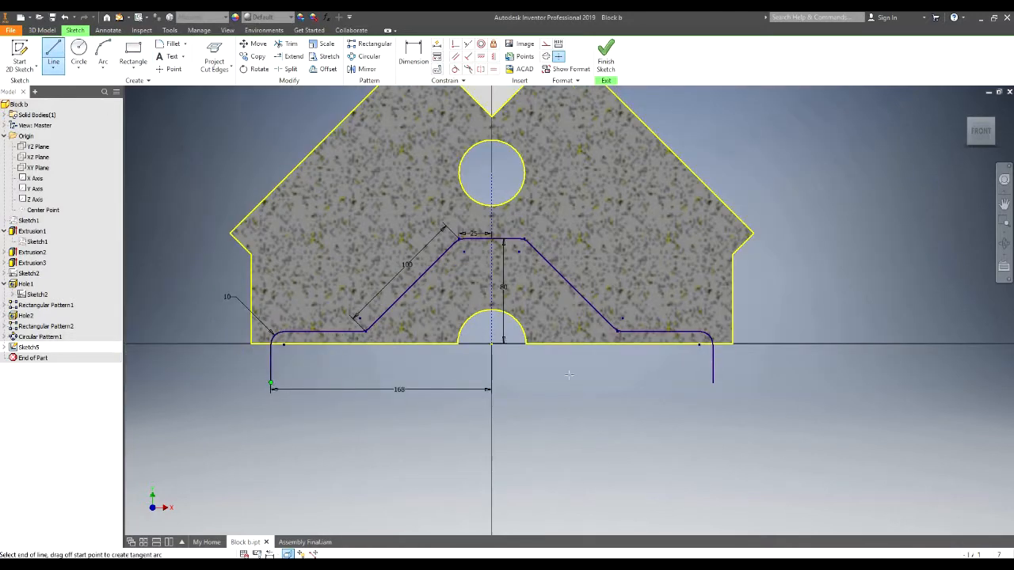
{"action": "left_click", "coordinate": [713, 383]}
{"action": "key", "text": "Escape"}
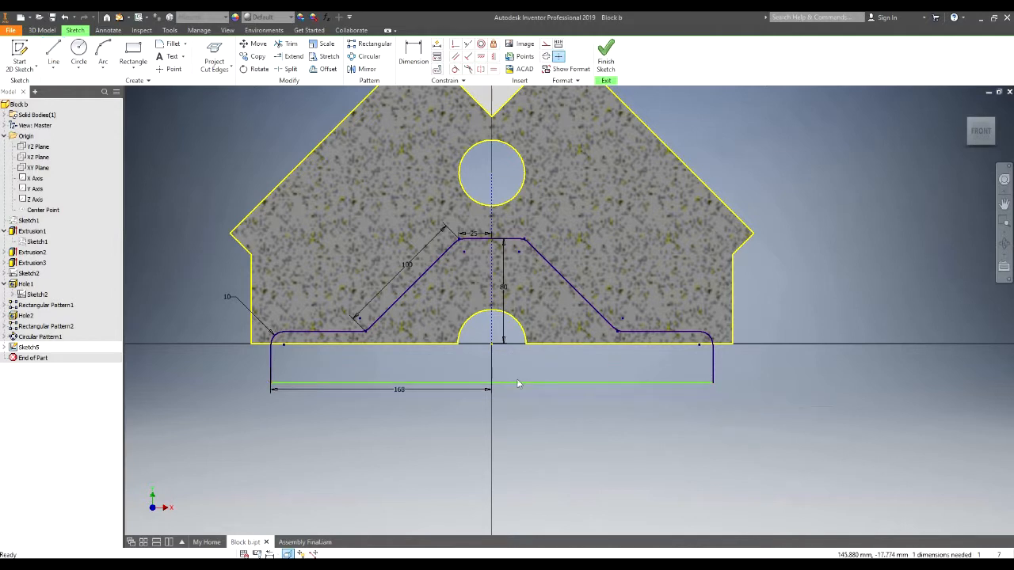
{"action": "left_click", "coordinate": [406, 63]}
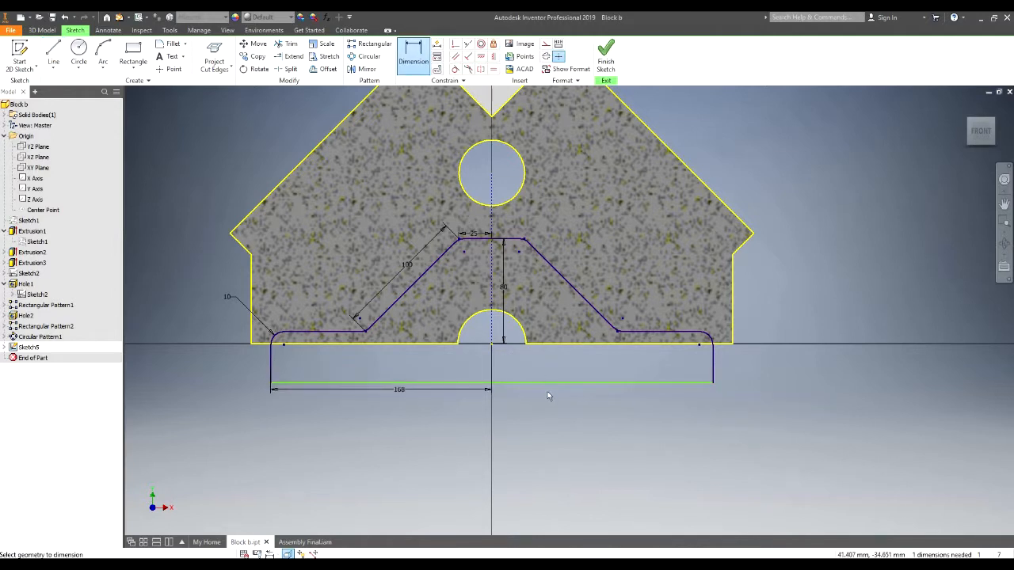
{"action": "left_click", "coordinate": [548, 388]}
{"action": "left_click", "coordinate": [545, 402]}
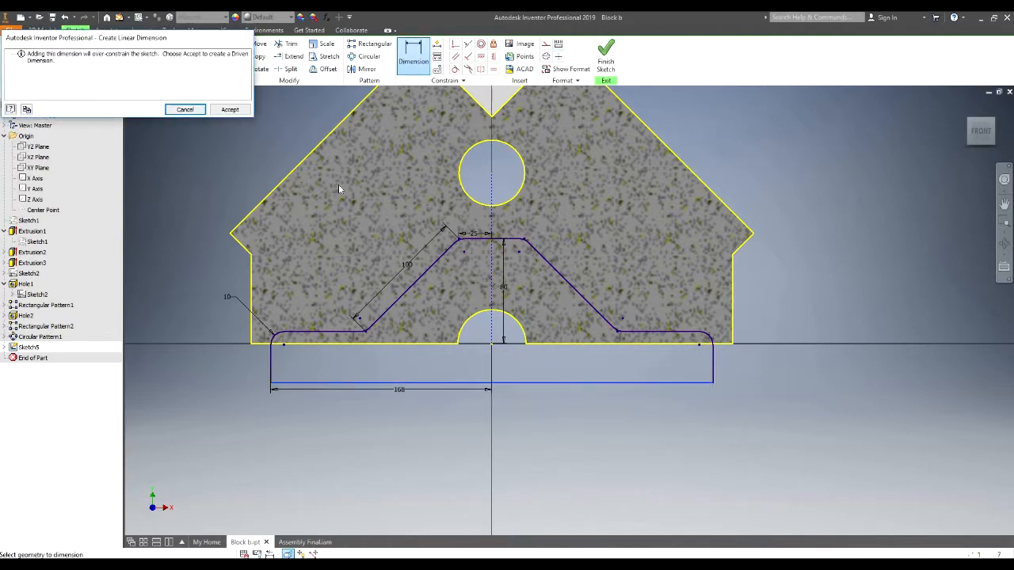
{"action": "left_click", "coordinate": [185, 109]}
Dimension the distance between the profile's lower shoulder line and the bottom closing line as 35 mm, and finish the sketch
{"action": "mouse_move", "coordinate": [554, 381]}
{"action": "left_mouse_down"}
{"action": "mouse_move", "coordinate": [554, 410]}
{"action": "mouse_move", "coordinate": [557, 377]}
{"action": "left_mouse_up"}
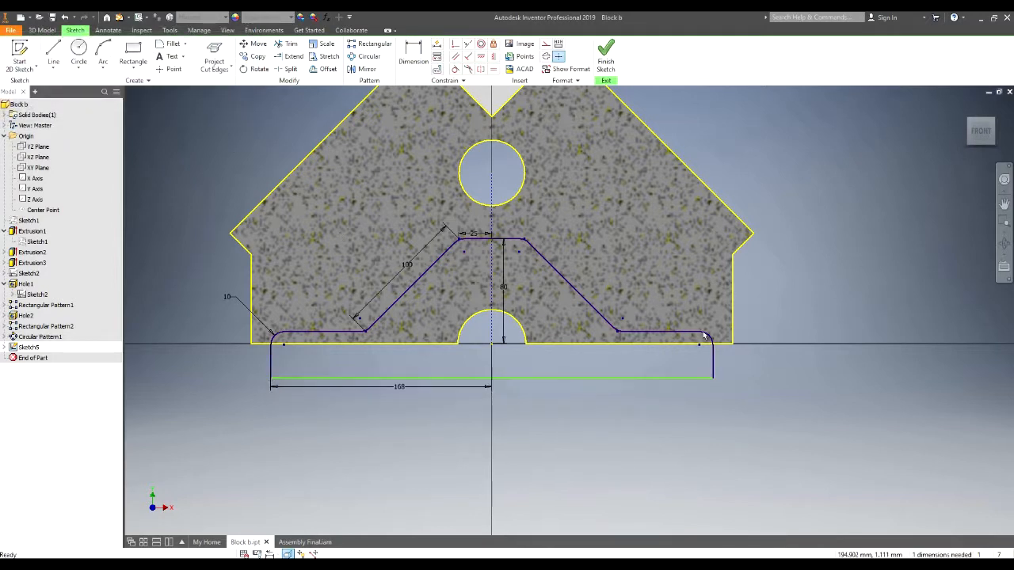
{"action": "left_click", "coordinate": [413, 56]}
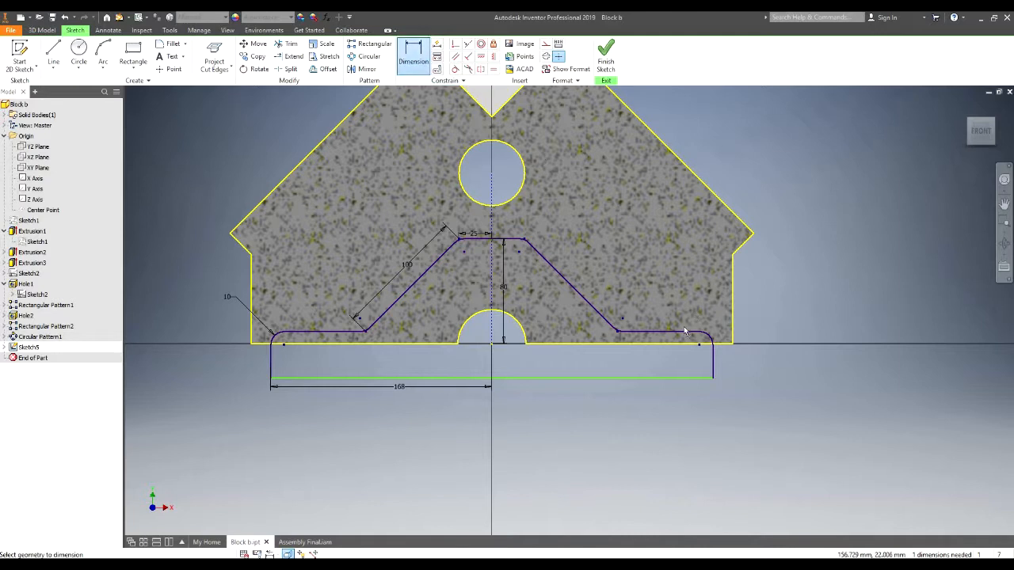
{"action": "left_click", "coordinate": [684, 379]}
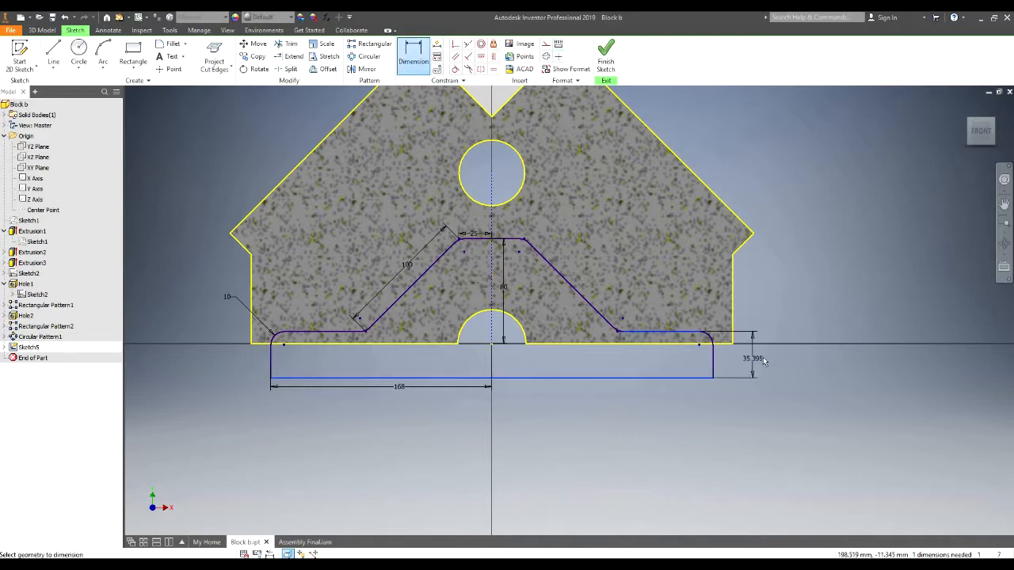
{"action": "left_click", "coordinate": [762, 360]}
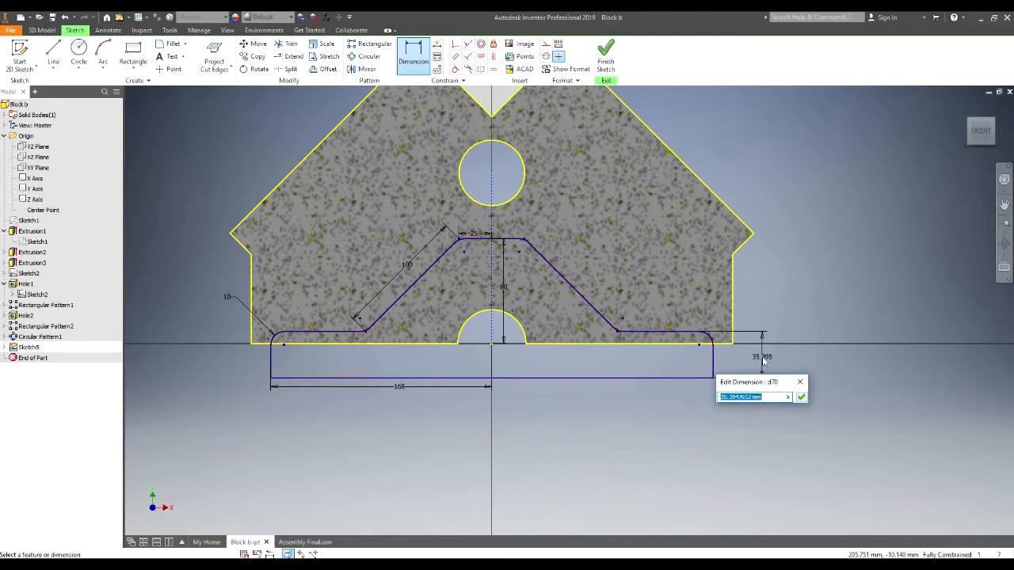
{"action": "type", "text": "35"}
{"action": "key", "text": "Return"}
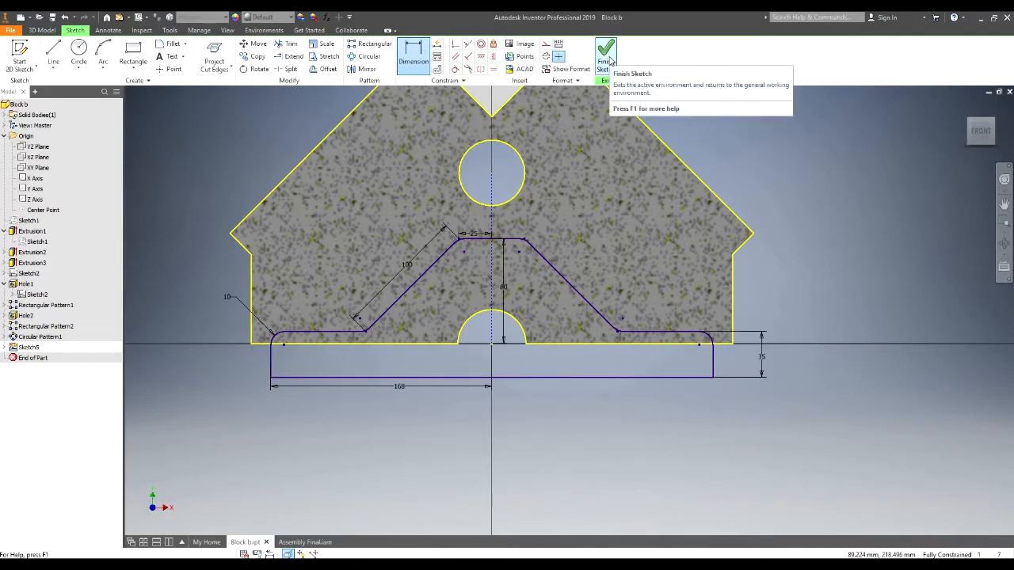
{"action": "left_click", "coordinate": [606, 58]}
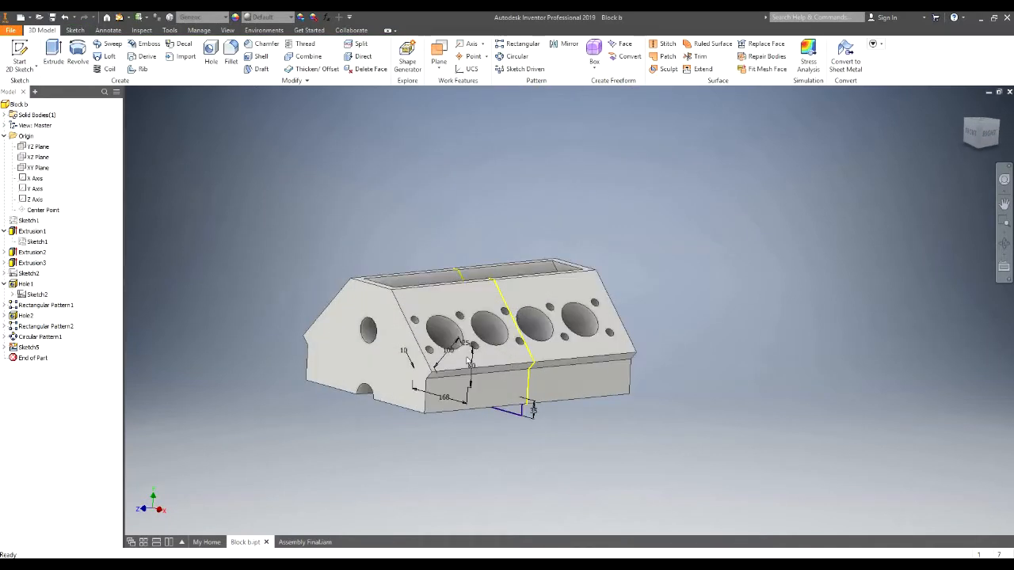
Extrude the closed stepped profile as a symmetric cut through the block's underside, using the Blockcuts parameter as the distance
{"action": "key", "text": "e"}
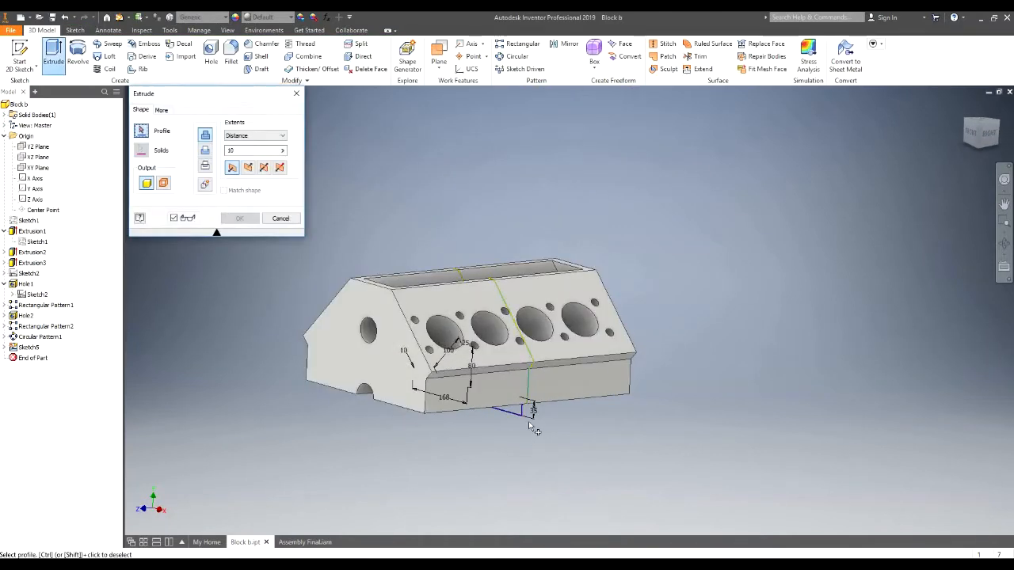
{"action": "left_click", "coordinate": [521, 407]}
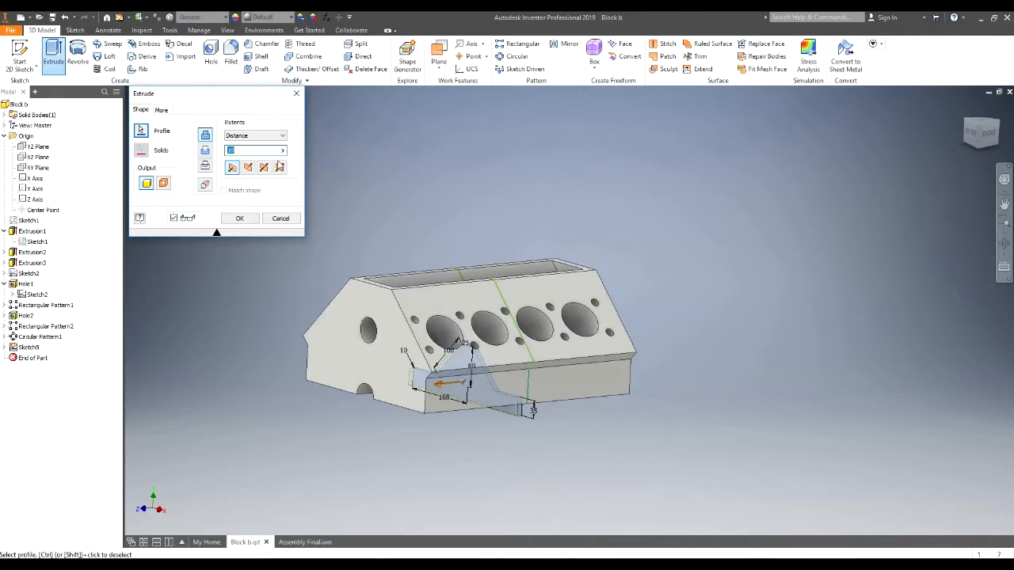
{"action": "left_click", "coordinate": [263, 168]}
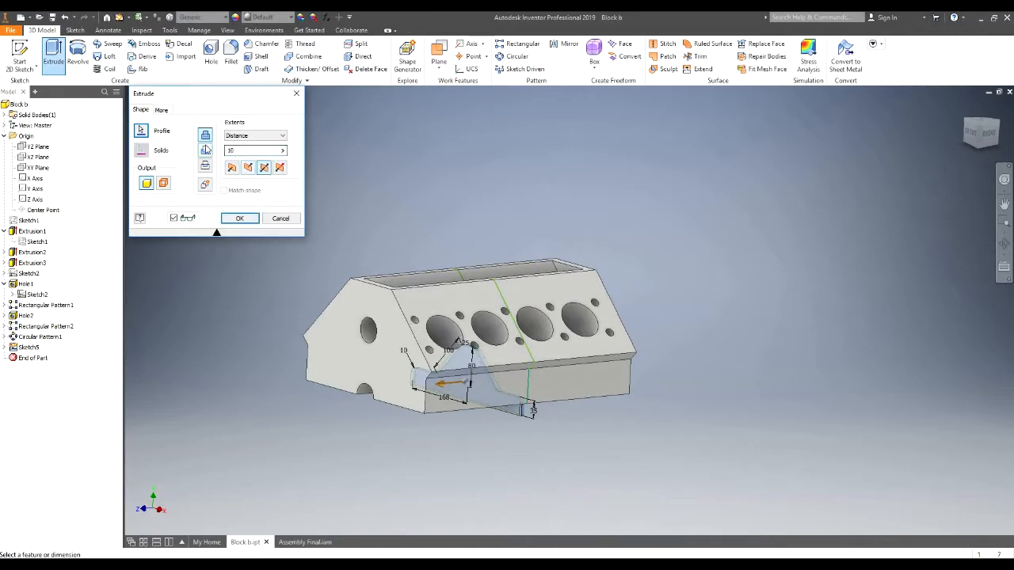
{"action": "left_click", "coordinate": [205, 150]}
{"action": "left_click", "coordinate": [269, 135]}
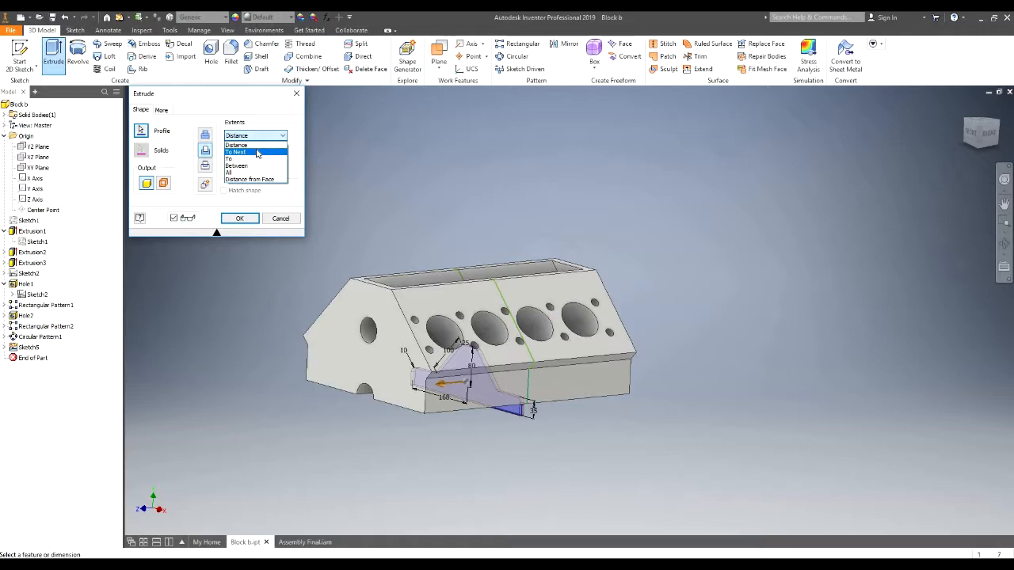
{"action": "left_click", "coordinate": [268, 145]}
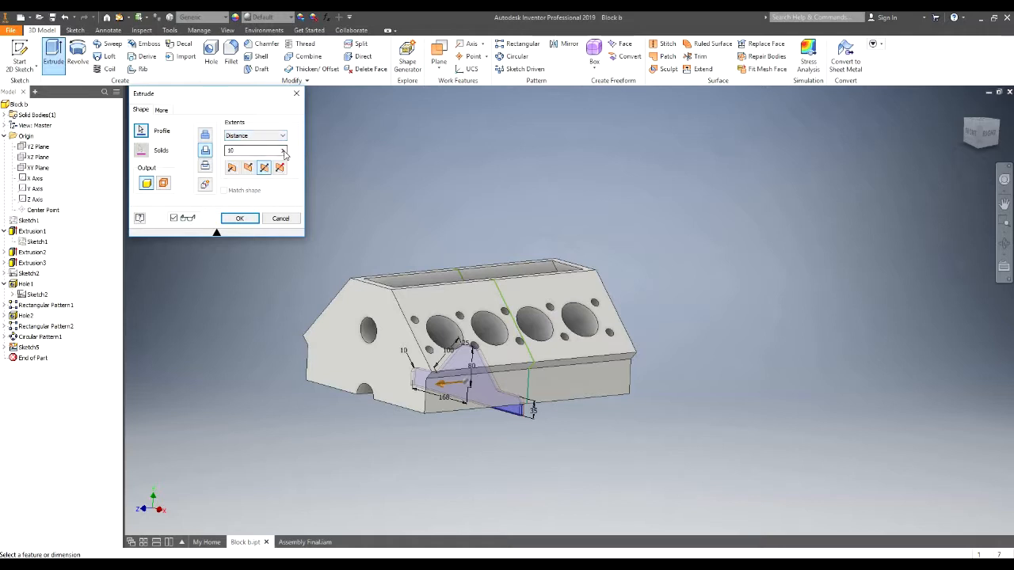
{"action": "left_click", "coordinate": [282, 151]}
{"action": "left_click", "coordinate": [307, 175]}
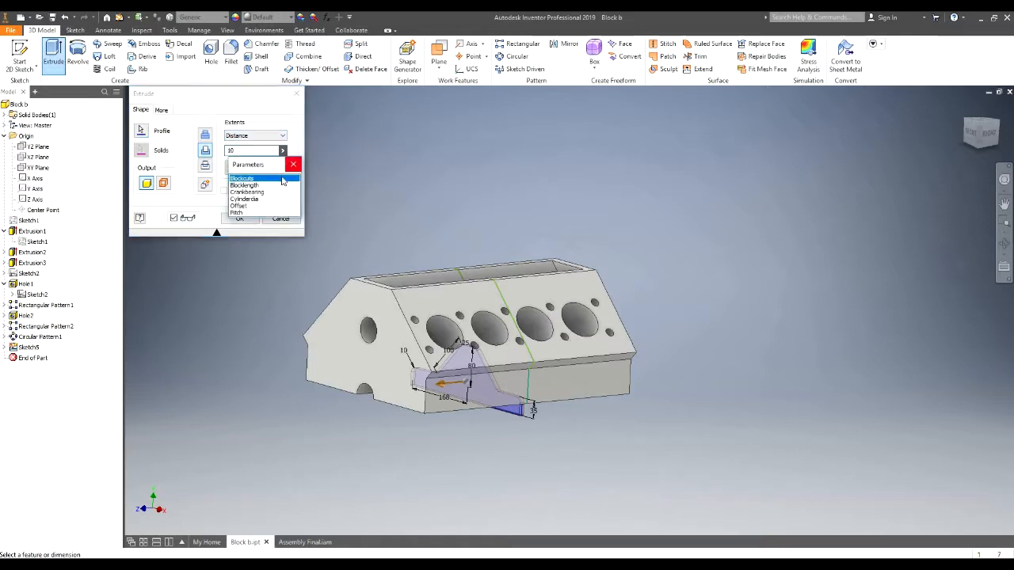
{"action": "left_click", "coordinate": [254, 180]}
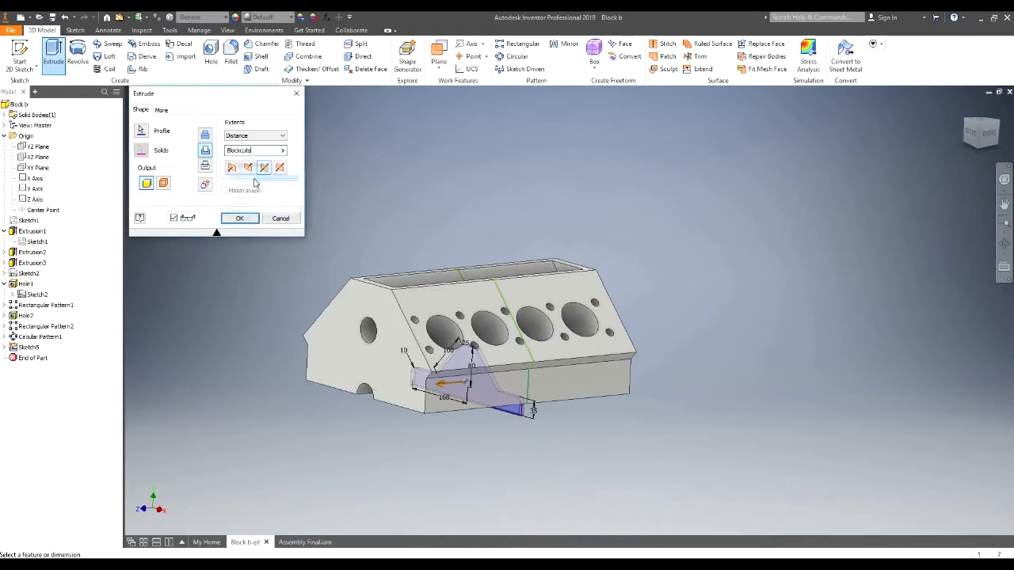
{"action": "middle_click_drag", "start_coordinate": [516, 305], "coordinate": [520, 279], "text": "shift"}
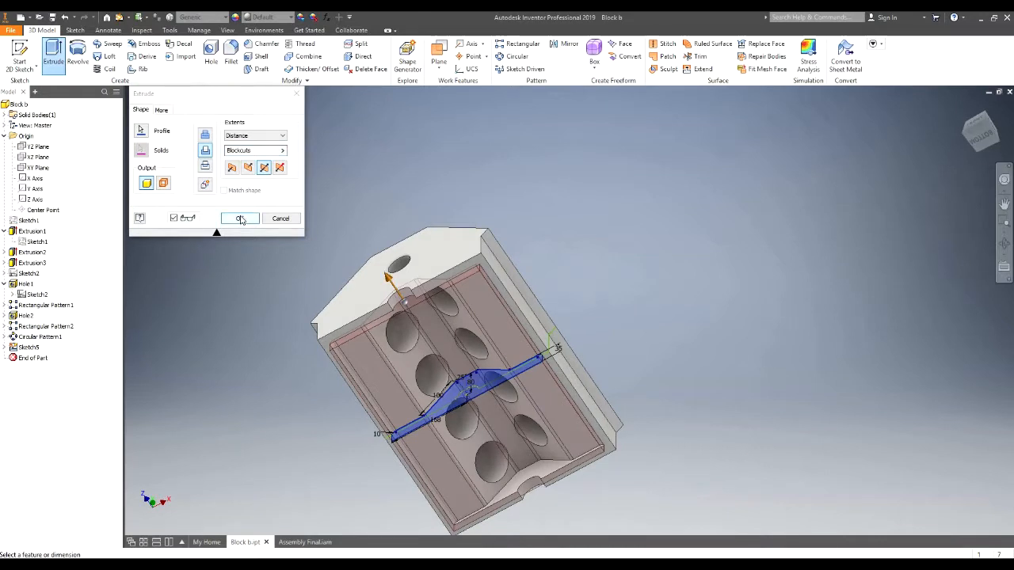
{"action": "left_click", "coordinate": [240, 215]}
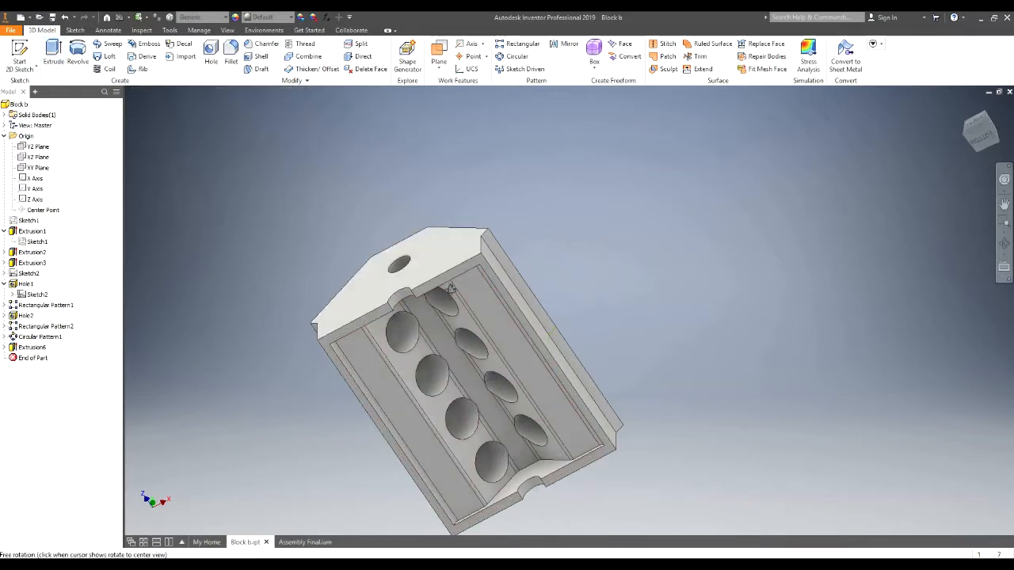
Set the half-width of the cut profile's top line from the centreline to 20 mm and finish the sketch
{"action": "mouse_move", "coordinate": [400, 266]}
{"action": "middle_mouse_down", "text": "shift"}
{"action": "mouse_move", "coordinate": [491, 323]}
{"action": "mouse_move", "coordinate": [481, 266]}
{"action": "middle_mouse_up", "text": "shift"}
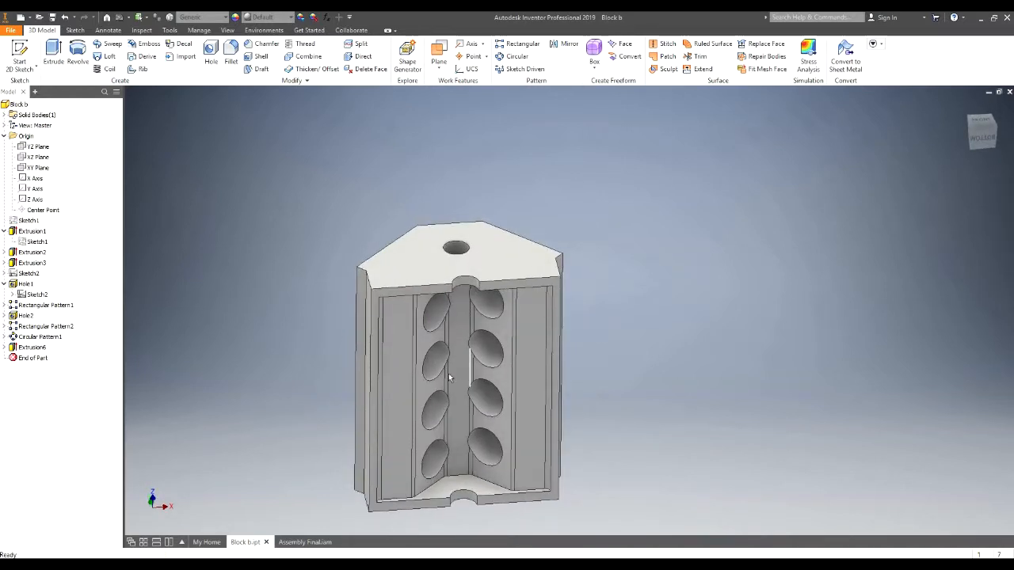
{"action": "middle_click_drag", "start_coordinate": [448, 373], "coordinate": [474, 355], "text": "shift"}
{"action": "scroll", "coordinate": [488, 351], "scroll_direction": "down", "scroll_amount": 4}
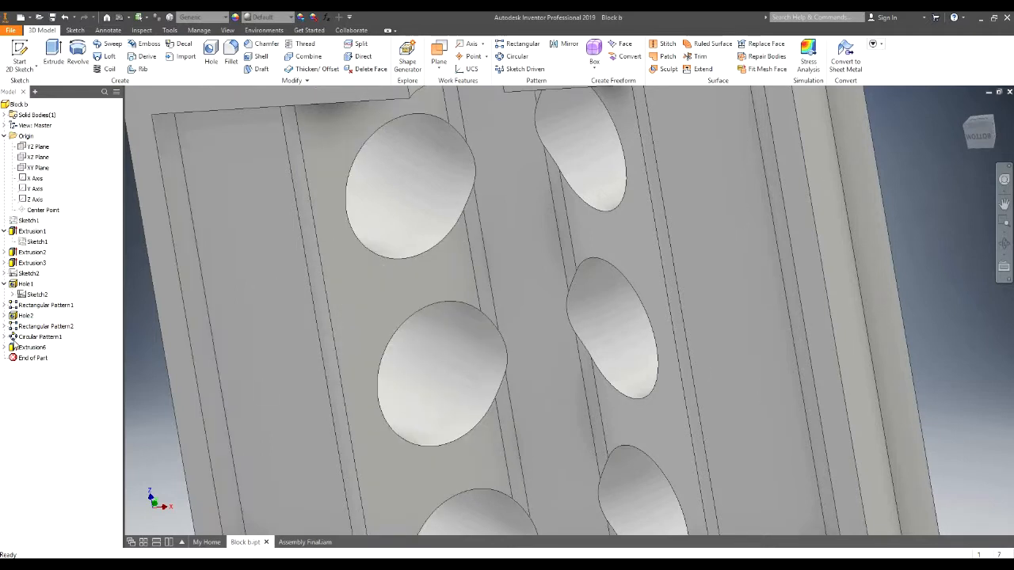
{"action": "left_click", "coordinate": [4, 347]}
{"action": "double_click", "coordinate": [36, 358]}
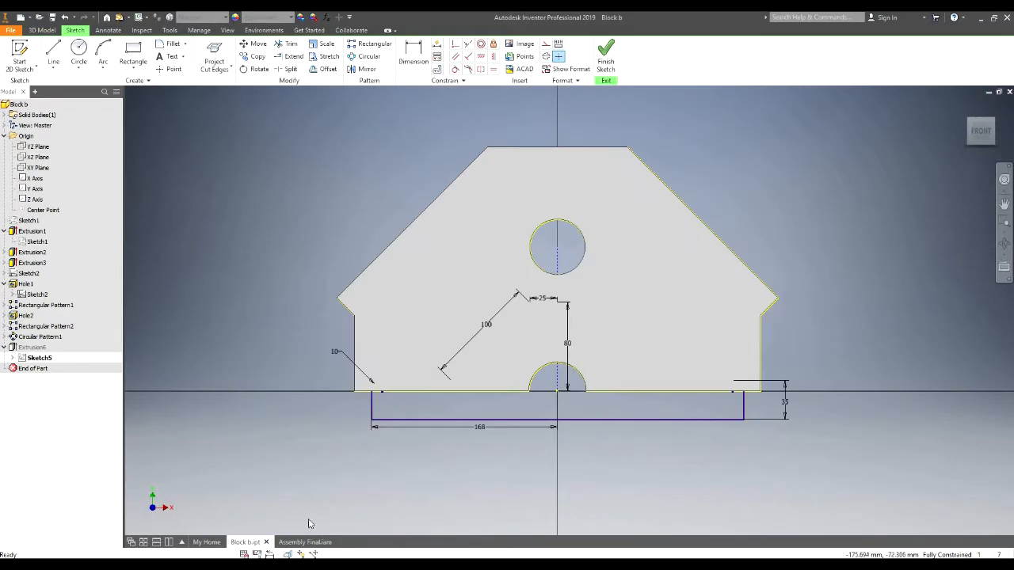
{"action": "scroll", "coordinate": [508, 294], "scroll_direction": "up", "scroll_amount": 5}
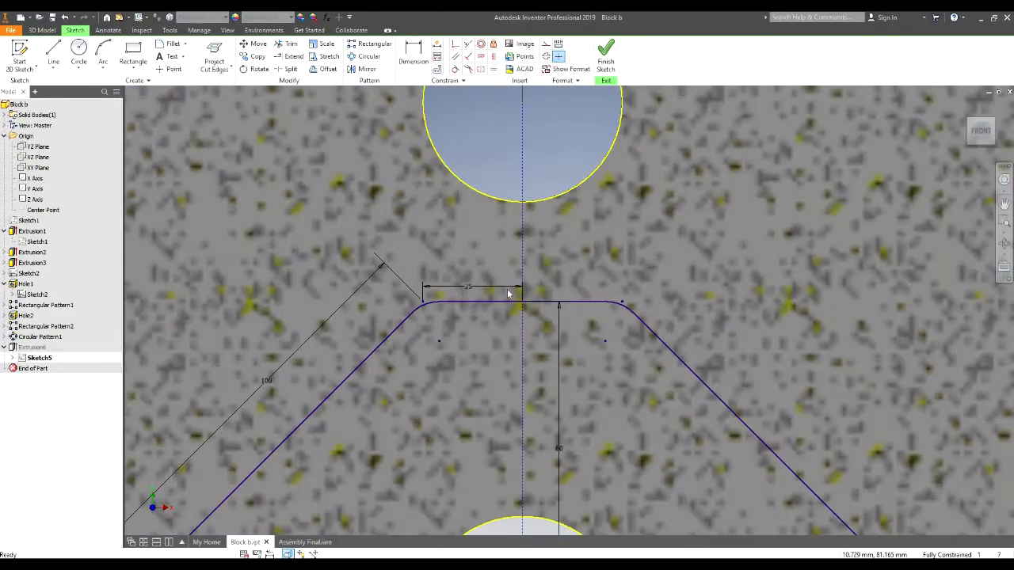
{"action": "double_click", "coordinate": [468, 292]}
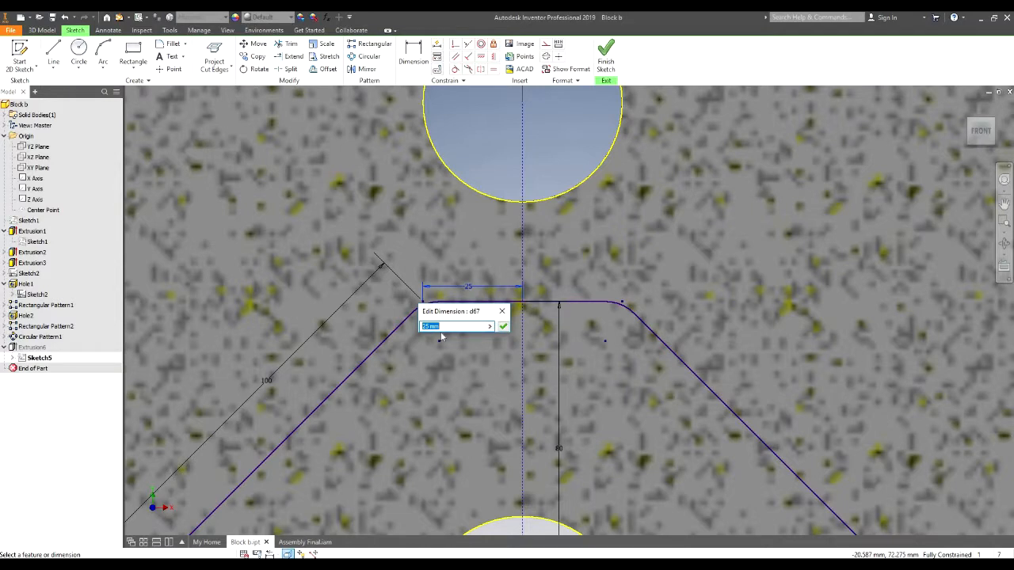
{"action": "key", "text": "Return"}
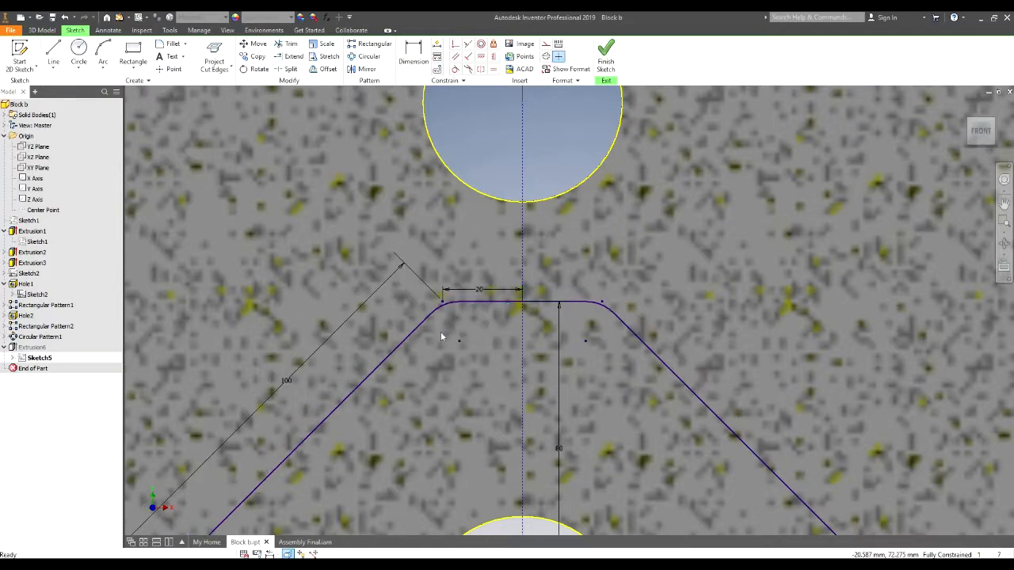
{"action": "scroll", "coordinate": [465, 313], "scroll_direction": "down", "scroll_amount": 5}
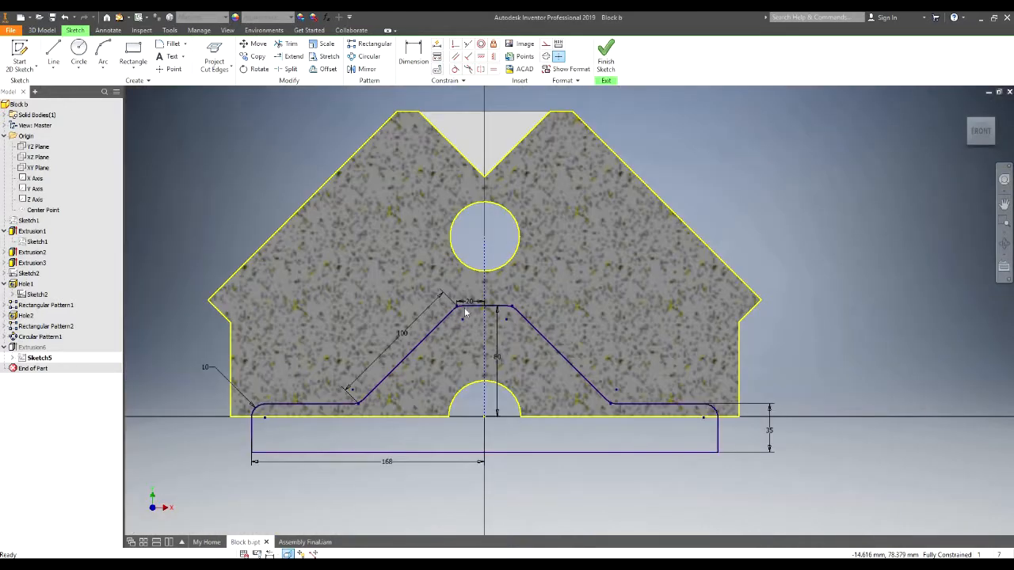
{"action": "left_click", "coordinate": [604, 59]}
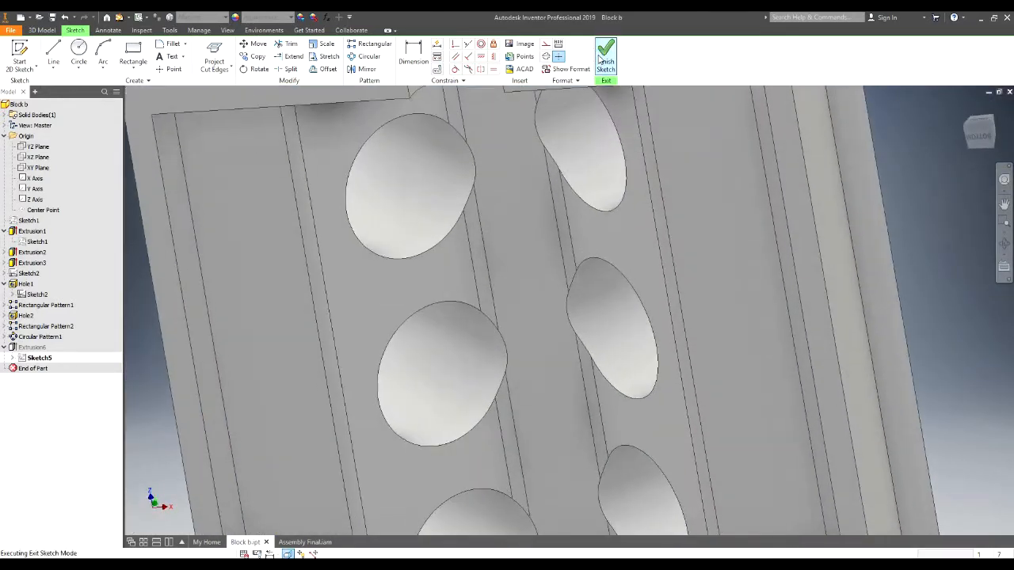
Set the half-width of the cut profile's top line from the centreline to 10 mm and finish the sketch
{"action": "scroll", "coordinate": [489, 281], "scroll_direction": "down", "scroll_amount": 3}
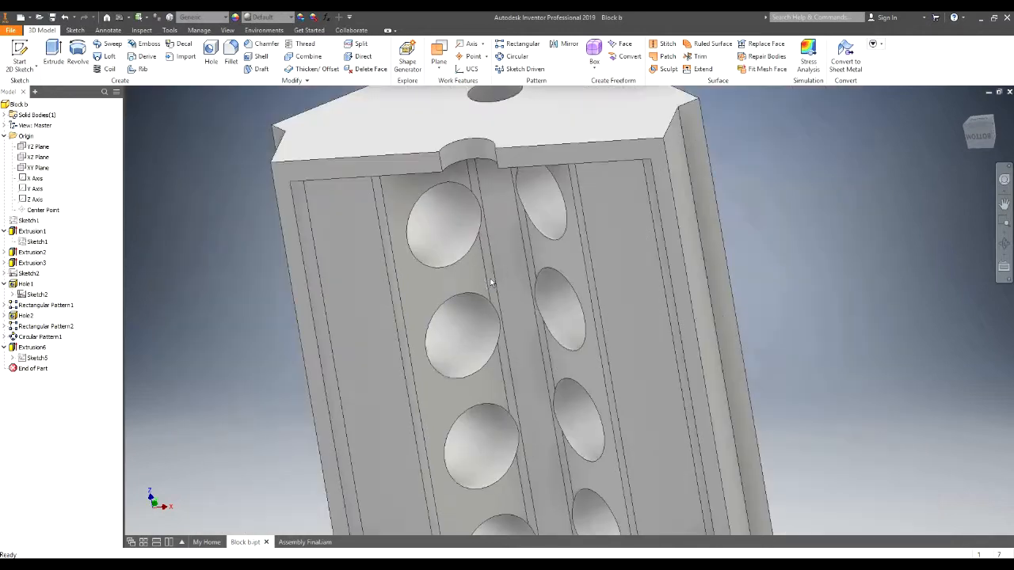
{"action": "middle_click_drag", "start_coordinate": [502, 261], "coordinate": [531, 289], "text": "shift"}
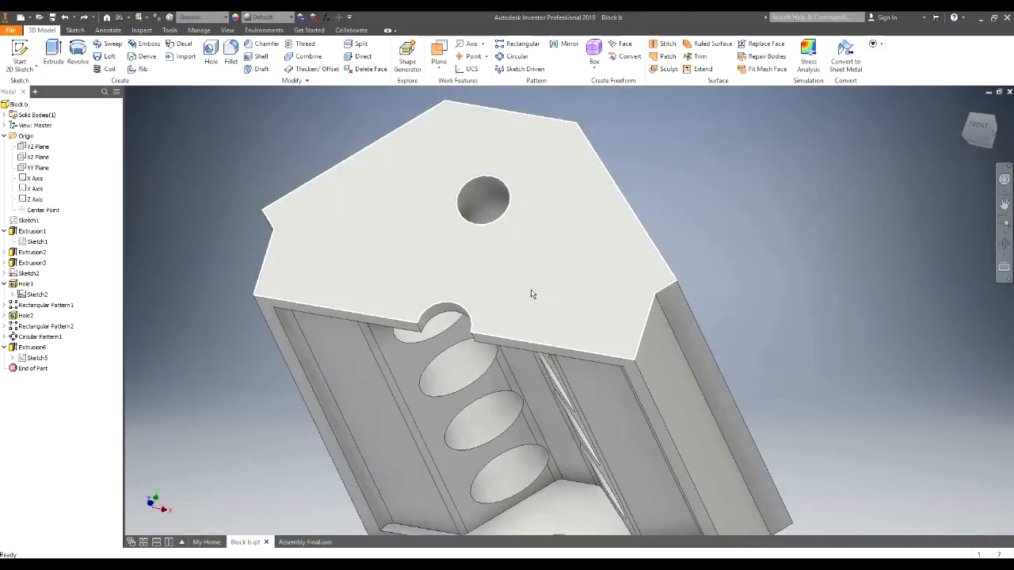
{"action": "double_click", "coordinate": [46, 361]}
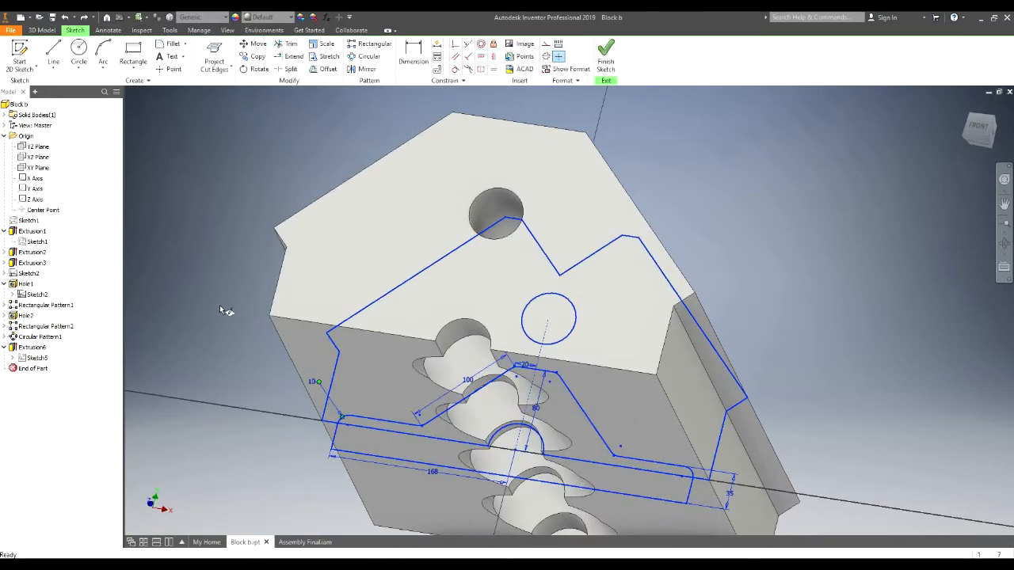
{"action": "left_click", "coordinate": [563, 323]}
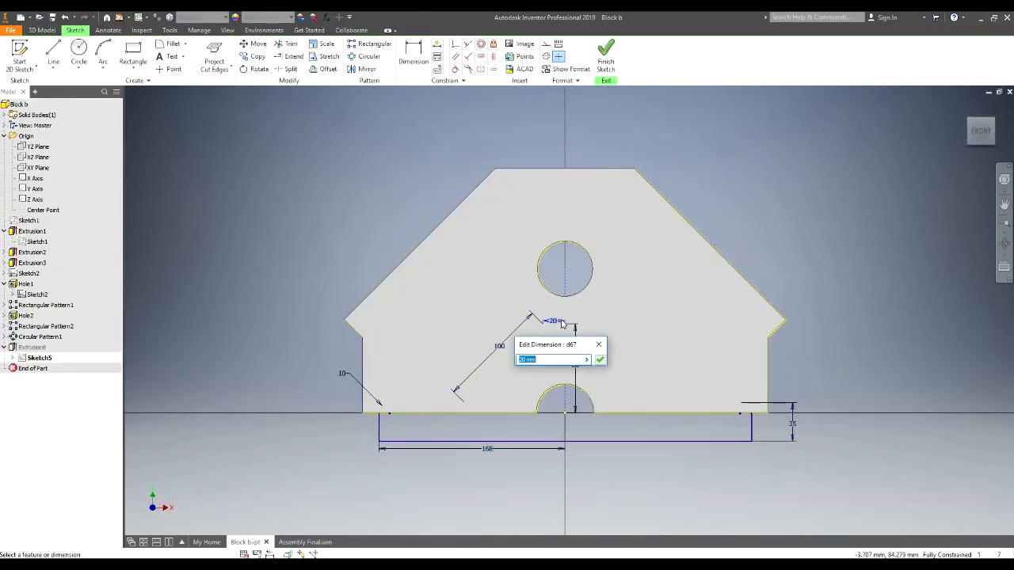
{"action": "key", "text": "Return"}
{"action": "left_click", "coordinate": [604, 57]}
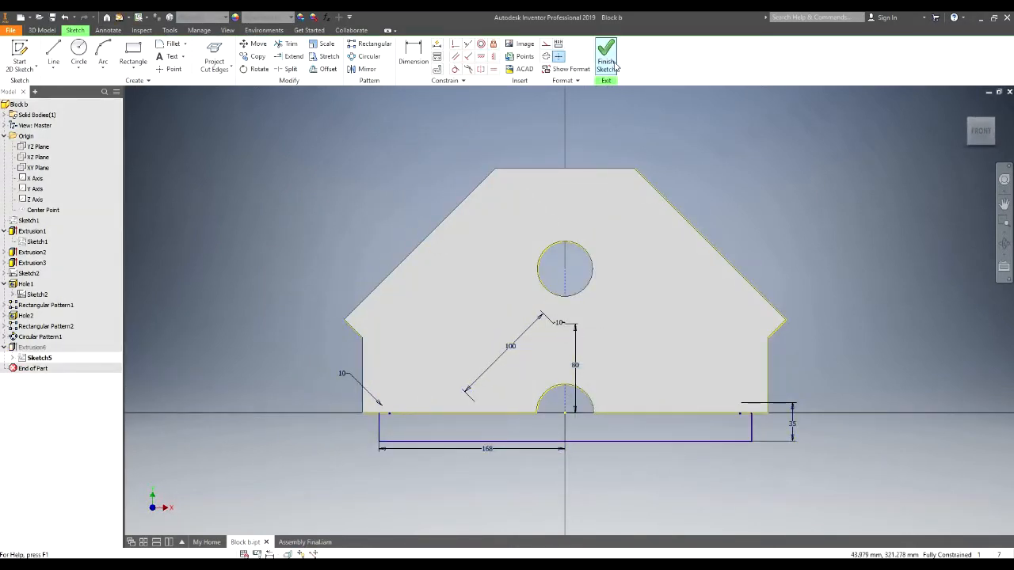
Create a work plane offset -140 mm from the block's front end face, cutting into the block
{"action": "middle_click_drag", "start_coordinate": [545, 331], "coordinate": [509, 359], "text": "shift"}
{"action": "scroll", "coordinate": [510, 364], "scroll_direction": "up", "scroll_amount": 4}
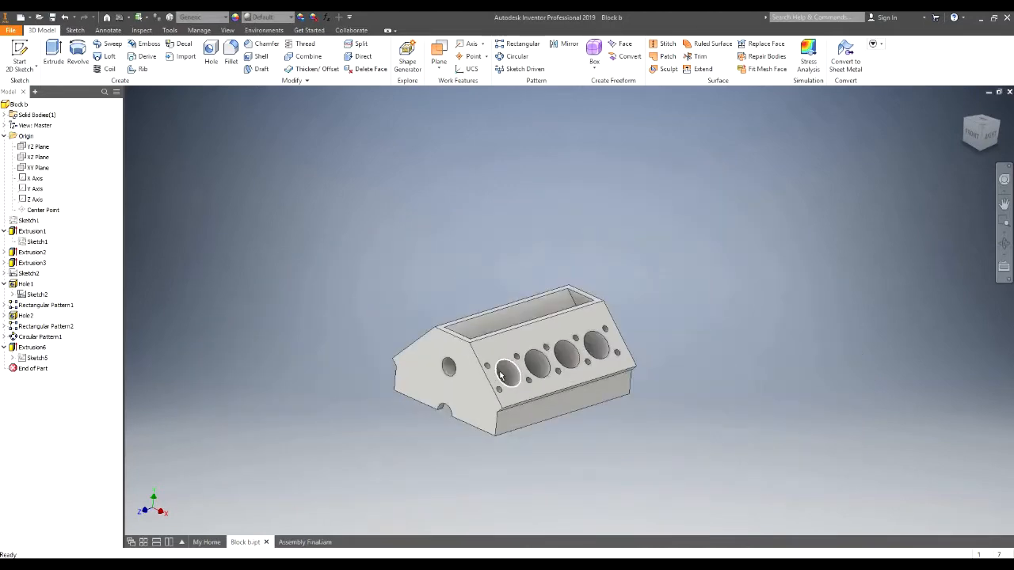
{"action": "scroll", "coordinate": [499, 375], "scroll_direction": "down", "scroll_amount": 5}
{"action": "mouse_move", "coordinate": [500, 375]}
{"action": "middle_mouse_down", "text": "shift"}
{"action": "mouse_move", "coordinate": [536, 298]}
{"action": "mouse_move", "coordinate": [531, 260]}
{"action": "mouse_move", "coordinate": [518, 320]}
{"action": "mouse_move", "coordinate": [525, 353]}
{"action": "mouse_move", "coordinate": [511, 370]}
{"action": "middle_mouse_up", "text": "shift"}
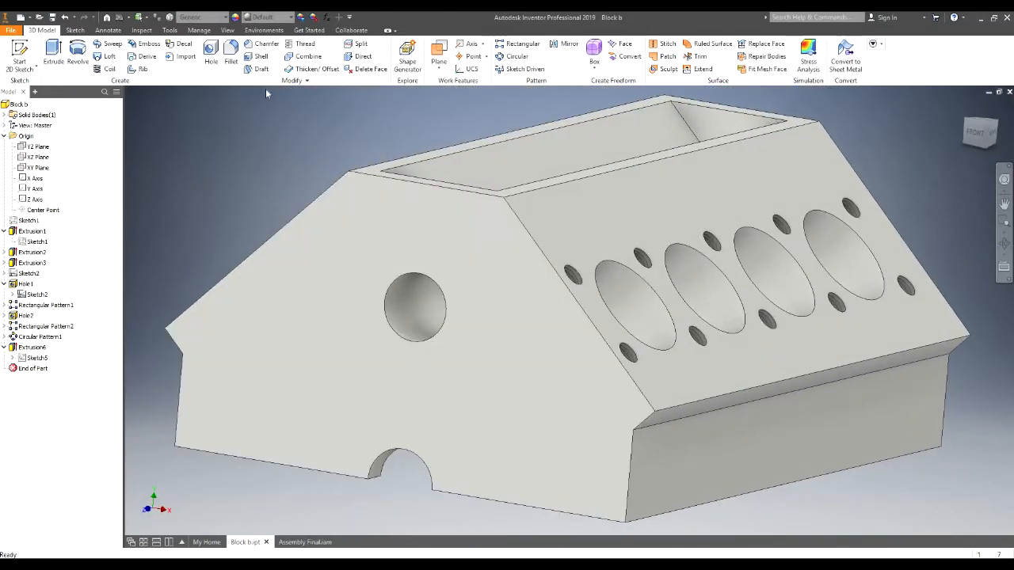
{"action": "left_click", "coordinate": [438, 74]}
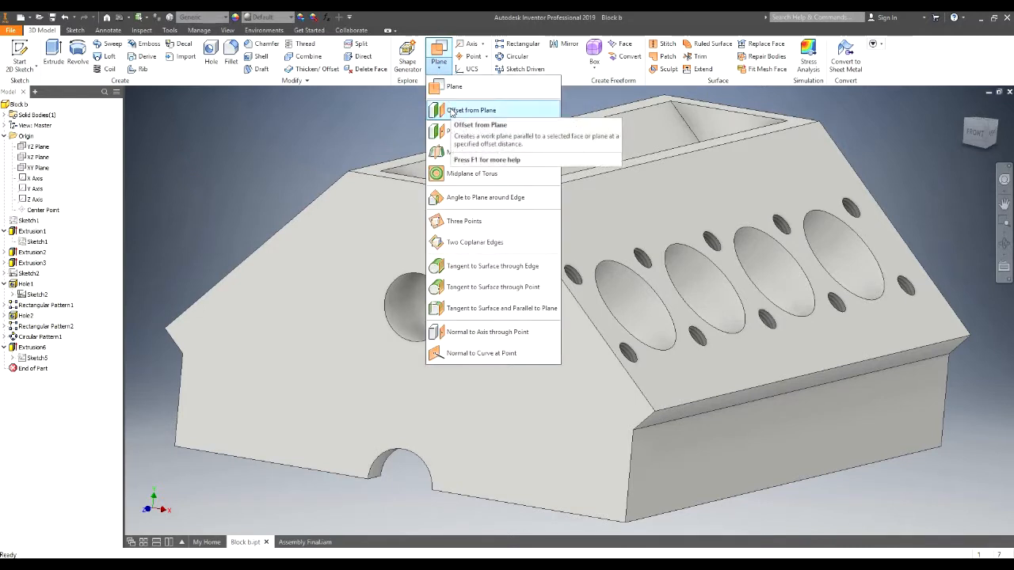
{"action": "left_click", "coordinate": [452, 111]}
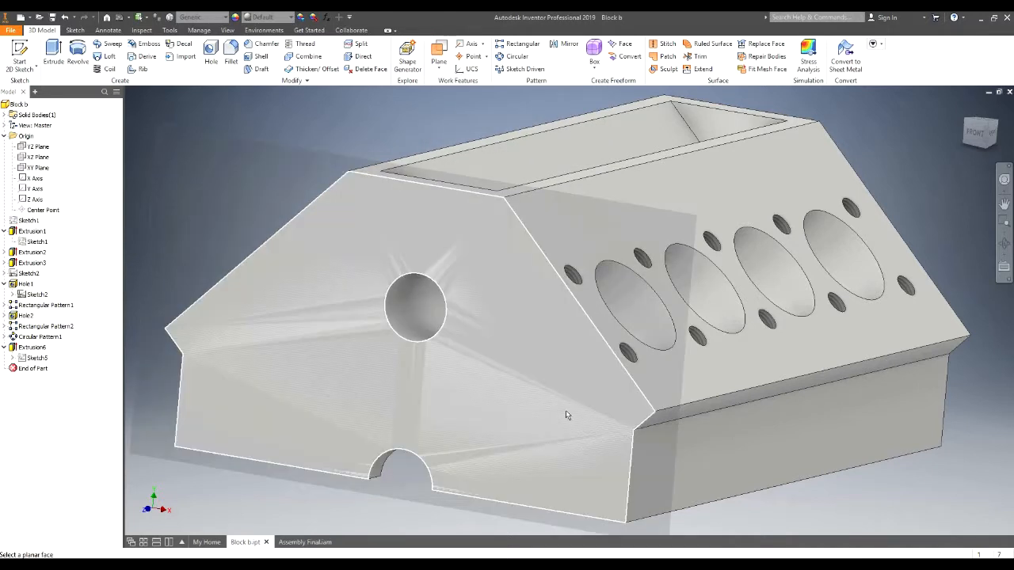
{"action": "left_click", "coordinate": [566, 414]}
{"action": "middle_click_drag", "start_coordinate": [742, 327], "coordinate": [444, 340], "text": "shift"}
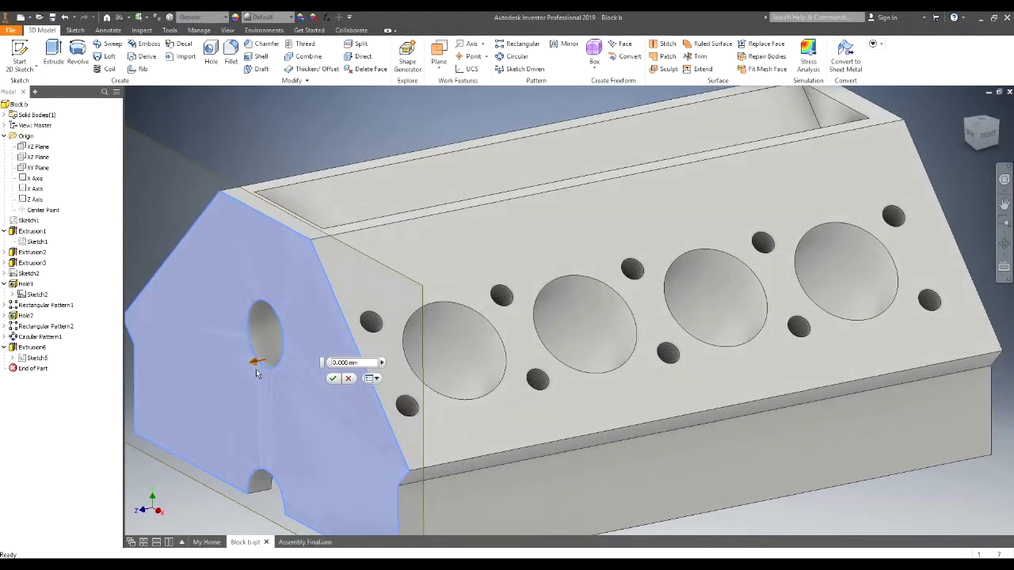
{"action": "left_click_drag", "start_coordinate": [255, 366], "coordinate": [346, 337]}
{"action": "type", "text": "-140"}
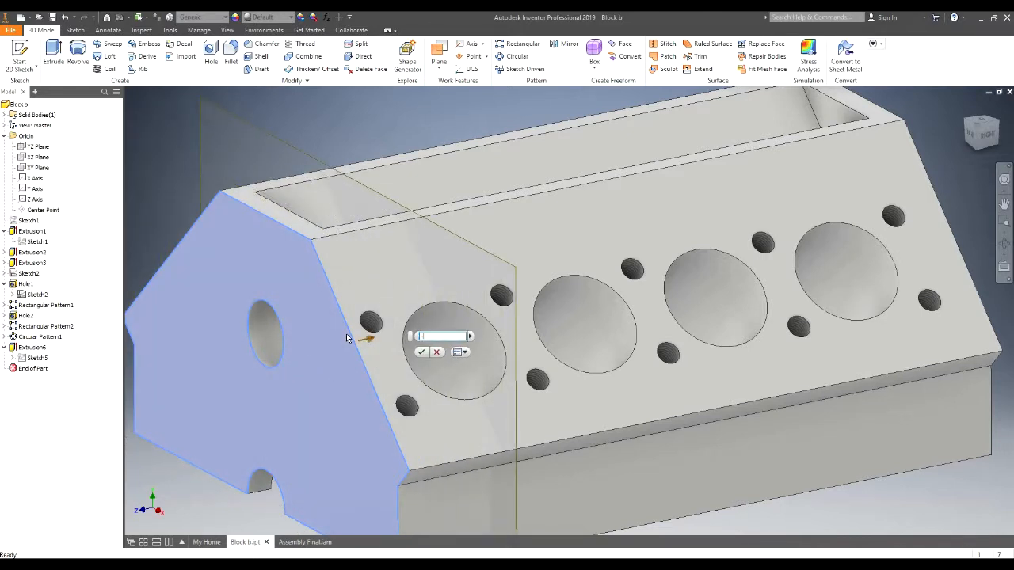
{"action": "key", "text": "Return"}
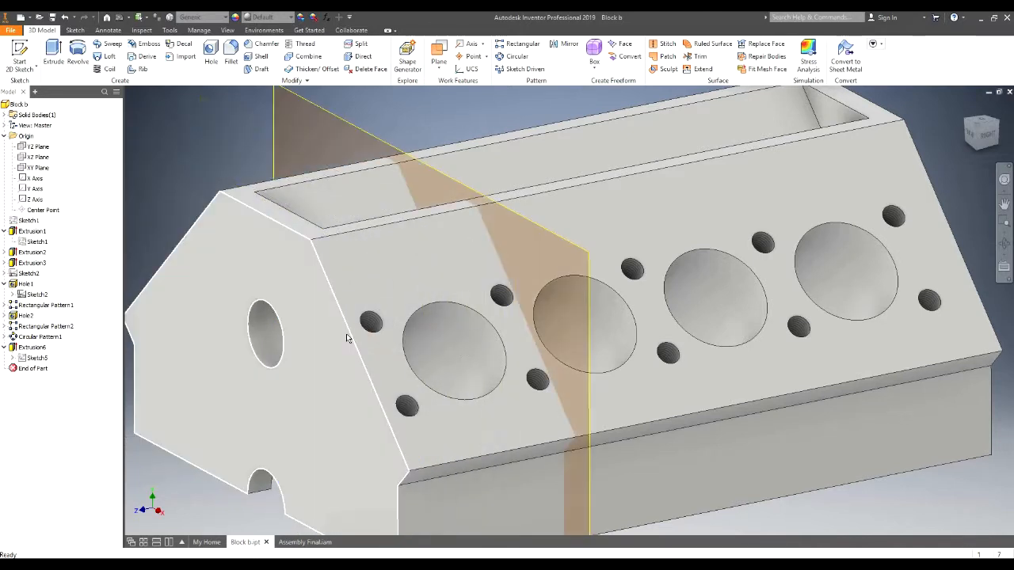
Start a 2D sketch on the offset work plane and slice the graphics at the sketch plane
{"action": "scroll", "coordinate": [473, 239], "scroll_direction": "down", "scroll_amount": 3}
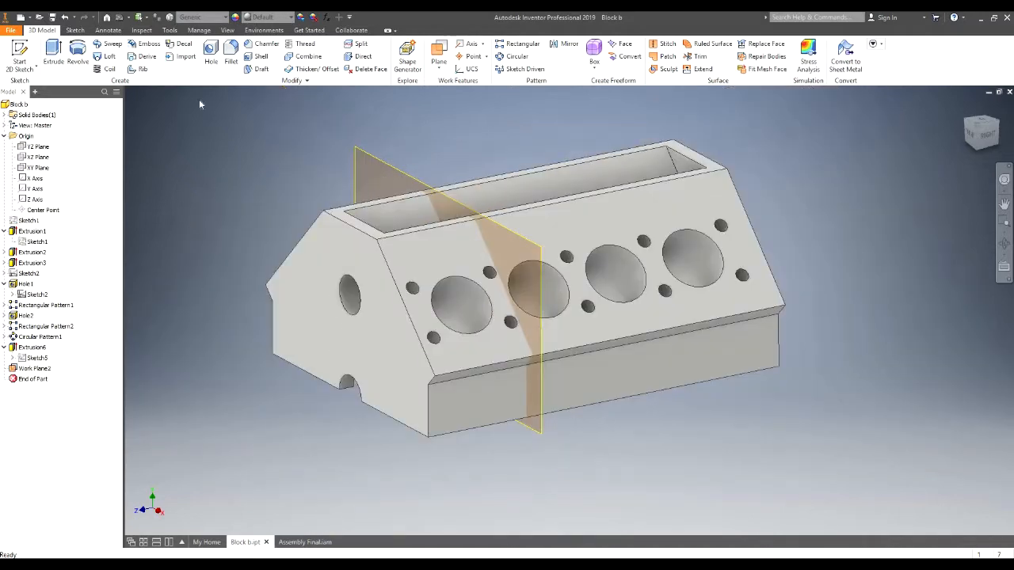
{"action": "mouse_move", "coordinate": [451, 158]}
{"action": "middle_mouse_down", "text": "shift"}
{"action": "mouse_move", "coordinate": [387, 152]}
{"action": "mouse_move", "coordinate": [428, 145]}
{"action": "mouse_move", "coordinate": [440, 171]}
{"action": "mouse_move", "coordinate": [423, 152]}
{"action": "mouse_move", "coordinate": [434, 165]}
{"action": "middle_mouse_up", "text": "shift"}
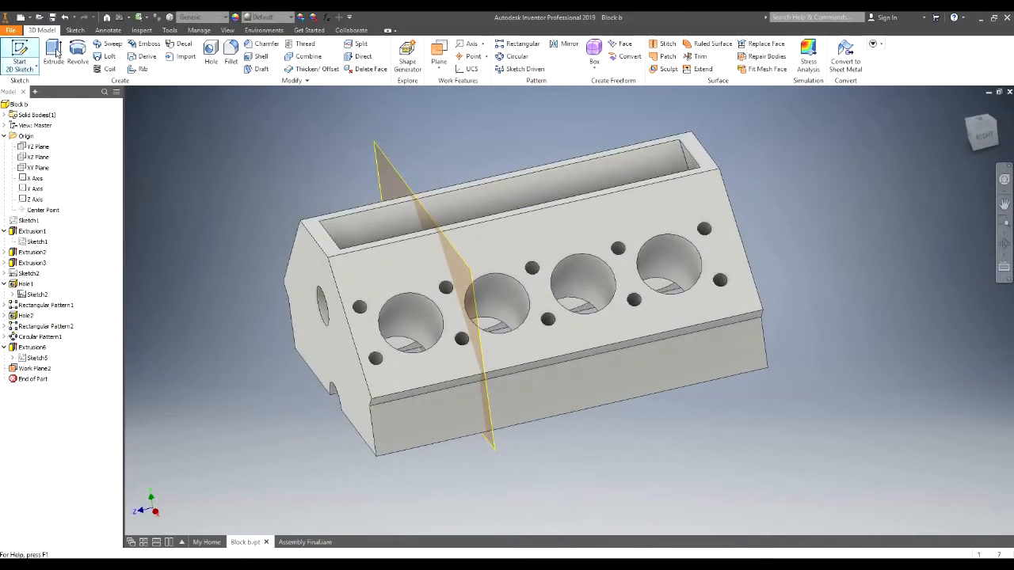
{"action": "left_click", "coordinate": [20, 57]}
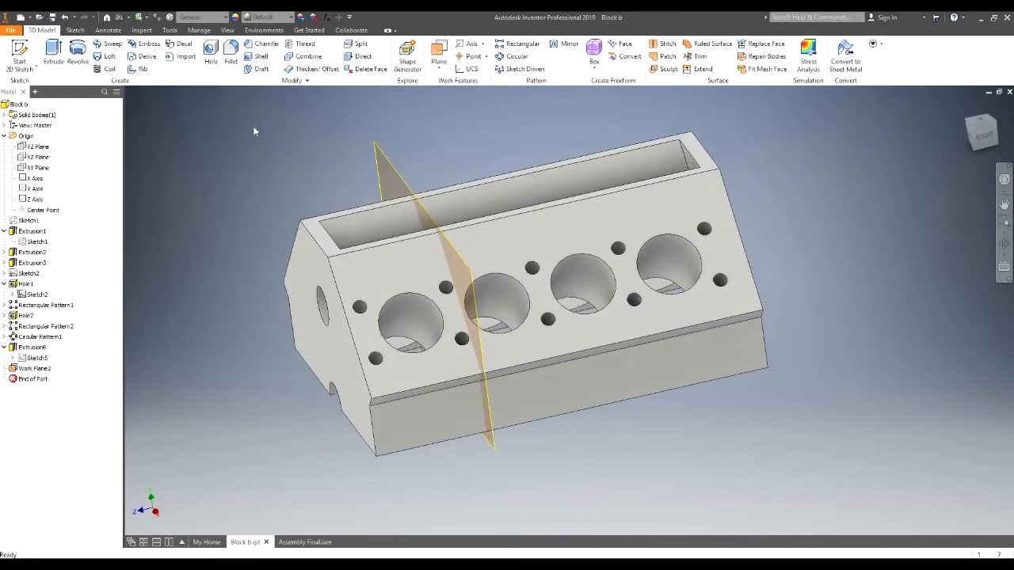
{"action": "left_click", "coordinate": [378, 152]}
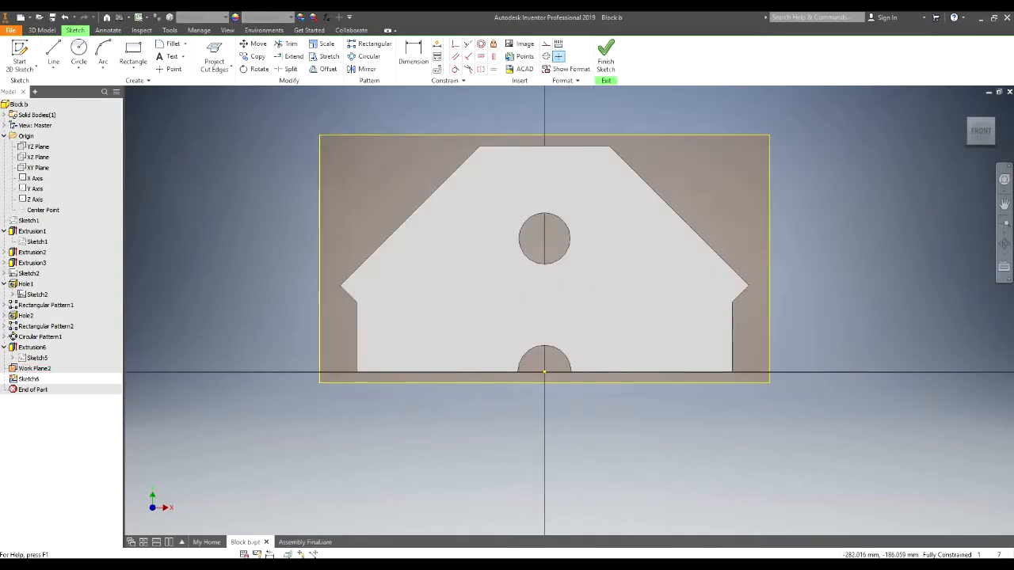
{"action": "left_click", "coordinate": [288, 554]}
Project the block's cut edges at the offset work plane into the new sketch
{"action": "scroll", "coordinate": [524, 347], "scroll_direction": "down", "scroll_amount": 3}
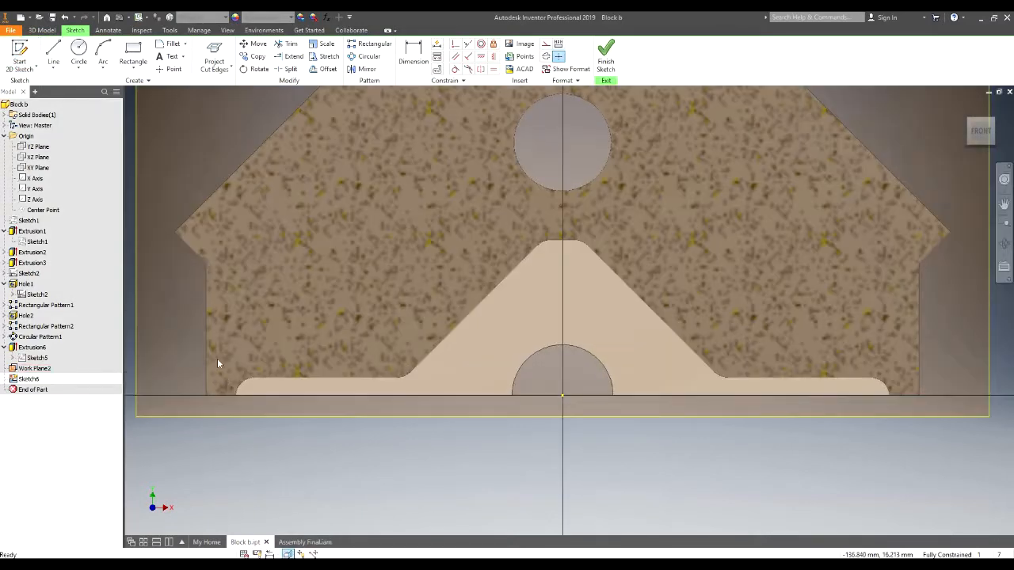
{"action": "left_click", "coordinate": [220, 56]}
{"action": "scroll", "coordinate": [366, 259], "scroll_direction": "up", "scroll_amount": 2}
{"action": "scroll", "coordinate": [389, 250], "scroll_direction": "down", "scroll_amount": 3}
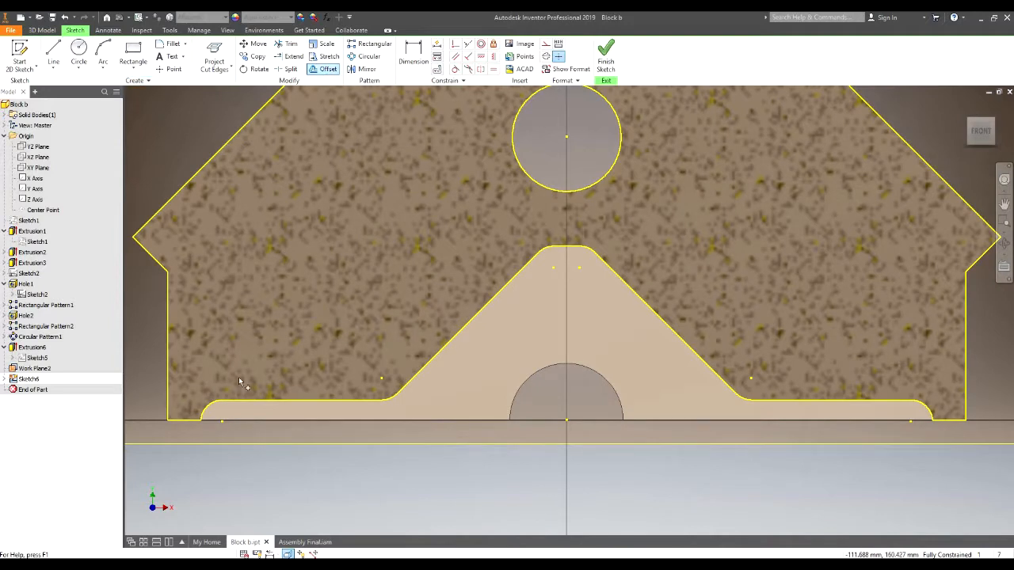
Offset the projected section outline with practically no distance, laying an editable copy directly over the projected edges
{"action": "left_click", "coordinate": [207, 406]}
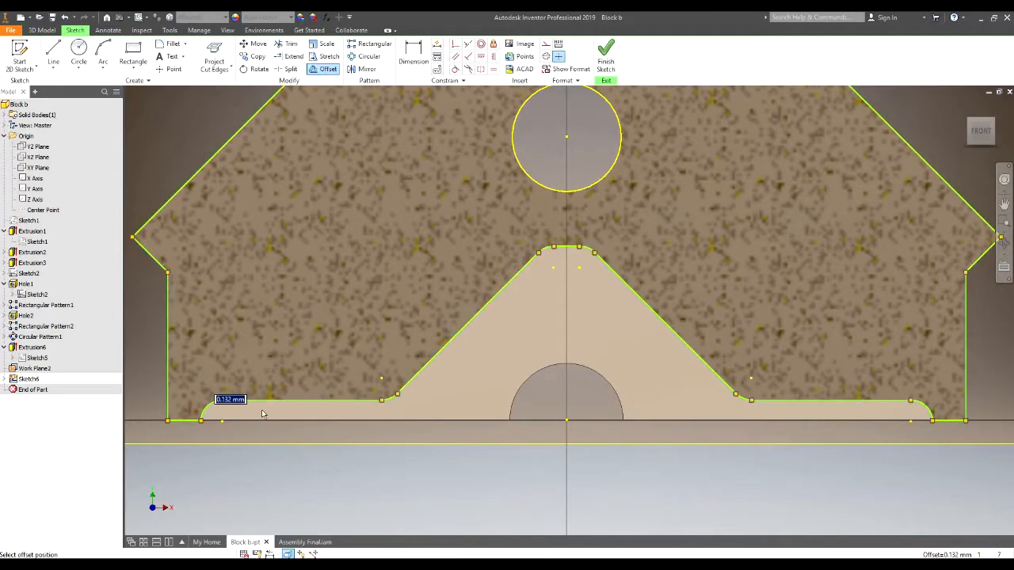
{"action": "left_click", "coordinate": [201, 423]}
{"action": "key", "text": "Escape"}
Delete the offset copy's lines around the block's upper outline, central circle and left outer side, keeping the underside profile
{"action": "scroll", "coordinate": [396, 299], "scroll_direction": "down", "scroll_amount": 3}
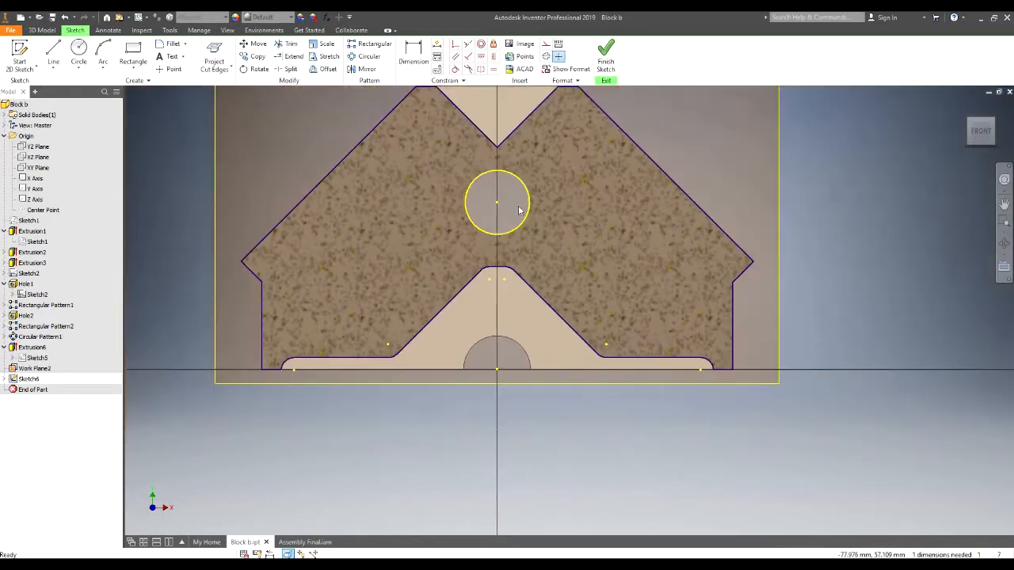
{"action": "scroll", "coordinate": [488, 232], "scroll_direction": "down", "scroll_amount": 2}
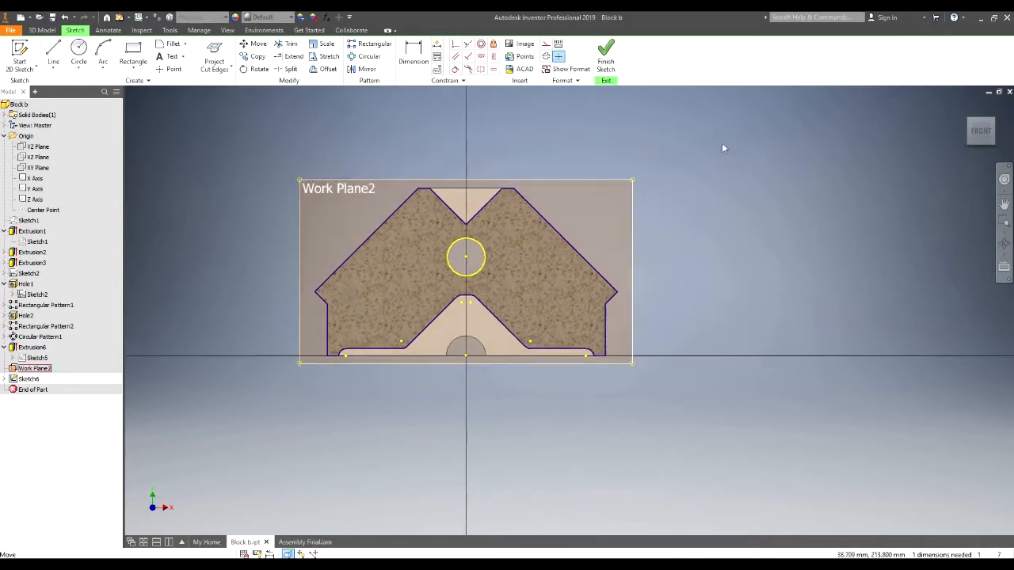
{"action": "mouse_move", "coordinate": [412, 208]}
{"action": "left_mouse_down"}
{"action": "mouse_move", "coordinate": [235, 278]}
{"action": "mouse_move", "coordinate": [233, 299]}
{"action": "mouse_move", "coordinate": [230, 290]}
{"action": "left_mouse_up"}
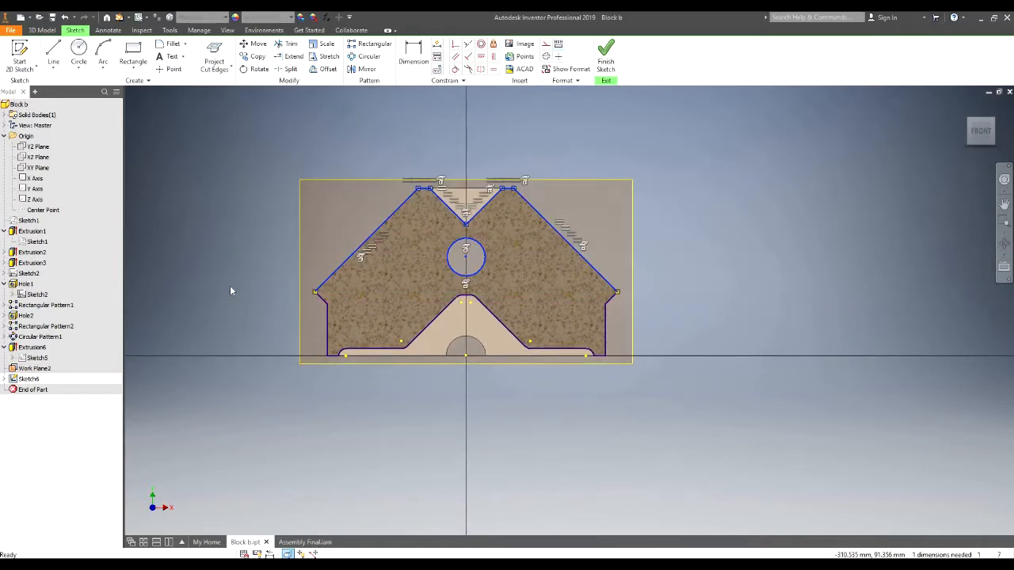
{"action": "left_click", "coordinate": [230, 290]}
{"action": "scroll", "coordinate": [272, 308], "scroll_direction": "down", "scroll_amount": 1}
{"action": "scroll", "coordinate": [261, 270], "scroll_direction": "up", "scroll_amount": 3}
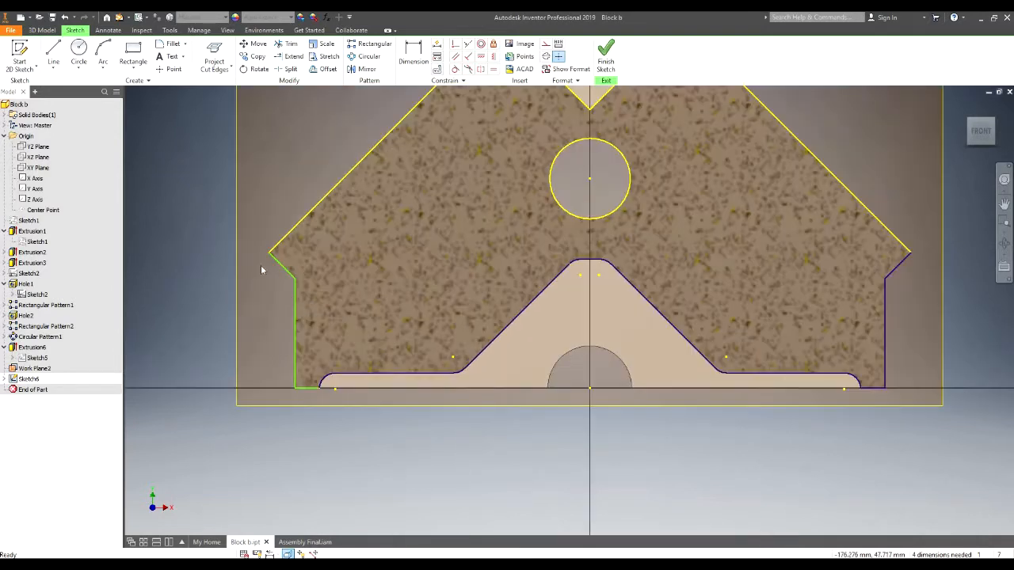
{"action": "left_click_drag", "start_coordinate": [324, 398], "coordinate": [324, 418]}
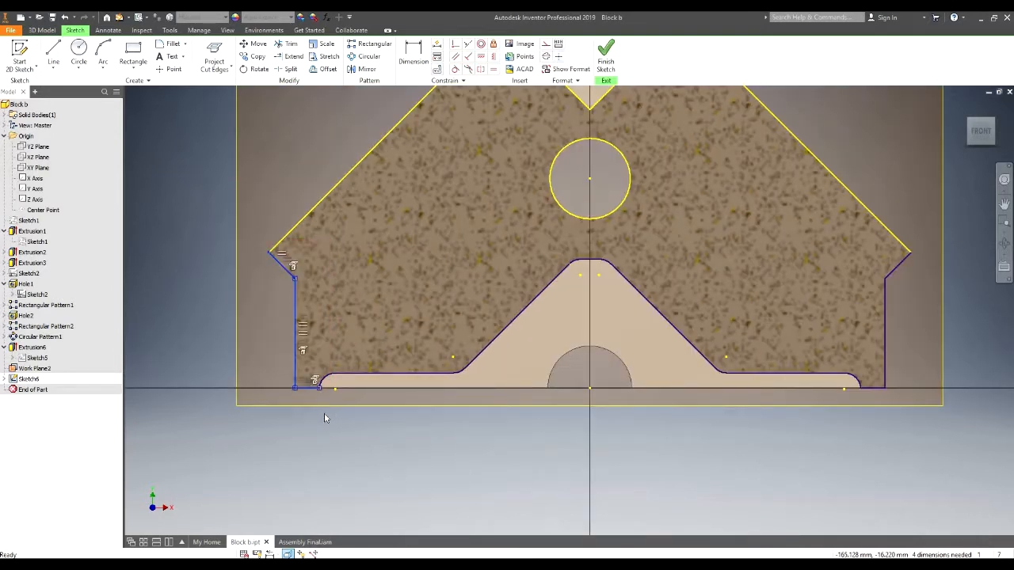
{"action": "key", "text": "Delete"}
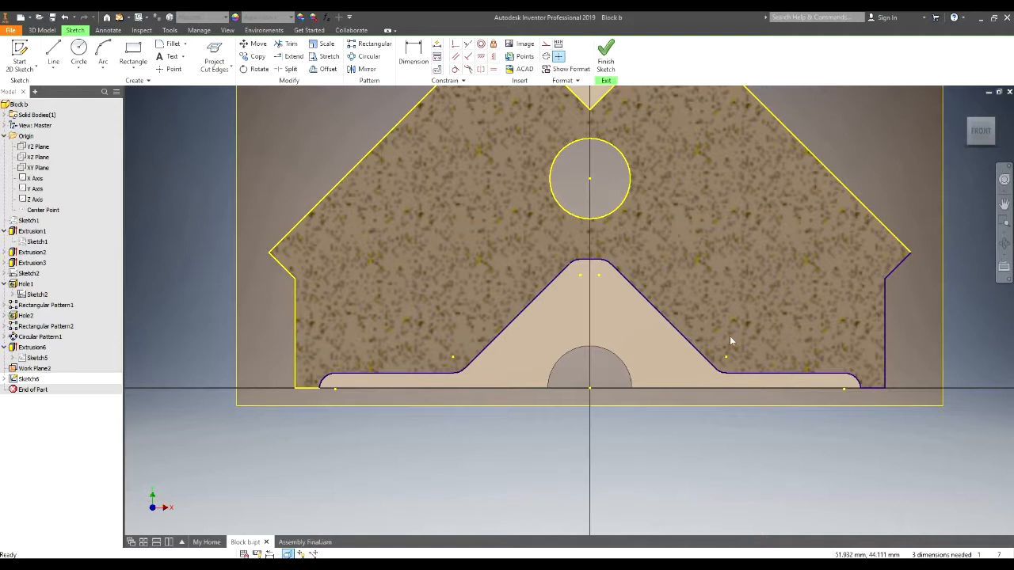
Delete the remaining offset lines along the block's right outer side and foot, leaving only the underside cavity profile
{"action": "scroll", "coordinate": [730, 340], "scroll_direction": "down", "scroll_amount": 1}
{"action": "scroll", "coordinate": [720, 315], "scroll_direction": "up", "scroll_amount": 2}
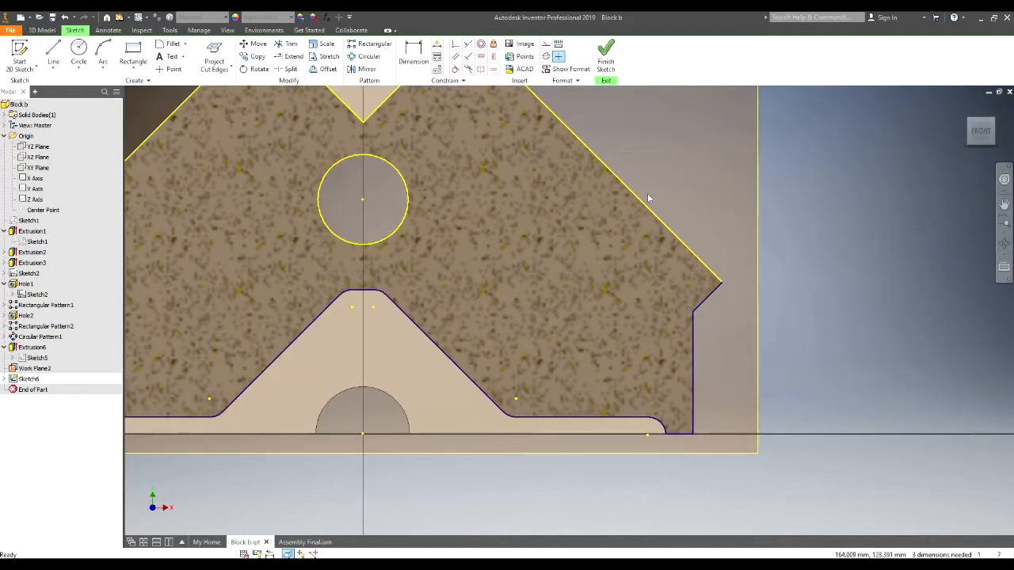
{"action": "left_click_drag", "start_coordinate": [648, 198], "coordinate": [686, 232]}
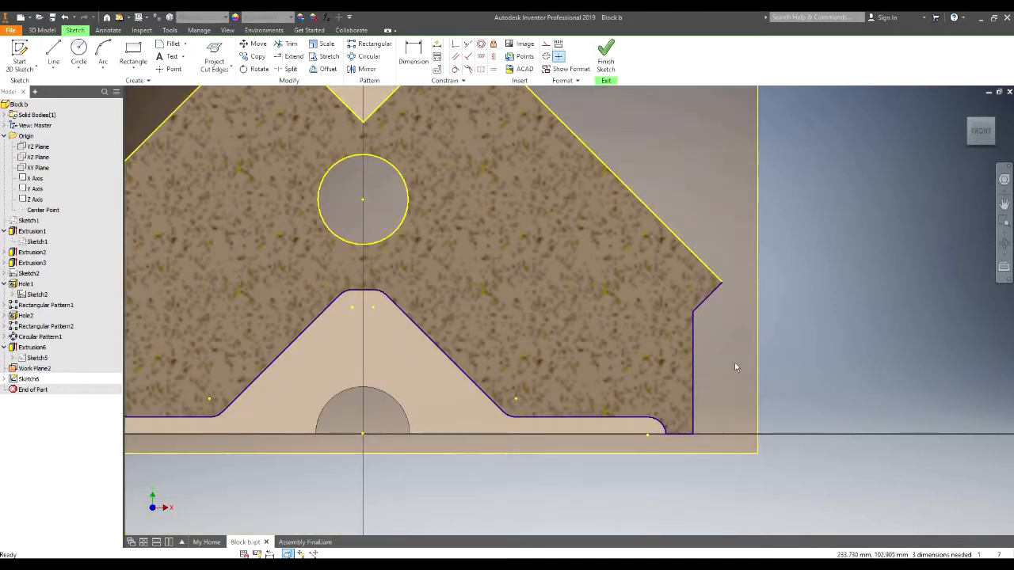
{"action": "left_click_drag", "start_coordinate": [786, 247], "coordinate": [678, 474]}
{"action": "left_click", "coordinate": [714, 485]}
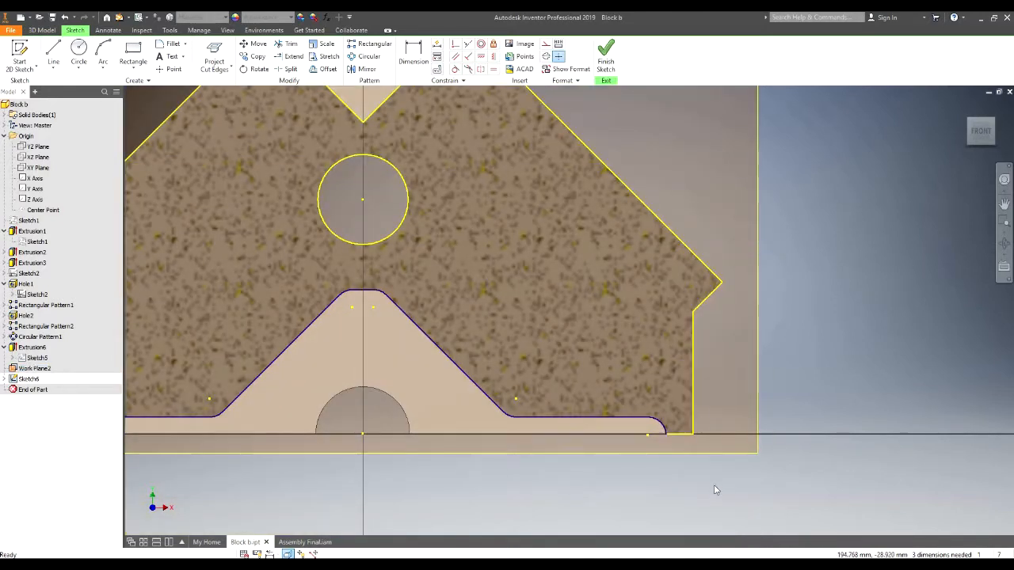
Draw a straight line joining the lower ends of the cavity profile's two outer arcs to close the profile
{"action": "scroll", "coordinate": [714, 486], "scroll_direction": "up", "scroll_amount": 3}
{"action": "scroll", "coordinate": [542, 459], "scroll_direction": "down", "scroll_amount": 4}
{"action": "middle_click_drag", "start_coordinate": [380, 501], "coordinate": [274, 401]}
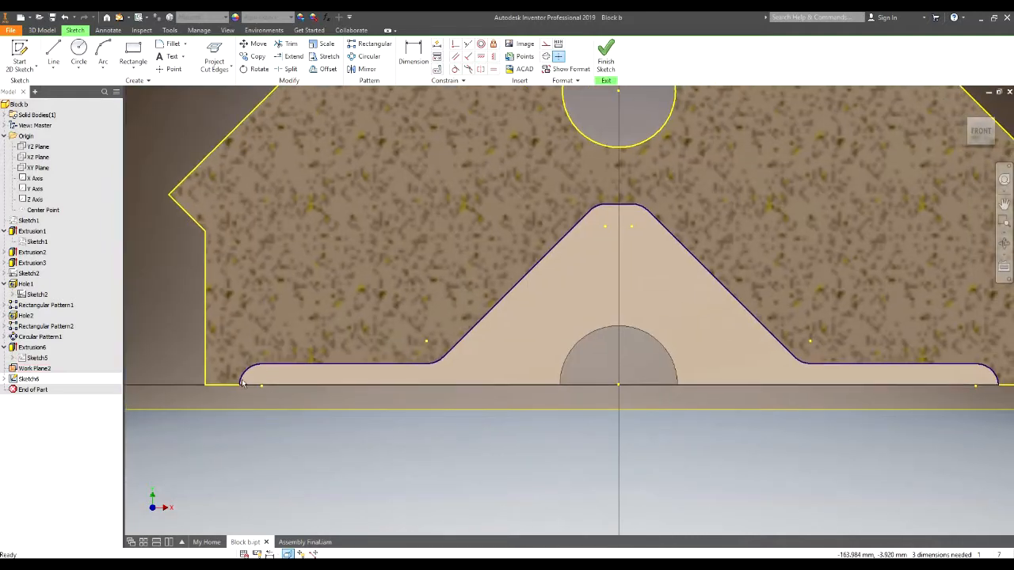
{"action": "left_click", "coordinate": [50, 57]}
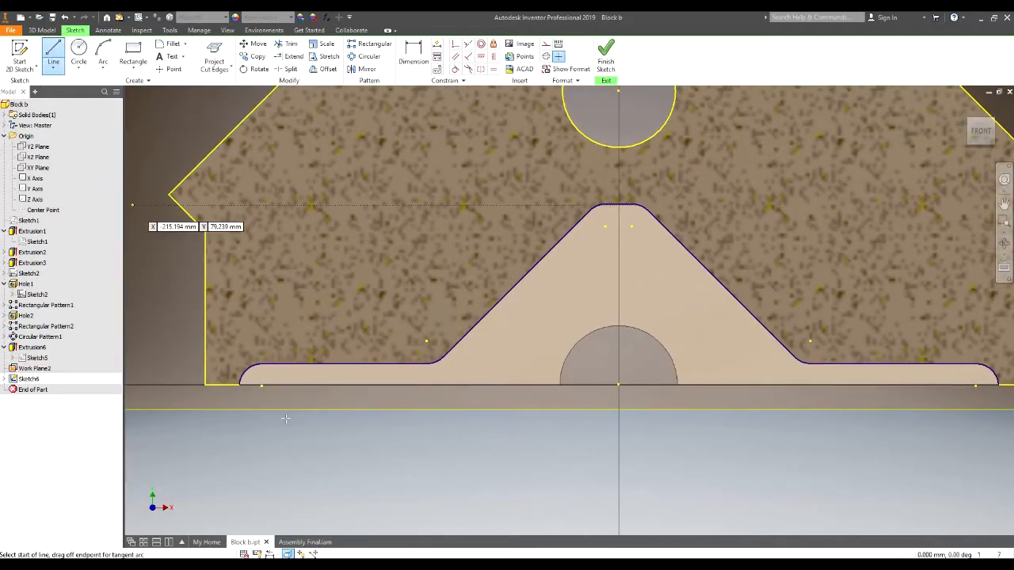
{"action": "left_click", "coordinate": [239, 385]}
{"action": "scroll", "coordinate": [239, 385], "scroll_direction": "up", "scroll_amount": 3}
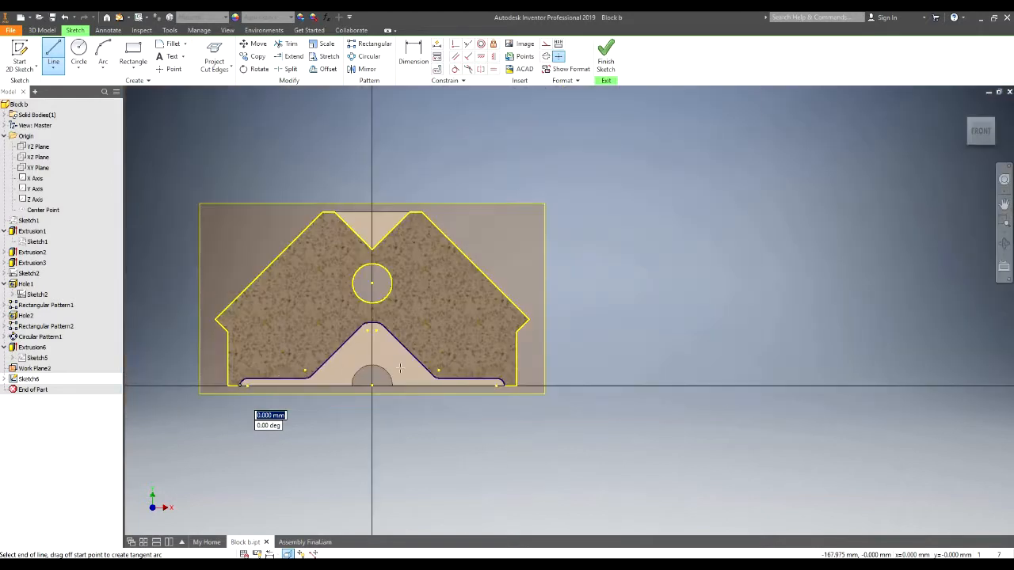
{"action": "scroll", "coordinate": [500, 383], "scroll_direction": "down", "scroll_amount": 4}
{"action": "scroll", "coordinate": [501, 383], "scroll_direction": "down", "scroll_amount": 3}
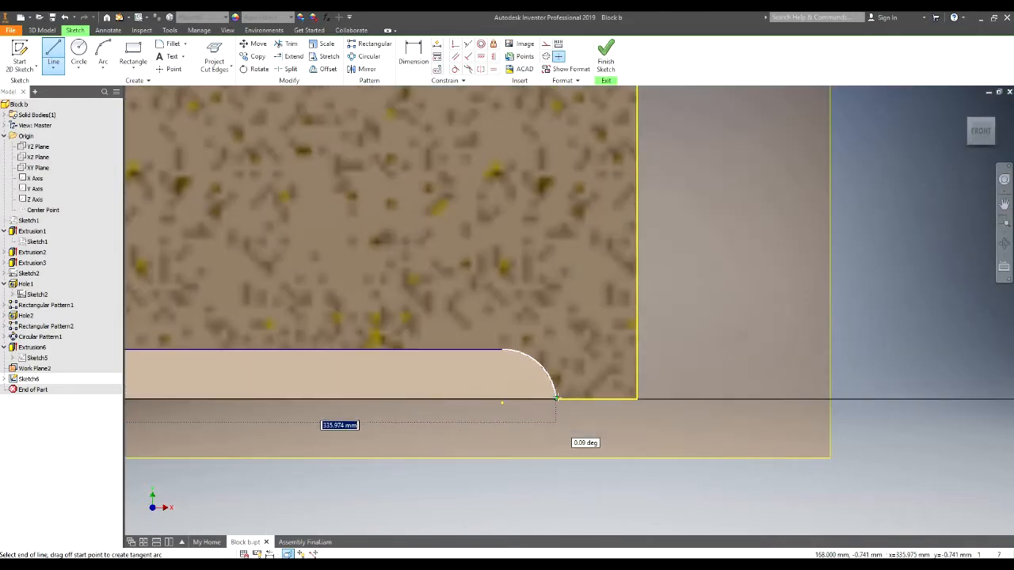
{"action": "left_click", "coordinate": [556, 399]}
{"action": "key", "text": "Escape"}
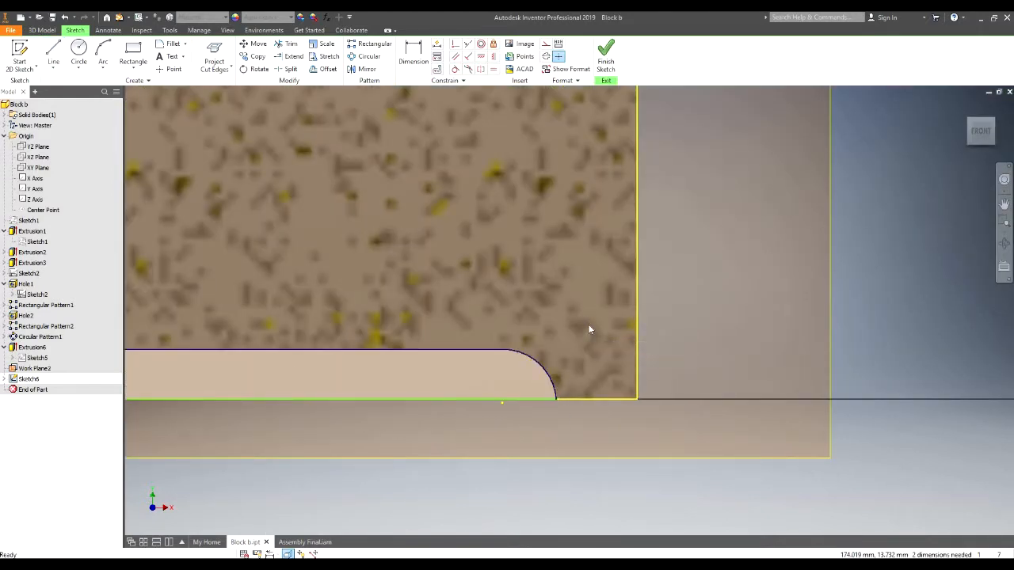
Try moving the closing line below the block's underside to test its freedom, and undo the move
{"action": "scroll", "coordinate": [436, 353], "scroll_direction": "up", "scroll_amount": 5}
{"action": "scroll", "coordinate": [374, 339], "scroll_direction": "down", "scroll_amount": 3}
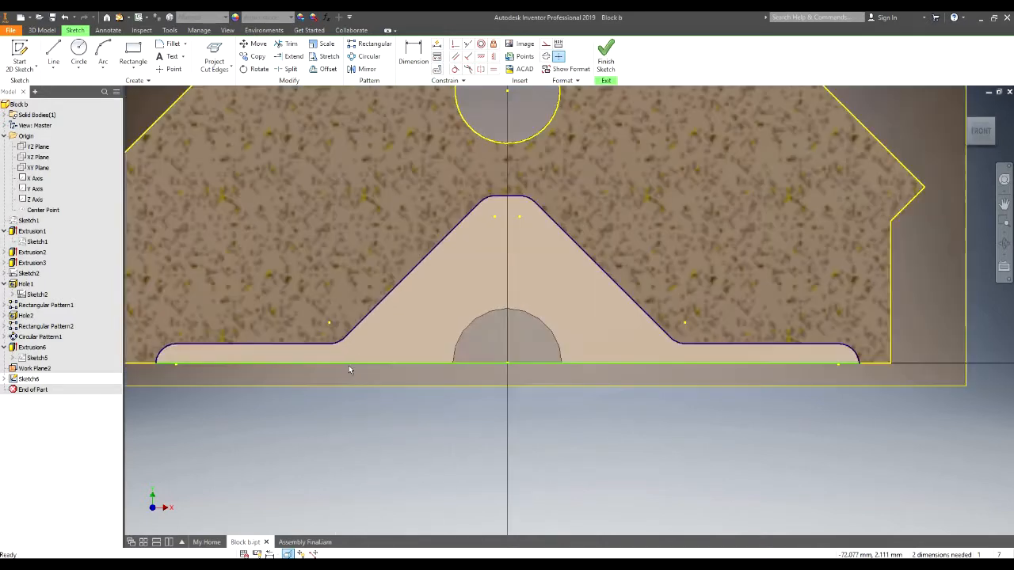
{"action": "mouse_move", "coordinate": [349, 367]}
{"action": "left_mouse_down"}
{"action": "mouse_move", "coordinate": [358, 405]}
{"action": "mouse_move", "coordinate": [312, 383]}
{"action": "left_mouse_up"}
{"action": "middle_click_drag", "start_coordinate": [298, 338], "coordinate": [400, 323]}
{"action": "scroll", "coordinate": [274, 347], "scroll_direction": "down", "scroll_amount": 6}
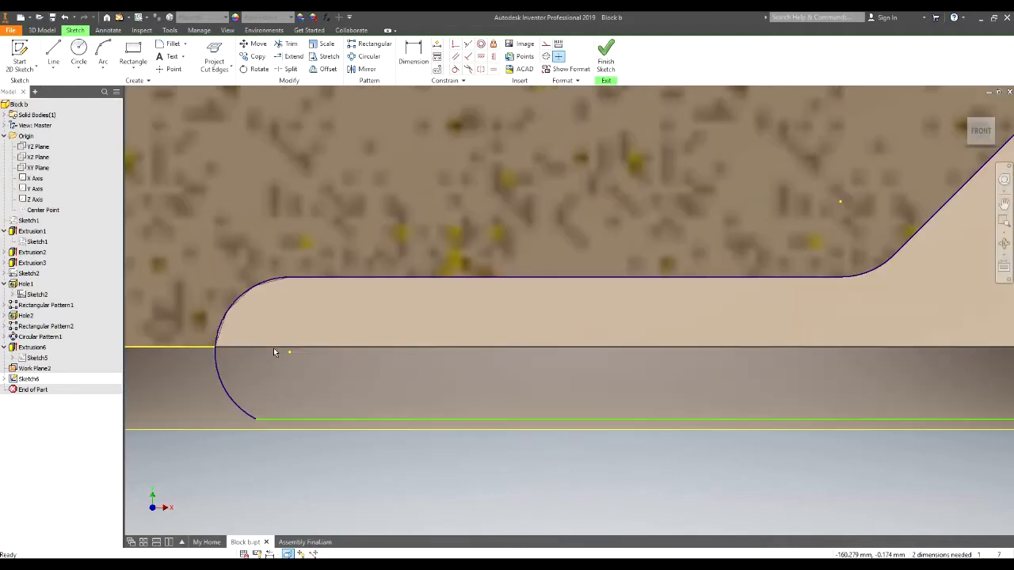
{"action": "key", "text": "ctrl+z"}
Dimension the length of the cavity profile's closing line and finish the sketch
{"action": "scroll", "coordinate": [238, 361], "scroll_direction": "up", "scroll_amount": 3}
{"action": "key", "text": "d"}
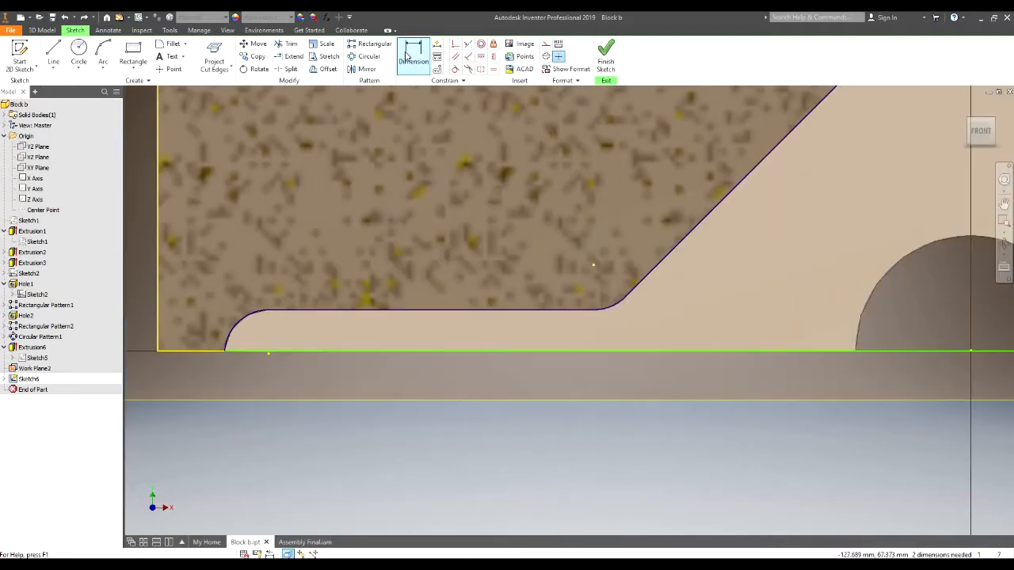
{"action": "left_click", "coordinate": [354, 358]}
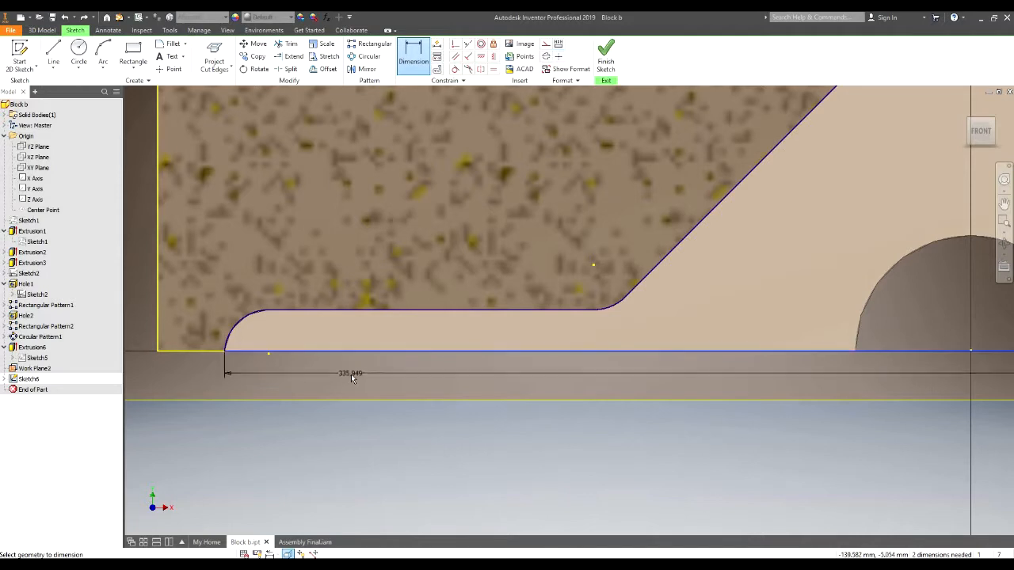
{"action": "left_click", "coordinate": [351, 374]}
{"action": "left_click", "coordinate": [389, 413]}
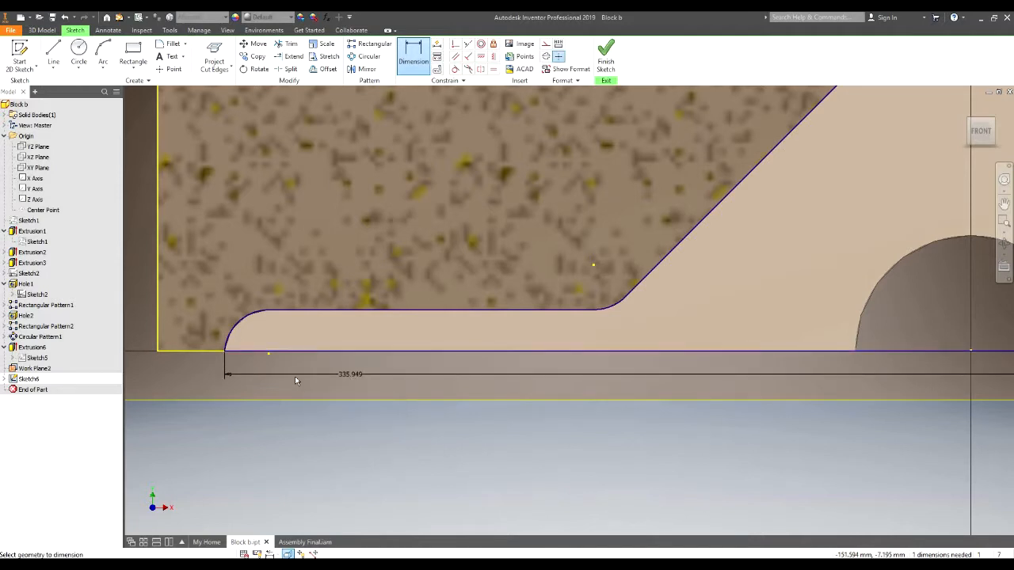
{"action": "scroll", "coordinate": [162, 404], "scroll_direction": "up", "scroll_amount": 5}
{"action": "scroll", "coordinate": [353, 364], "scroll_direction": "down", "scroll_amount": 3}
{"action": "middle_click_drag", "start_coordinate": [359, 364], "coordinate": [697, 326]}
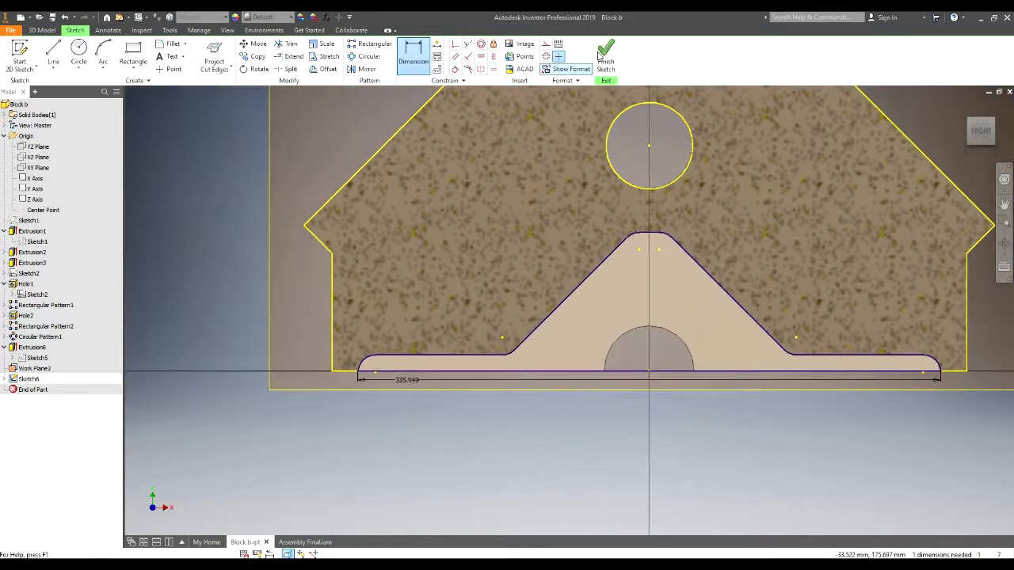
{"action": "left_click", "coordinate": [604, 51]}
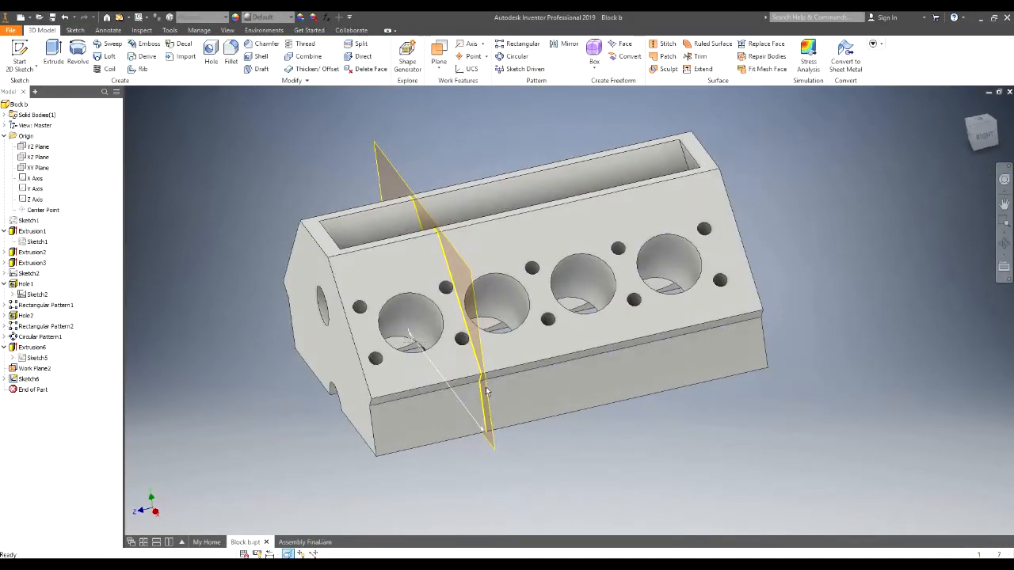
Extrude the closed cavity profile 15 mm symmetrically about the work plane, joining it to the block as an internal web
{"action": "mouse_move", "coordinate": [498, 341]}
{"action": "middle_mouse_down", "text": "shift"}
{"action": "mouse_move", "coordinate": [509, 325]}
{"action": "mouse_move", "coordinate": [447, 362]}
{"action": "middle_mouse_up", "text": "shift"}
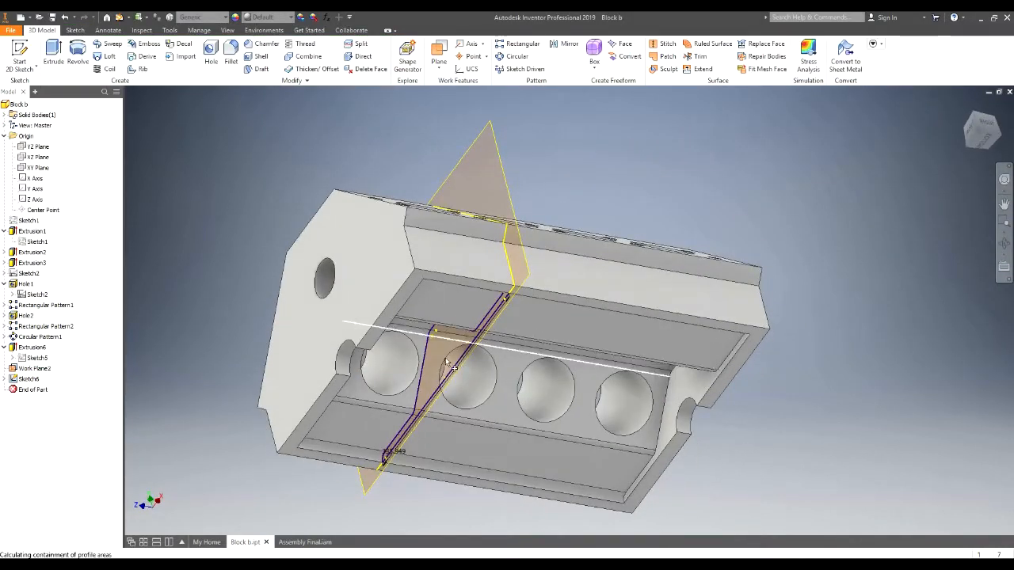
{"action": "key", "text": "e"}
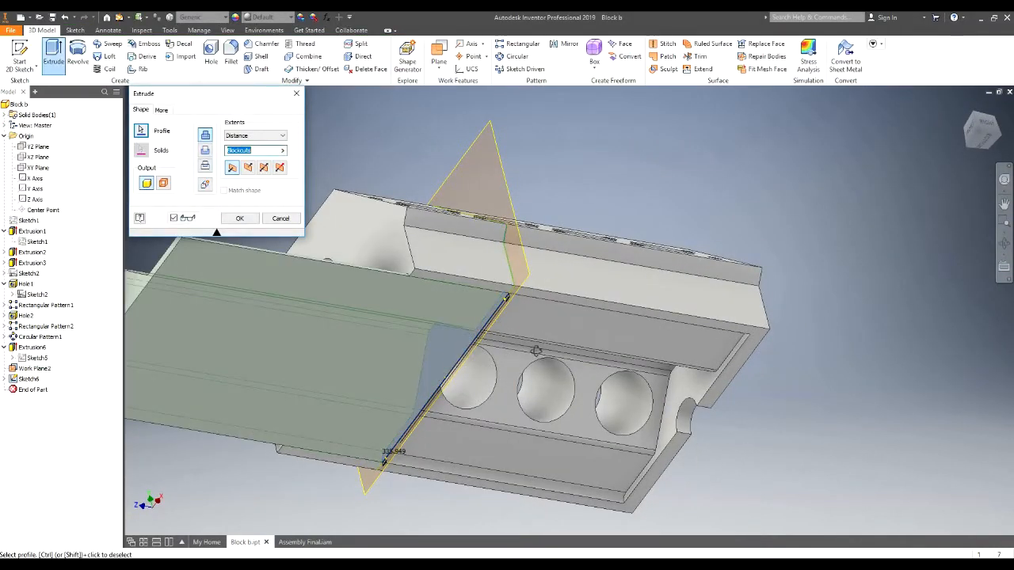
{"action": "middle_click_drag", "start_coordinate": [537, 351], "coordinate": [293, 155], "text": "shift"}
{"action": "left_click", "coordinate": [264, 167]}
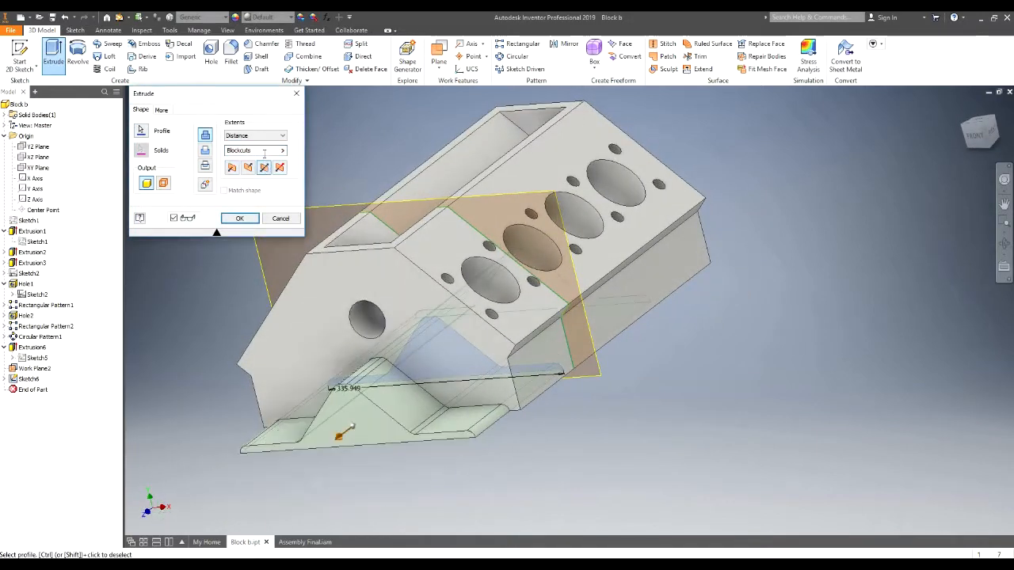
{"action": "left_click", "coordinate": [237, 151]}
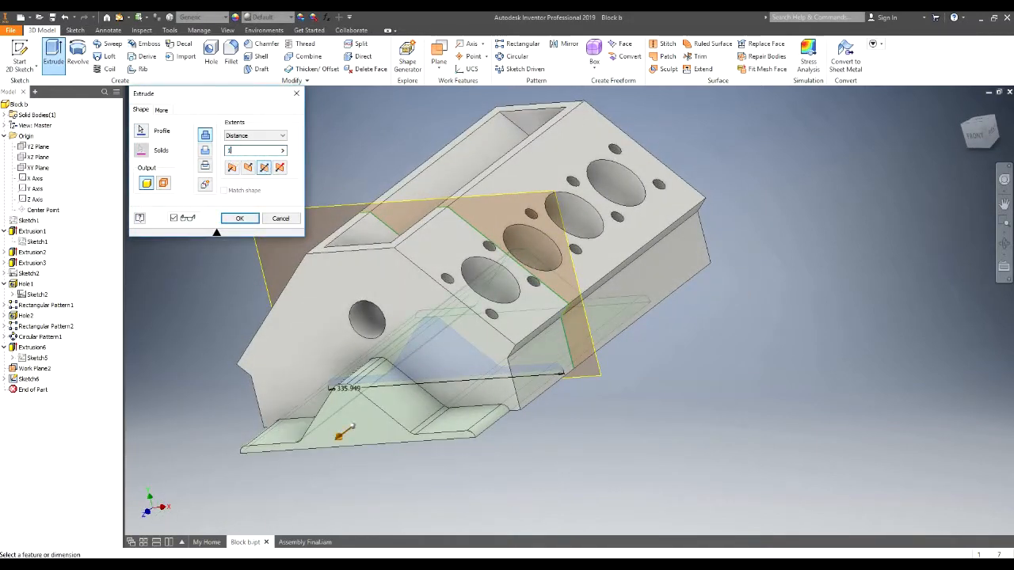
{"action": "left_click", "coordinate": [205, 150]}
{"action": "middle_click_drag", "start_coordinate": [616, 217], "coordinate": [515, 190], "text": "shift"}
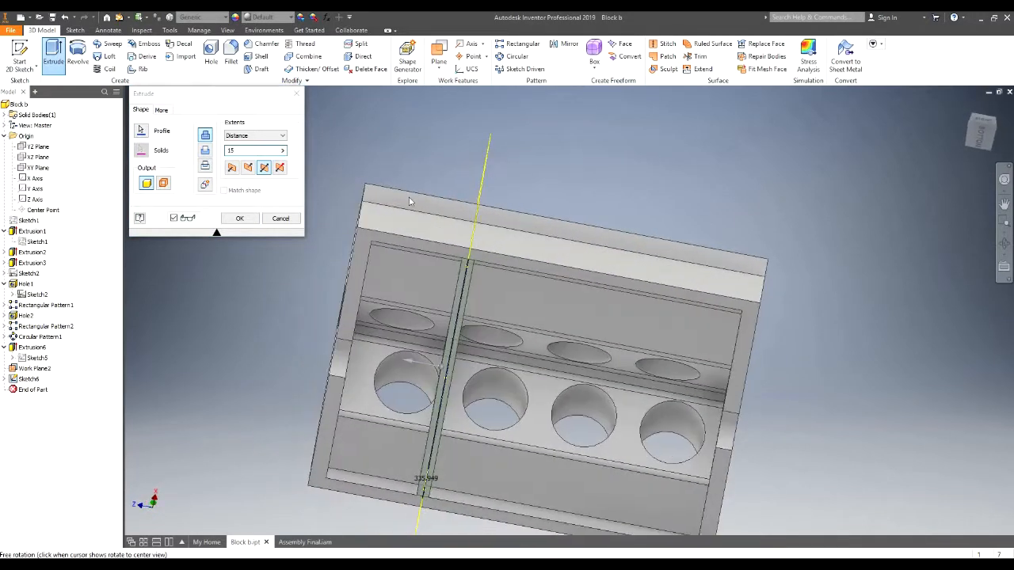
{"action": "left_click", "coordinate": [246, 220]}
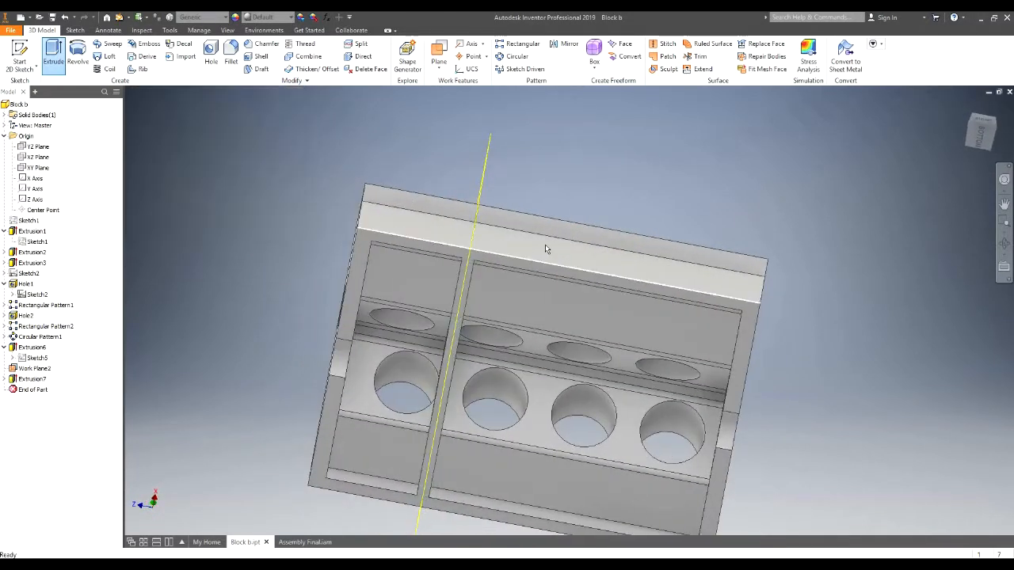
Pattern the internal web along the block's long bottom edge with 3 instances spaced 110 mm apart, running toward the remaining bores
{"action": "mouse_move", "coordinate": [554, 261]}
{"action": "middle_mouse_down", "text": "shift"}
{"action": "mouse_move", "coordinate": [592, 272]}
{"action": "mouse_move", "coordinate": [663, 265]}
{"action": "mouse_move", "coordinate": [618, 296]}
{"action": "mouse_move", "coordinate": [564, 256]}
{"action": "middle_mouse_up", "text": "shift"}
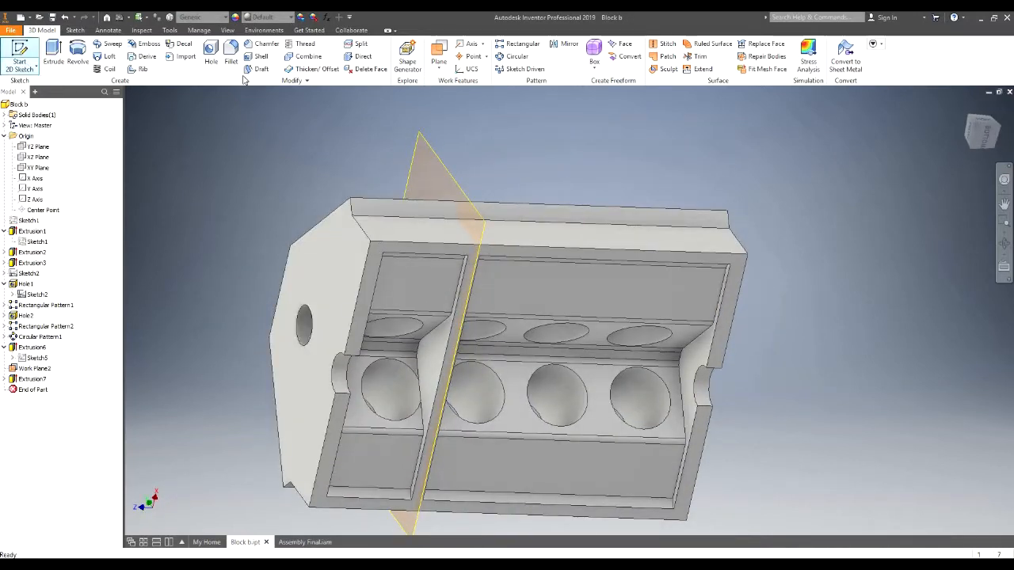
{"action": "left_click", "coordinate": [516, 44]}
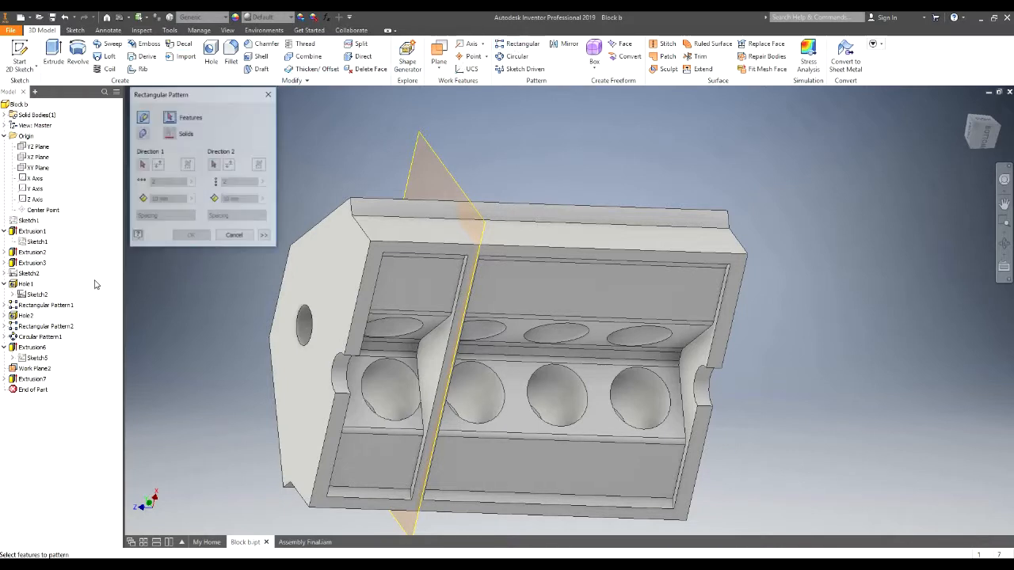
{"action": "left_click", "coordinate": [36, 380]}
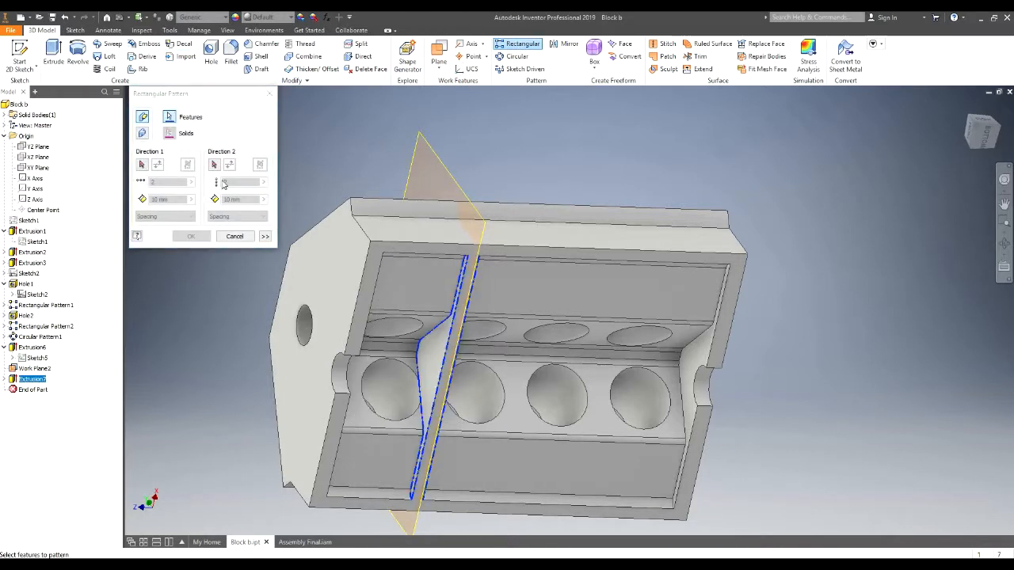
{"action": "left_click", "coordinate": [148, 167]}
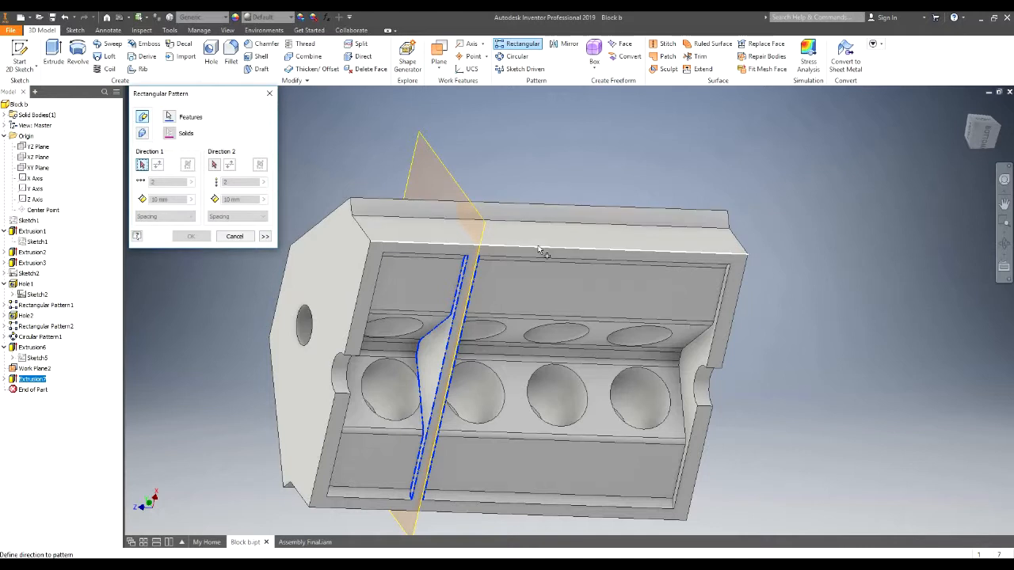
{"action": "left_click", "coordinate": [544, 251]}
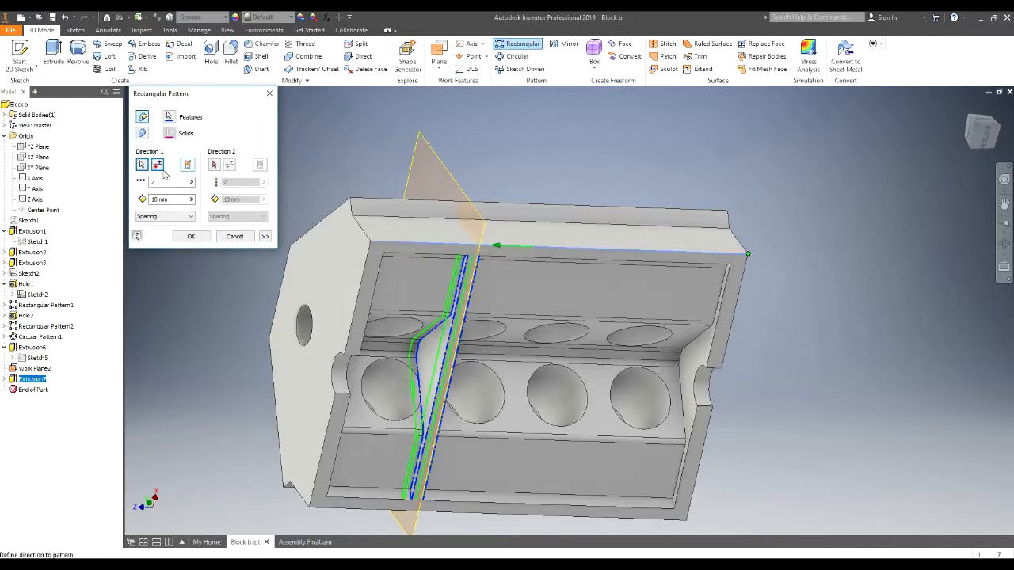
{"action": "left_click", "coordinate": [158, 166]}
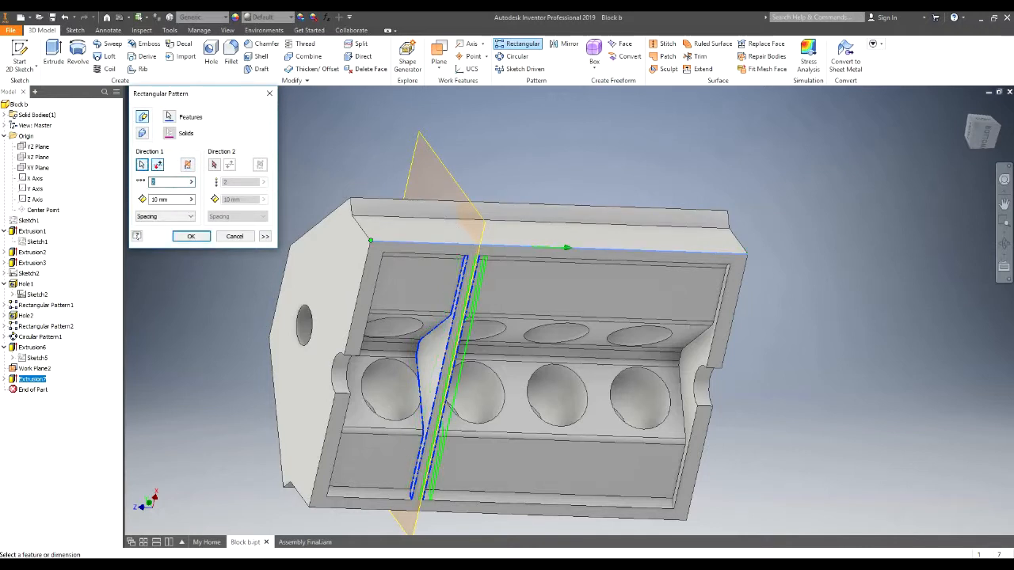
{"action": "type", "text": "3"}
{"action": "left_click", "coordinate": [158, 199]}
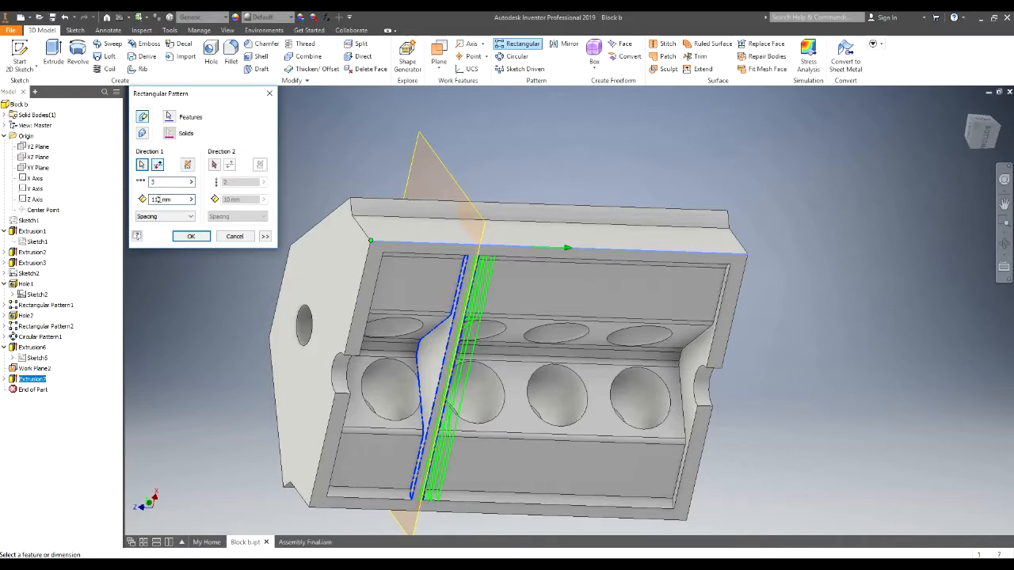
{"action": "mouse_move", "coordinate": [613, 226]}
{"action": "middle_mouse_down", "text": "shift"}
{"action": "mouse_move", "coordinate": [539, 214]}
{"action": "mouse_move", "coordinate": [582, 211]}
{"action": "mouse_move", "coordinate": [605, 177]}
{"action": "mouse_move", "coordinate": [602, 228]}
{"action": "middle_mouse_up", "text": "shift"}
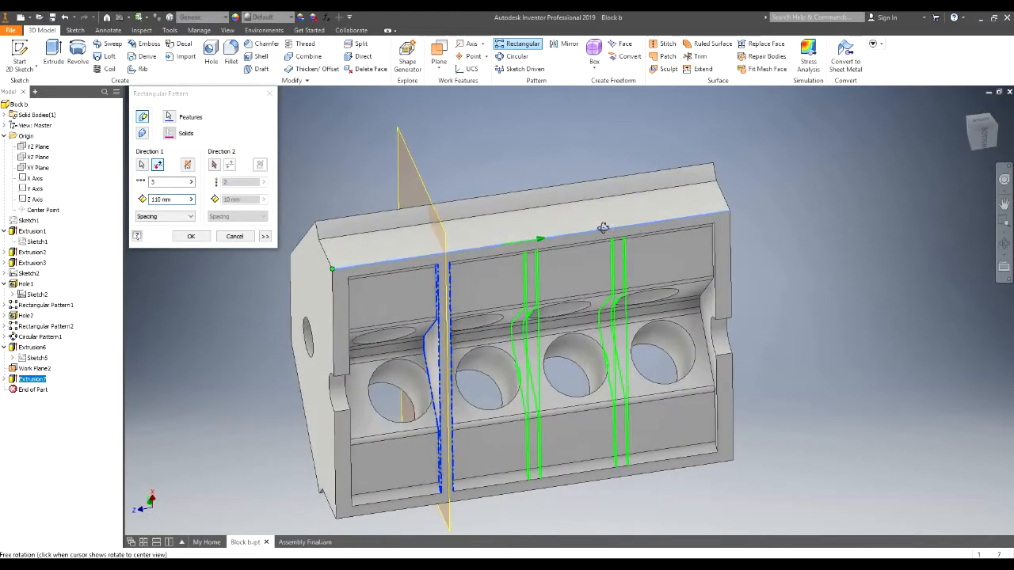
{"action": "left_click", "coordinate": [191, 236]}
Hide the work plane used for the internal web
{"action": "middle_click_drag", "start_coordinate": [542, 220], "coordinate": [491, 213], "text": "shift"}
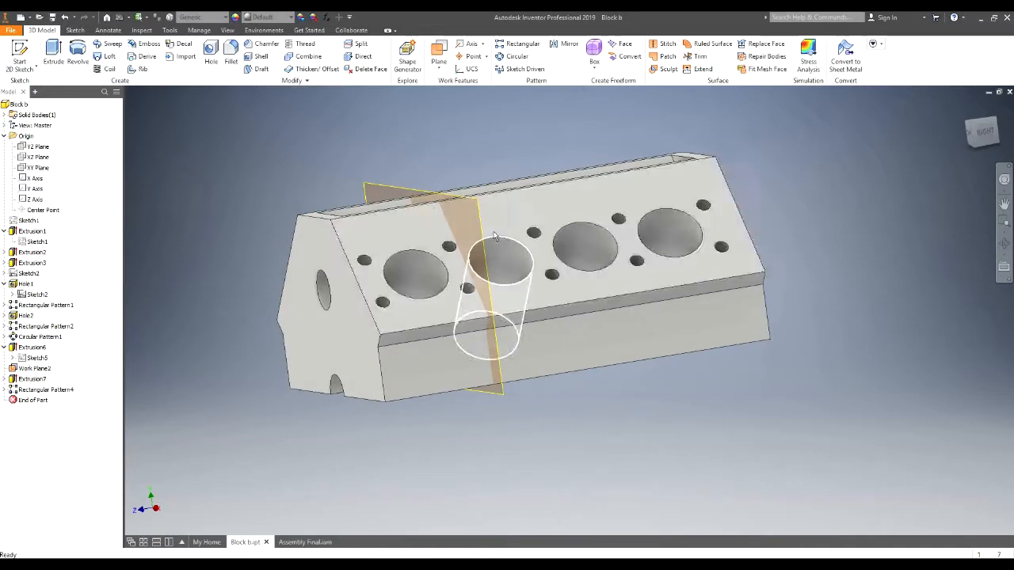
{"action": "left_click", "coordinate": [379, 187]}
{"action": "right_click", "coordinate": [379, 191]}
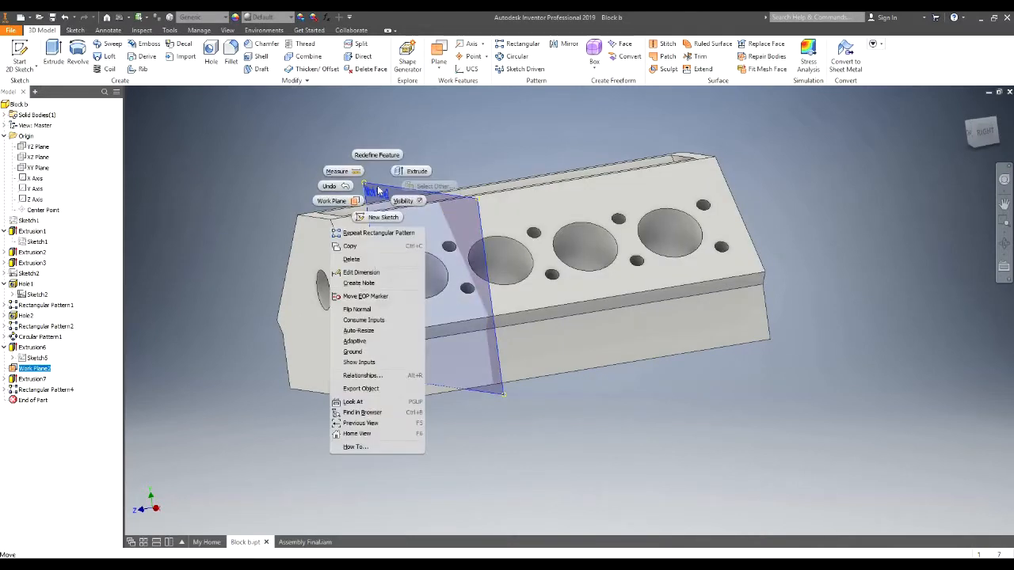
{"action": "left_click", "coordinate": [405, 201]}
Edit the first bore's placement sketch and set the horizontal distance from the bore centre to the construction line to 165 mm
{"action": "middle_click_drag", "start_coordinate": [552, 206], "coordinate": [435, 229], "text": "shift"}
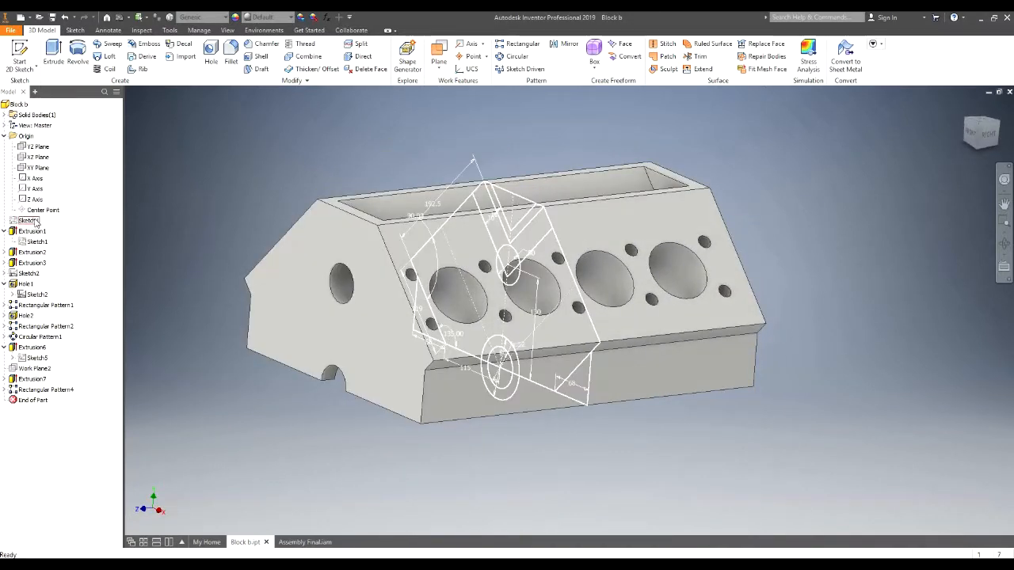
{"action": "double_click", "coordinate": [30, 273]}
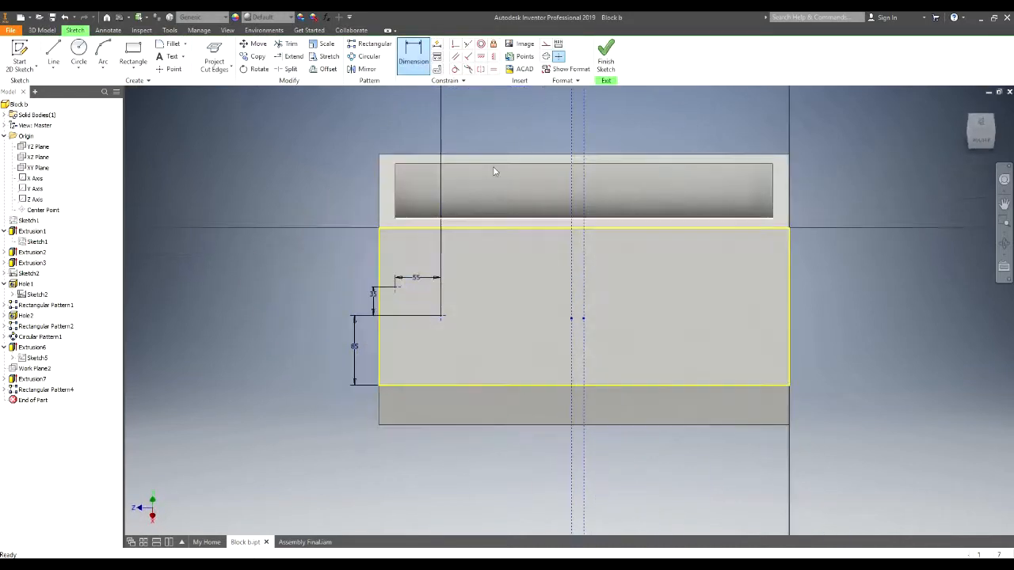
{"action": "double_click", "coordinate": [491, 135]}
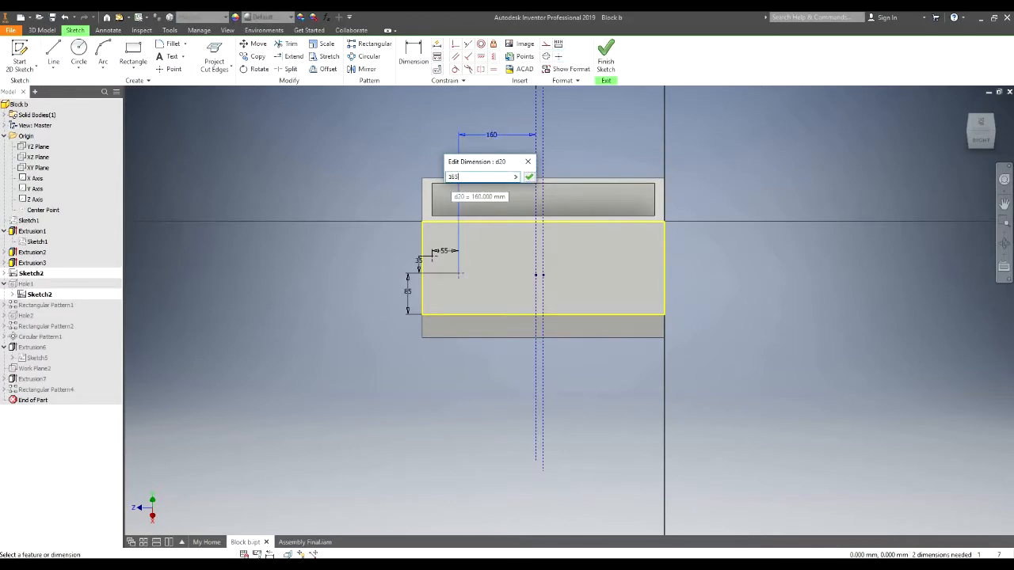
{"action": "key", "text": "Return"}
{"action": "scroll", "coordinate": [485, 135], "scroll_direction": "up", "scroll_amount": 4}
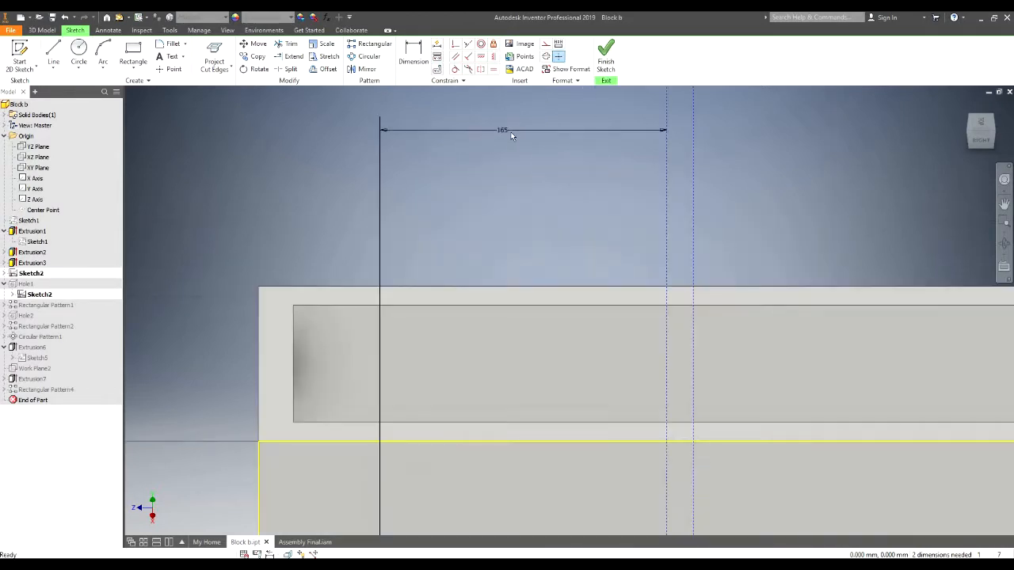
{"action": "scroll", "coordinate": [508, 136], "scroll_direction": "down", "scroll_amount": 1}
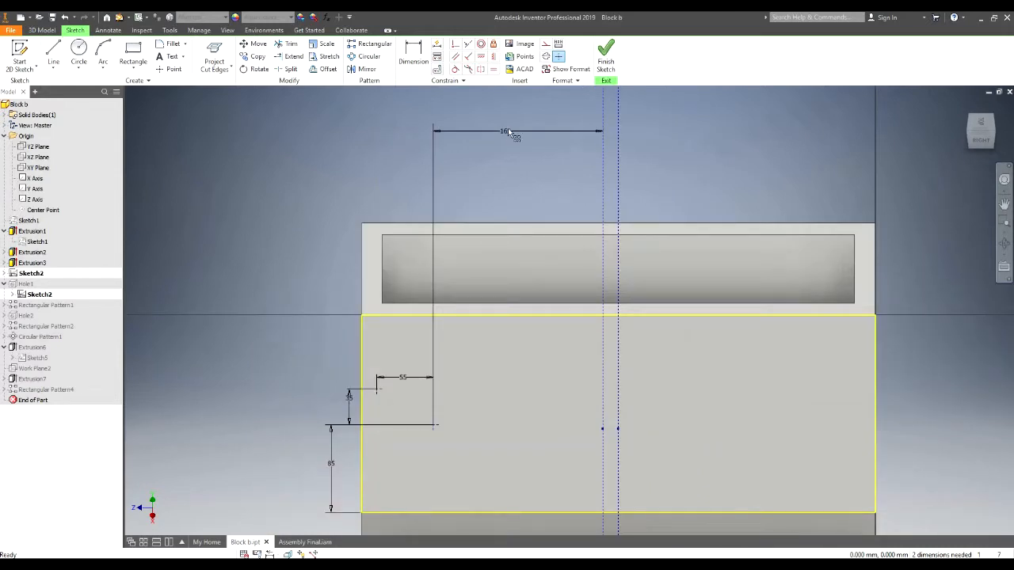
Set the first bore centre's horizontal distance from the construction line back to 160 mm and finish the sketch
{"action": "double_click", "coordinate": [504, 131]}
{"action": "type", "text": "160"}
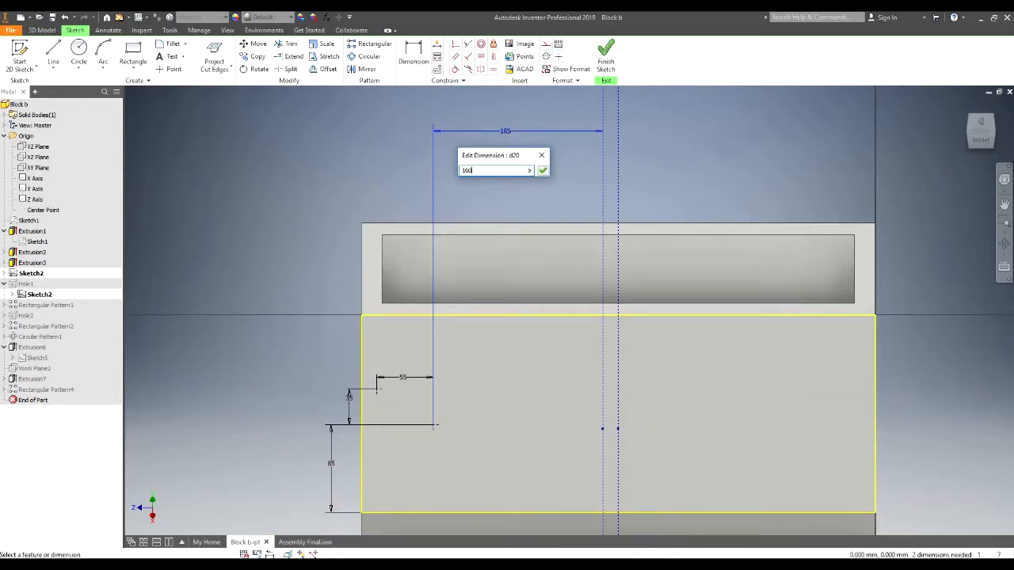
{"action": "key", "text": "Return"}
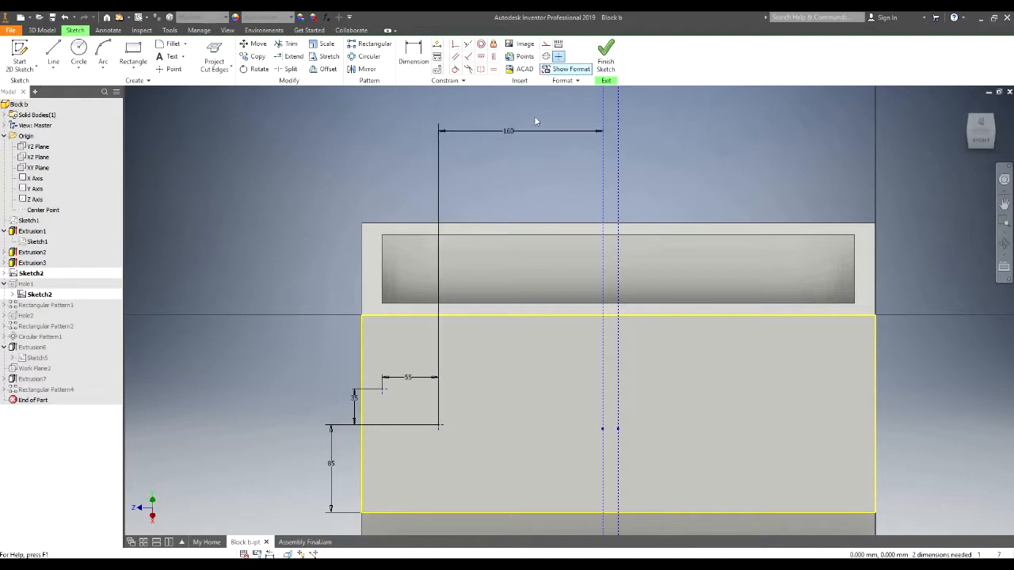
{"action": "mouse_move", "coordinate": [566, 238]}
{"action": "middle_mouse_down", "text": "shift"}
{"action": "mouse_move", "coordinate": [563, 211]}
{"action": "mouse_move", "coordinate": [583, 234]}
{"action": "mouse_move", "coordinate": [566, 227]}
{"action": "mouse_move", "coordinate": [573, 198]}
{"action": "mouse_move", "coordinate": [586, 202]}
{"action": "middle_mouse_up", "text": "shift"}
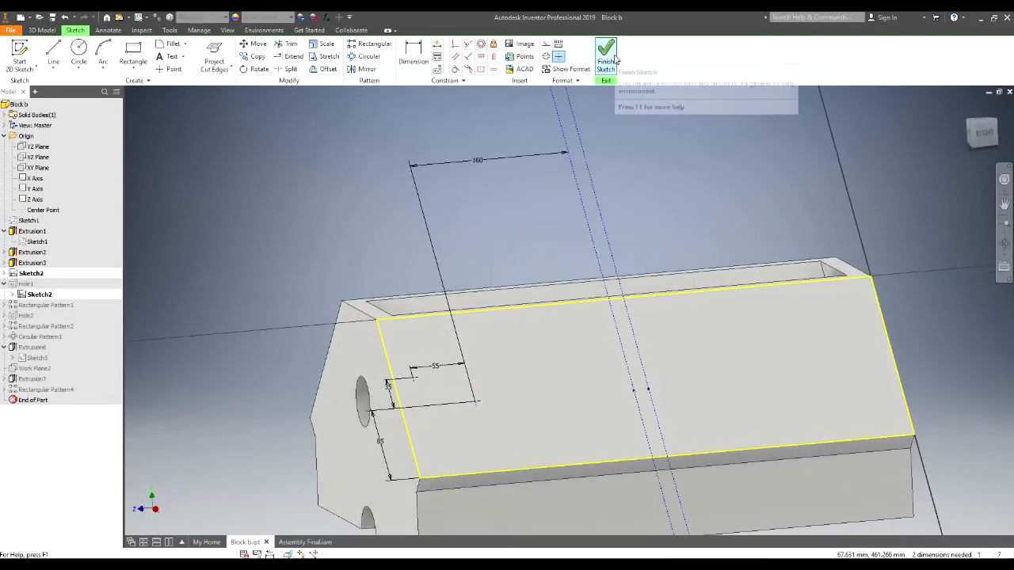
{"action": "left_click", "coordinate": [606, 57]}
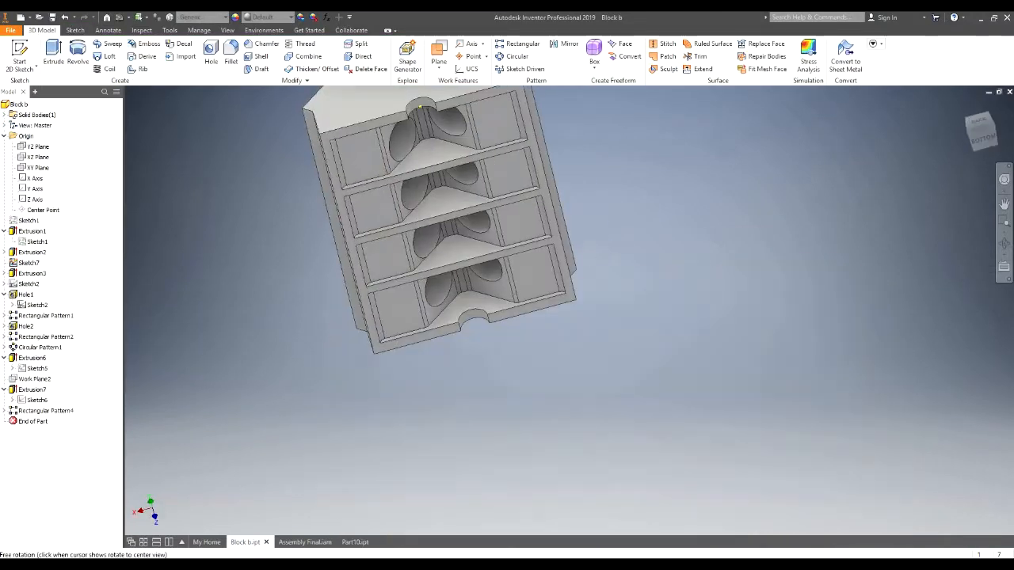
Roll the part history back to just before the rectangular pattern of the internal web
{"action": "middle_click_drag", "start_coordinate": [450, 240], "coordinate": [439, 233], "text": "shift"}
{"action": "scroll", "coordinate": [433, 228], "scroll_direction": "up", "scroll_amount": 5}
{"action": "scroll", "coordinate": [433, 228], "scroll_direction": "down", "scroll_amount": 3}
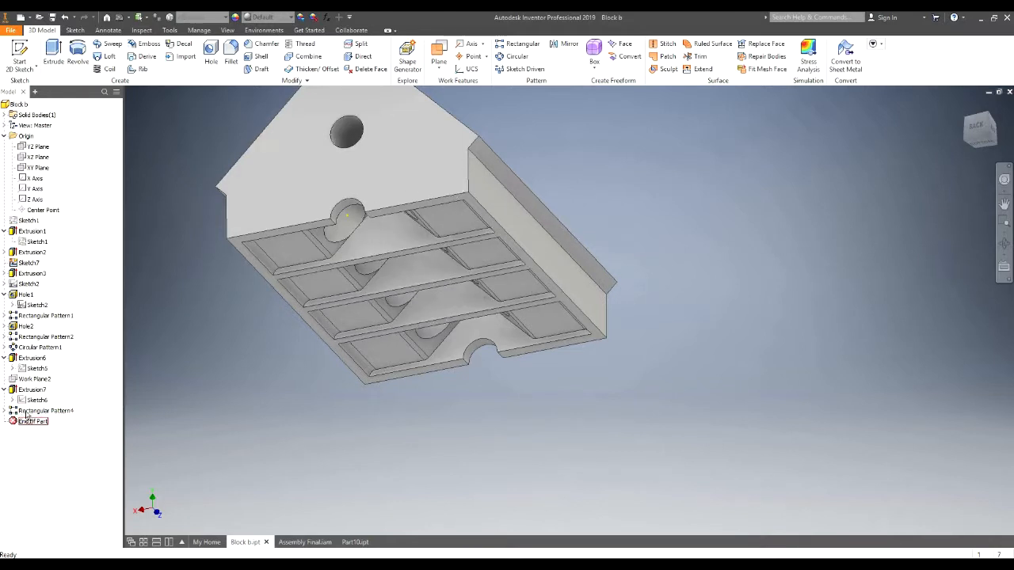
{"action": "left_click_drag", "start_coordinate": [29, 413], "coordinate": [30, 409]}
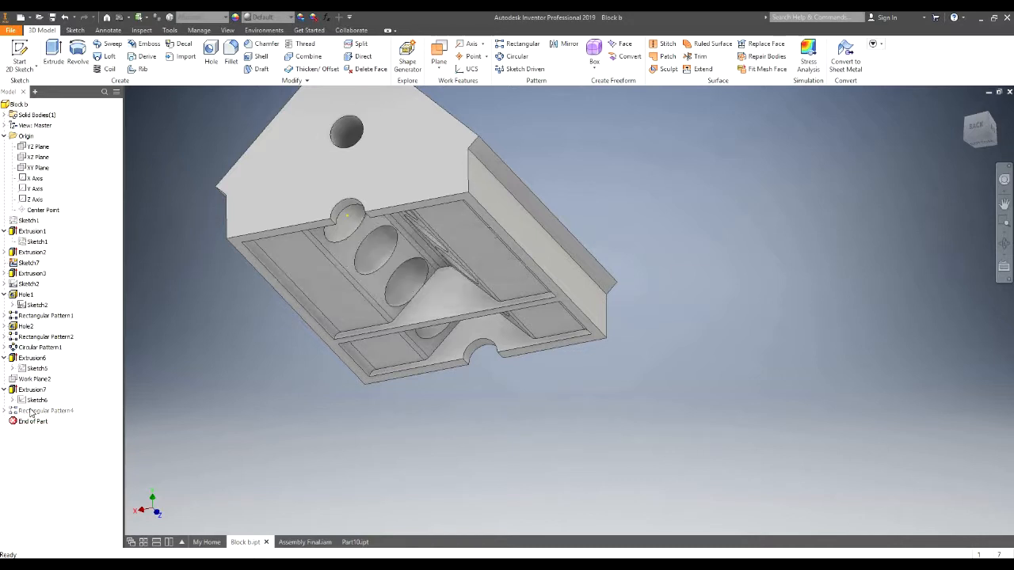
Edit the web's sketch in sliced view, draw a 65 mm diameter circle centred on the sketch origin, and finish the sketch
{"action": "double_click", "coordinate": [39, 400]}
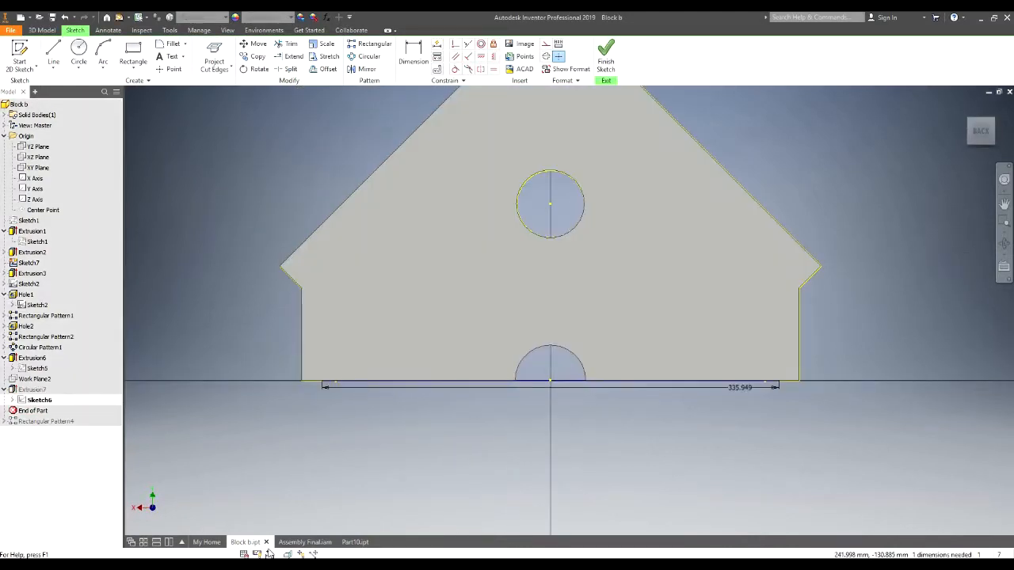
{"action": "left_click", "coordinate": [288, 553]}
{"action": "scroll", "coordinate": [576, 354], "scroll_direction": "down", "scroll_amount": 3}
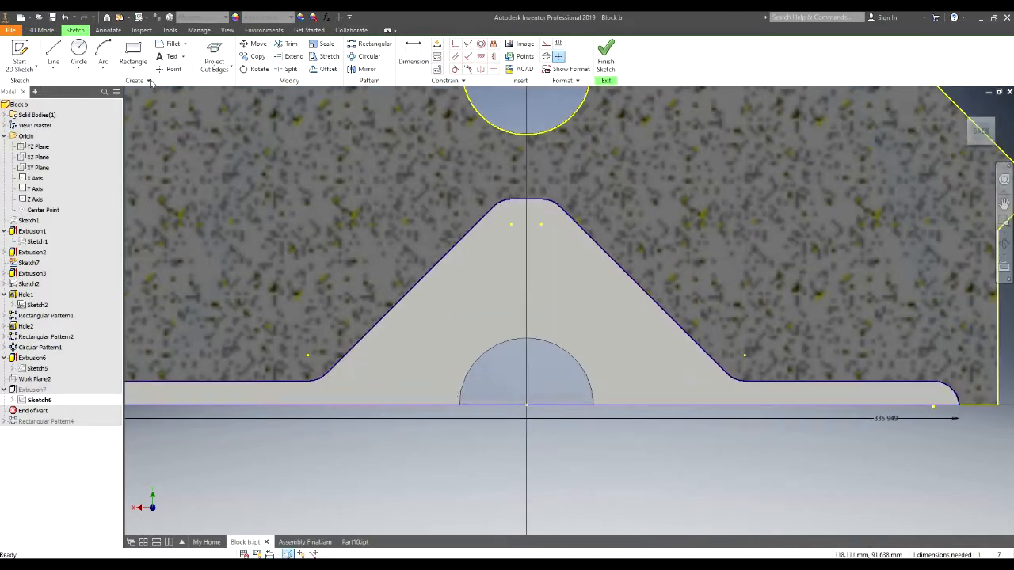
{"action": "left_click", "coordinate": [78, 54]}
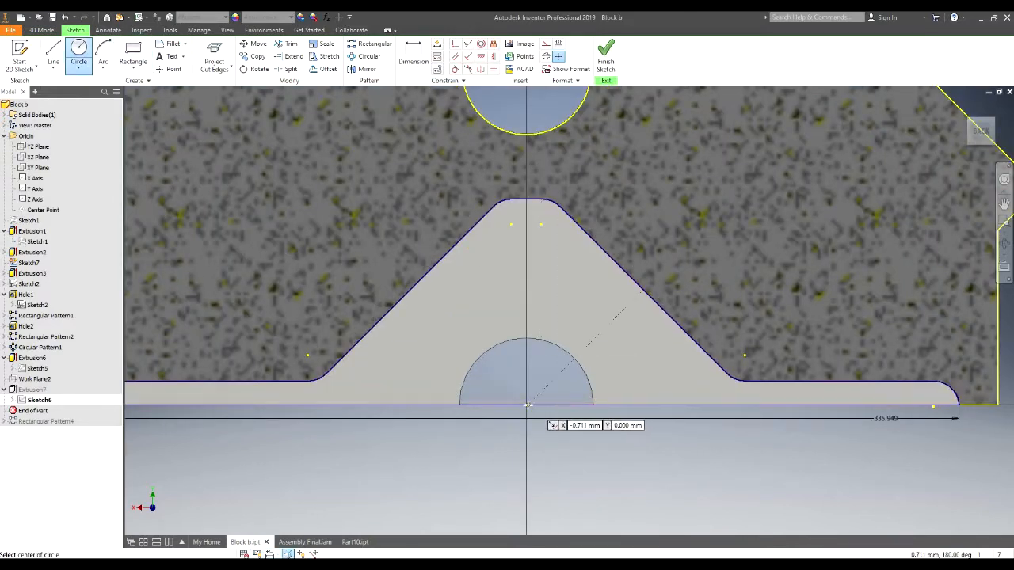
{"action": "left_click", "coordinate": [527, 405]}
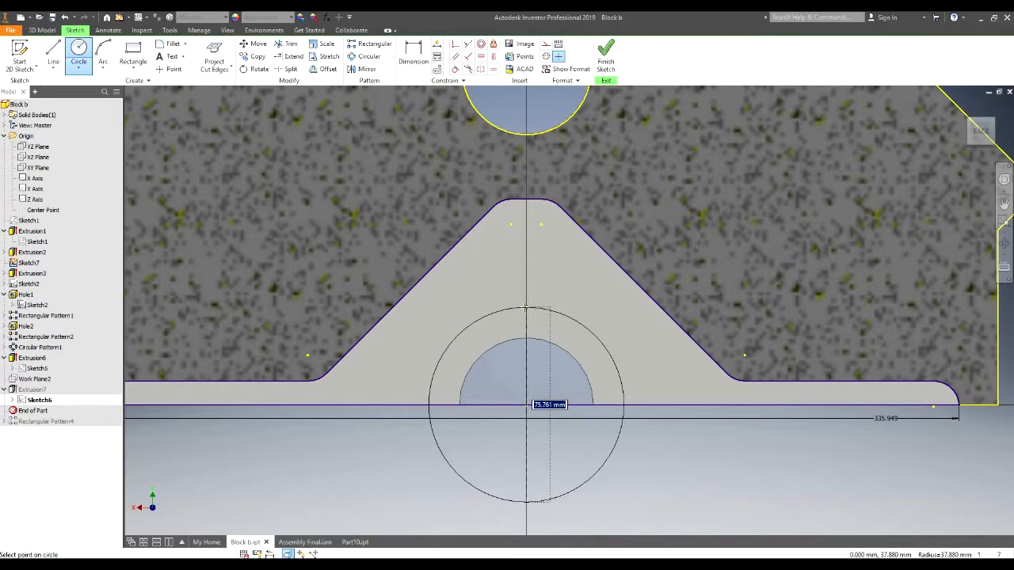
{"action": "type", "text": "65"}
{"action": "key", "text": "Return"}
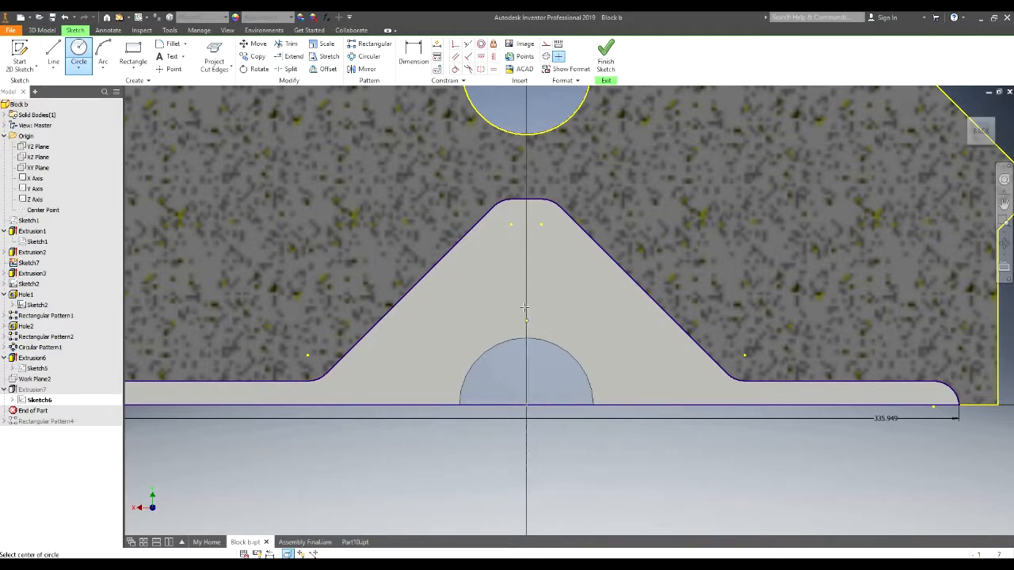
{"action": "key", "text": "Escape"}
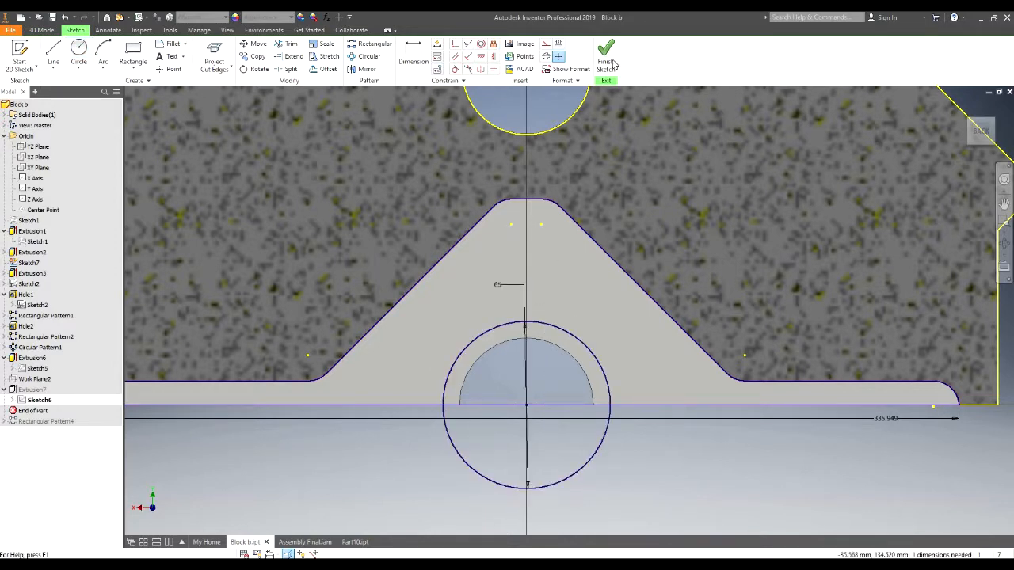
{"action": "left_click", "coordinate": [608, 62]}
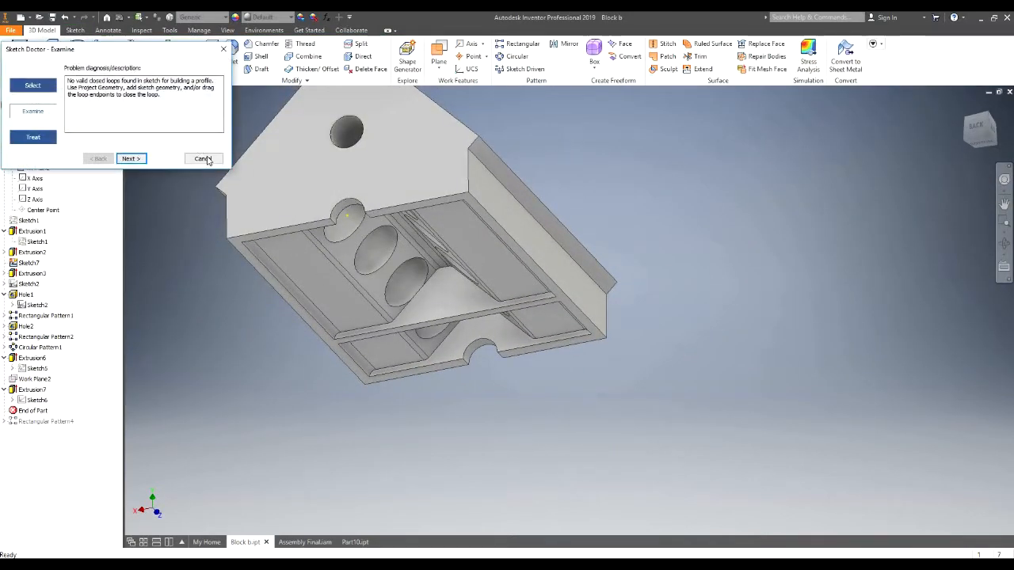
Dismiss the sketch diagnosis and make the web's sketch visible
{"action": "left_click", "coordinate": [203, 158]}
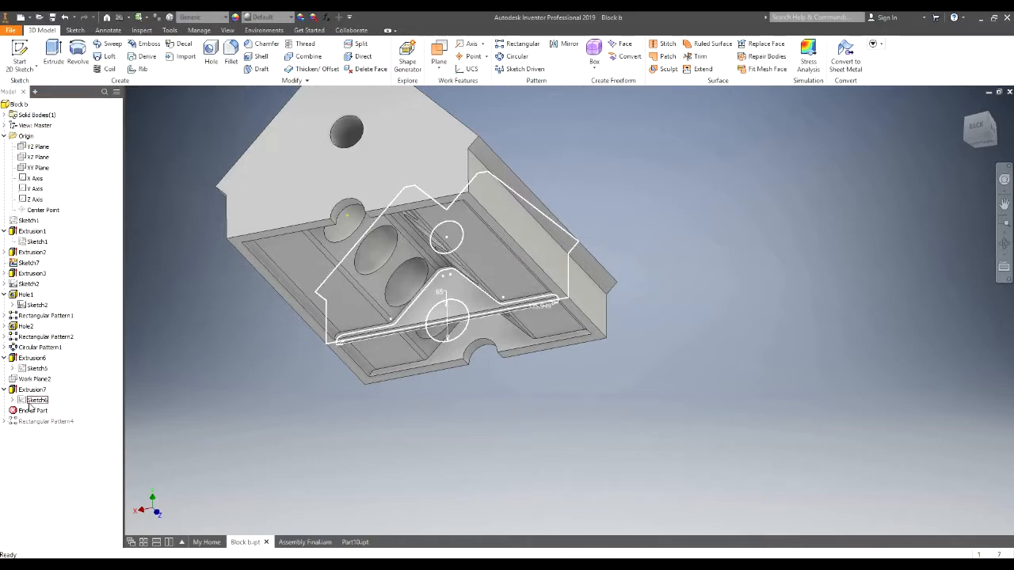
{"action": "right_click", "coordinate": [32, 404]}
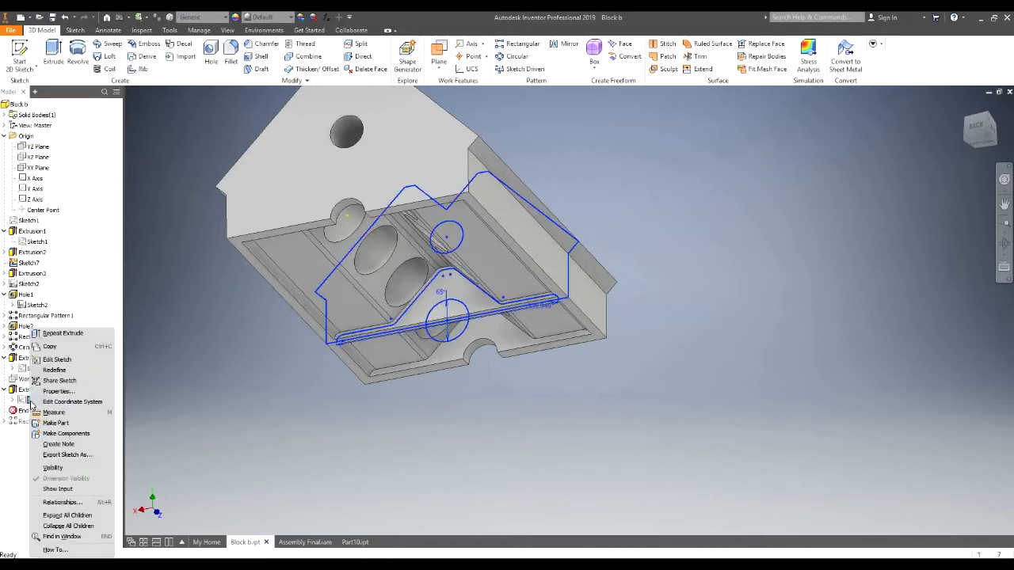
{"action": "left_click", "coordinate": [52, 467]}
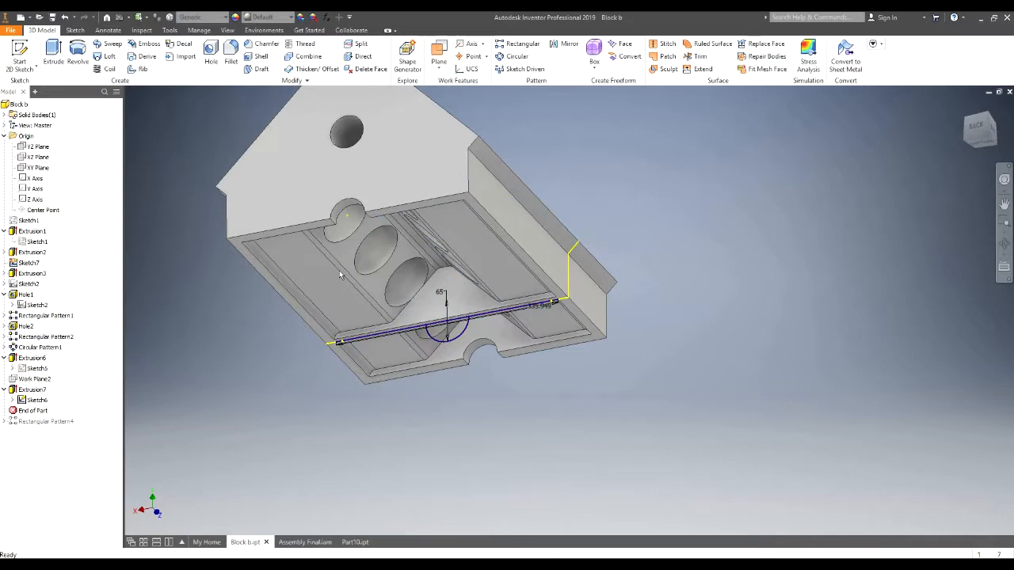
Start an Extrude of the 65 mm circle on the internal web and set it to cut
{"action": "left_click", "coordinate": [54, 53]}
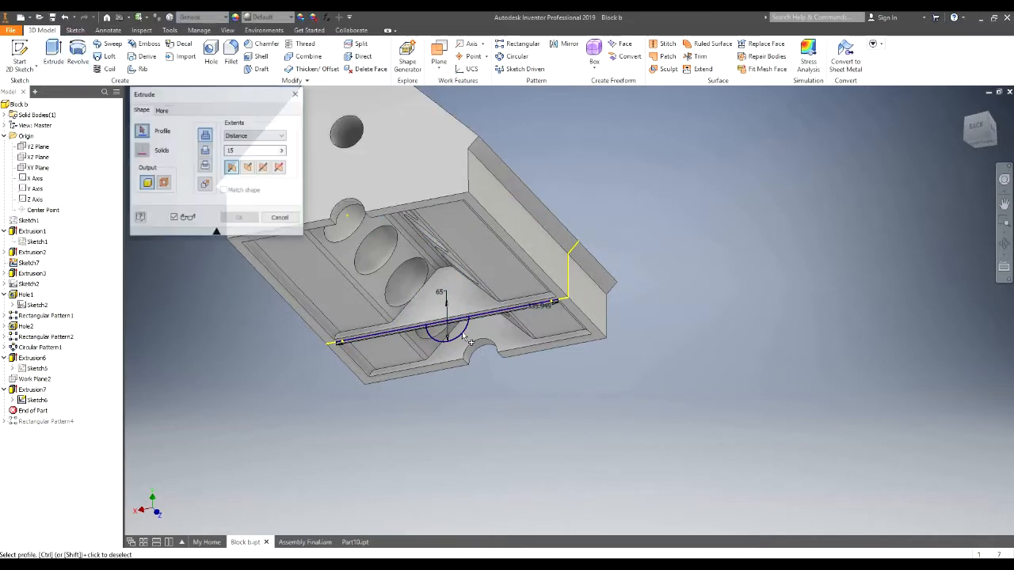
{"action": "left_click", "coordinate": [461, 332]}
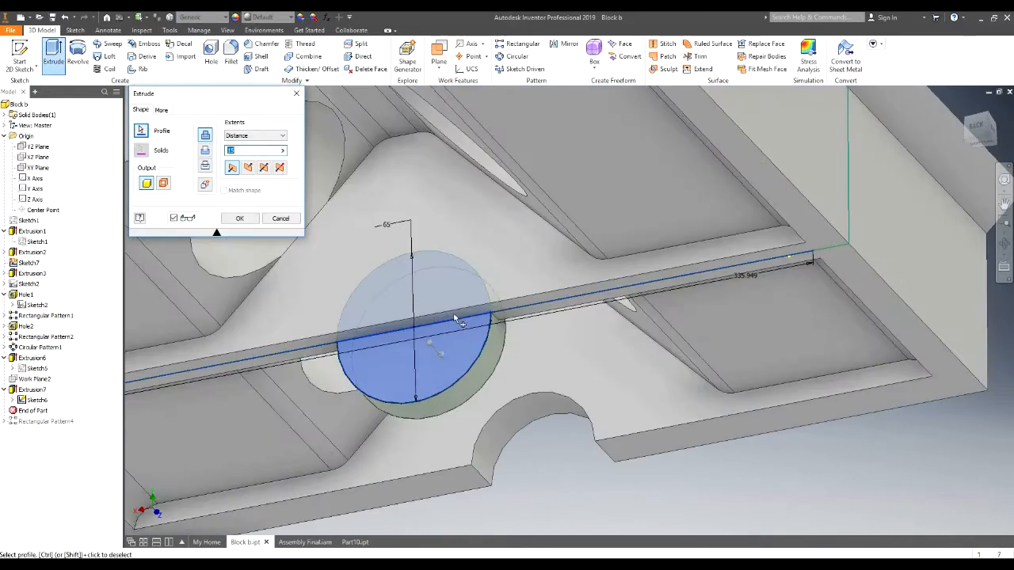
{"action": "scroll", "coordinate": [461, 332], "scroll_direction": "up", "scroll_amount": 5}
{"action": "left_click", "coordinate": [263, 168]}
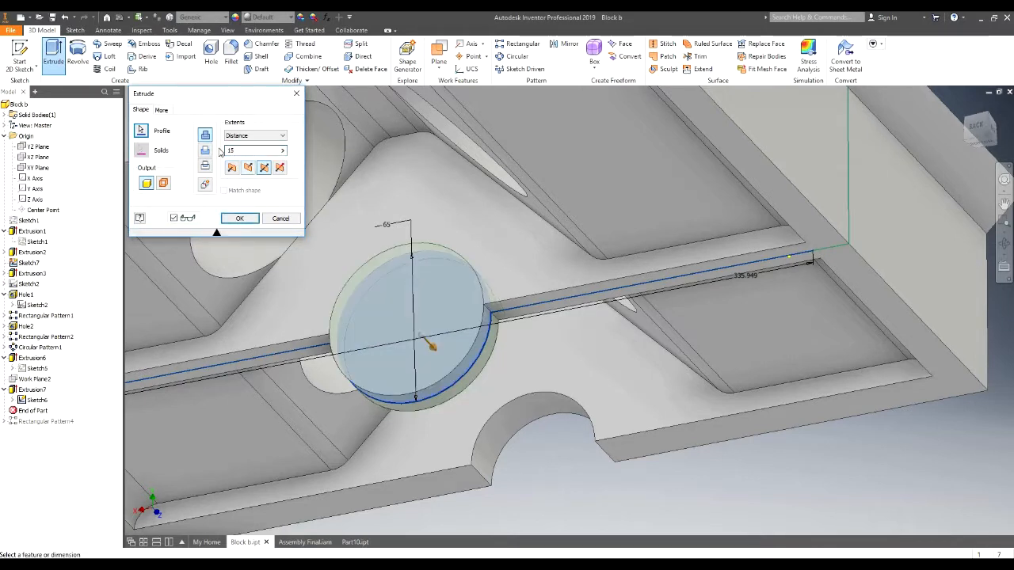
{"action": "left_click", "coordinate": [206, 149]}
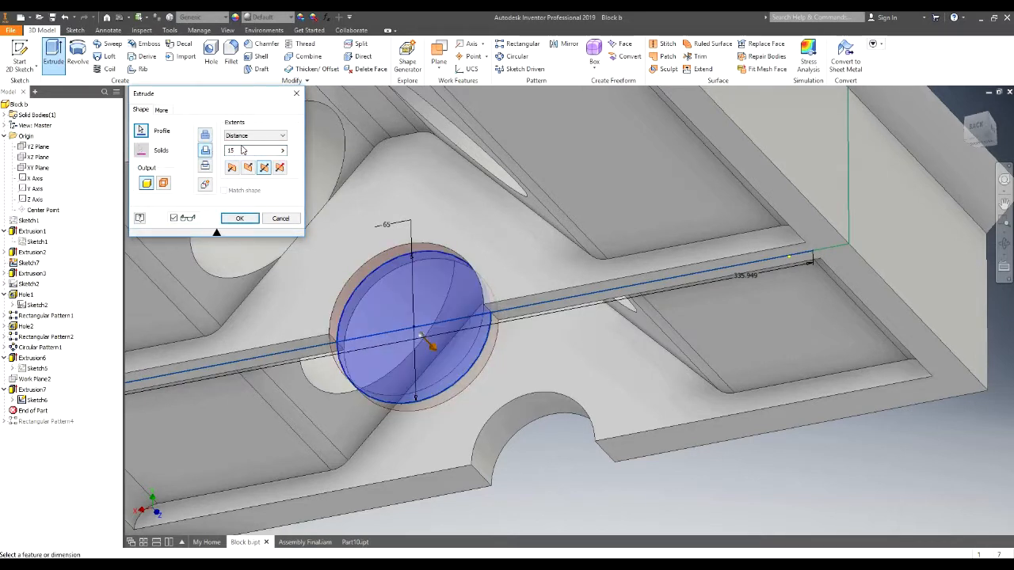
Set the cut's extents to Between, choose the web's two faces as limits and create the circular cutout
{"action": "left_click", "coordinate": [266, 137]}
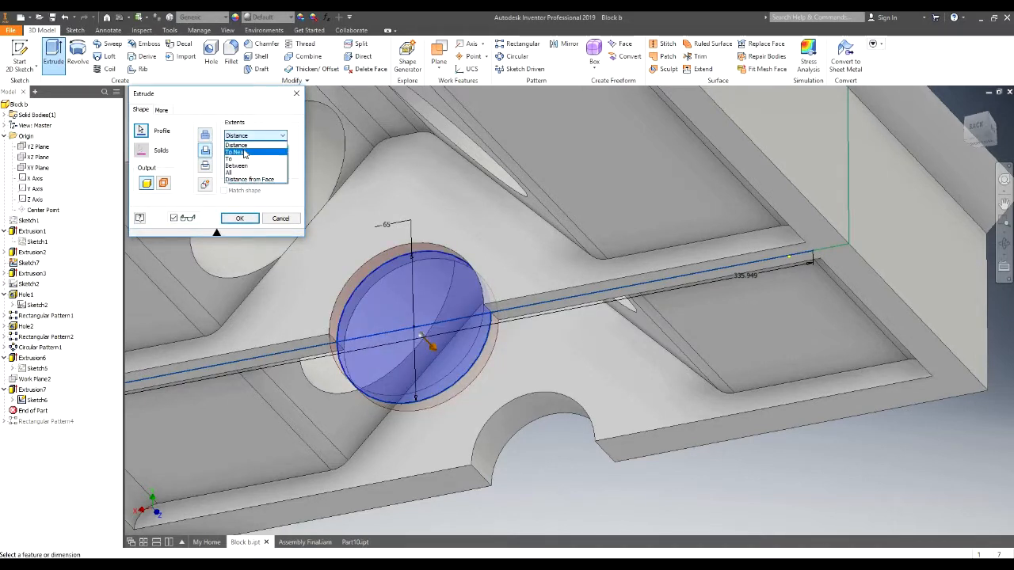
{"action": "left_click", "coordinate": [245, 153]}
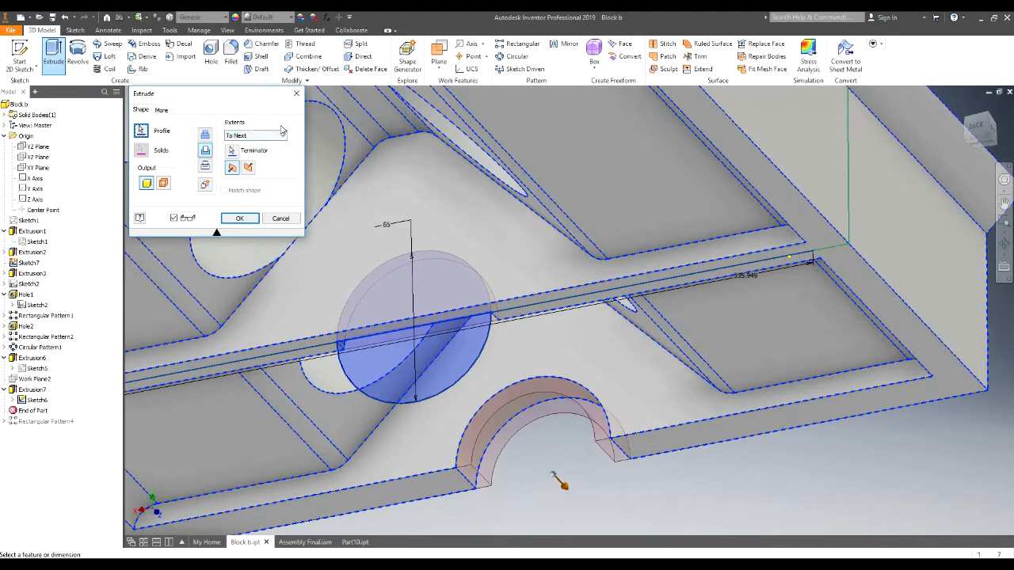
{"action": "left_click", "coordinate": [278, 137]}
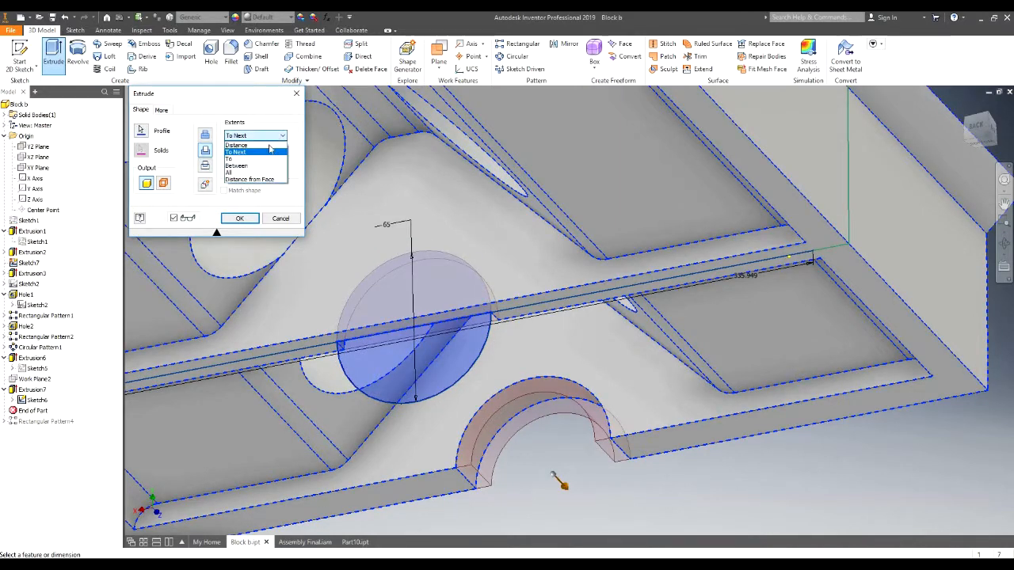
{"action": "left_click", "coordinate": [498, 219]}
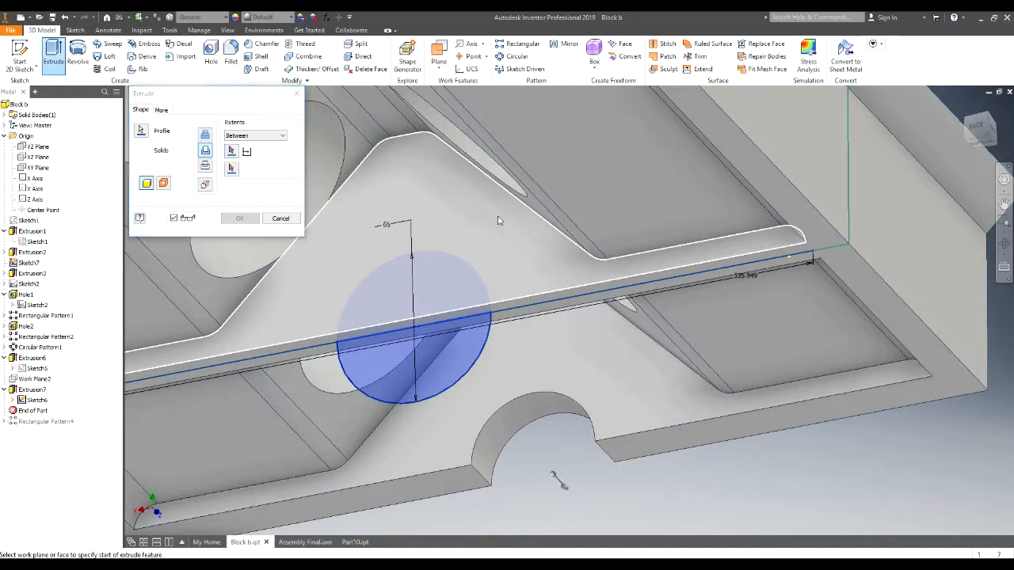
{"action": "middle_click_drag", "start_coordinate": [594, 150], "coordinate": [583, 231], "text": "shift"}
{"action": "scroll", "coordinate": [587, 224], "scroll_direction": "up", "scroll_amount": 4}
{"action": "scroll", "coordinate": [644, 198], "scroll_direction": "down", "scroll_amount": 3}
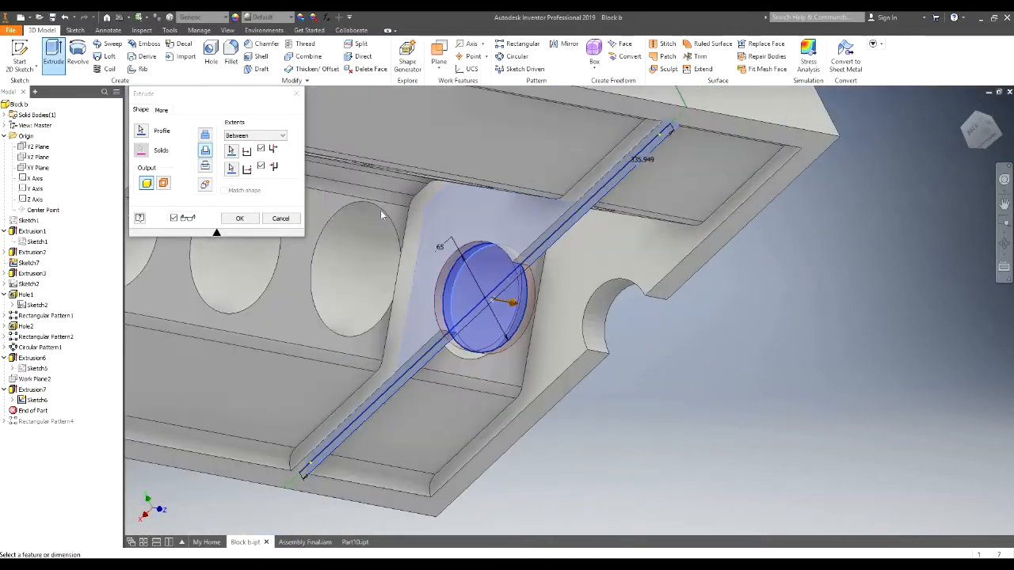
{"action": "left_click", "coordinate": [240, 219]}
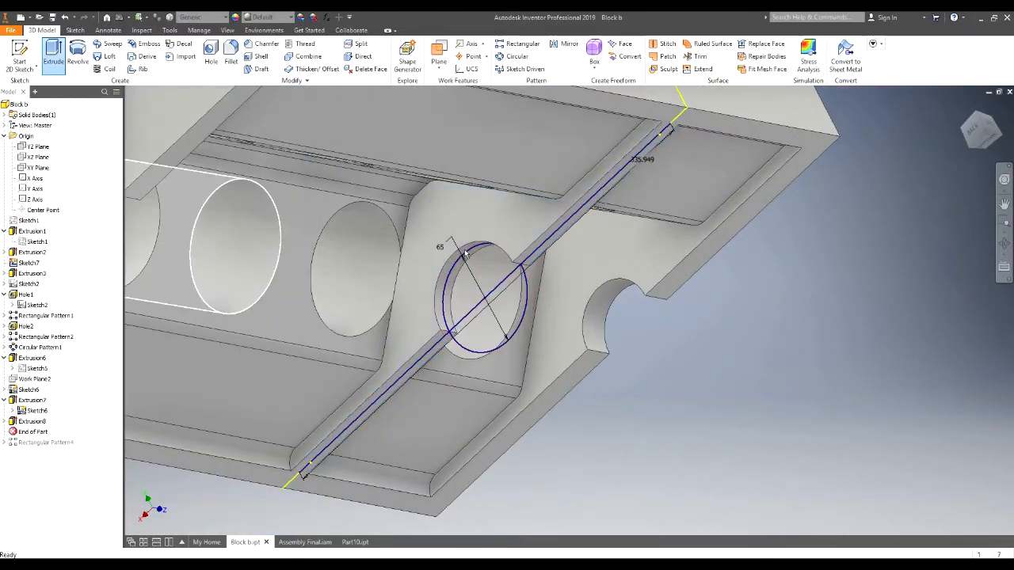
Roll the part history forward to the end and add the circular cutout to the web's rectangular pattern
{"action": "scroll", "coordinate": [462, 248], "scroll_direction": "up", "scroll_amount": 4}
{"action": "middle_click_drag", "start_coordinate": [462, 248], "coordinate": [420, 216], "text": "shift"}
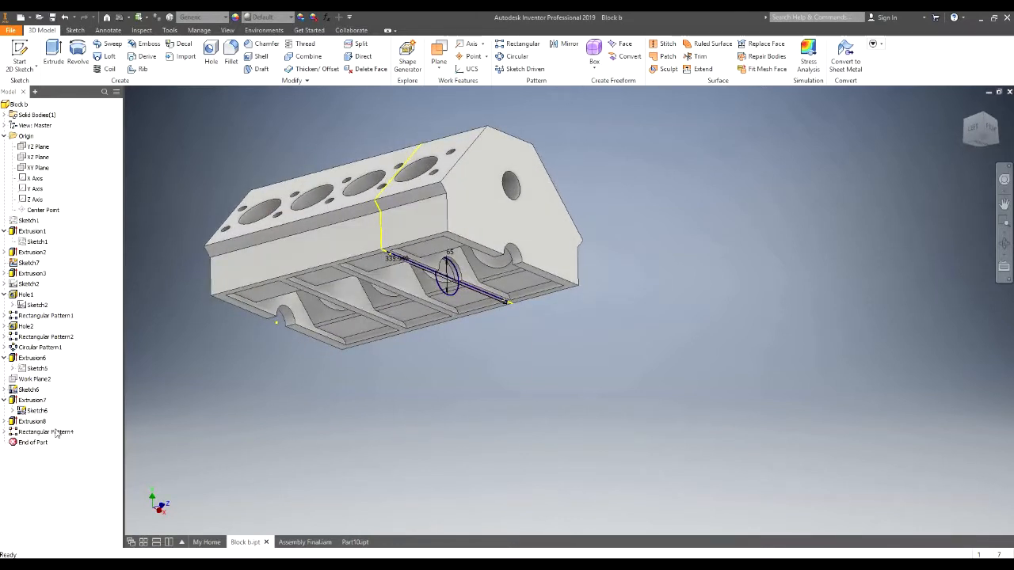
{"action": "double_click", "coordinate": [45, 432]}
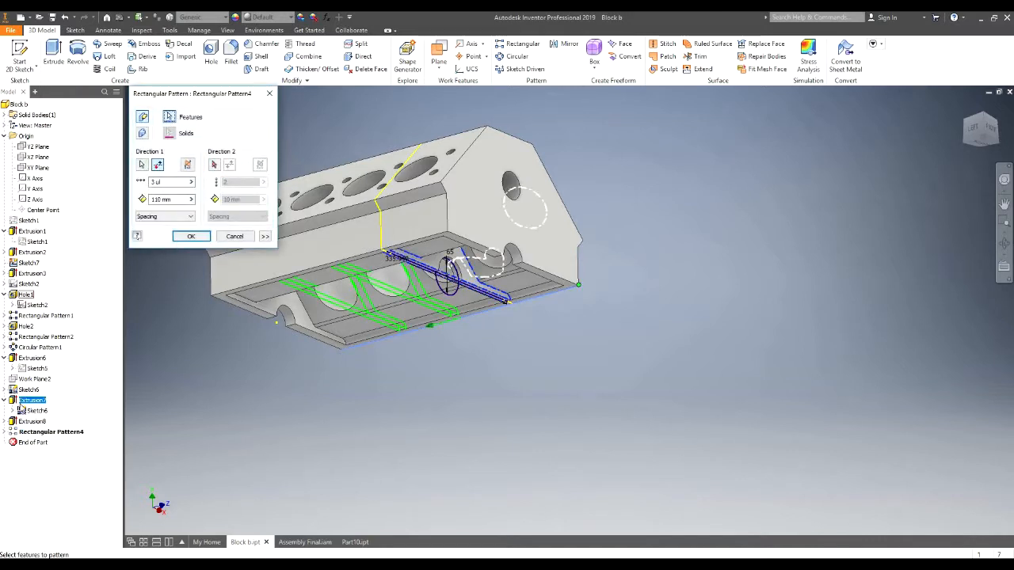
{"action": "left_click", "coordinate": [32, 422]}
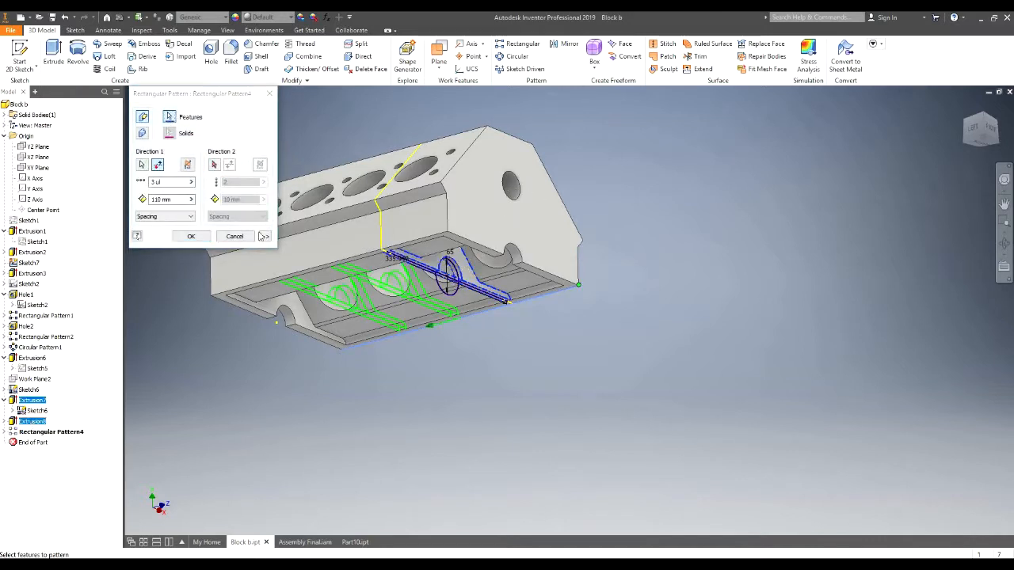
{"action": "left_click", "coordinate": [192, 240]}
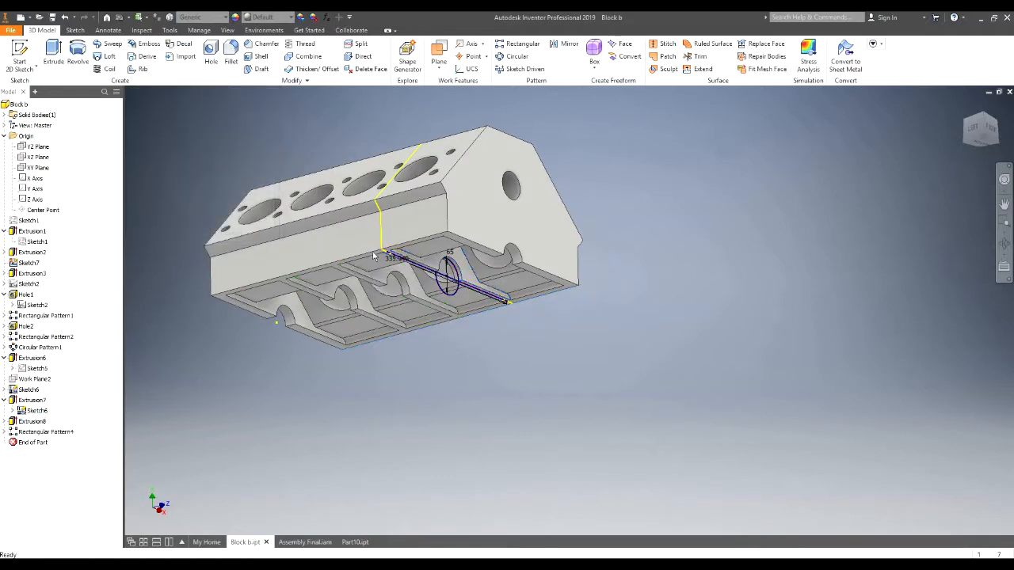
Hide the web's sketch with the 65 mm circle
{"action": "middle_click_drag", "start_coordinate": [375, 254], "coordinate": [546, 208], "text": "shift"}
{"action": "scroll", "coordinate": [494, 195], "scroll_direction": "down", "scroll_amount": 3}
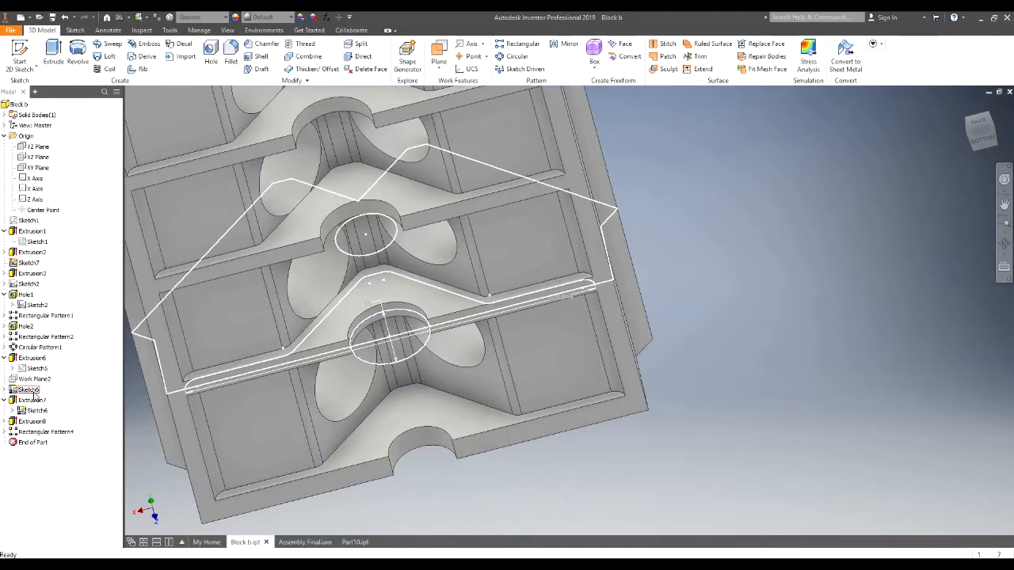
{"action": "middle_click_drag", "start_coordinate": [500, 237], "coordinate": [503, 285], "text": "shift"}
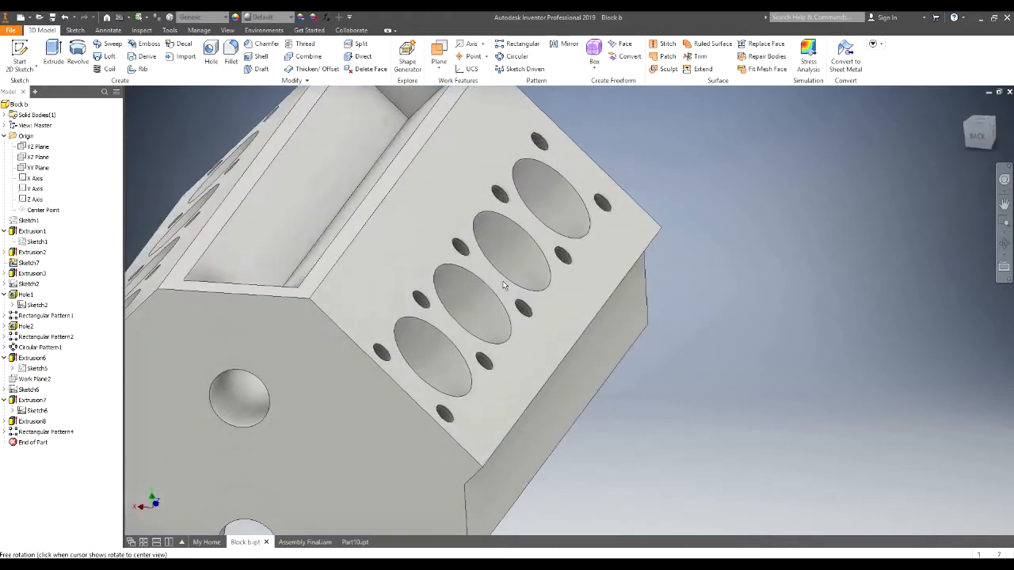
{"action": "scroll", "coordinate": [501, 284], "scroll_direction": "up", "scroll_amount": 4}
{"action": "scroll", "coordinate": [427, 306], "scroll_direction": "down", "scroll_amount": 3}
{"action": "middle_click_drag", "start_coordinate": [432, 284], "coordinate": [538, 258]}
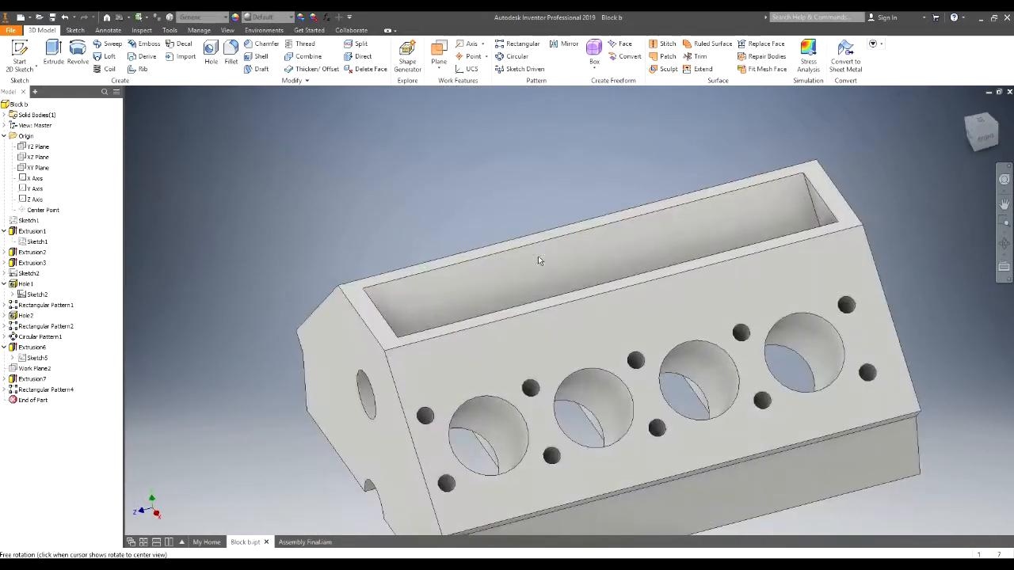
Apply the Steel - Polished appearance to the engine block
{"action": "left_click", "coordinate": [292, 17]}
{"action": "scroll", "coordinate": [280, 150], "scroll_direction": "down", "scroll_amount": 3}
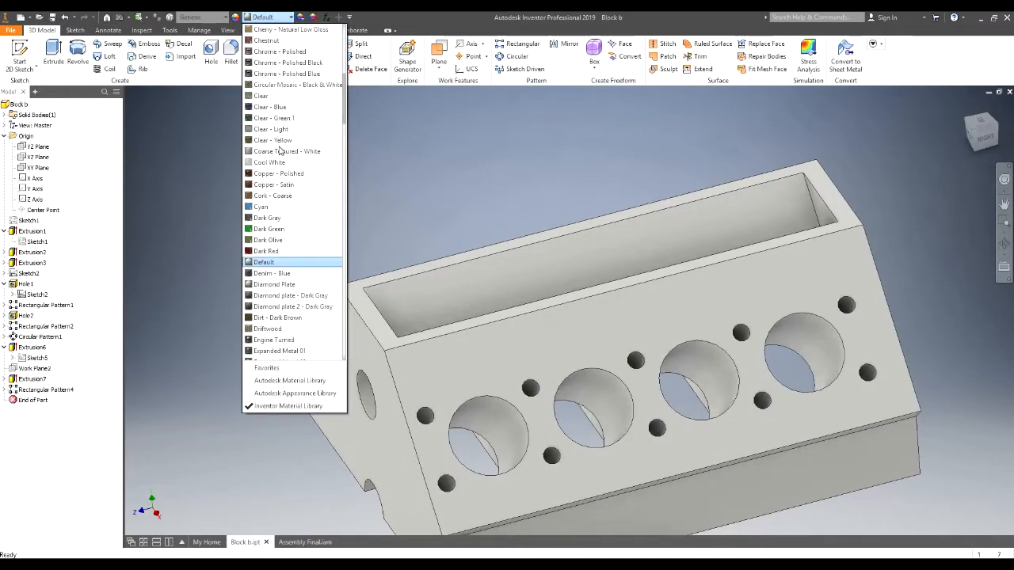
{"action": "scroll", "coordinate": [313, 200], "scroll_direction": "down", "scroll_amount": 10}
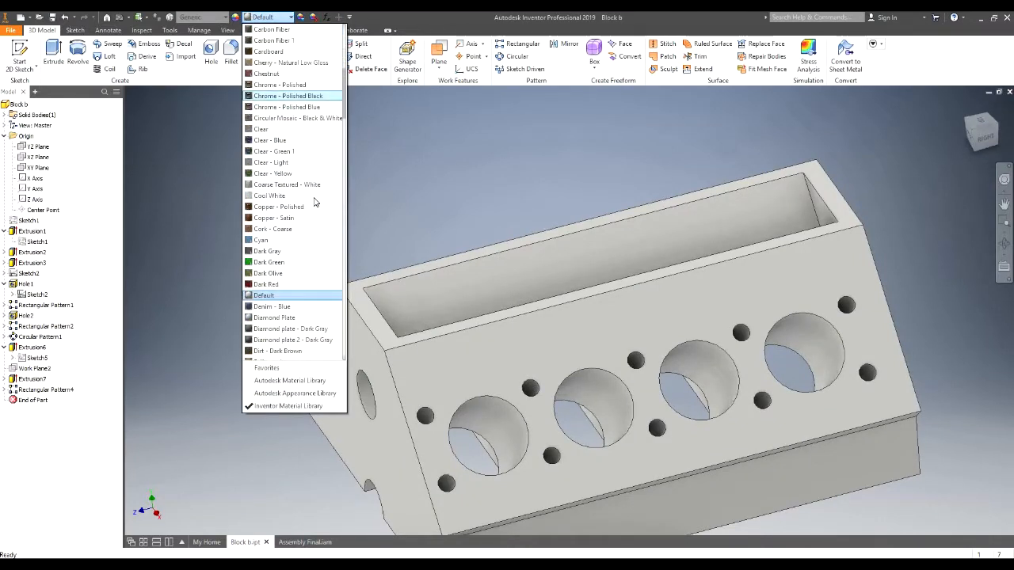
{"action": "scroll", "coordinate": [314, 203], "scroll_direction": "down", "scroll_amount": 20}
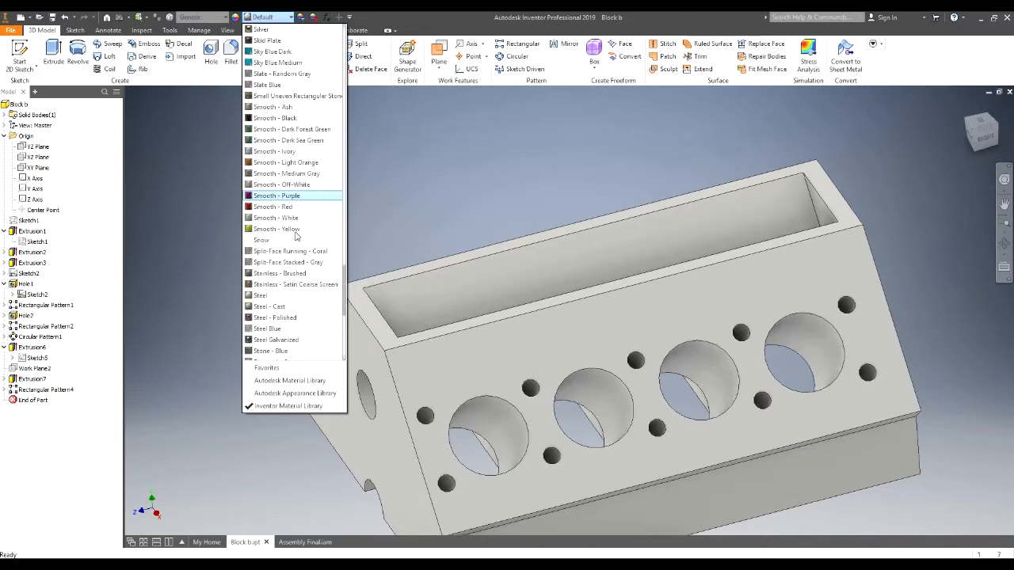
{"action": "left_click", "coordinate": [284, 317]}
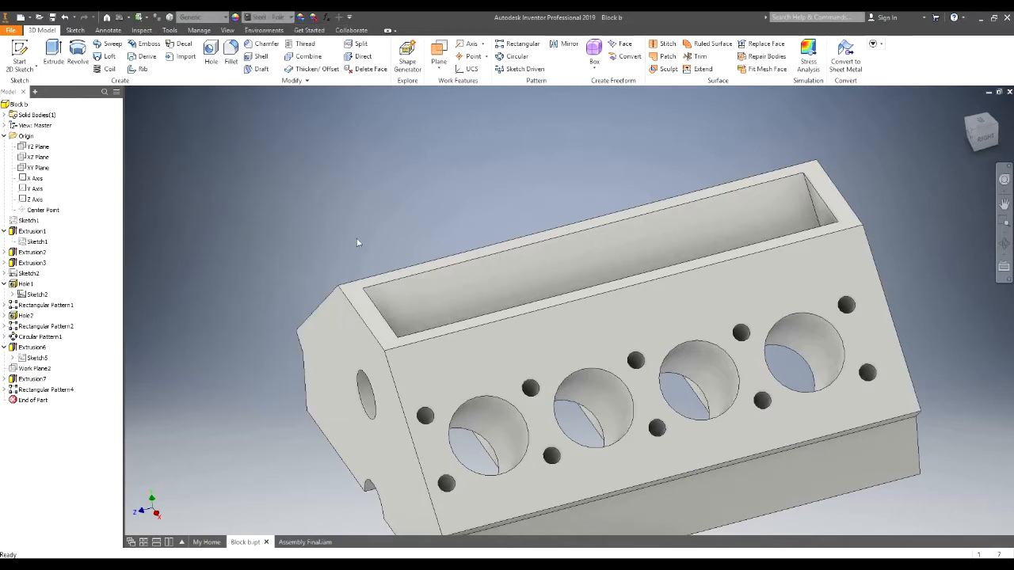
Examine the block's cylinder bores, tapped holes, top opening, end faces and webbed underside from several angles
{"action": "scroll", "coordinate": [361, 317], "scroll_direction": "up", "scroll_amount": 3}
{"action": "middle_click_drag", "start_coordinate": [450, 285], "coordinate": [601, 259], "text": "shift"}
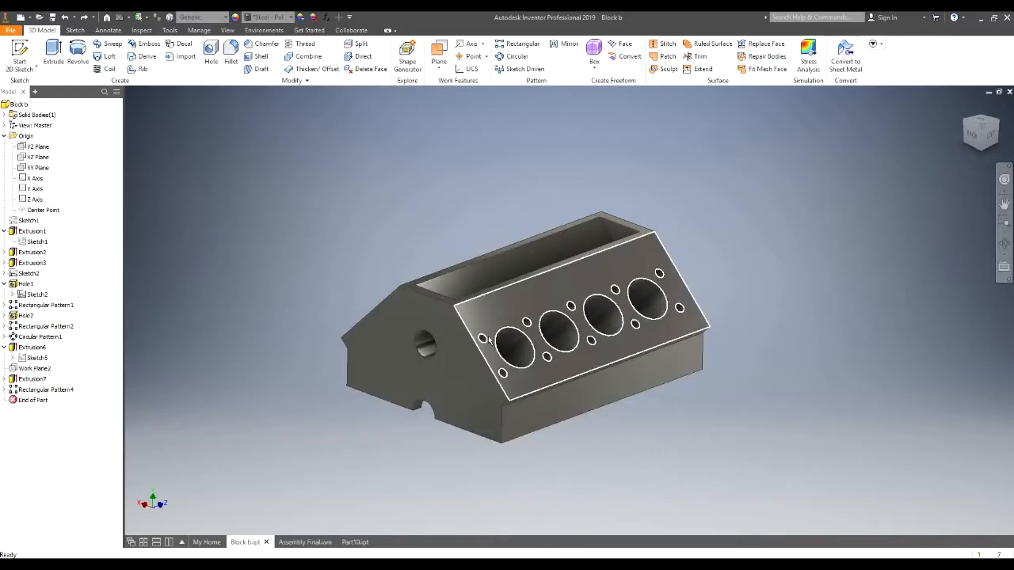
{"action": "scroll", "coordinate": [511, 298], "scroll_direction": "up", "scroll_amount": 4}
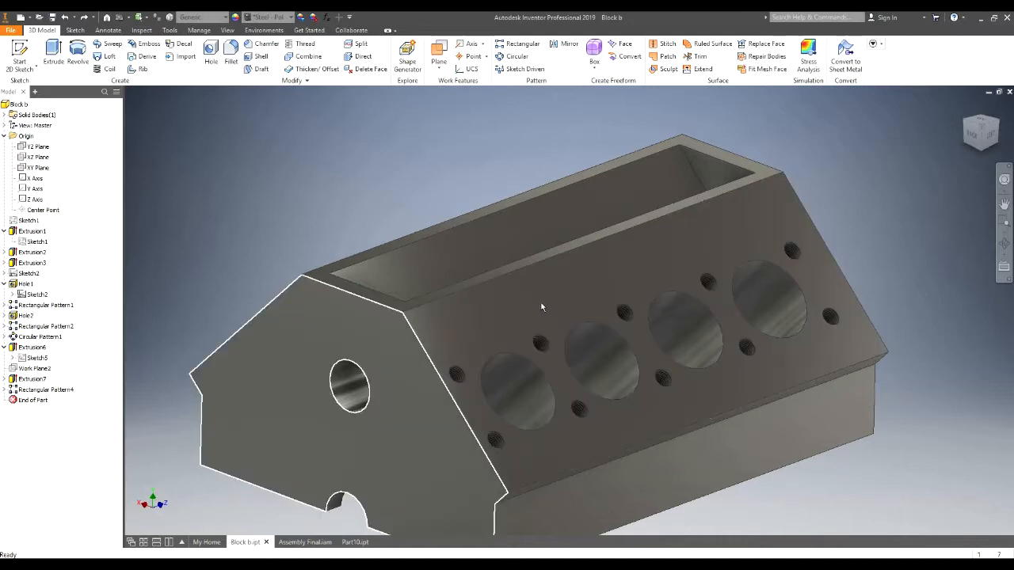
{"action": "scroll", "coordinate": [468, 333], "scroll_direction": "up", "scroll_amount": 2}
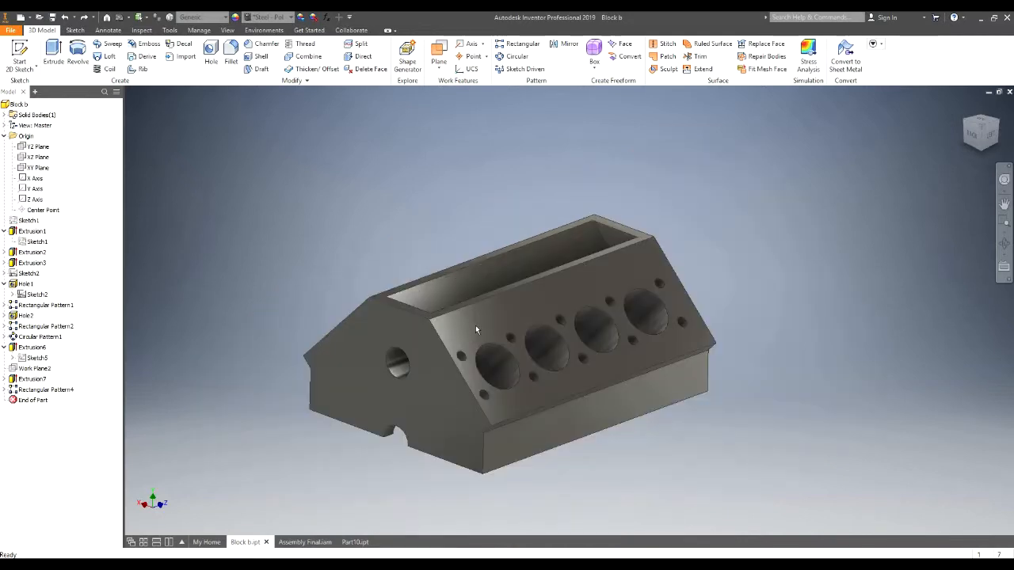
{"action": "scroll", "coordinate": [475, 328], "scroll_direction": "down", "scroll_amount": 3}
{"action": "middle_click_drag", "start_coordinate": [454, 323], "coordinate": [476, 318], "text": "shift"}
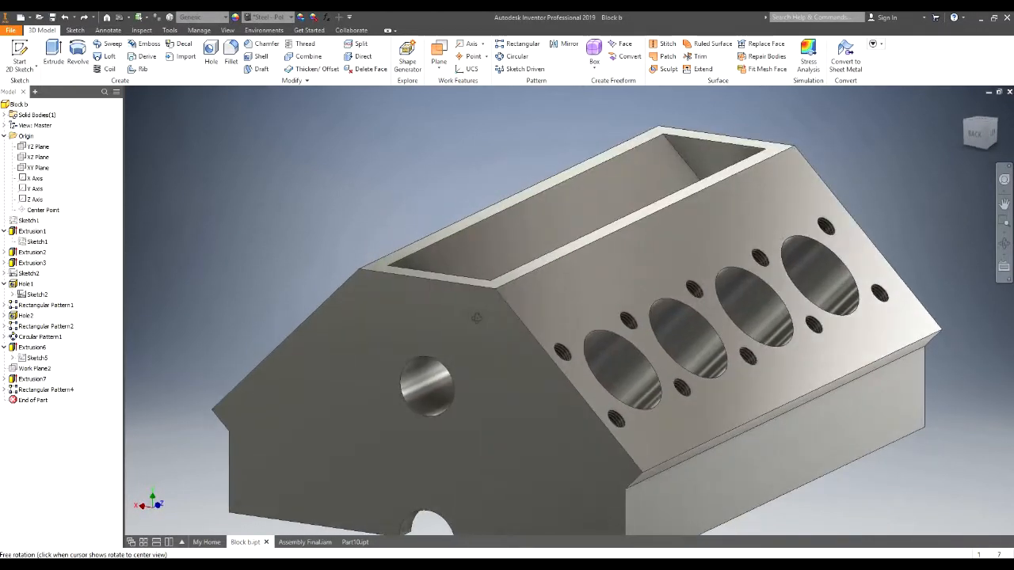
{"action": "middle_click_drag", "start_coordinate": [598, 301], "coordinate": [515, 298], "text": "shift"}
{"action": "scroll", "coordinate": [493, 263], "scroll_direction": "up", "scroll_amount": 2}
{"action": "scroll", "coordinate": [412, 230], "scroll_direction": "down", "scroll_amount": 3}
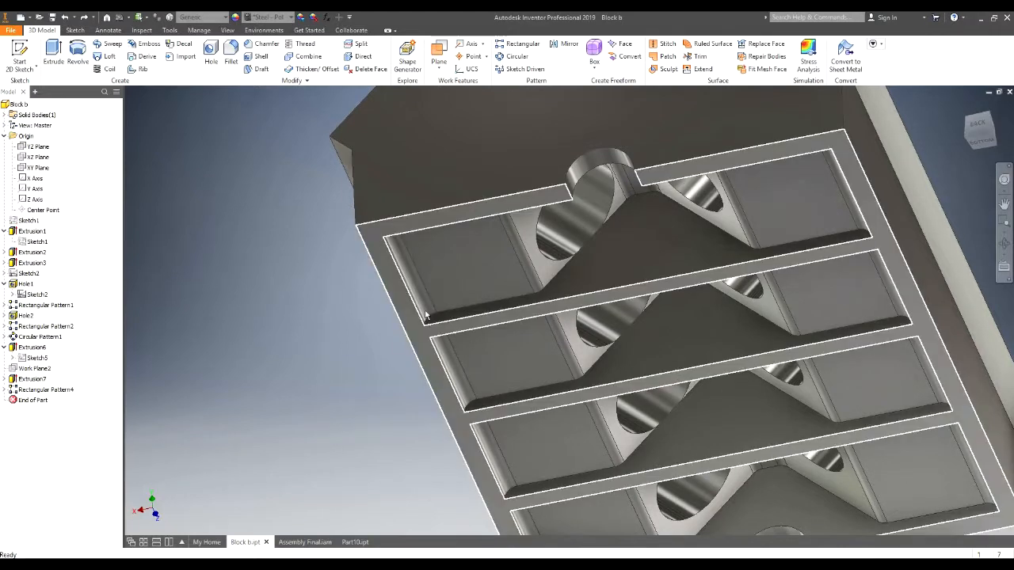
{"action": "scroll", "coordinate": [472, 274], "scroll_direction": "up", "scroll_amount": 4}
{"action": "middle_click_drag", "start_coordinate": [518, 208], "coordinate": [427, 378], "text": "shift"}
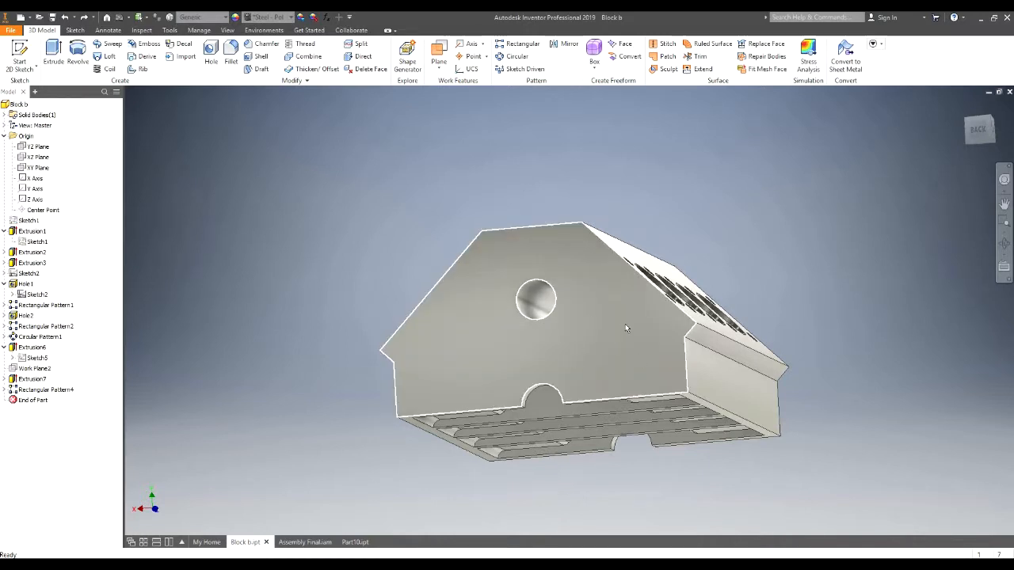
{"action": "middle_click_drag", "start_coordinate": [616, 303], "coordinate": [663, 379], "text": "shift"}
{"action": "scroll", "coordinate": [661, 378], "scroll_direction": "down", "scroll_amount": 4}
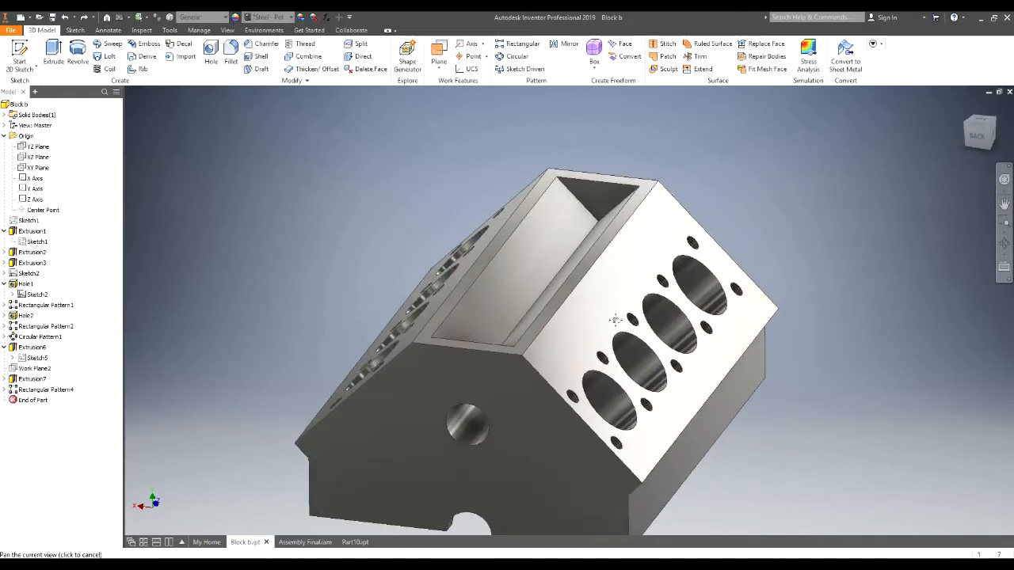
{"action": "scroll", "coordinate": [553, 302], "scroll_direction": "up", "scroll_amount": 2}
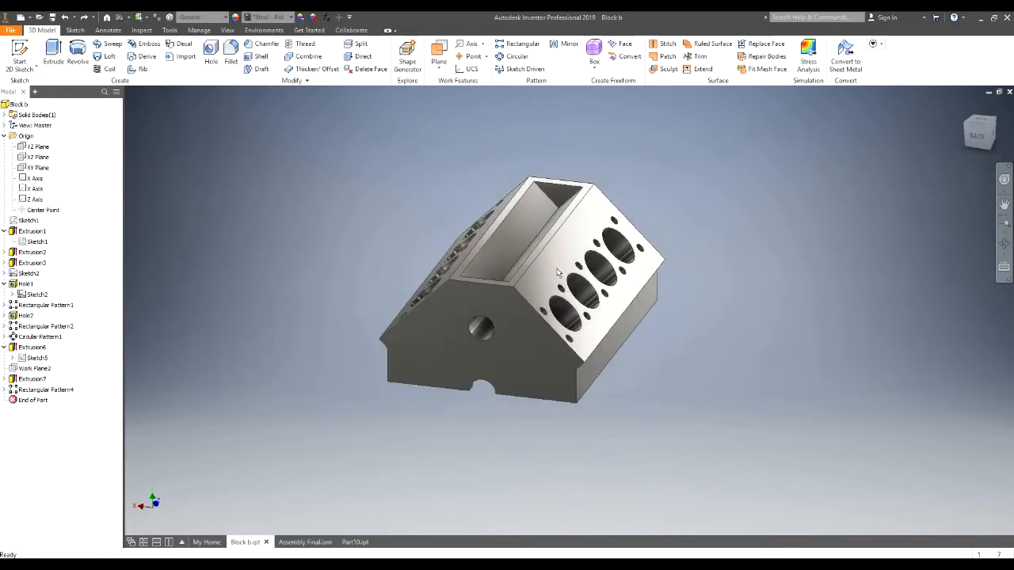
{"action": "scroll", "coordinate": [557, 271], "scroll_direction": "down", "scroll_amount": 4}
{"action": "middle_click_drag", "start_coordinate": [540, 288], "coordinate": [380, 452], "text": "shift"}
View the block with its pistons and crankshaft in Assembly Final, and return to the Block b part
{"action": "left_click", "coordinate": [316, 543]}
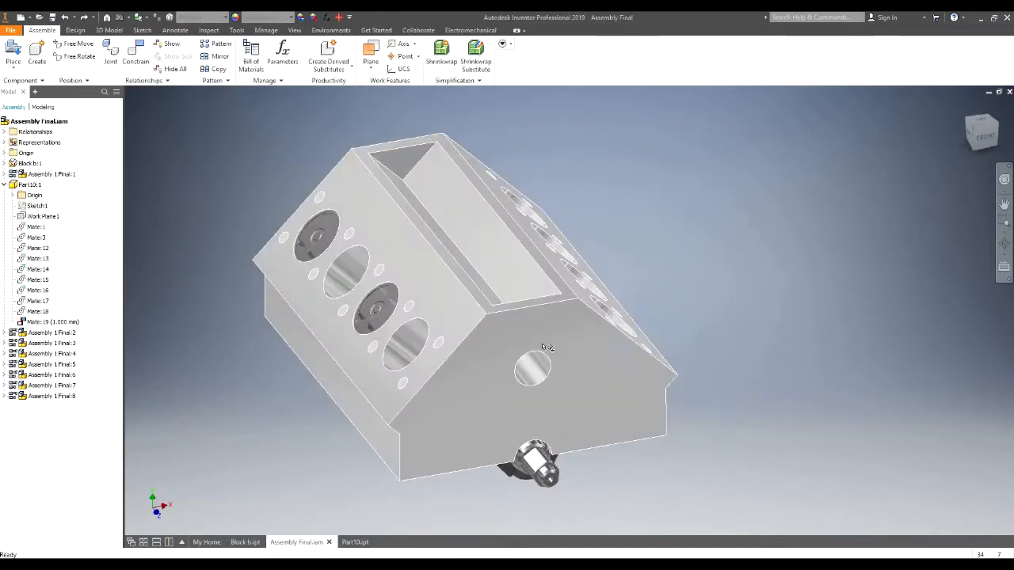
{"action": "middle_click_drag", "start_coordinate": [544, 346], "coordinate": [493, 205], "text": "shift"}
{"action": "middle_click_drag", "start_coordinate": [491, 429], "coordinate": [491, 320], "text": "shift"}
{"action": "left_click", "coordinate": [245, 542]}
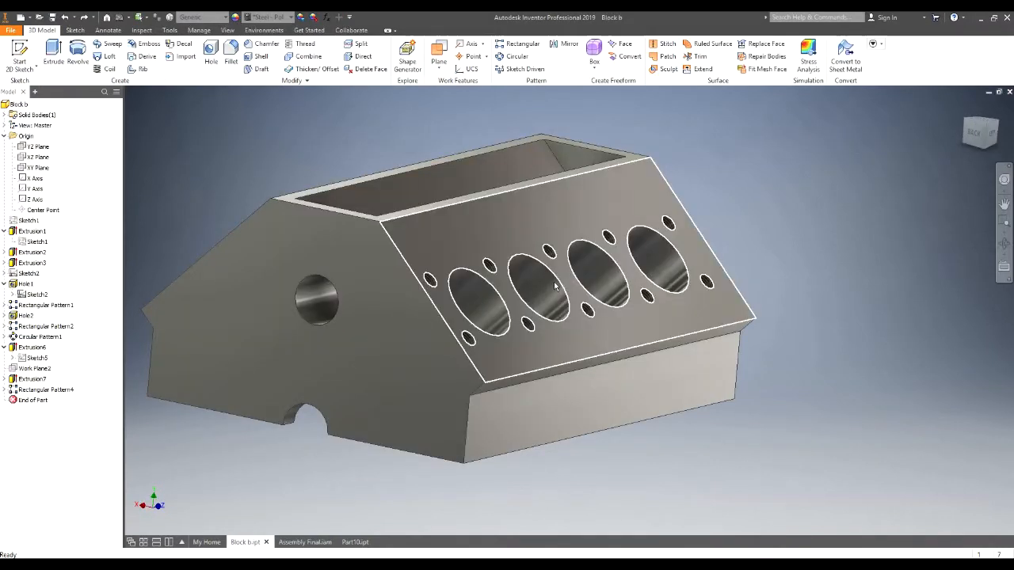
{"action": "middle_click_drag", "start_coordinate": [537, 284], "coordinate": [616, 301]}
{"action": "middle_click_drag", "start_coordinate": [678, 266], "coordinate": [549, 297]}
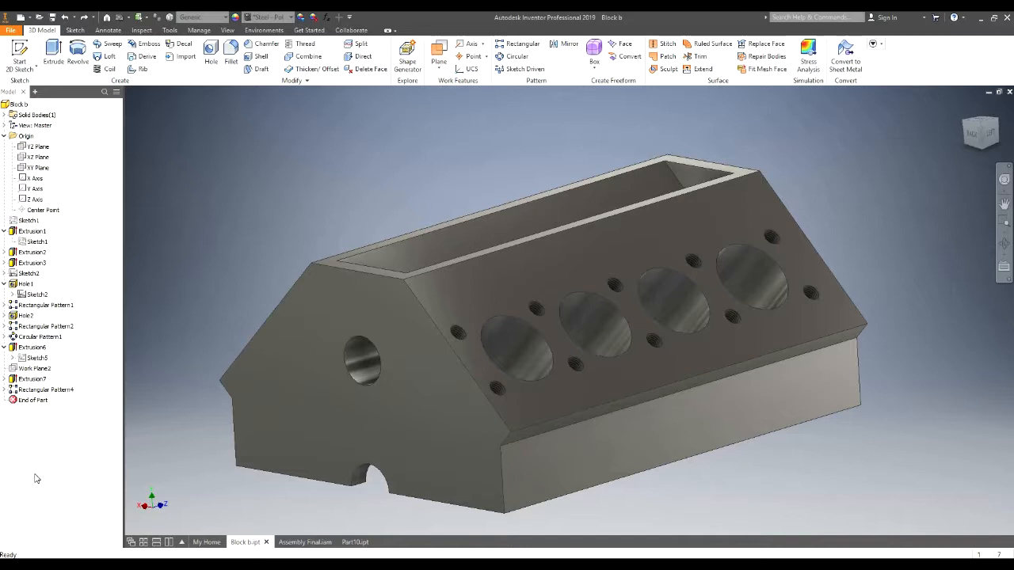
Roll the part history back to just after Extrusion2 and show the whole block
{"action": "scroll", "coordinate": [333, 377], "scroll_direction": "down", "scroll_amount": 3}
{"action": "scroll", "coordinate": [354, 369], "scroll_direction": "up", "scroll_amount": 5}
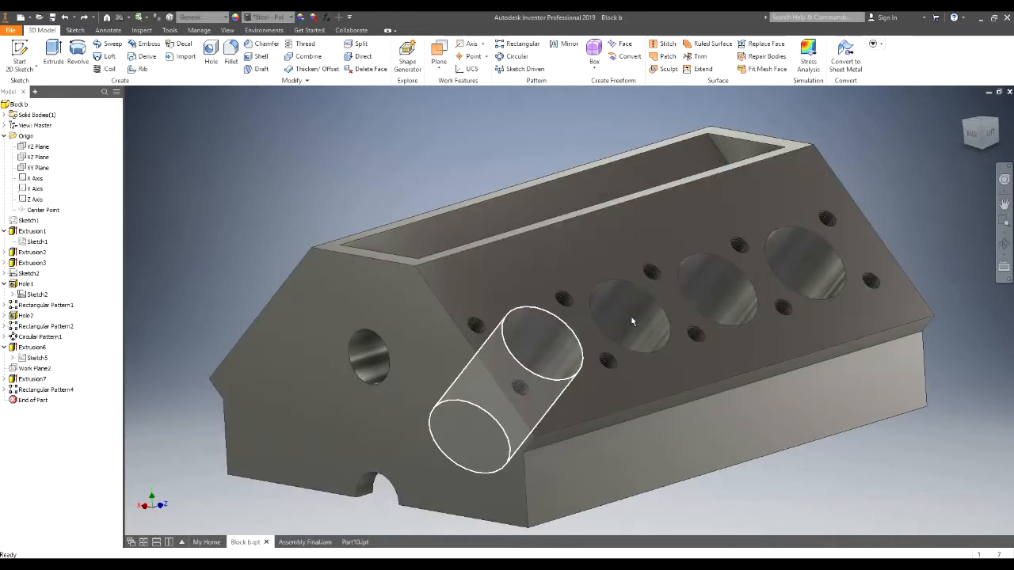
{"action": "middle_click_drag", "start_coordinate": [632, 316], "coordinate": [602, 269], "text": "shift"}
{"action": "scroll", "coordinate": [672, 306], "scroll_direction": "down", "scroll_amount": 2}
{"action": "scroll", "coordinate": [672, 305], "scroll_direction": "up", "scroll_amount": 3}
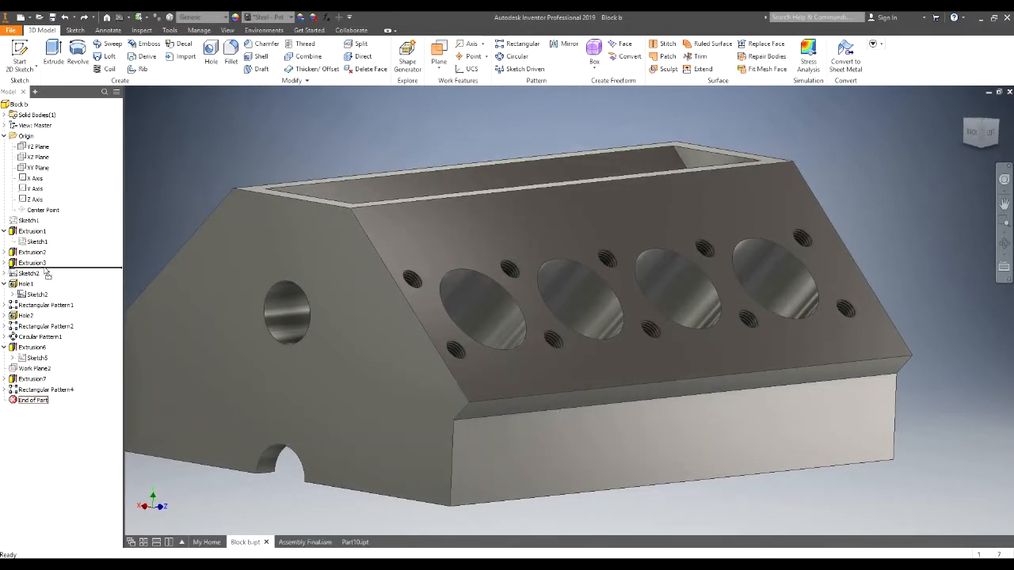
{"action": "left_click_drag", "start_coordinate": [45, 267], "coordinate": [45, 266]}
{"action": "scroll", "coordinate": [599, 265], "scroll_direction": "down", "scroll_amount": 3}
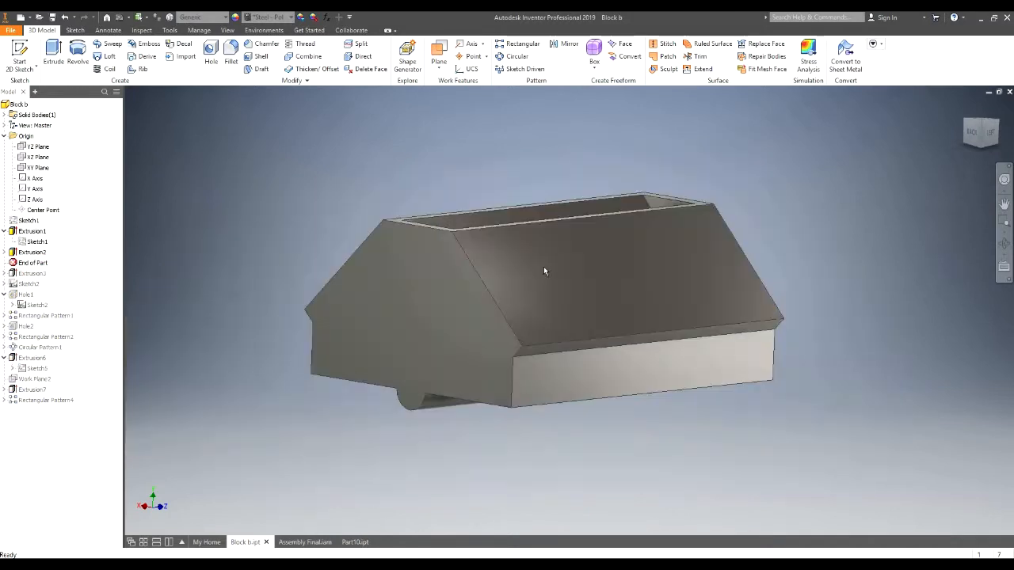
Create a 2D sketch on the block's angled-top end face and finish it without adding any geometry
{"action": "scroll", "coordinate": [544, 266], "scroll_direction": "up", "scroll_amount": 3}
{"action": "mouse_move", "coordinate": [543, 266]}
{"action": "middle_mouse_down", "text": "shift"}
{"action": "mouse_move", "coordinate": [679, 249]}
{"action": "mouse_move", "coordinate": [622, 235]}
{"action": "mouse_move", "coordinate": [582, 264]}
{"action": "mouse_move", "coordinate": [554, 253]}
{"action": "middle_mouse_up", "text": "shift"}
{"action": "left_click", "coordinate": [20, 56]}
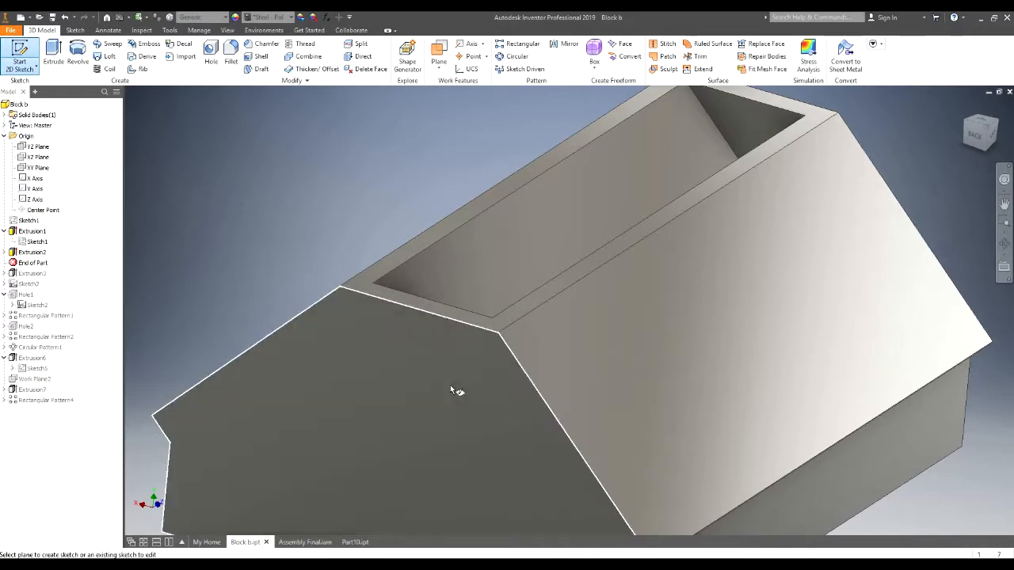
{"action": "left_click", "coordinate": [498, 275]}
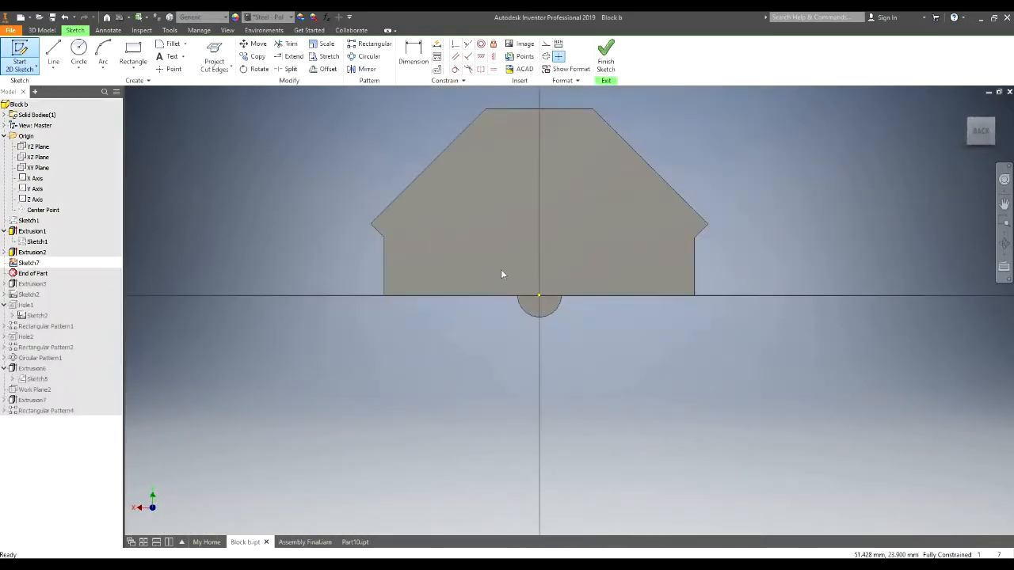
{"action": "scroll", "coordinate": [561, 204], "scroll_direction": "up", "scroll_amount": 3}
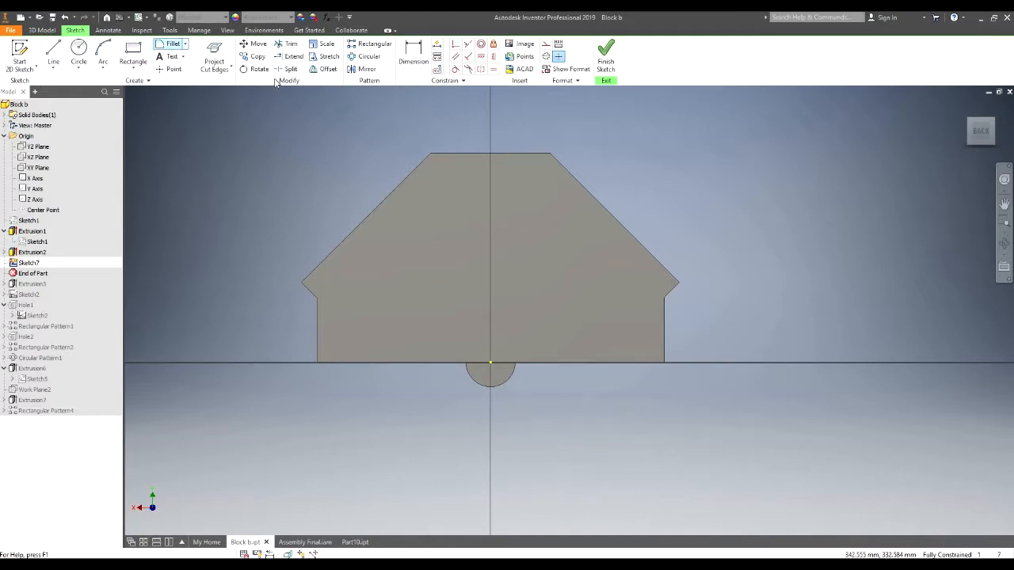
{"action": "left_click", "coordinate": [603, 67]}
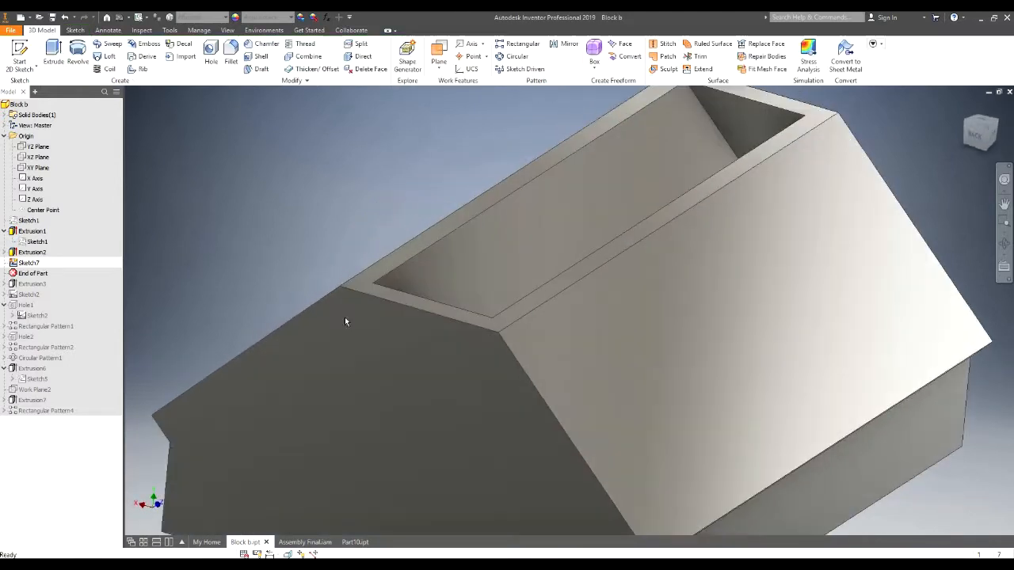
Roll the part history forward to the end, placing the End of Part marker after Rectangular Pattern4
{"action": "scroll", "coordinate": [344, 317], "scroll_direction": "down", "scroll_amount": 3}
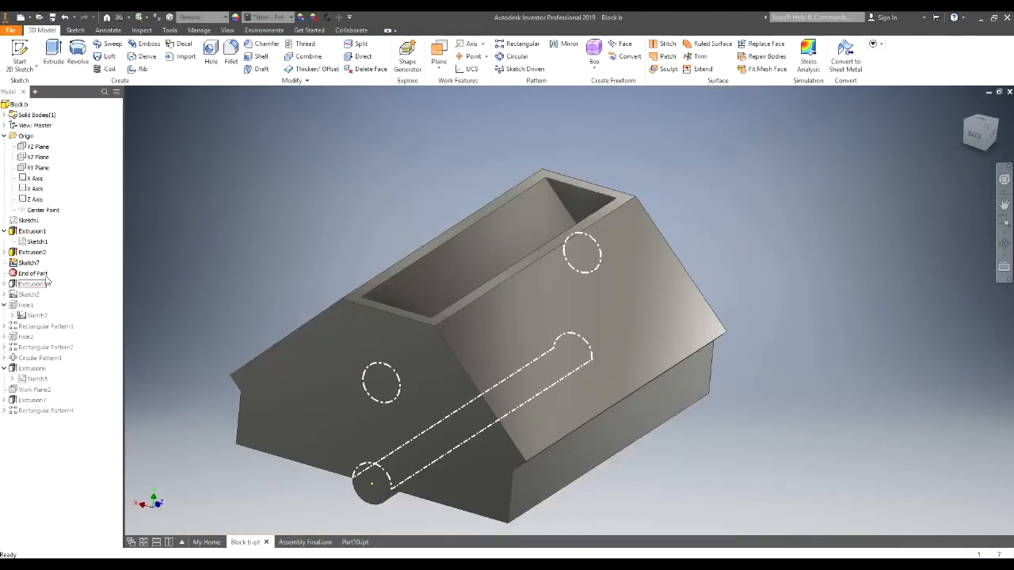
{"action": "left_click_drag", "start_coordinate": [29, 414], "coordinate": [28, 412]}
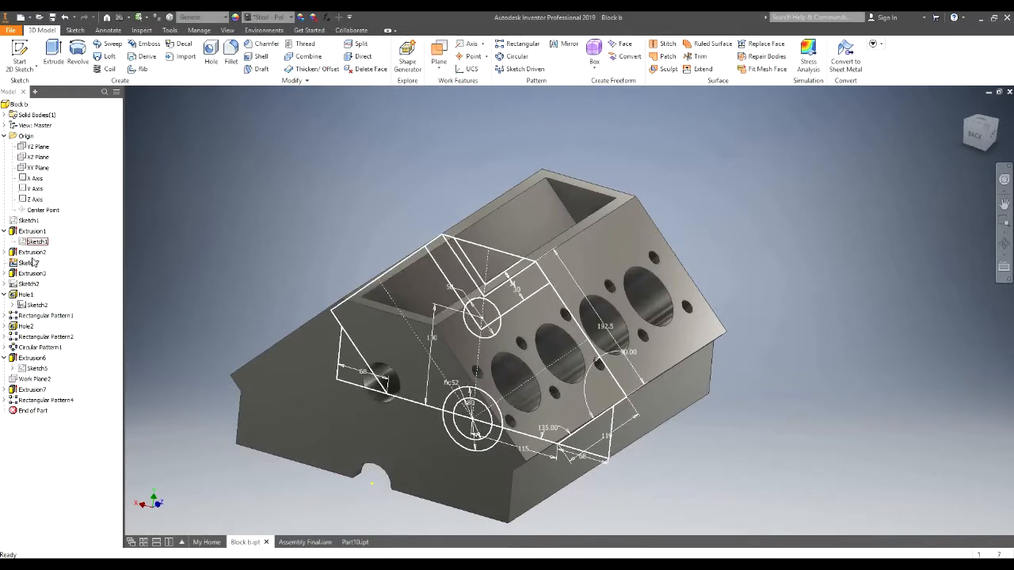